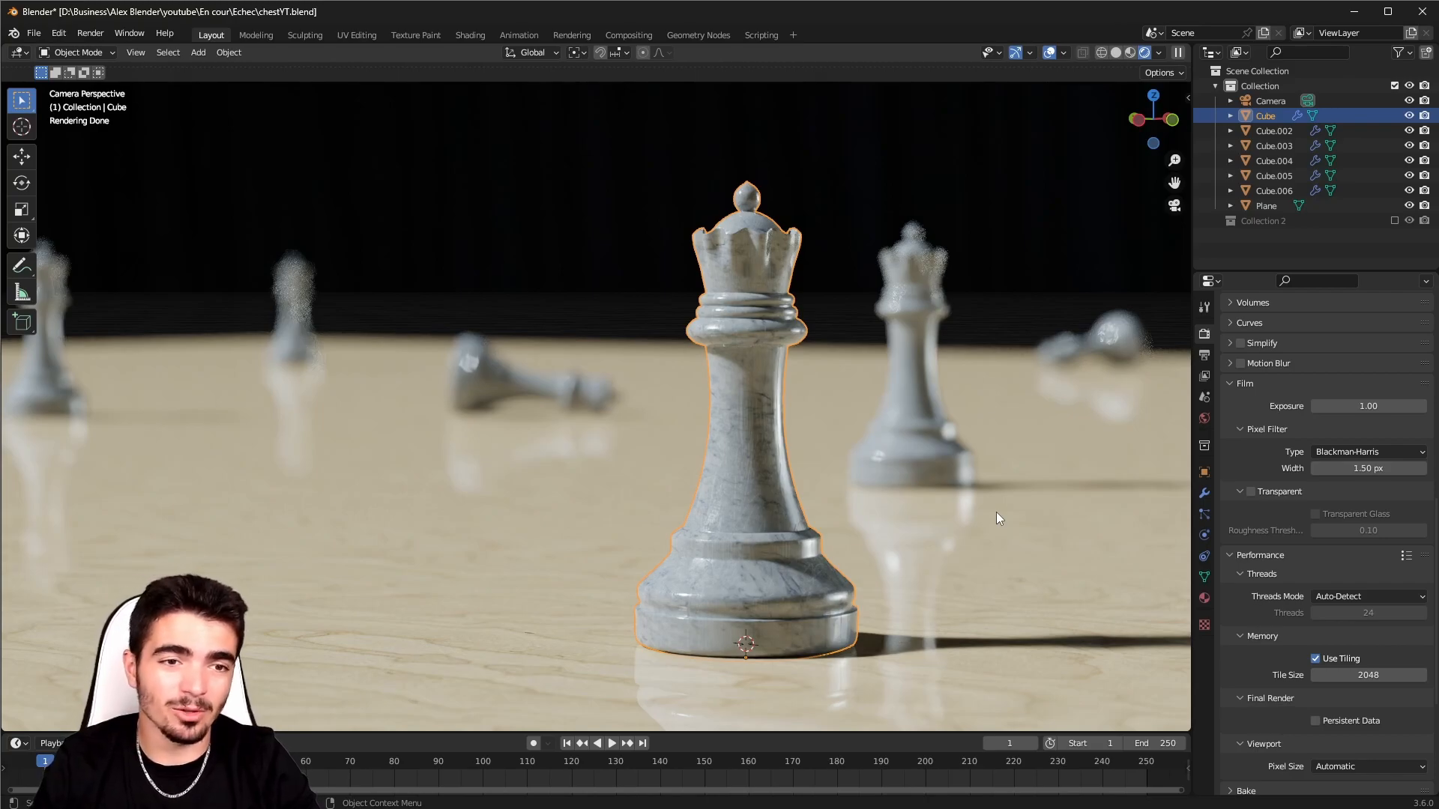
- Examine the finished marble queen render up close, both through the camera and from a free perspective view
shift+middle_drag(765, 339, 659, 419)
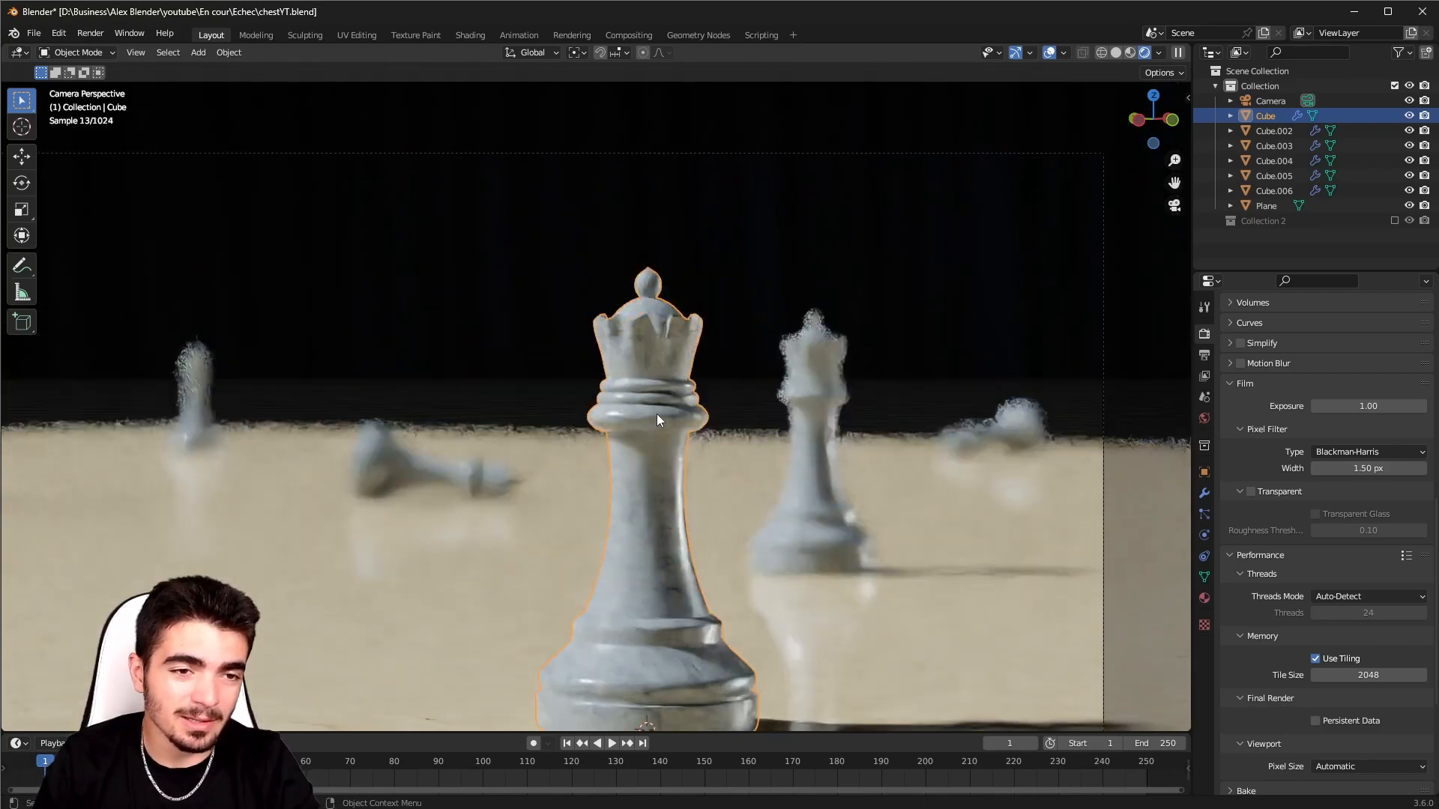
scroll(661, 416, up, 1)
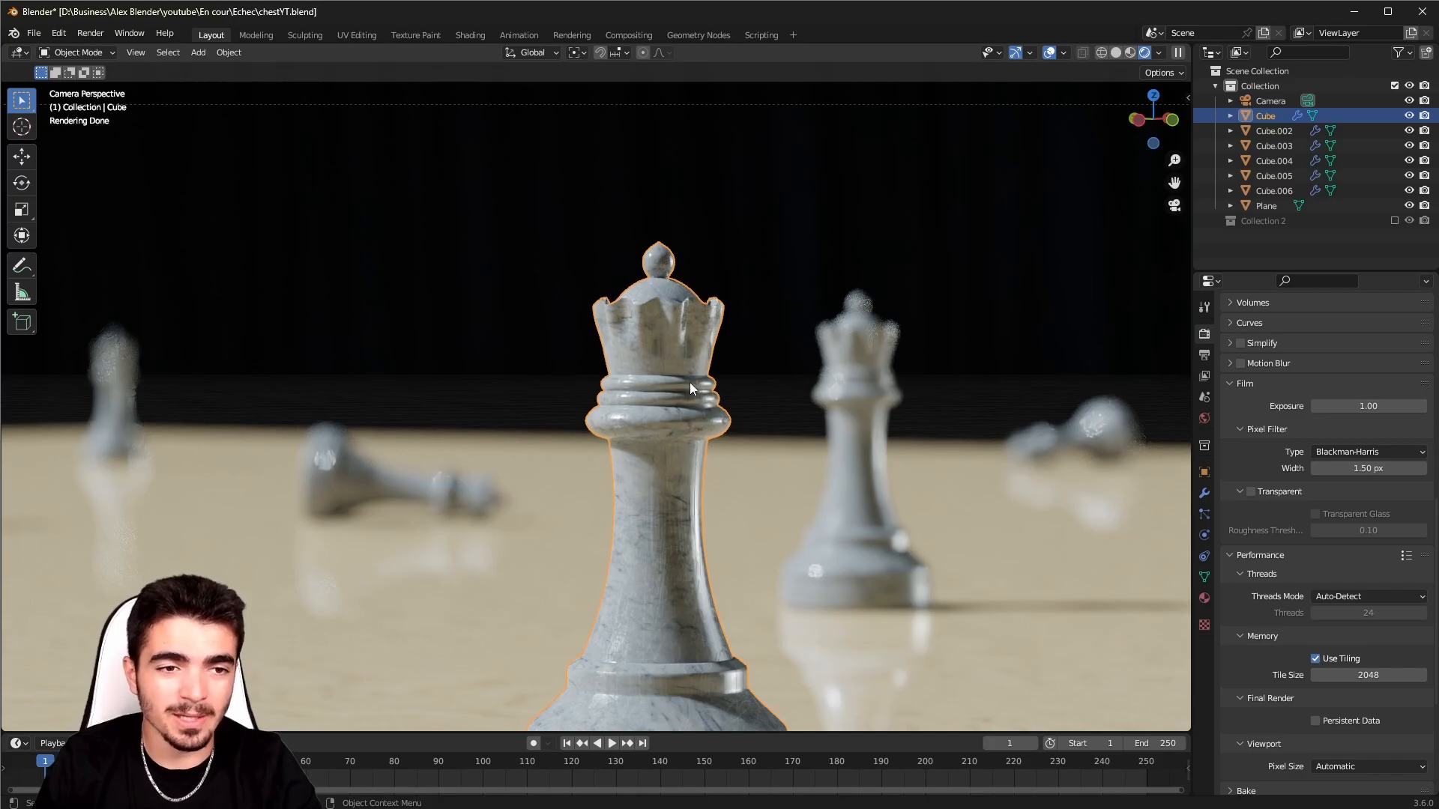
scroll(678, 330, up, 2)
scroll(588, 326, up, 1)
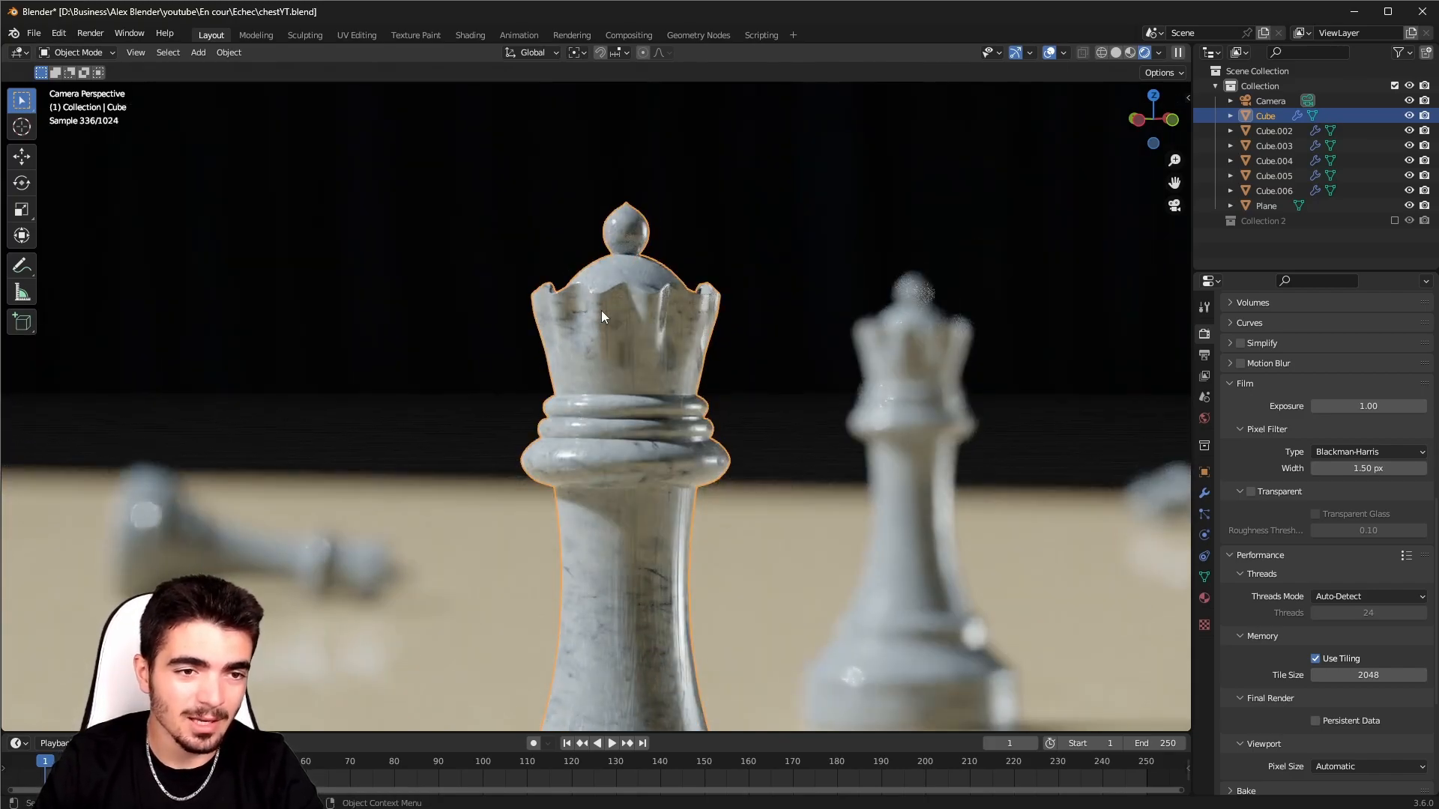
scroll(560, 232, up, 3)
shift+middle_drag(761, 289, 713, 340)
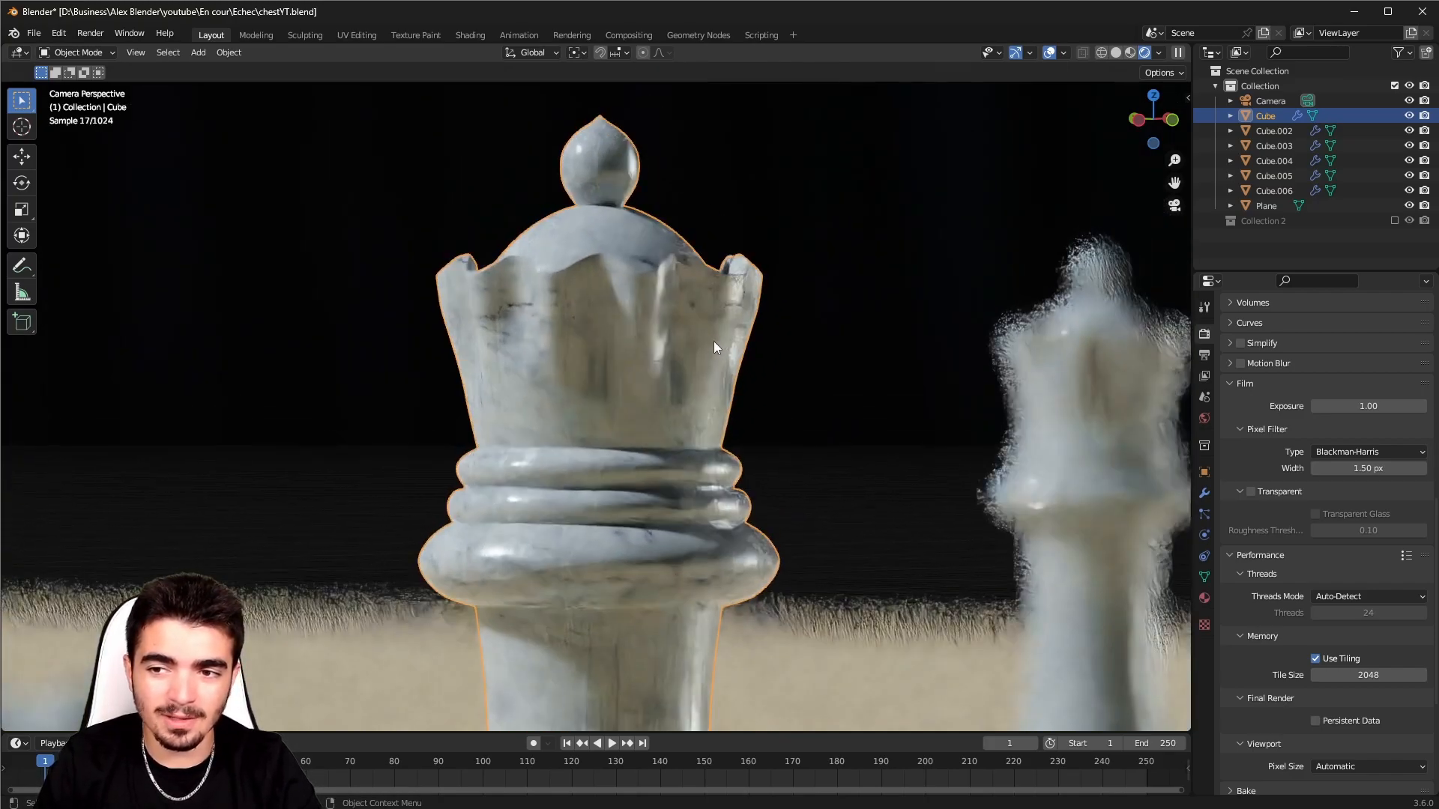
key(KP_0)
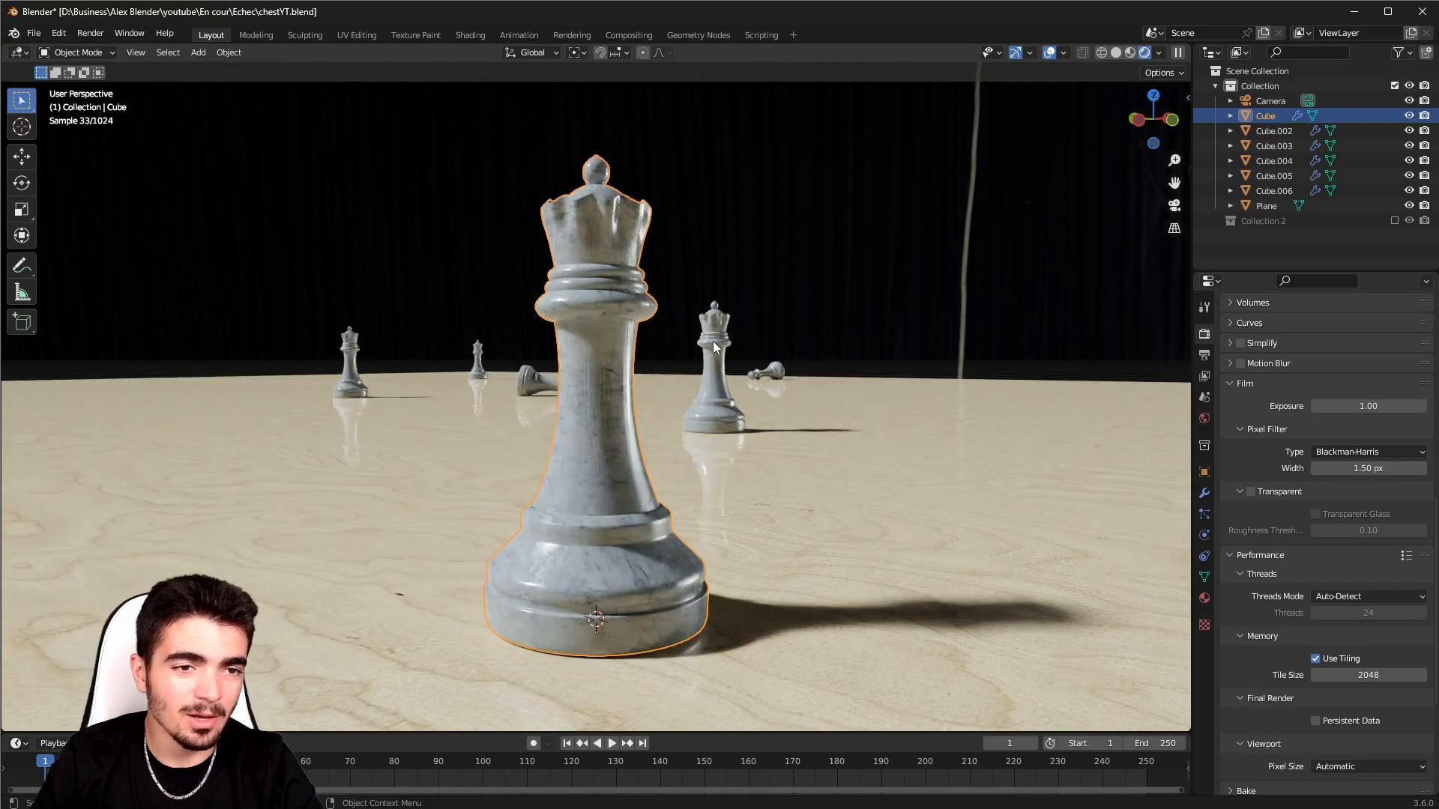
scroll(574, 371, up, 3)
middle_drag(590, 327, 443, 288)
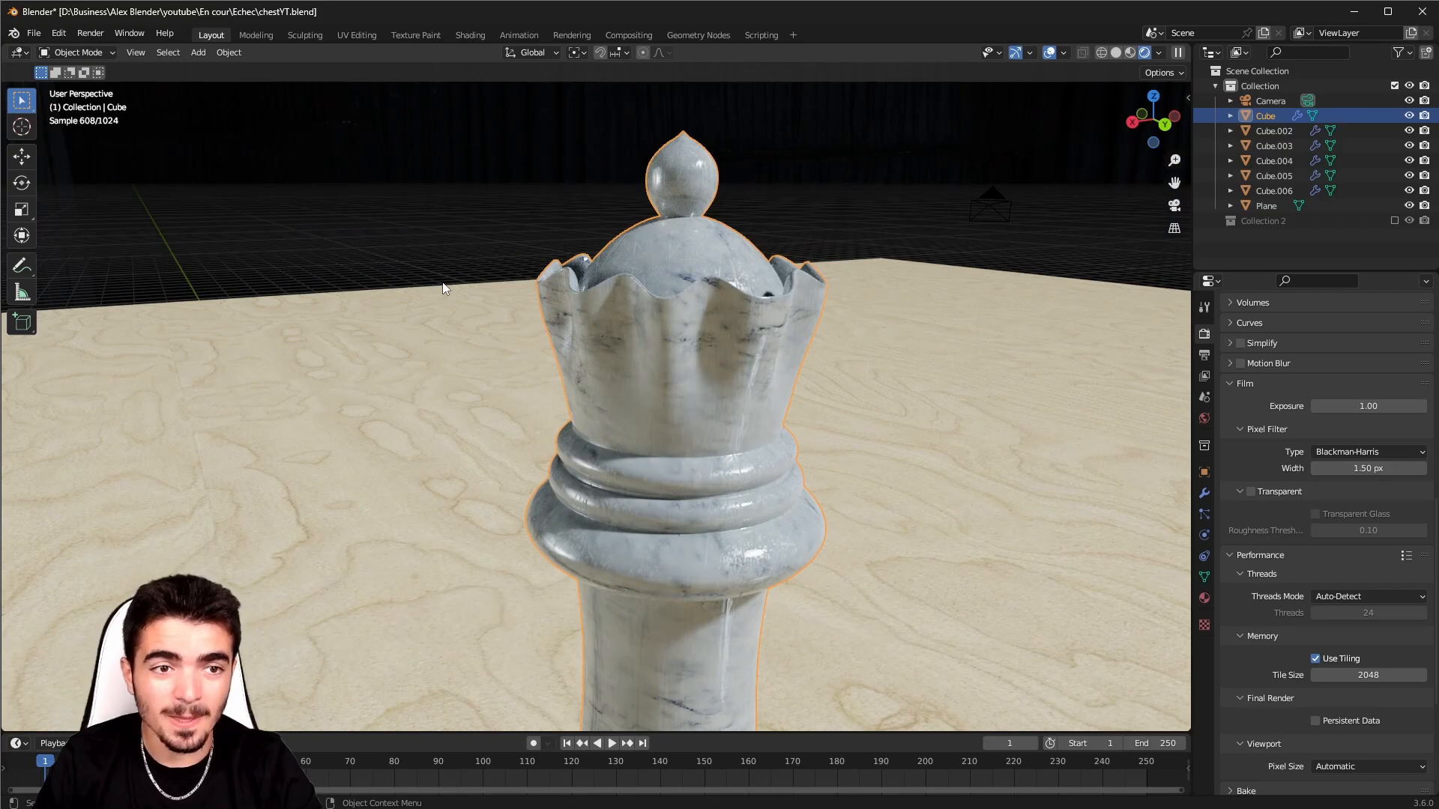
key(KP_0)
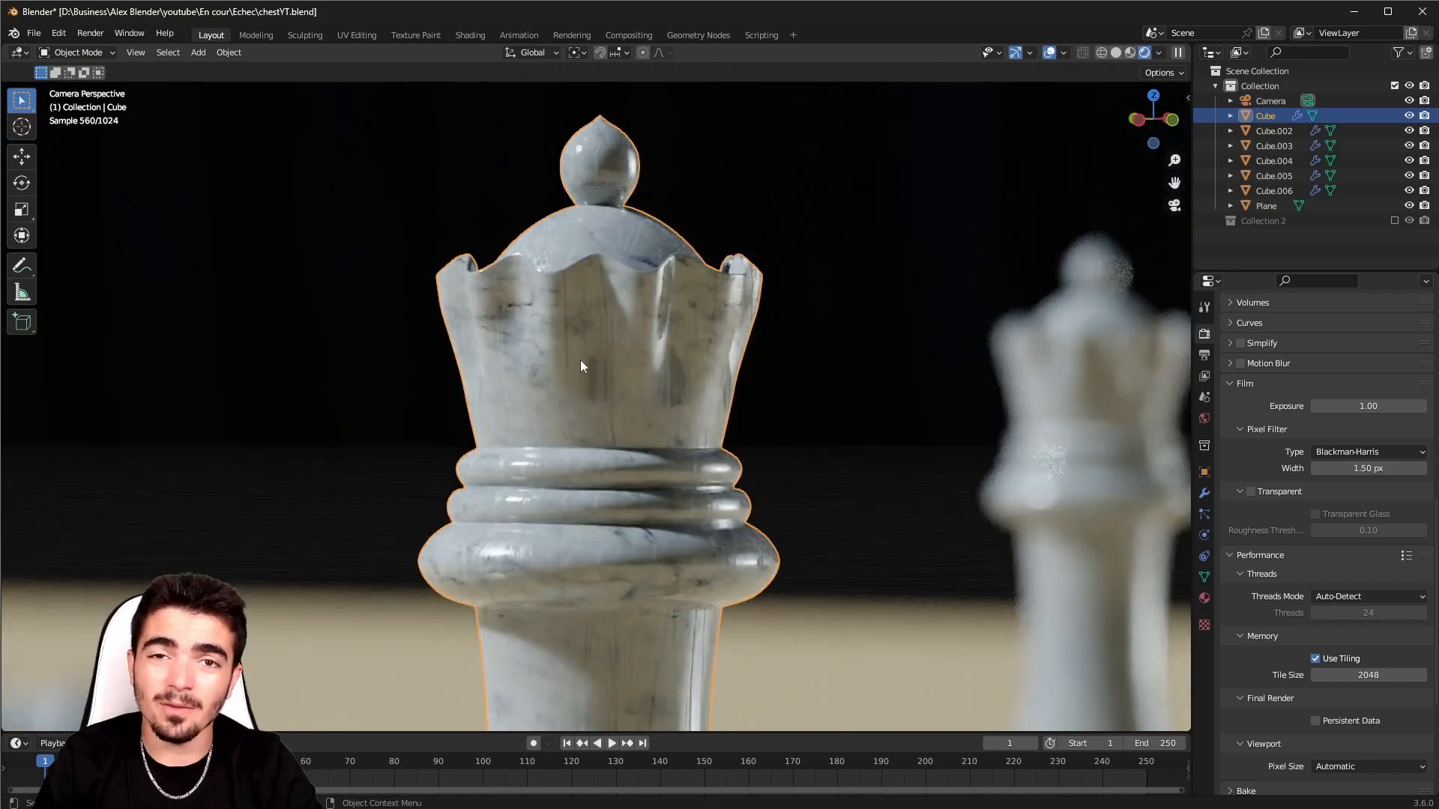
scroll(580, 345, down, 6)
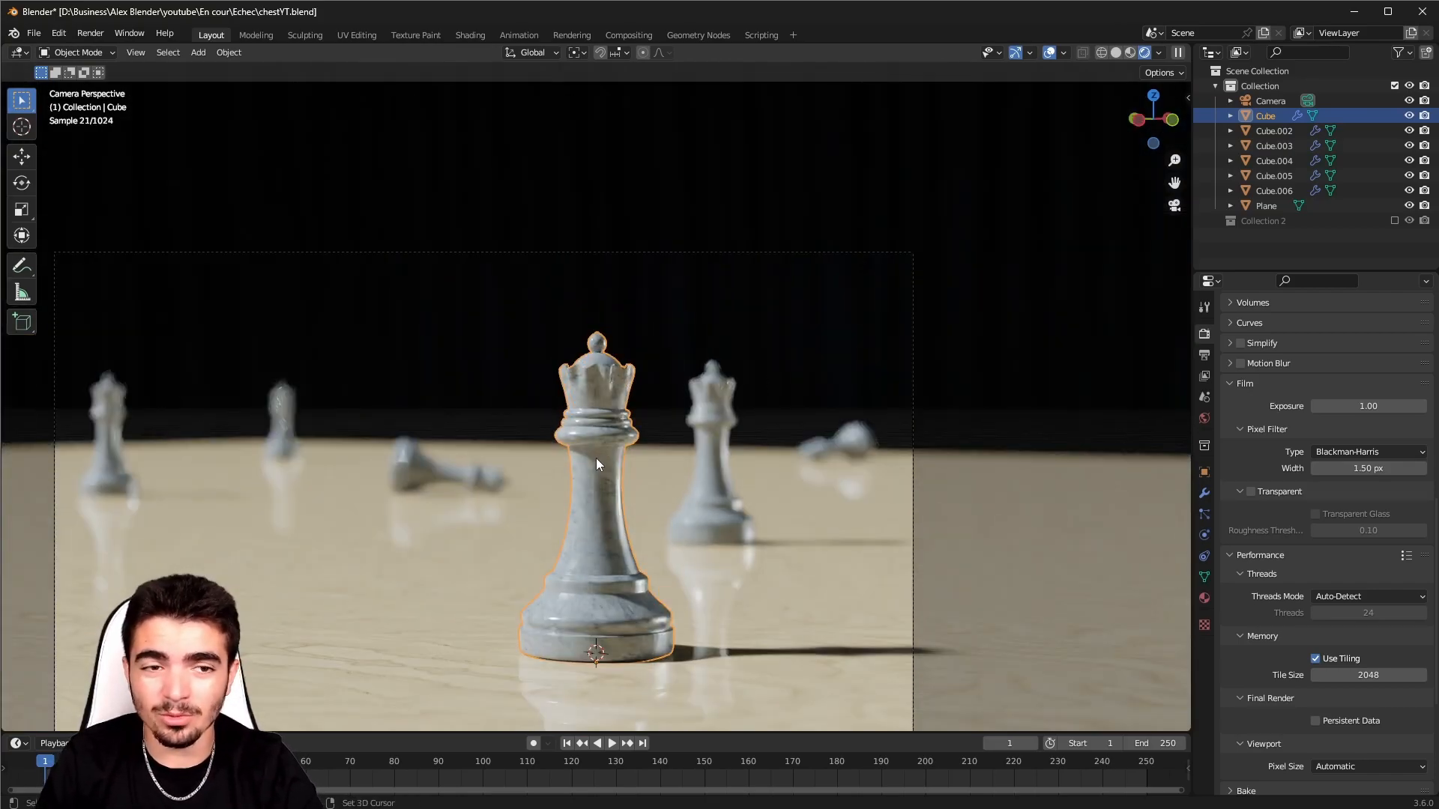
shift+middle_drag(595, 459, 688, 385)
scroll(683, 377, up, 2)
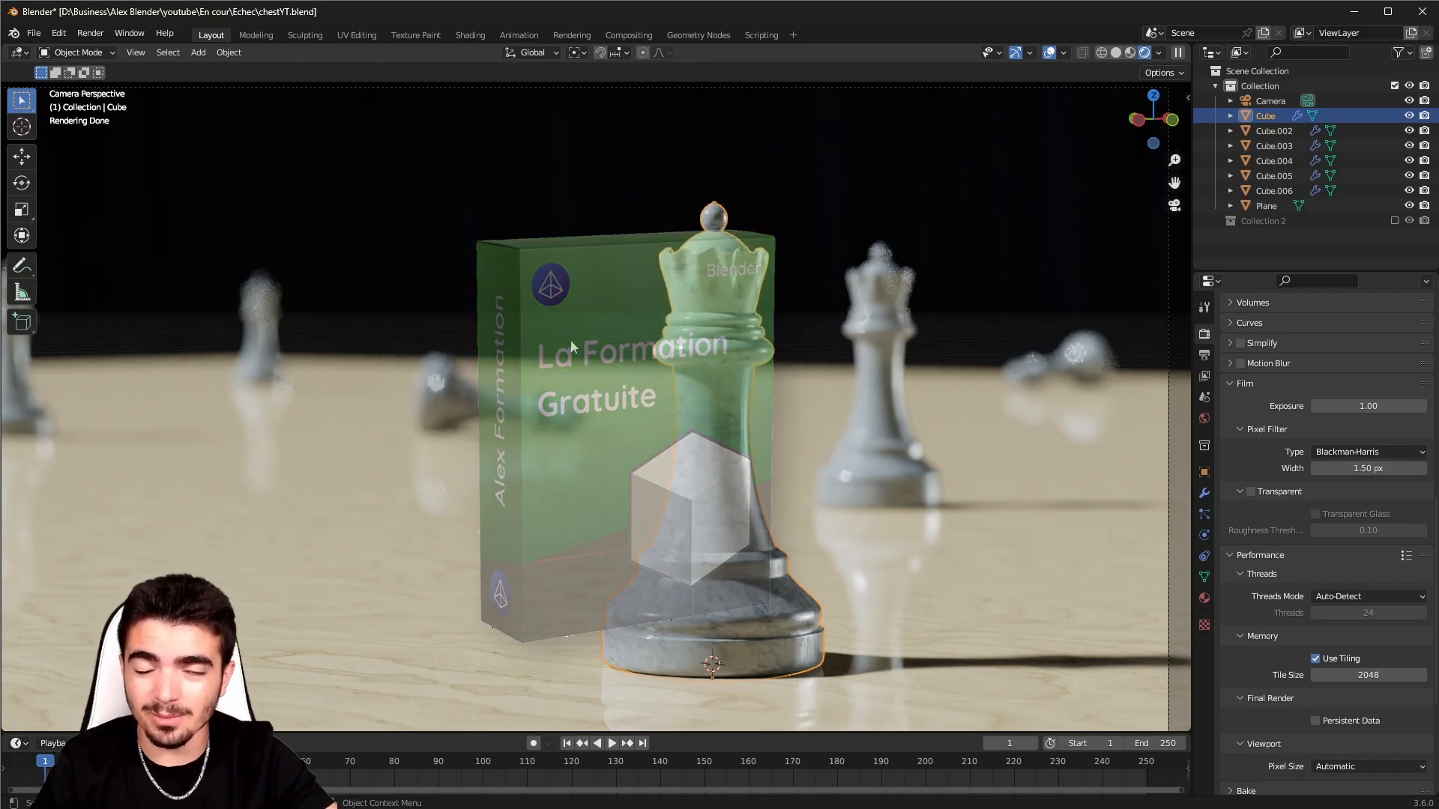
- Create a new file from the General template
click(33, 33)
mouse_move(72, 60)
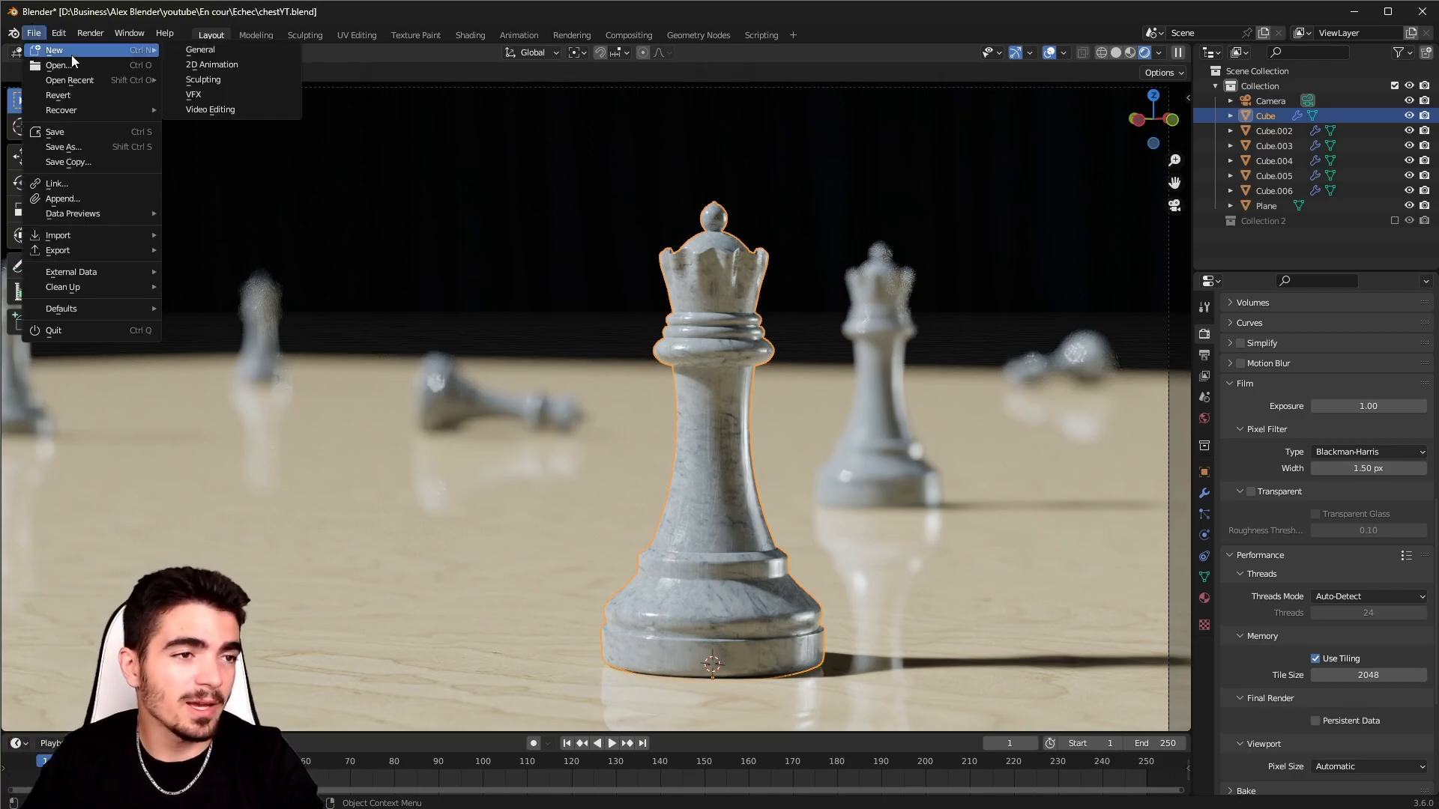
click(201, 53)
click(750, 443)
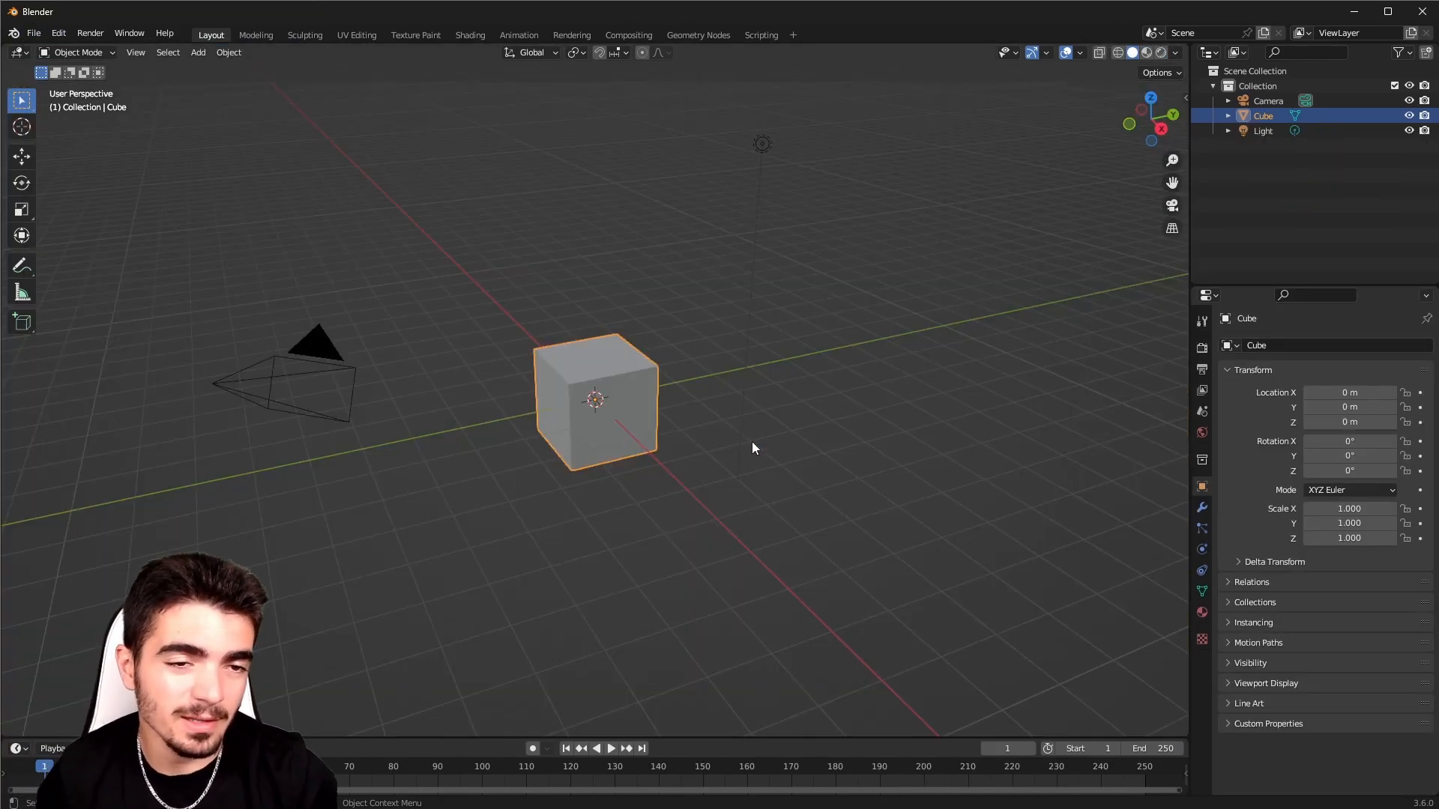
- Delete the default camera and light, keeping only the cube in the scene
click(319, 336)
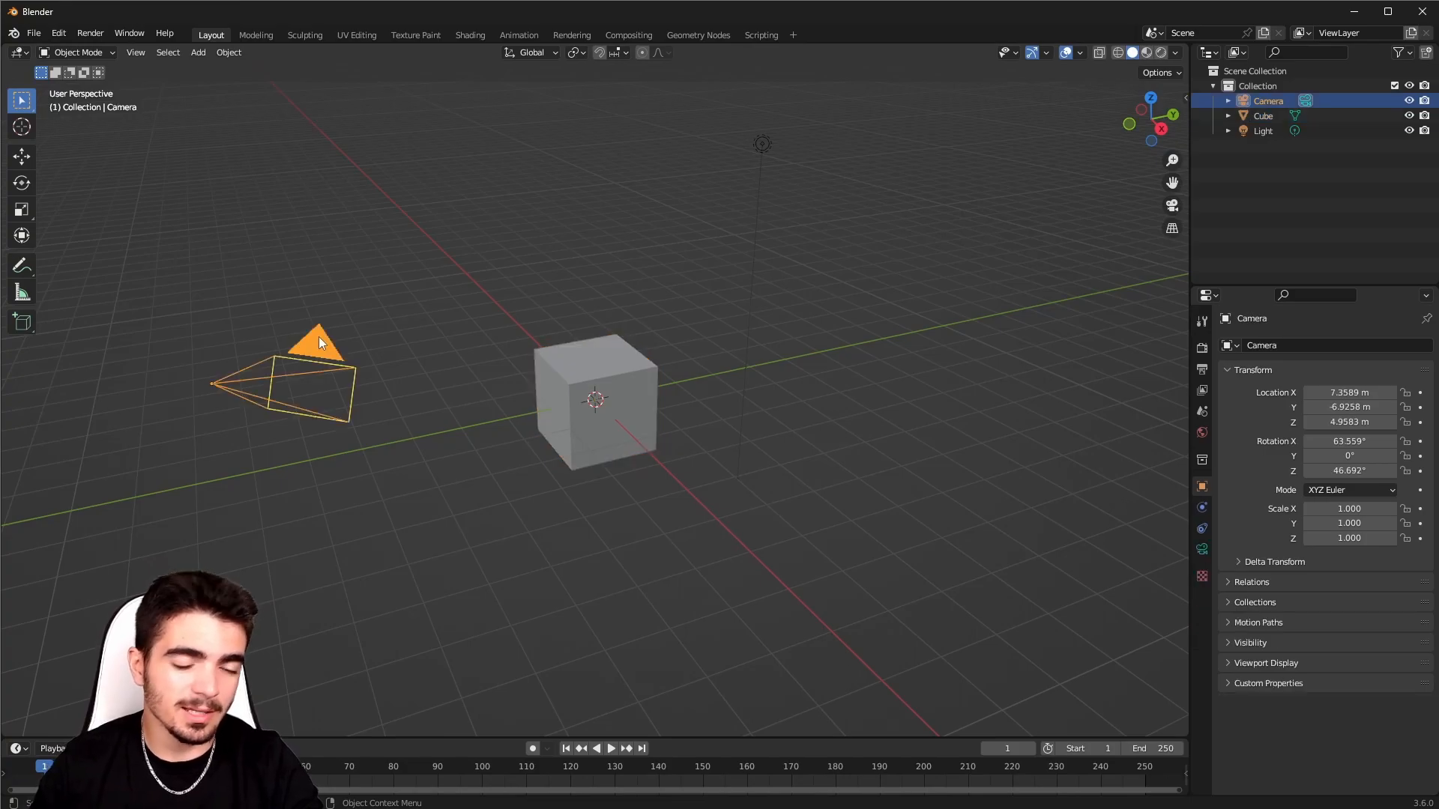
key(Delete)
click(759, 145)
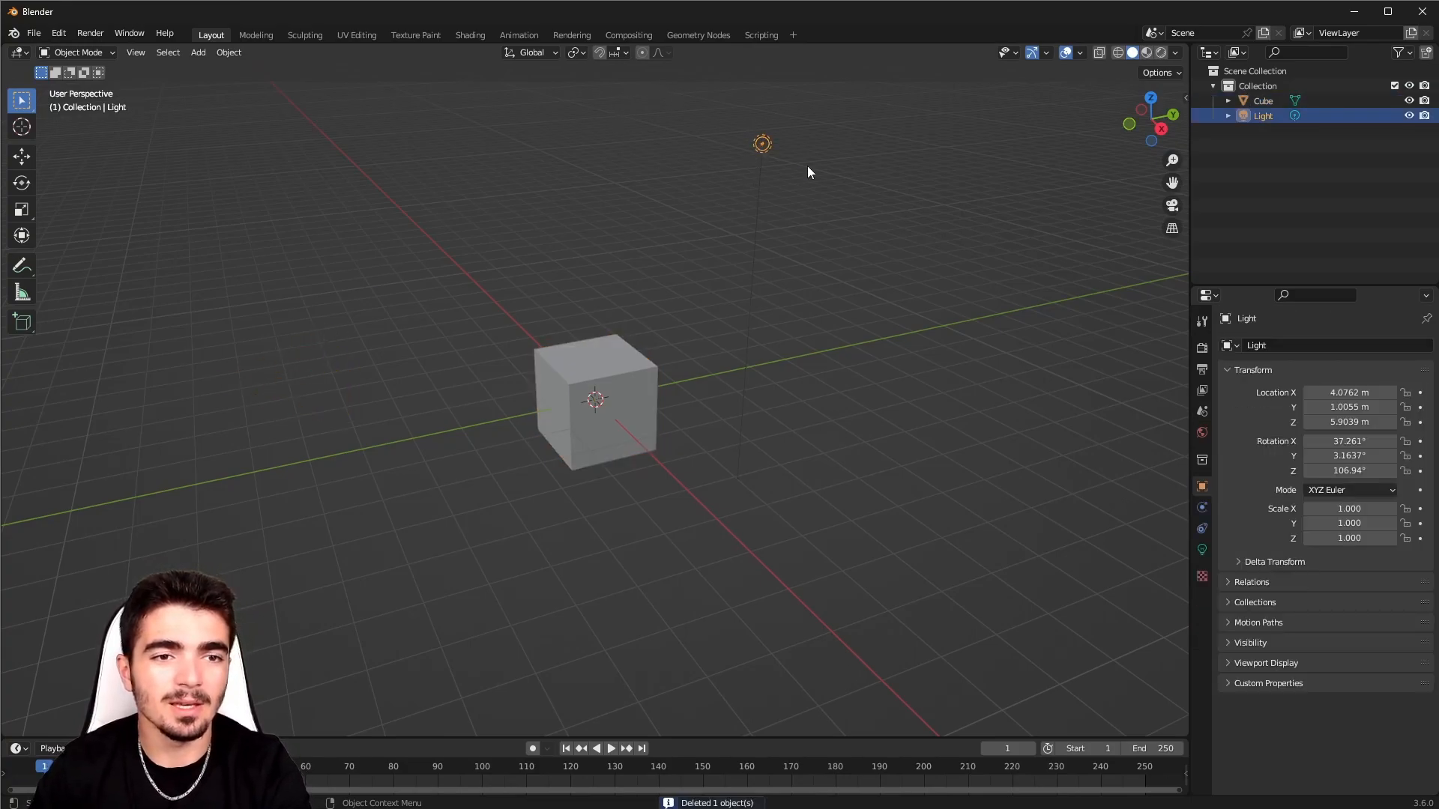
key(Delete)
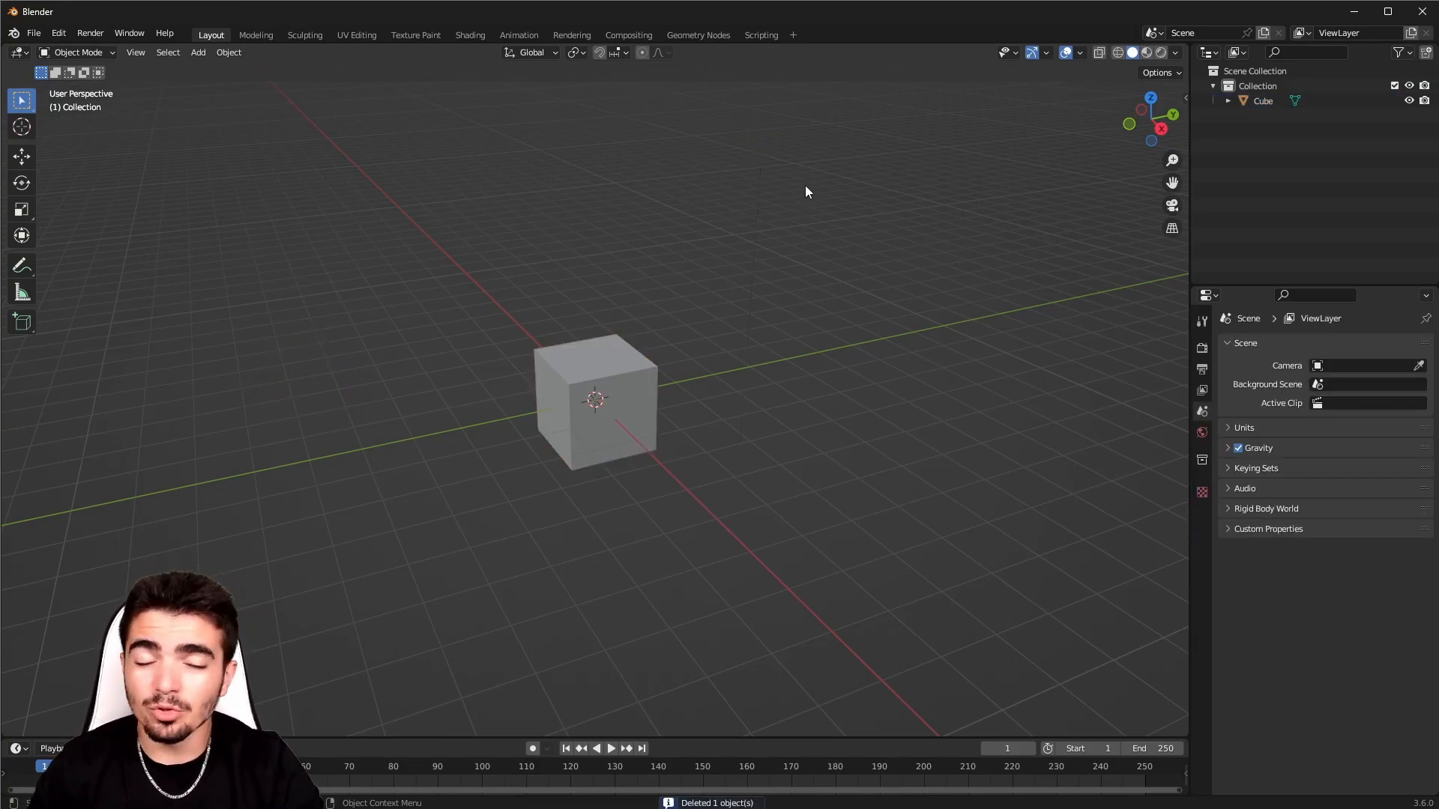
- In the right orthographic view, add Dame.jpg from the Echec folder as a reference image
click(1162, 131)
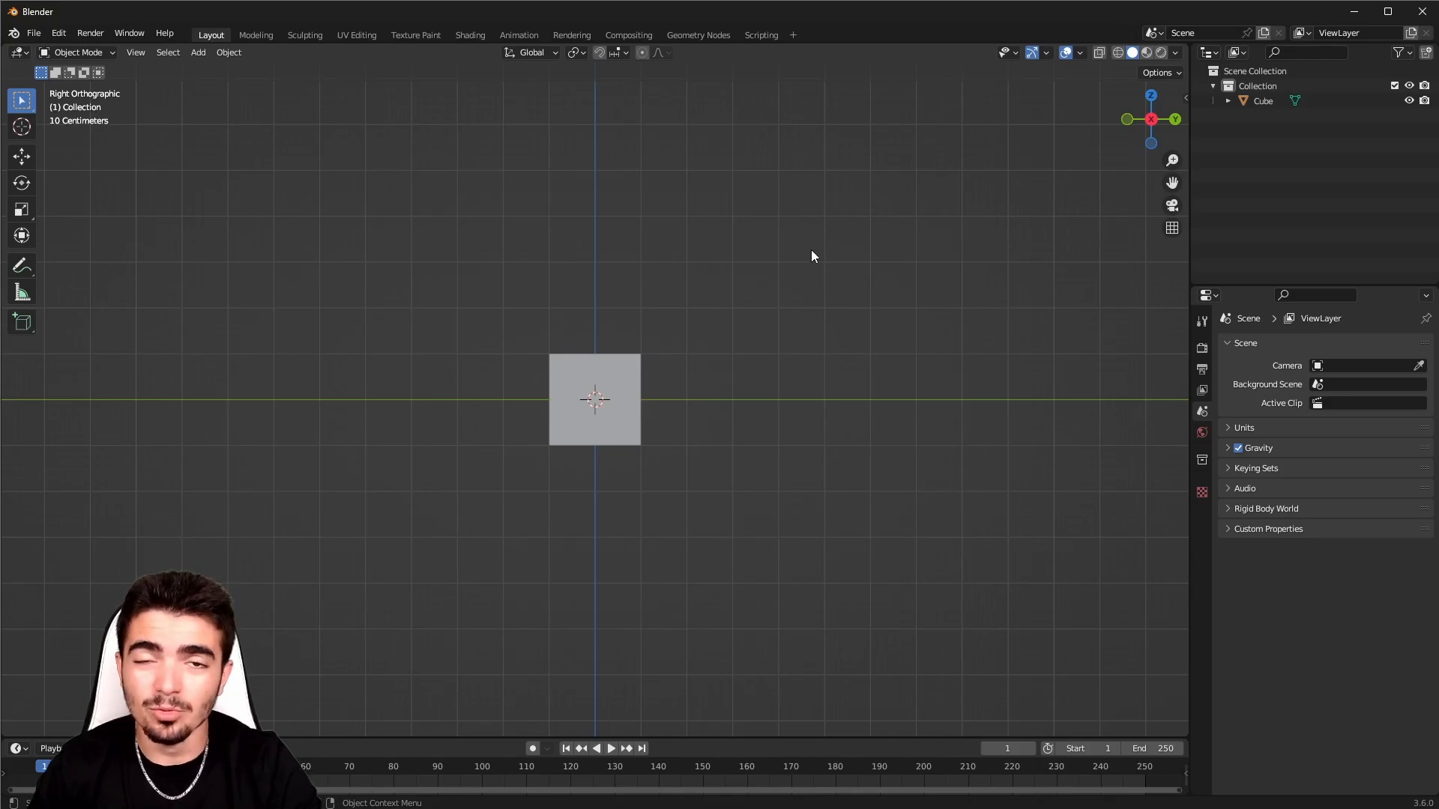
key(n)
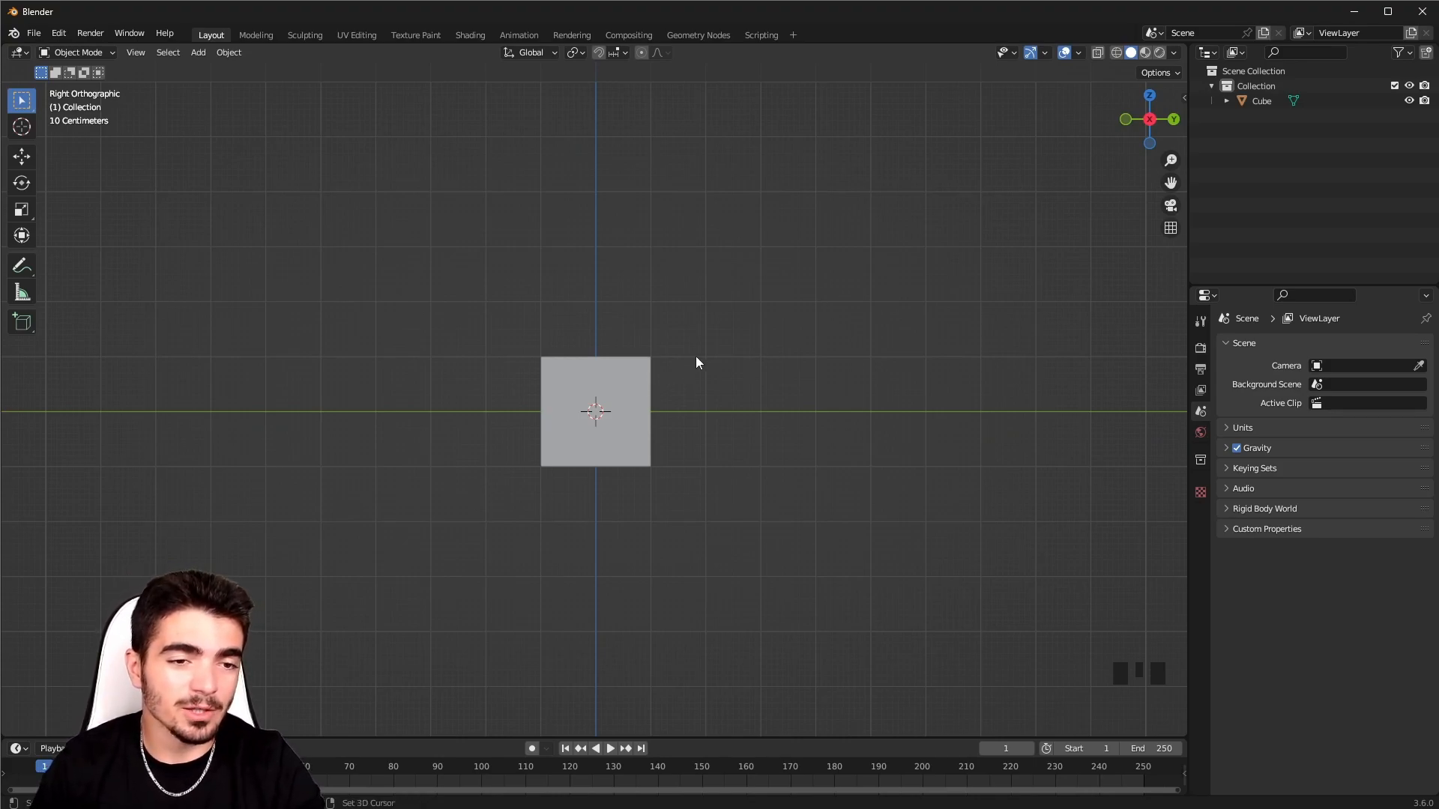
key(shift+a)
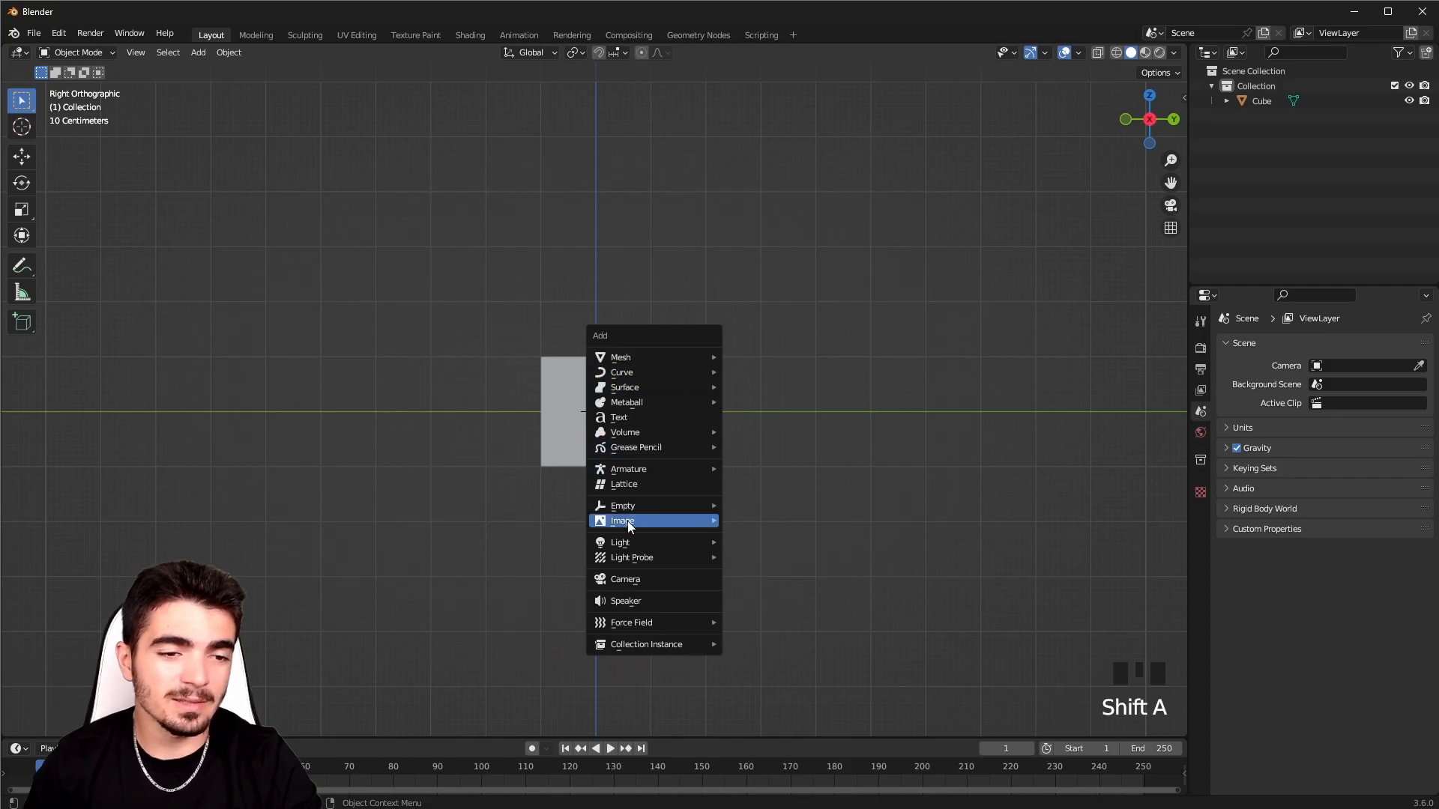
mouse_move(629, 526)
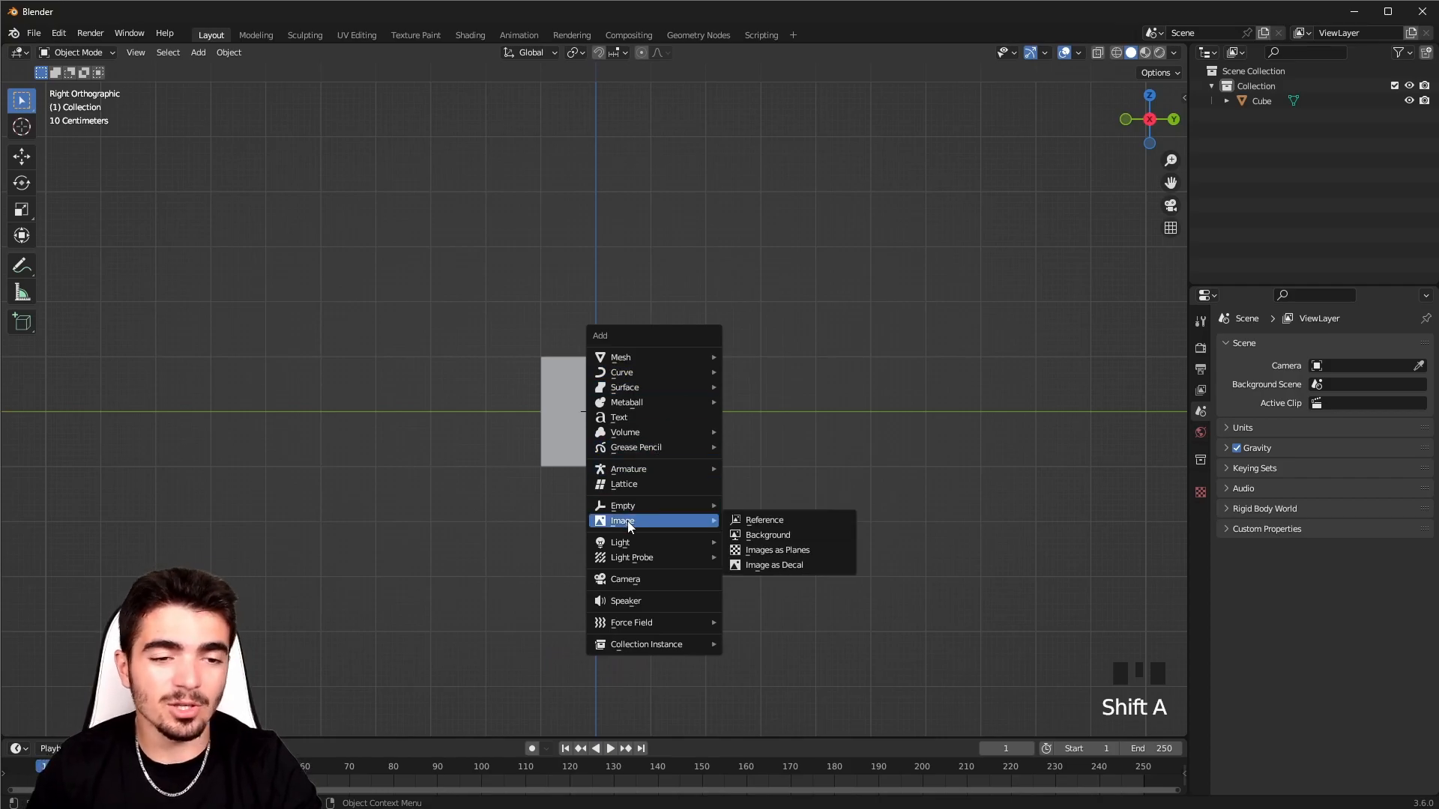
click(772, 520)
click(347, 581)
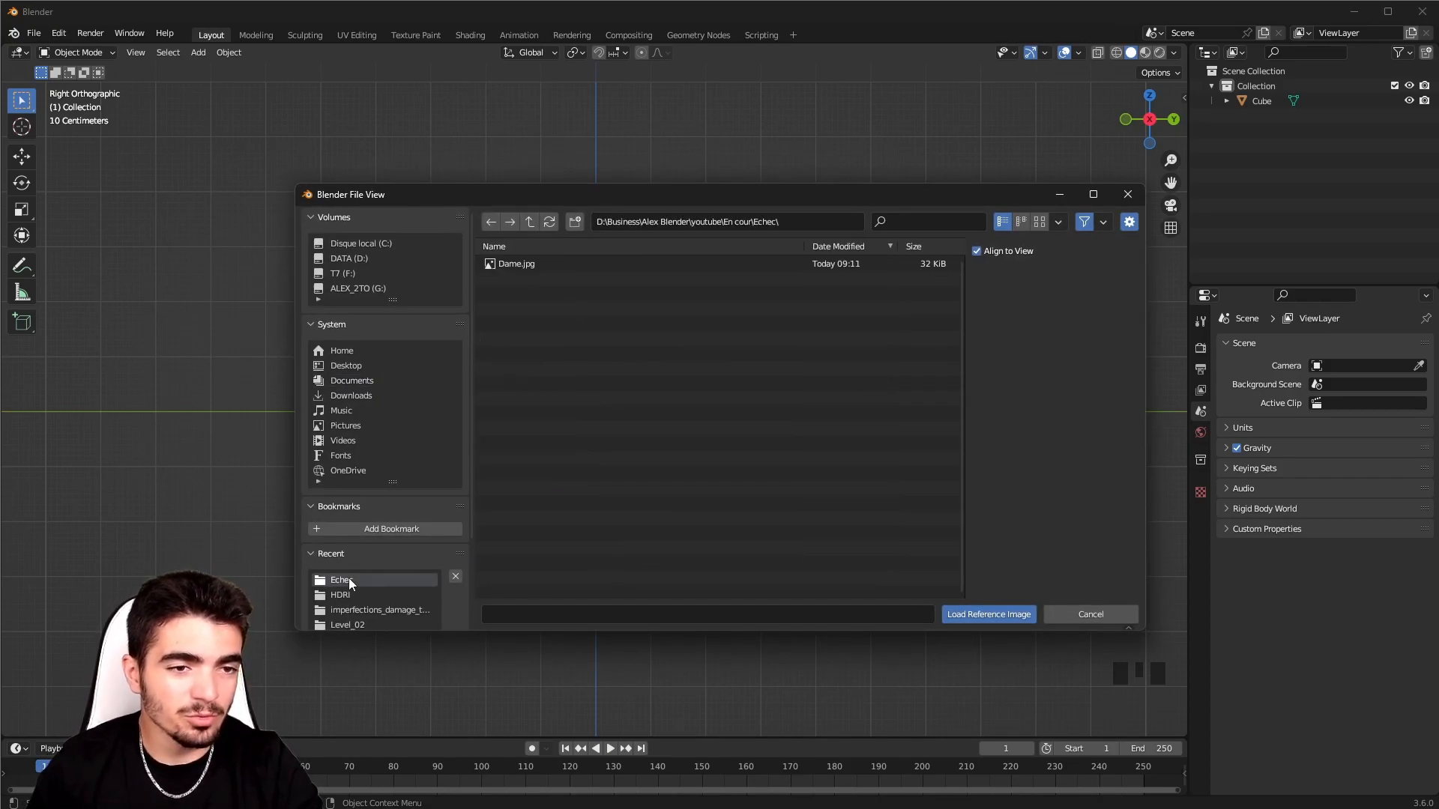
double_click(517, 263)
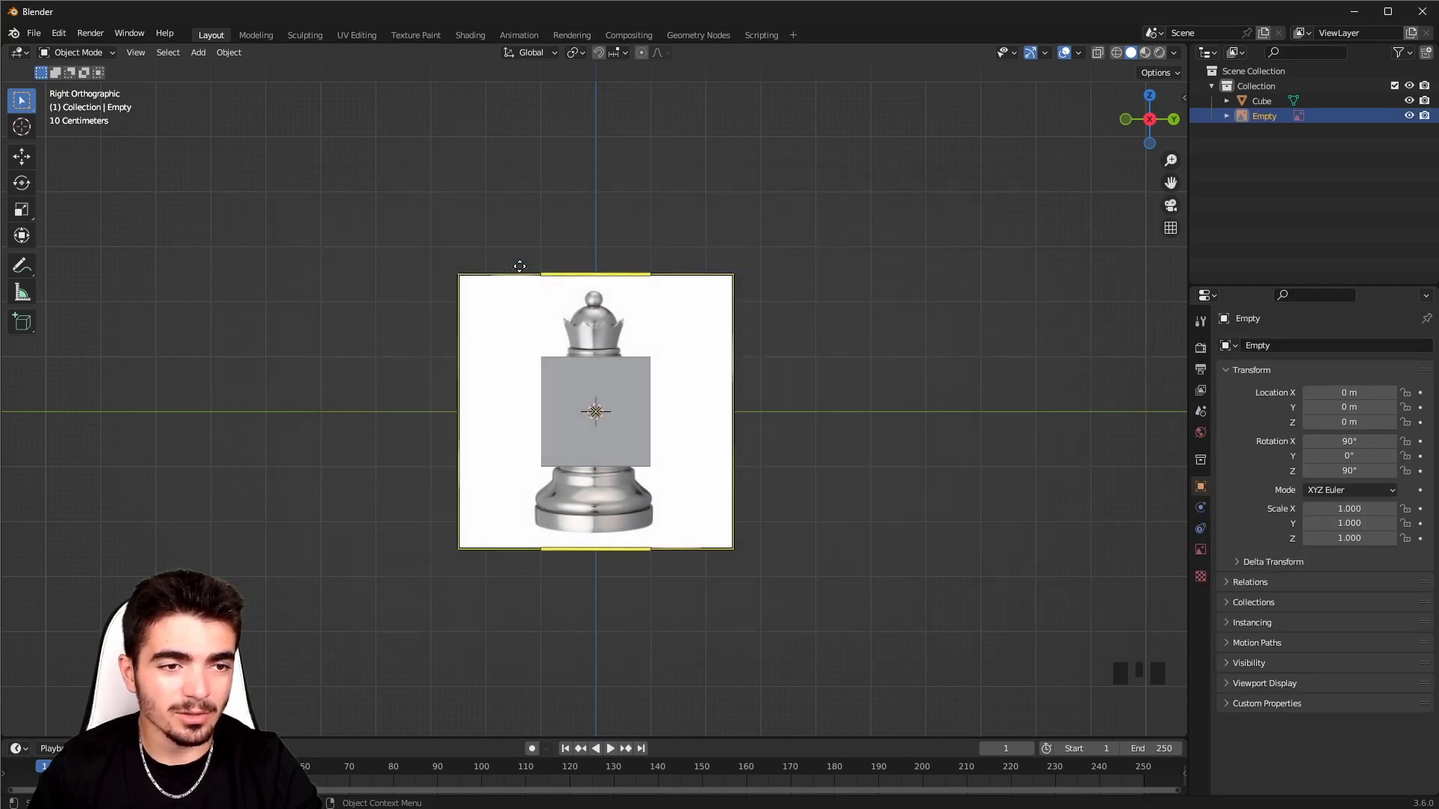
click(681, 336)
scroll(681, 336, up, 4)
shift+middle_drag(697, 308, 776, 220)
click(788, 221)
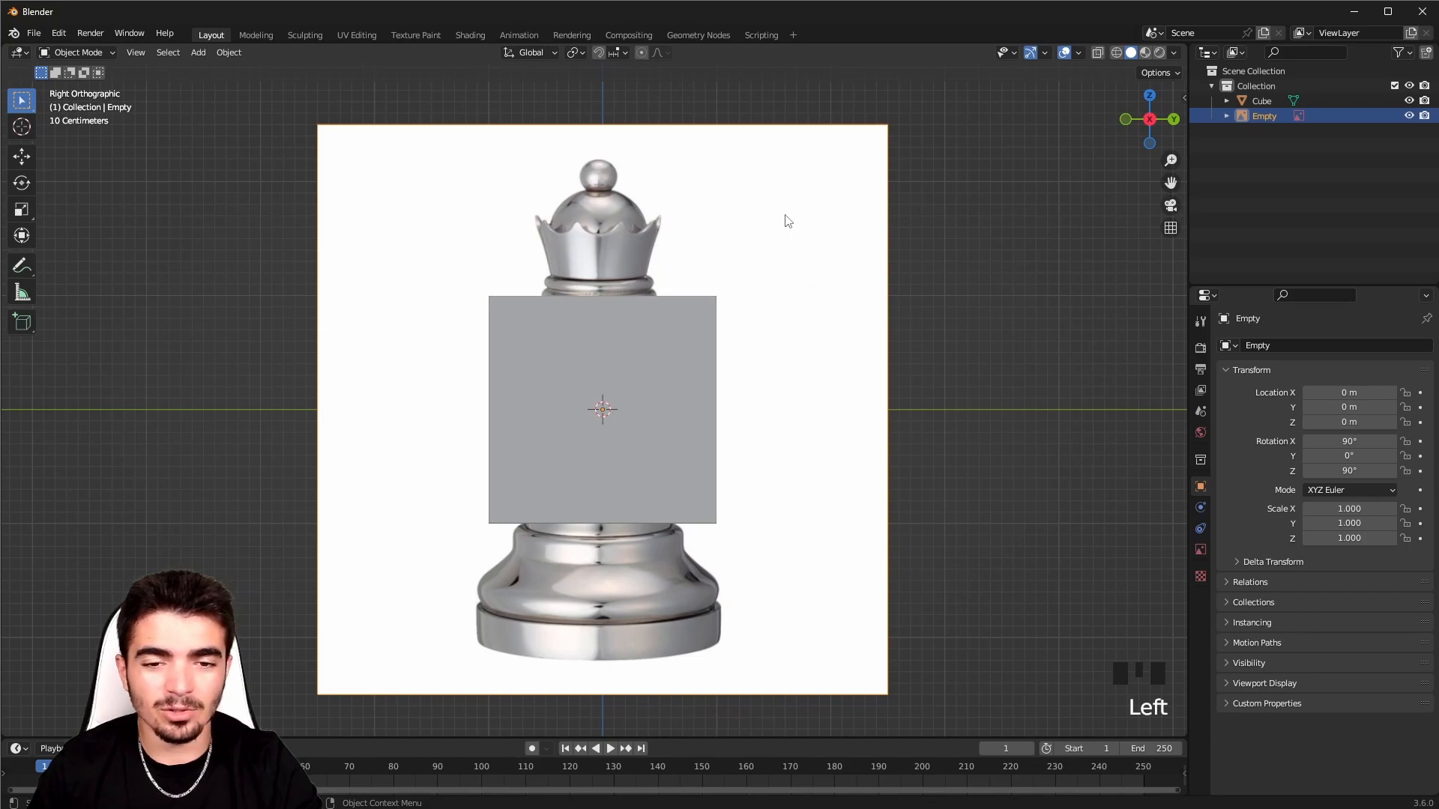
- Enable opacity for the queen reference image and set it to 0.5
click(1199, 551)
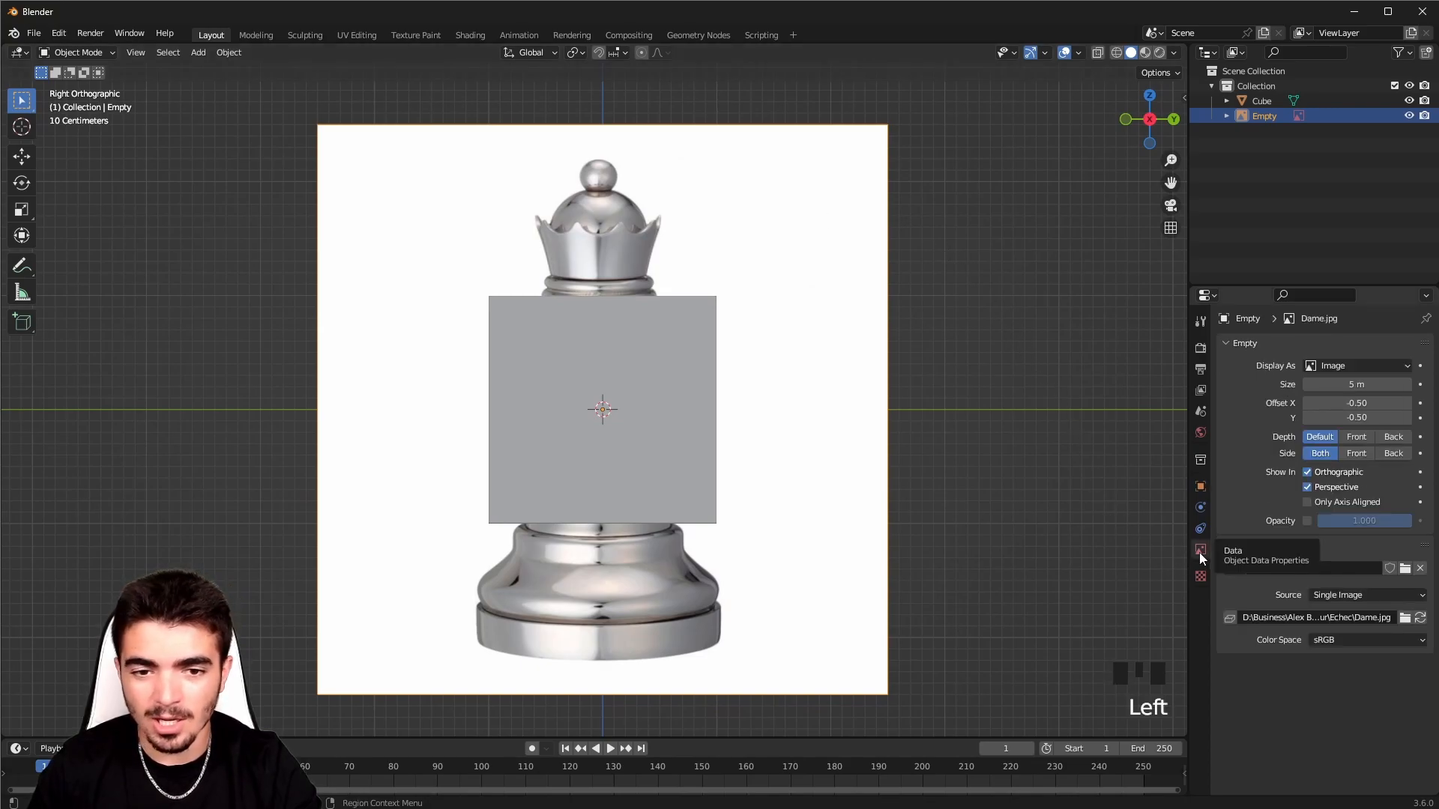
click(1305, 521)
click(1367, 520)
text(0.)
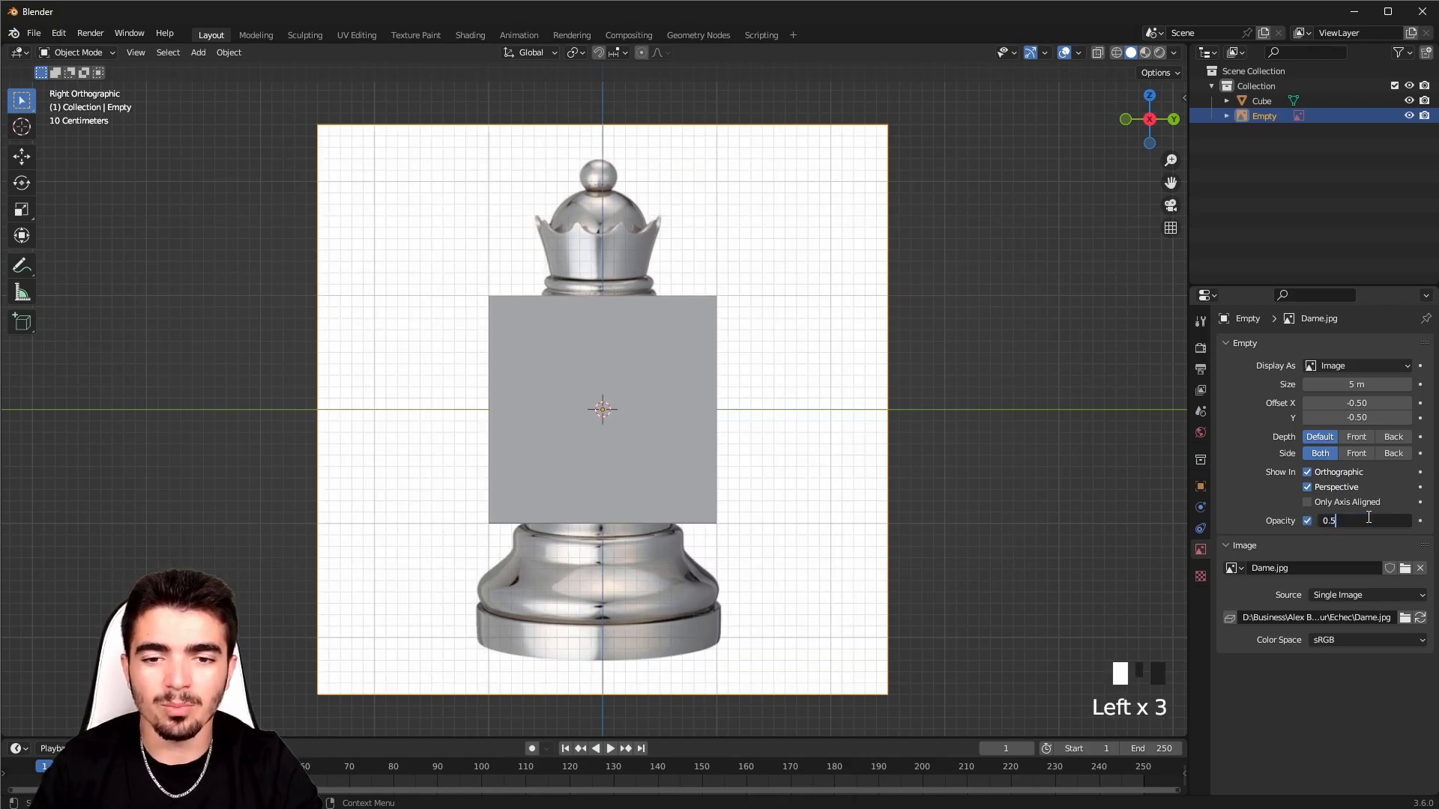
text(5)
key(Return)
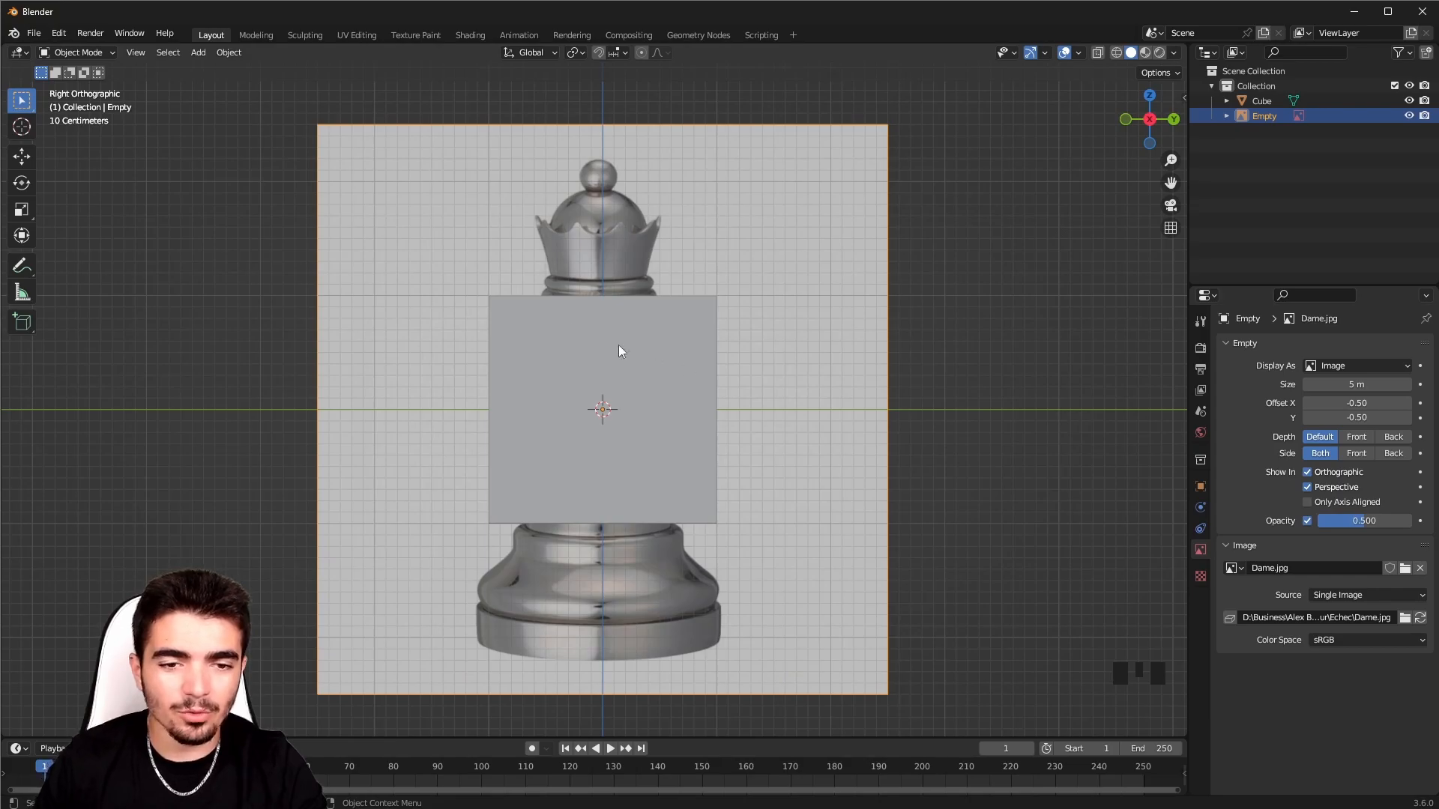
- Enter Edit Mode on the cube and merge all its vertices at the center into a single vertex
click(548, 386)
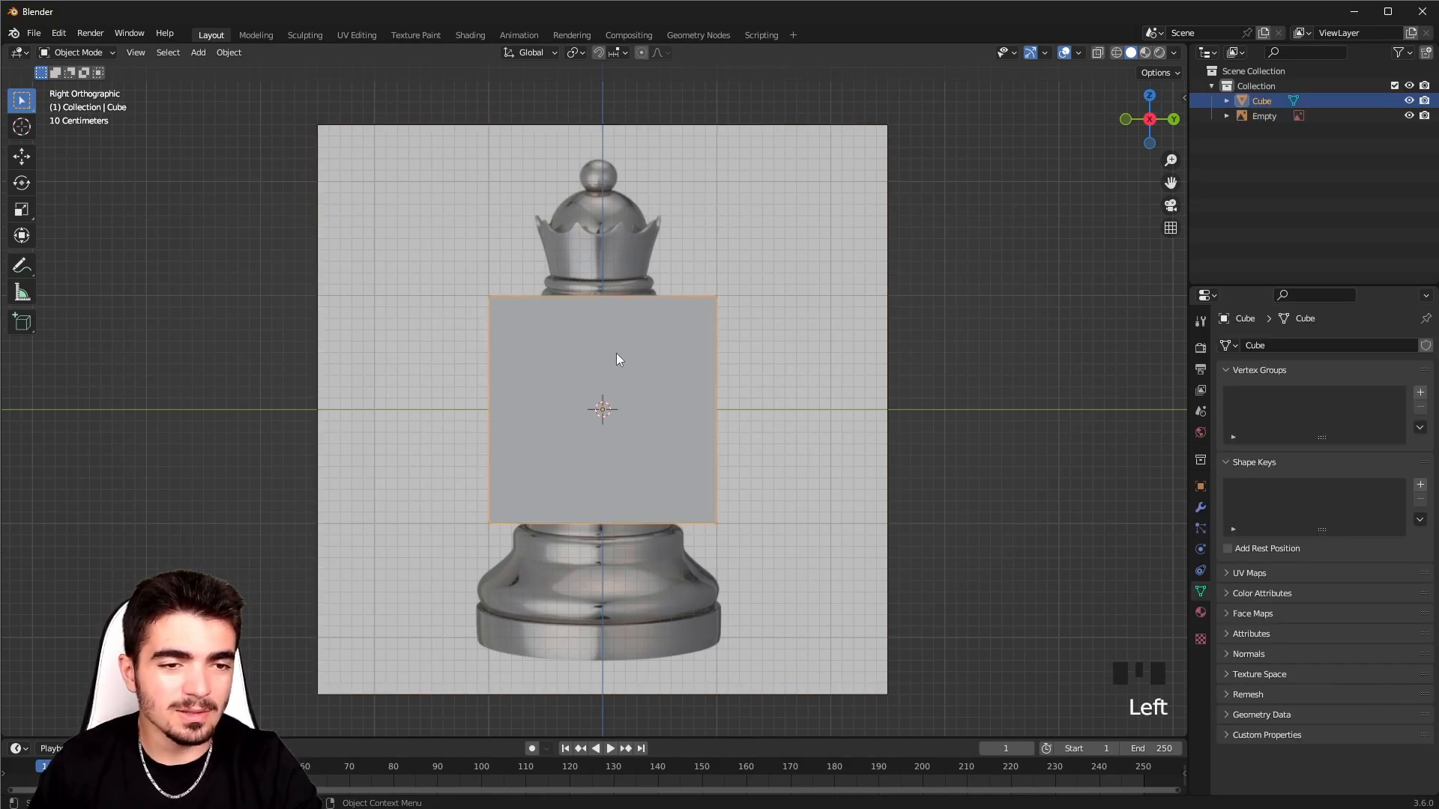
click(75, 53)
click(75, 78)
key(Tab)
key(Tab)
key(Tab)
key(Tab)
key(Tab)
key(Tab)
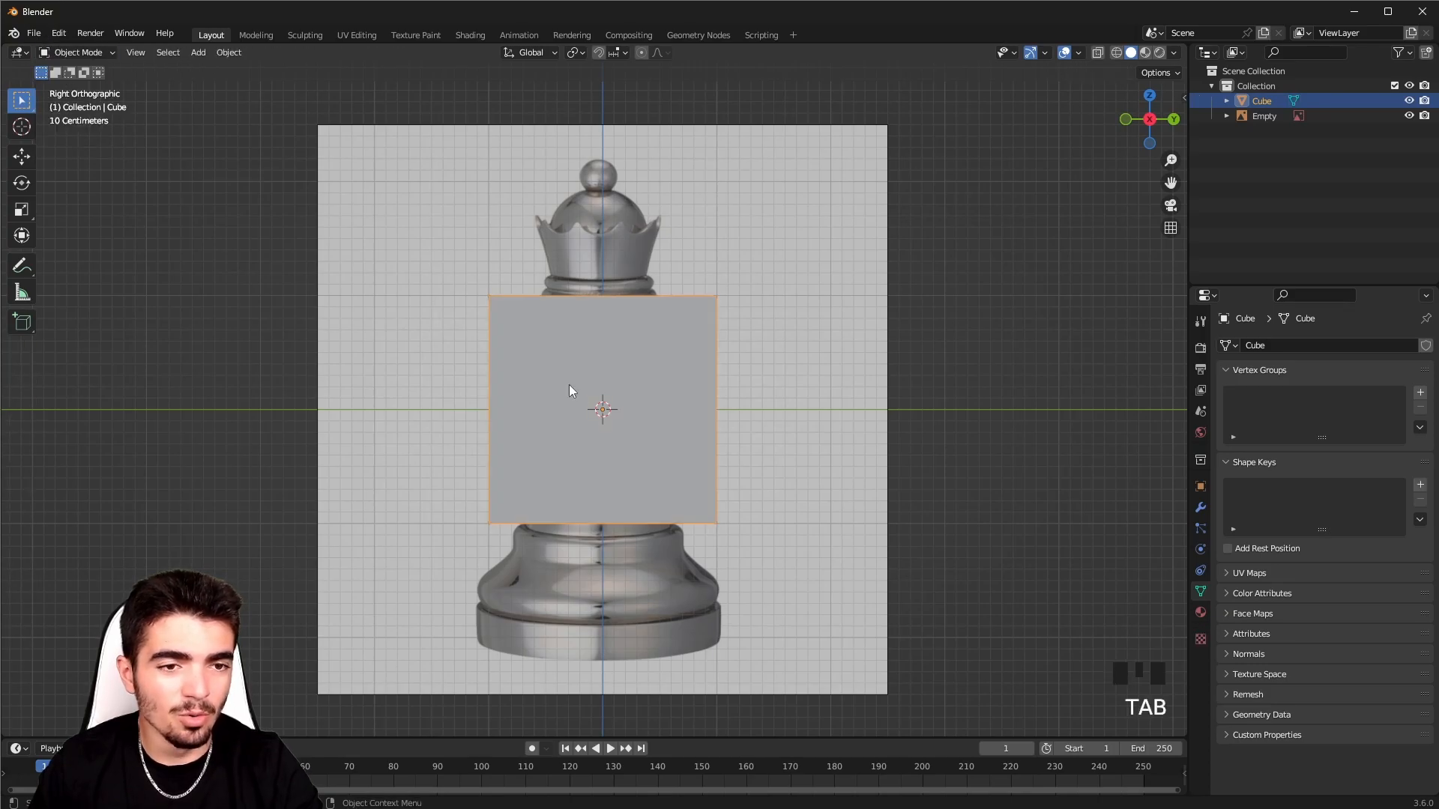
right_click(651, 363)
mouse_move(577, 628)
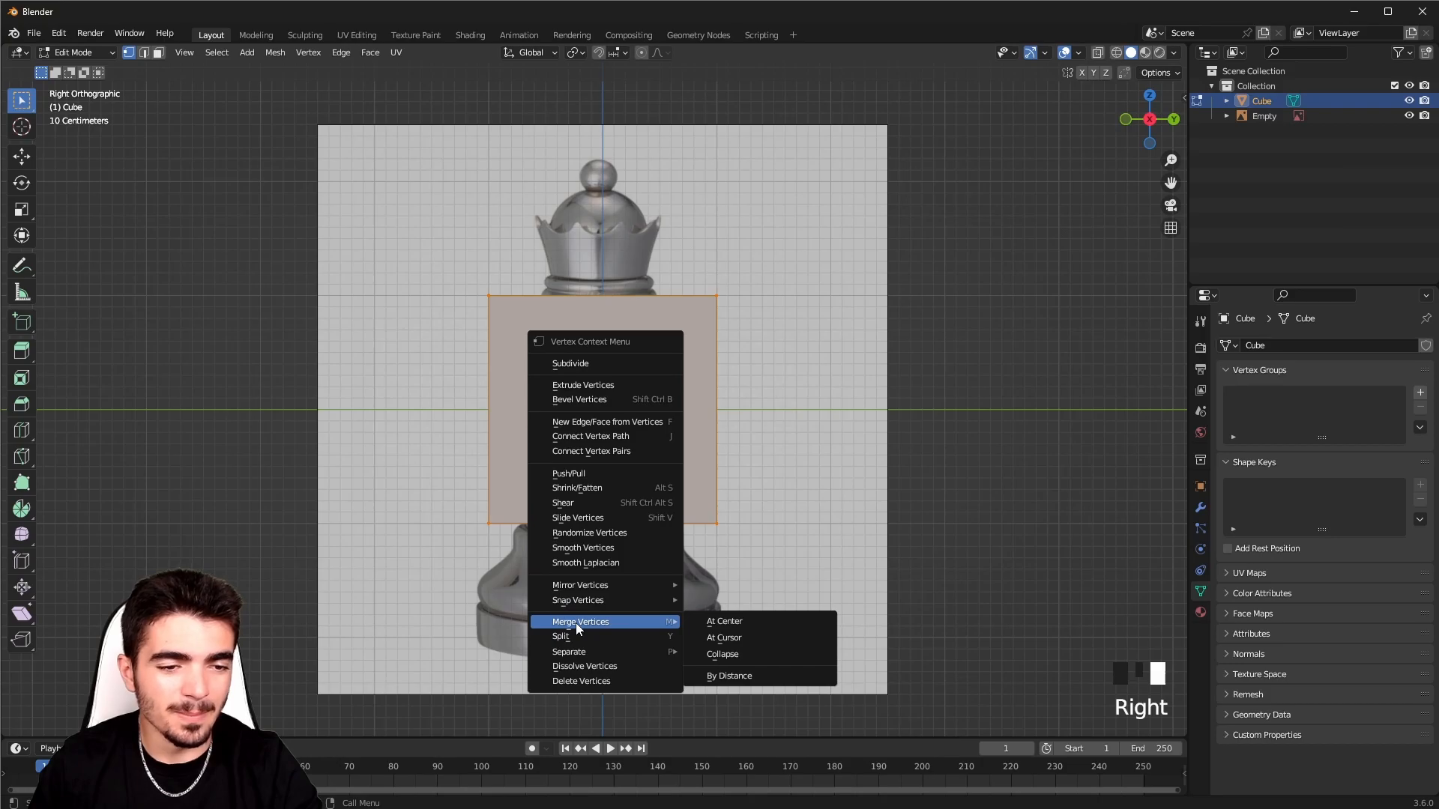
click(723, 621)
scroll(726, 622, up, 2)
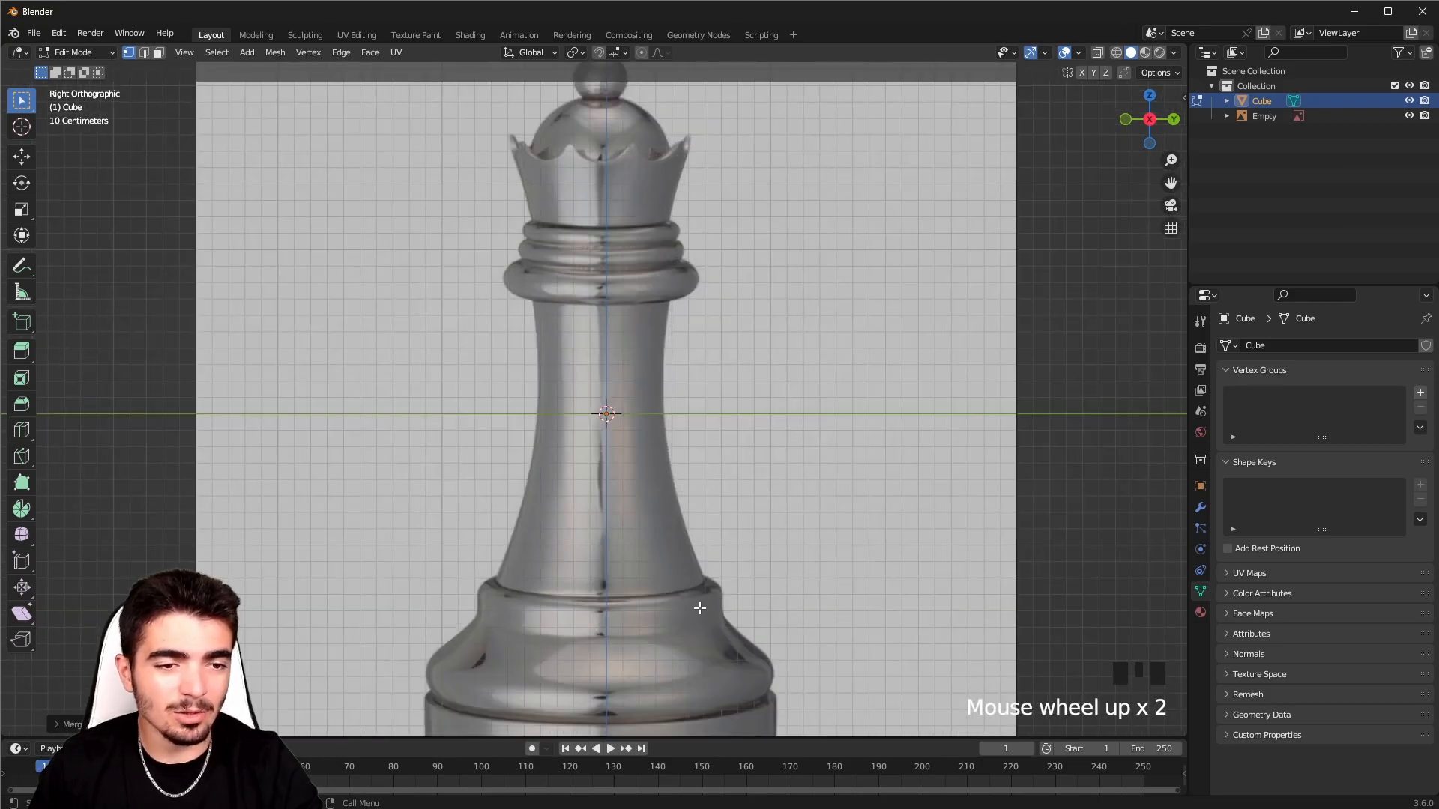
scroll(633, 563, down, 1)
scroll(632, 562, up, 5)
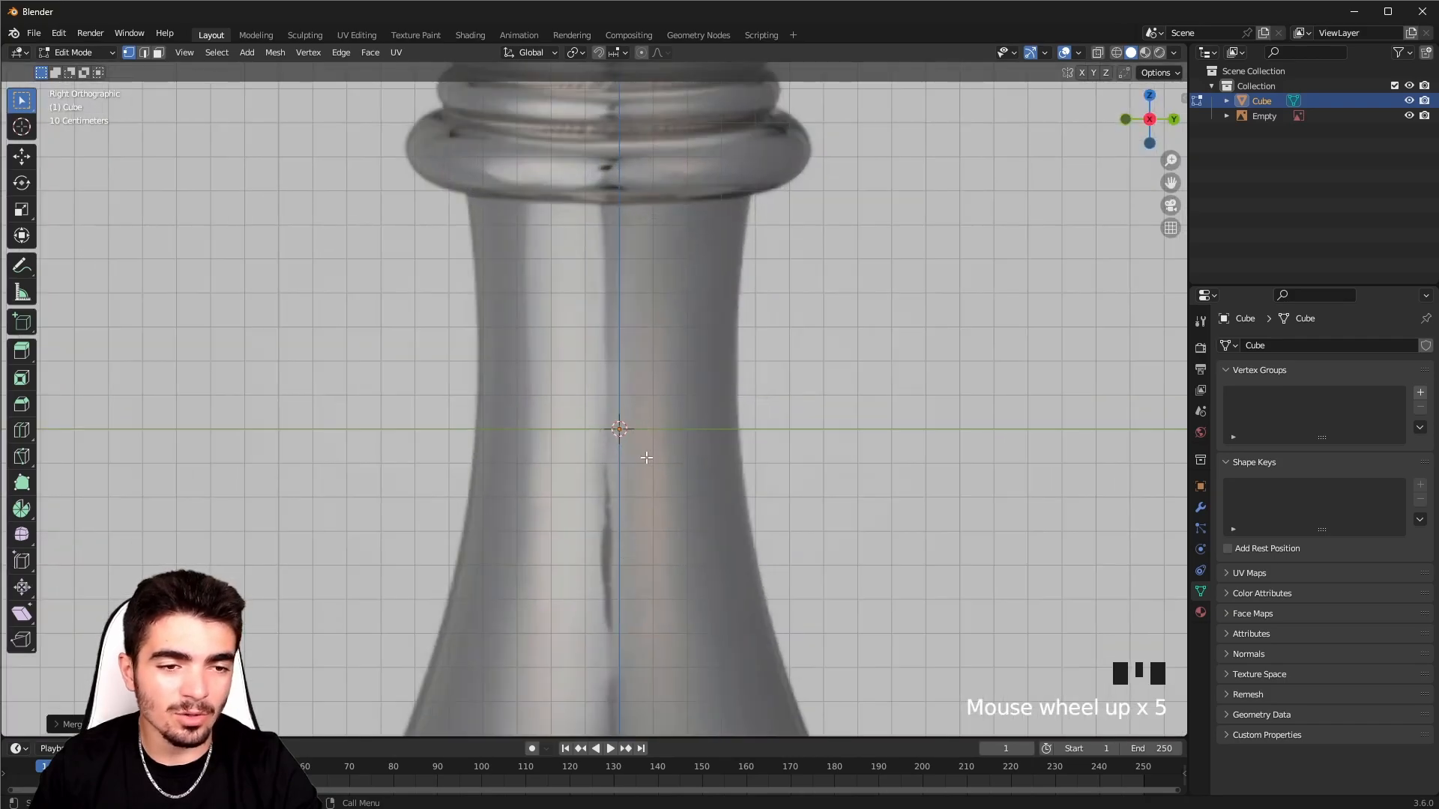
key(g)
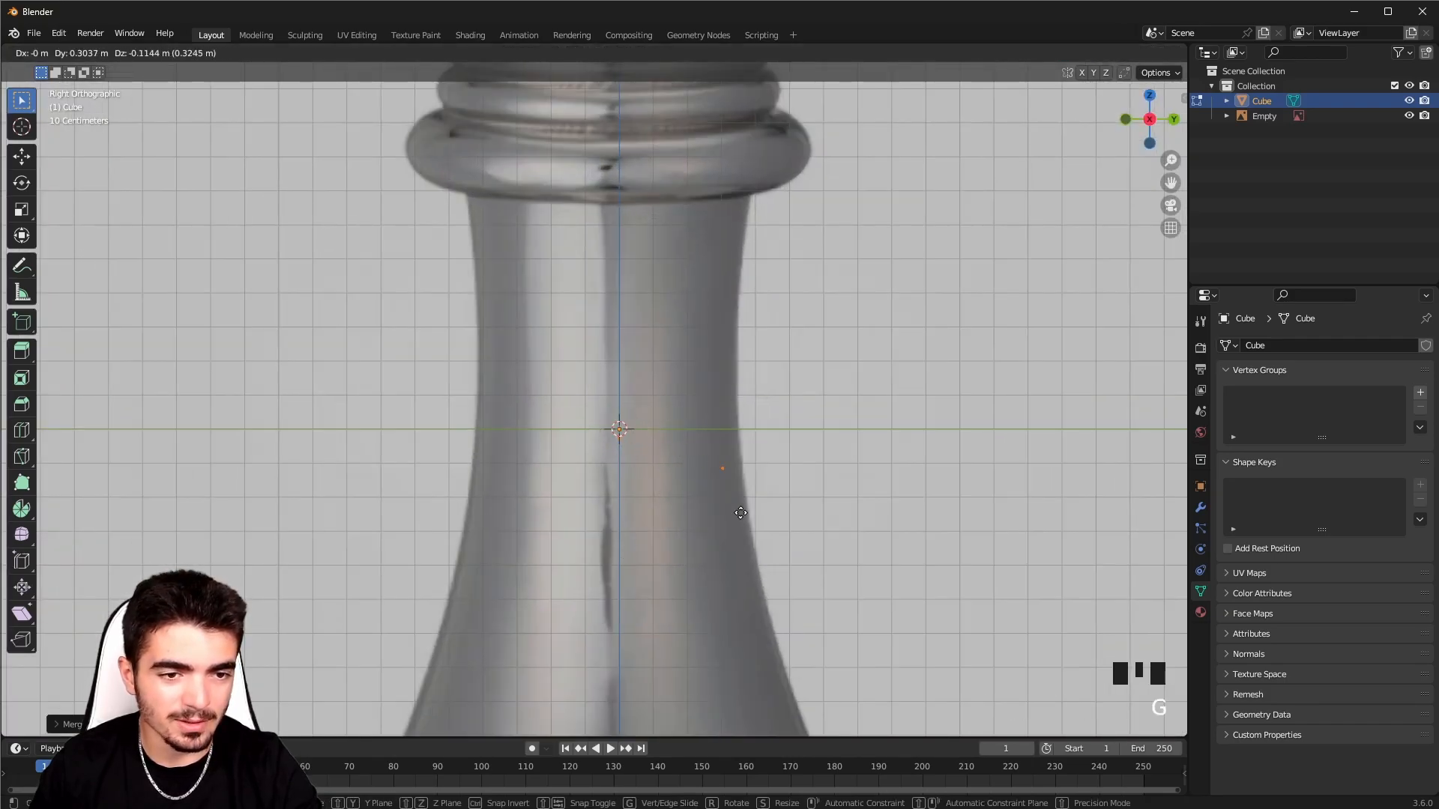
click(729, 535)
scroll(666, 561, down, 5)
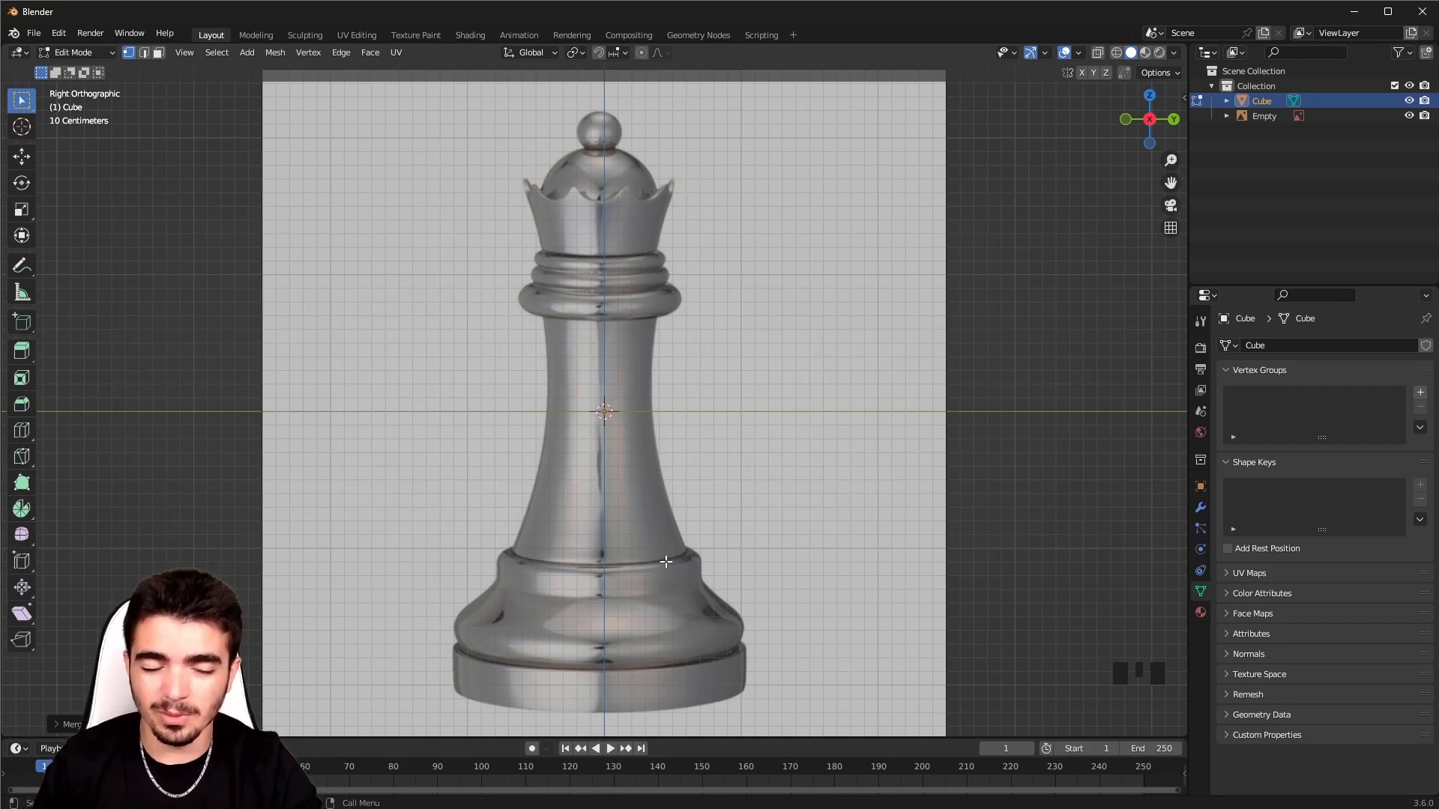
scroll(643, 517, up, 2)
scroll(681, 513, down, 3)
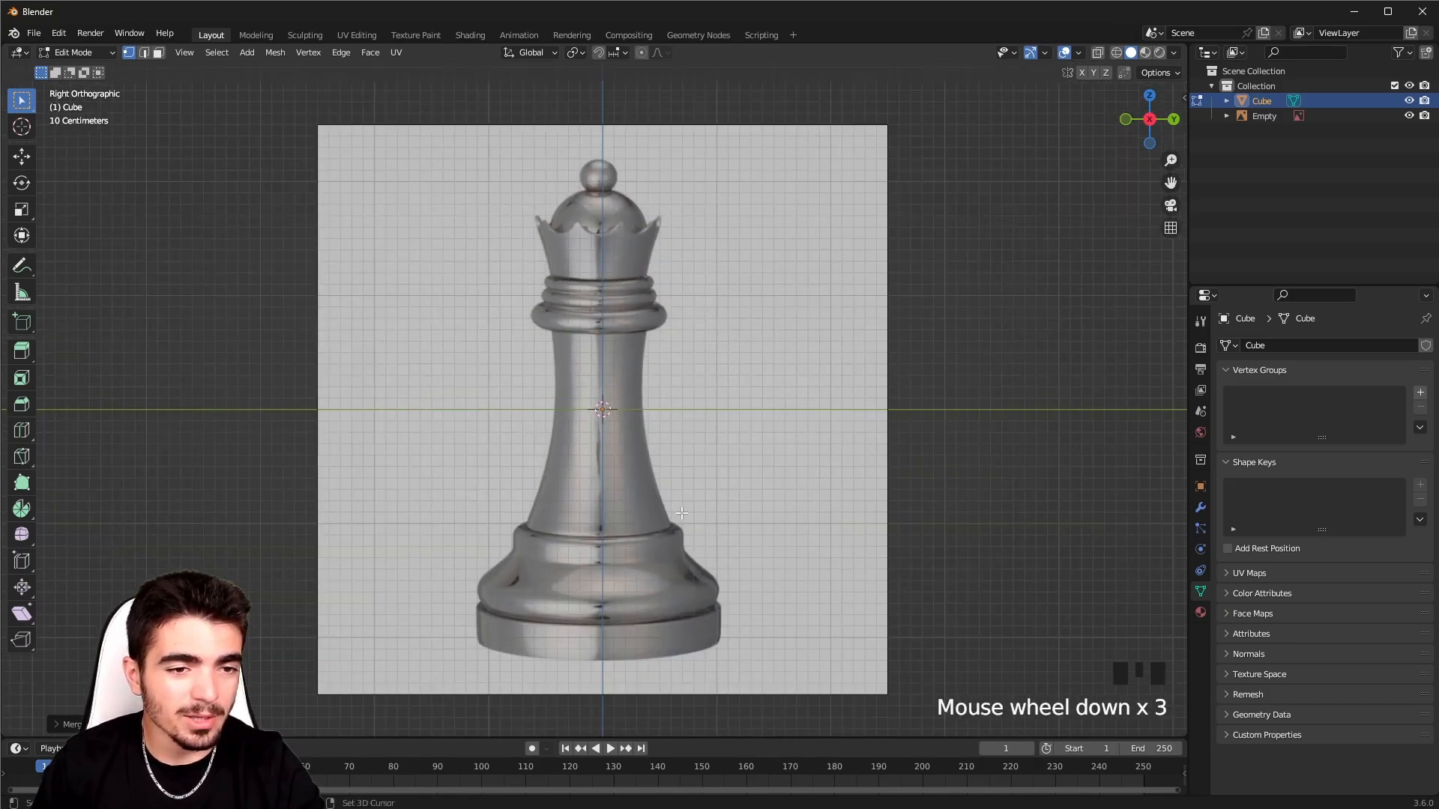
shift+middle_drag(682, 512, 652, 457)
scroll(651, 457, up, 2)
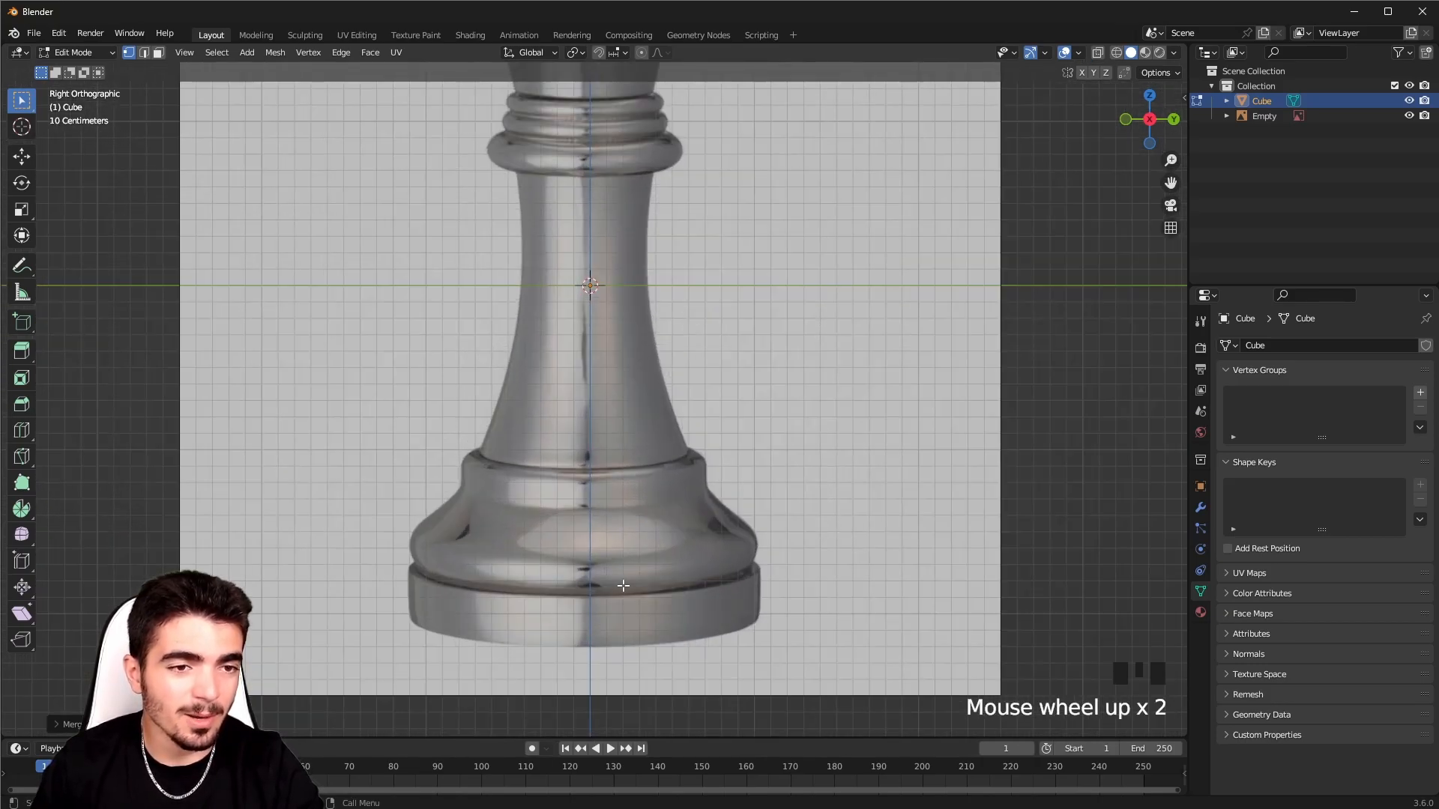
key(g)
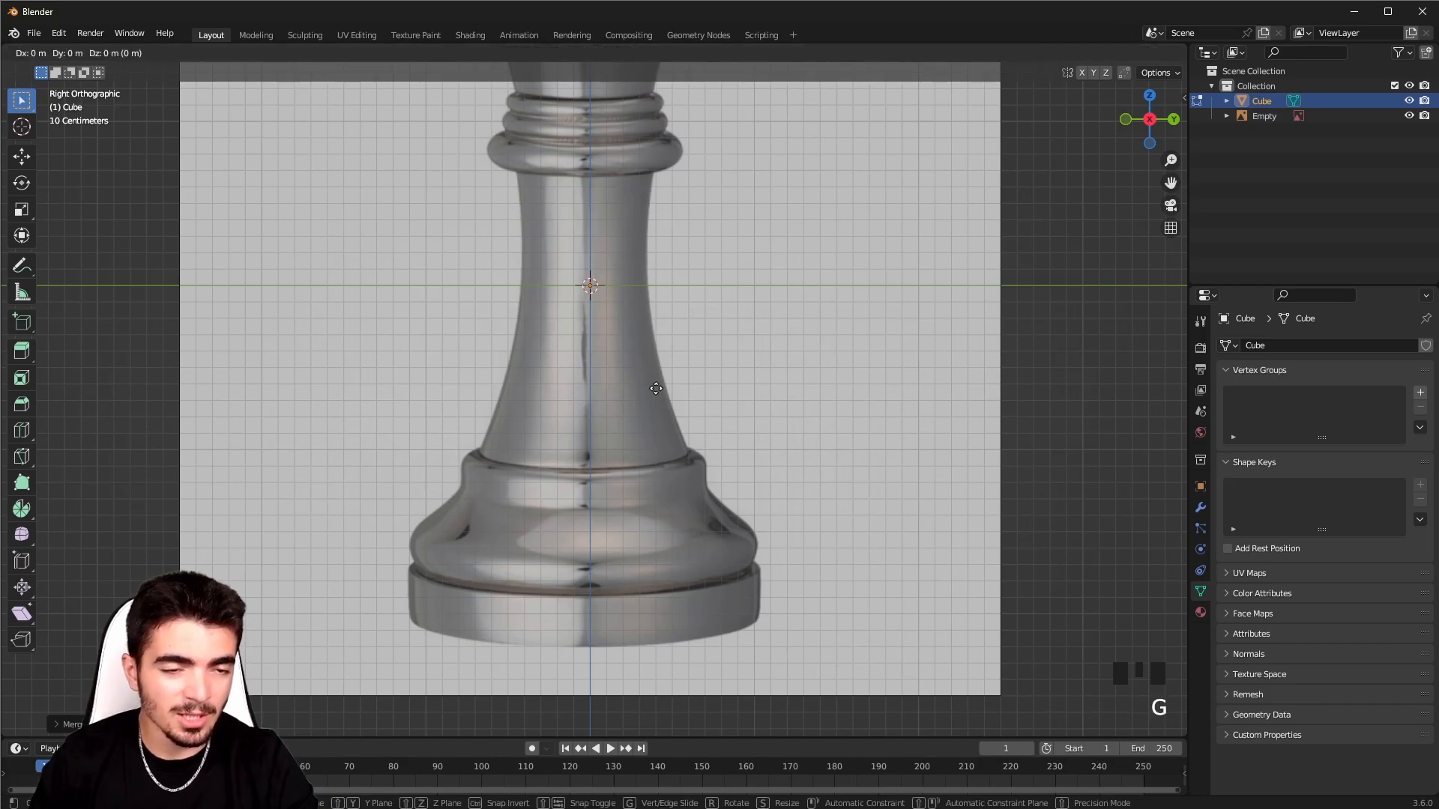
key(z)
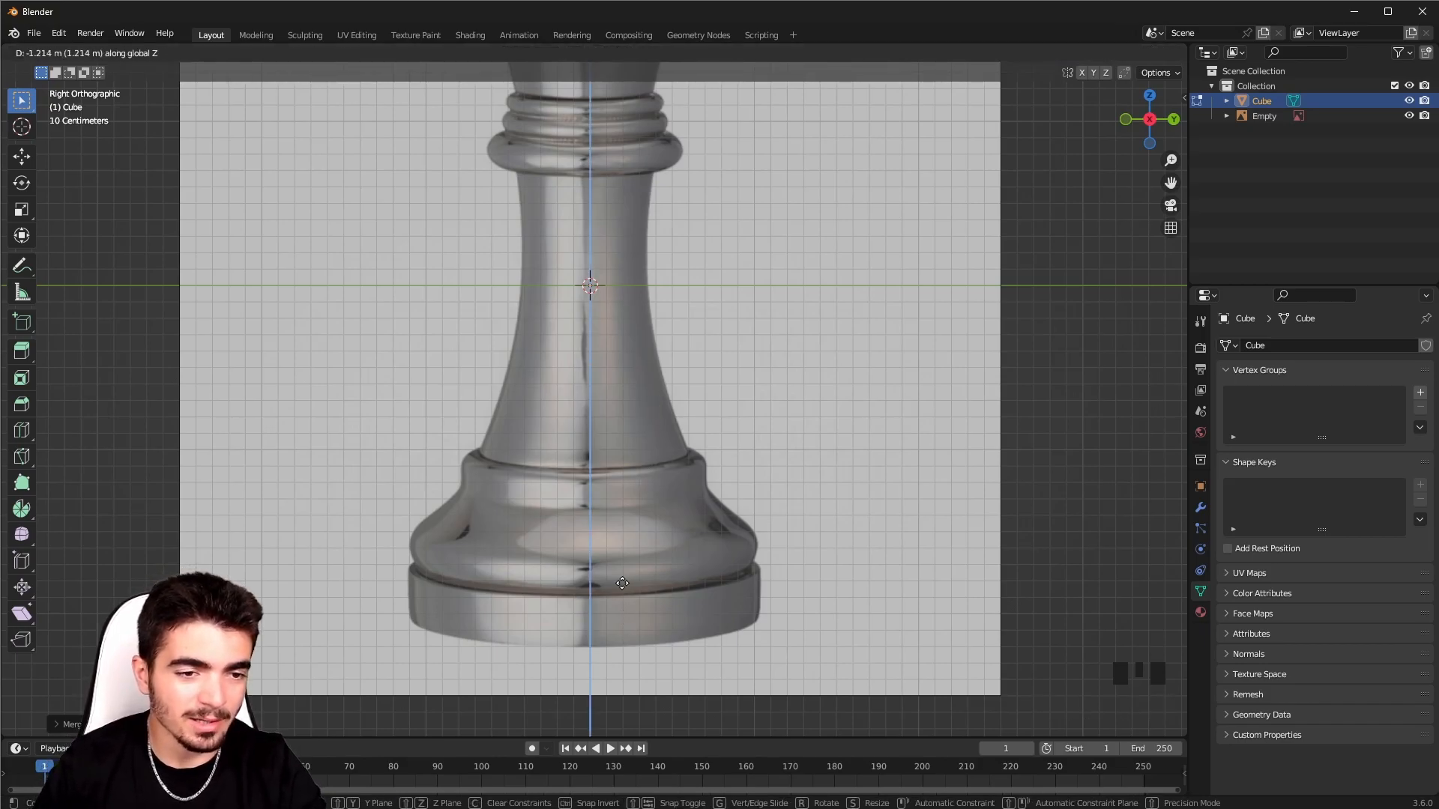
click(625, 649)
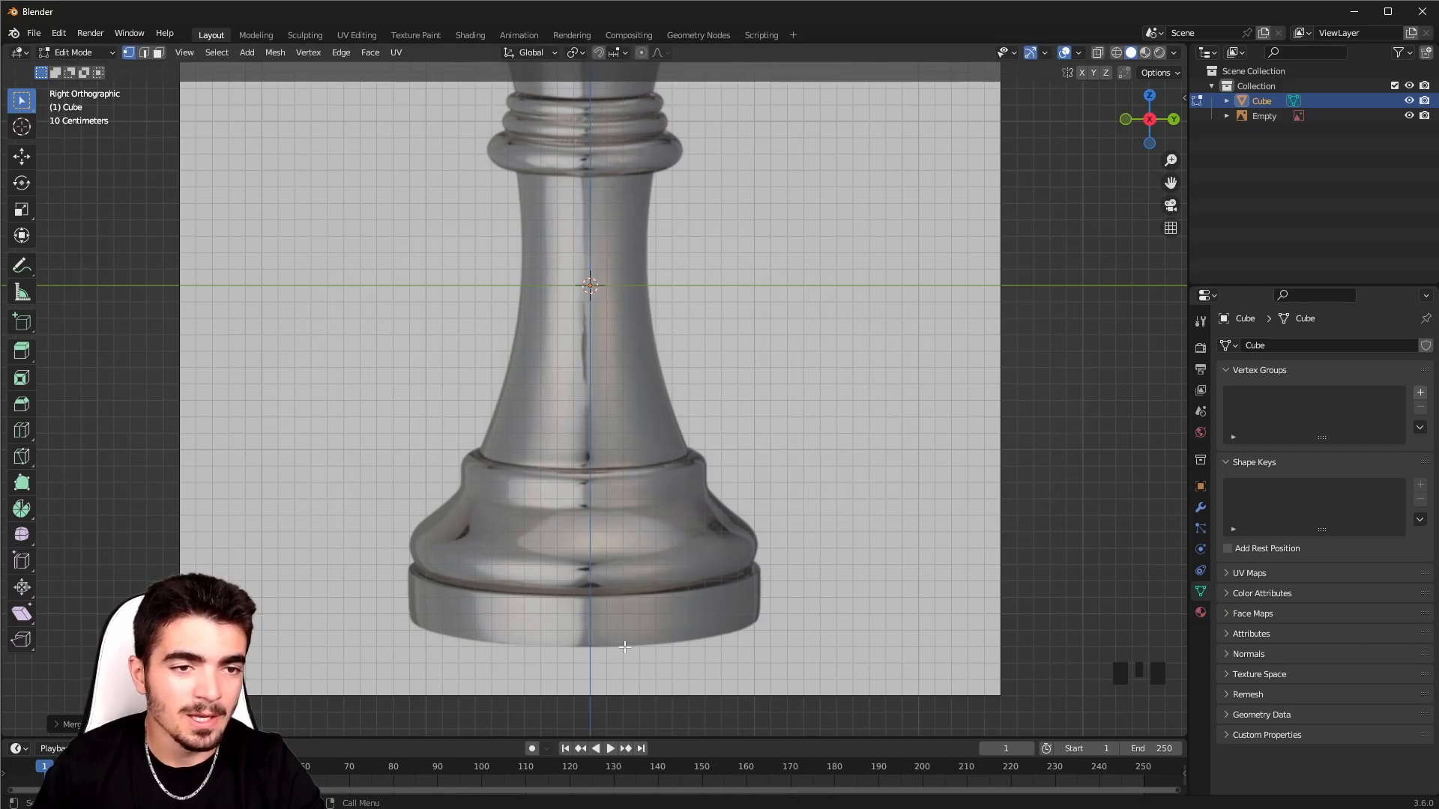
- Lower the single vertex along Z with the Move tool to the level of the base's lower outer corner
click(22, 159)
key(t)
key(t)
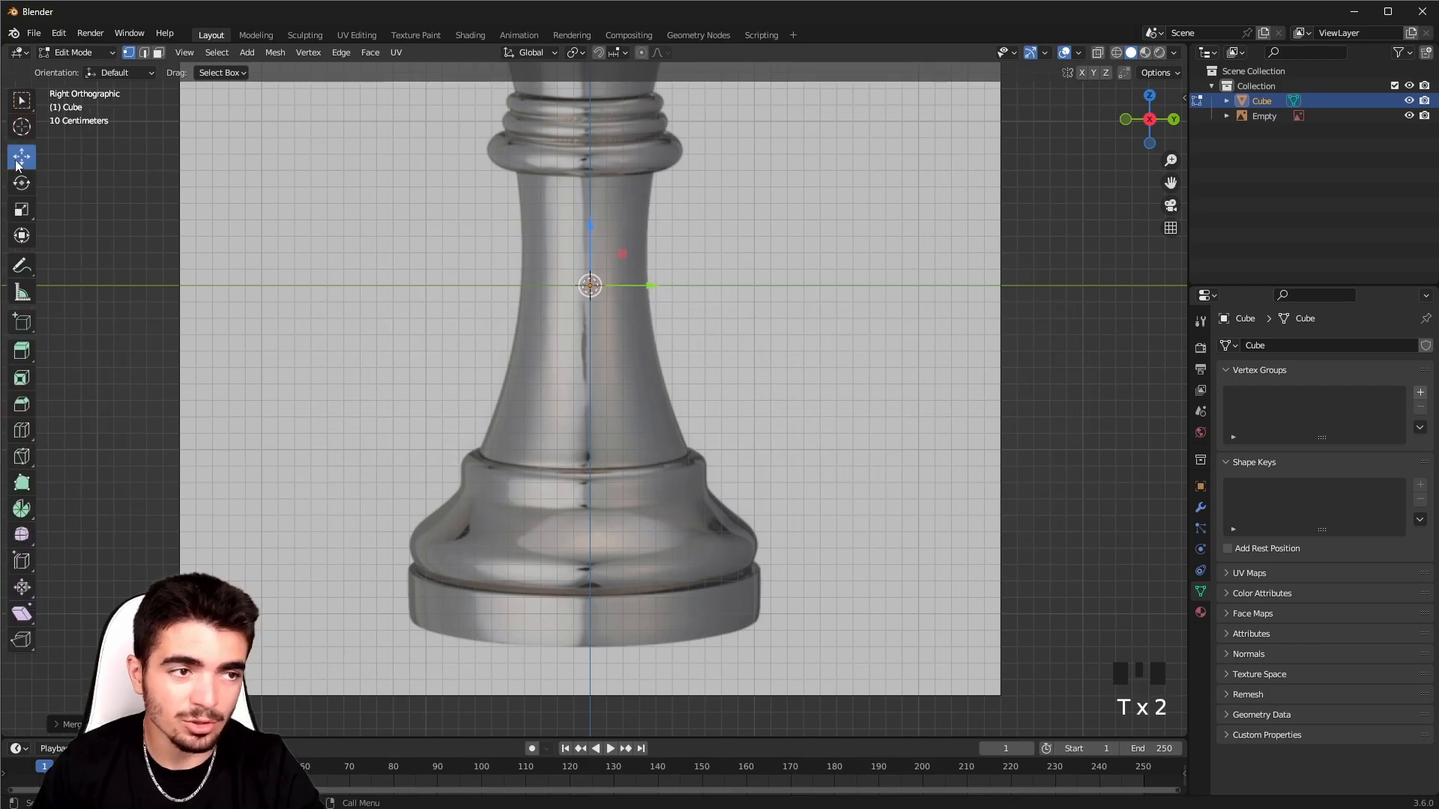
drag(583, 224, 546, 555)
scroll(546, 554, up, 3)
shift+middle_drag(546, 524, 540, 552)
scroll(546, 431, up, 2)
drag(542, 460, 517, 505)
- Extrude the vertex and shift the new one along Y toward the outer edge of the queen's base
scroll(601, 593, down, 2)
shift+middle_drag(602, 593, 504, 547)
scroll(580, 604, up, 1)
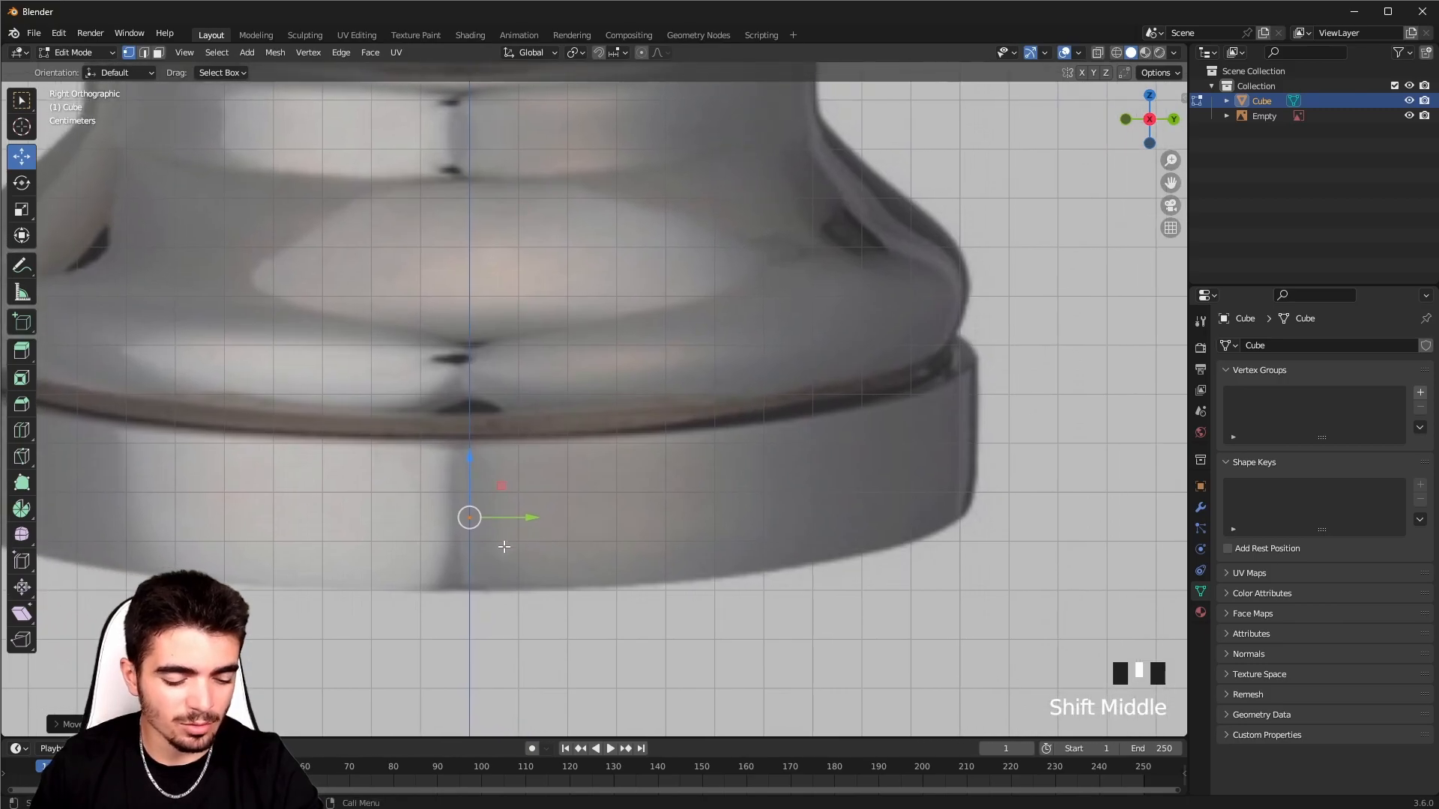
key(e)
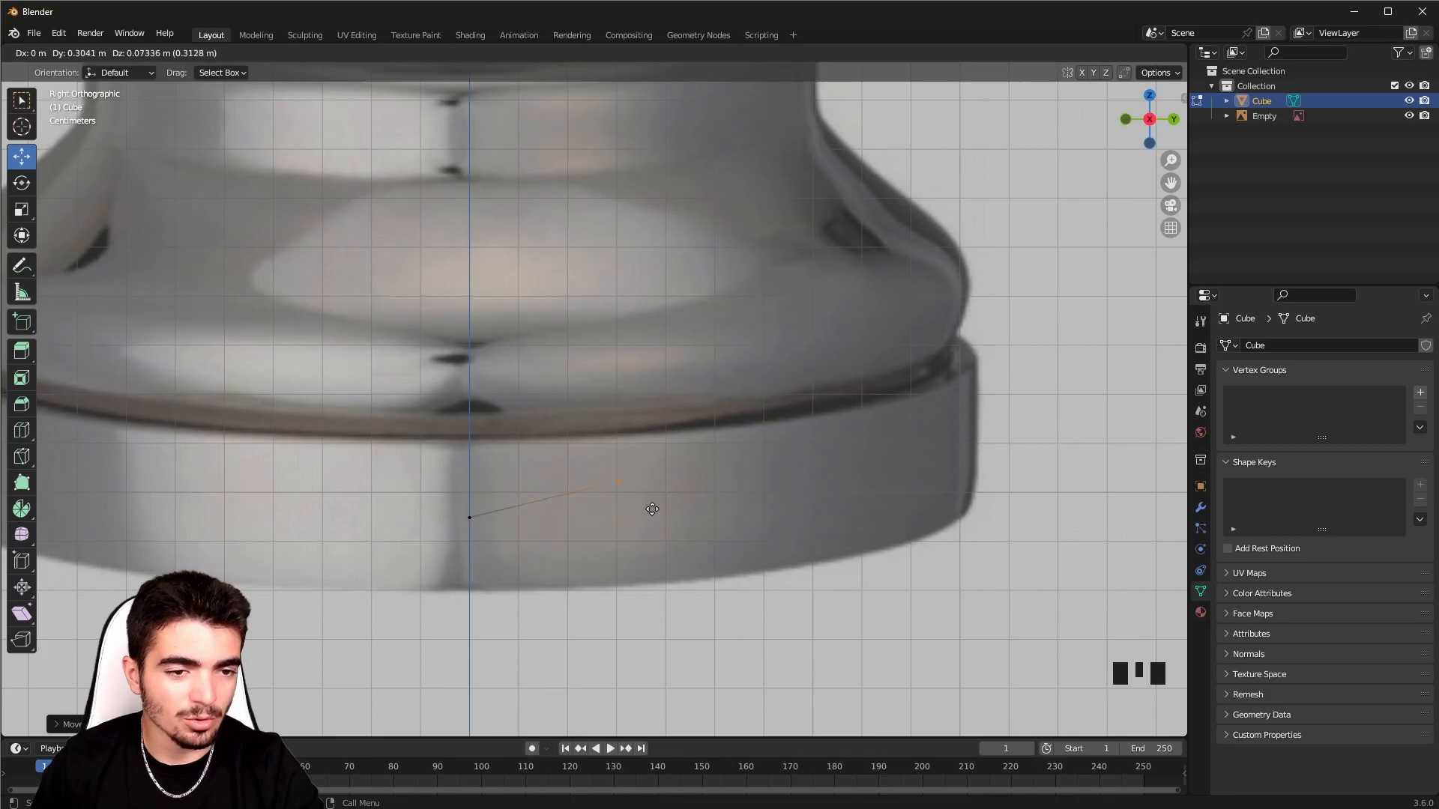
key(Escape)
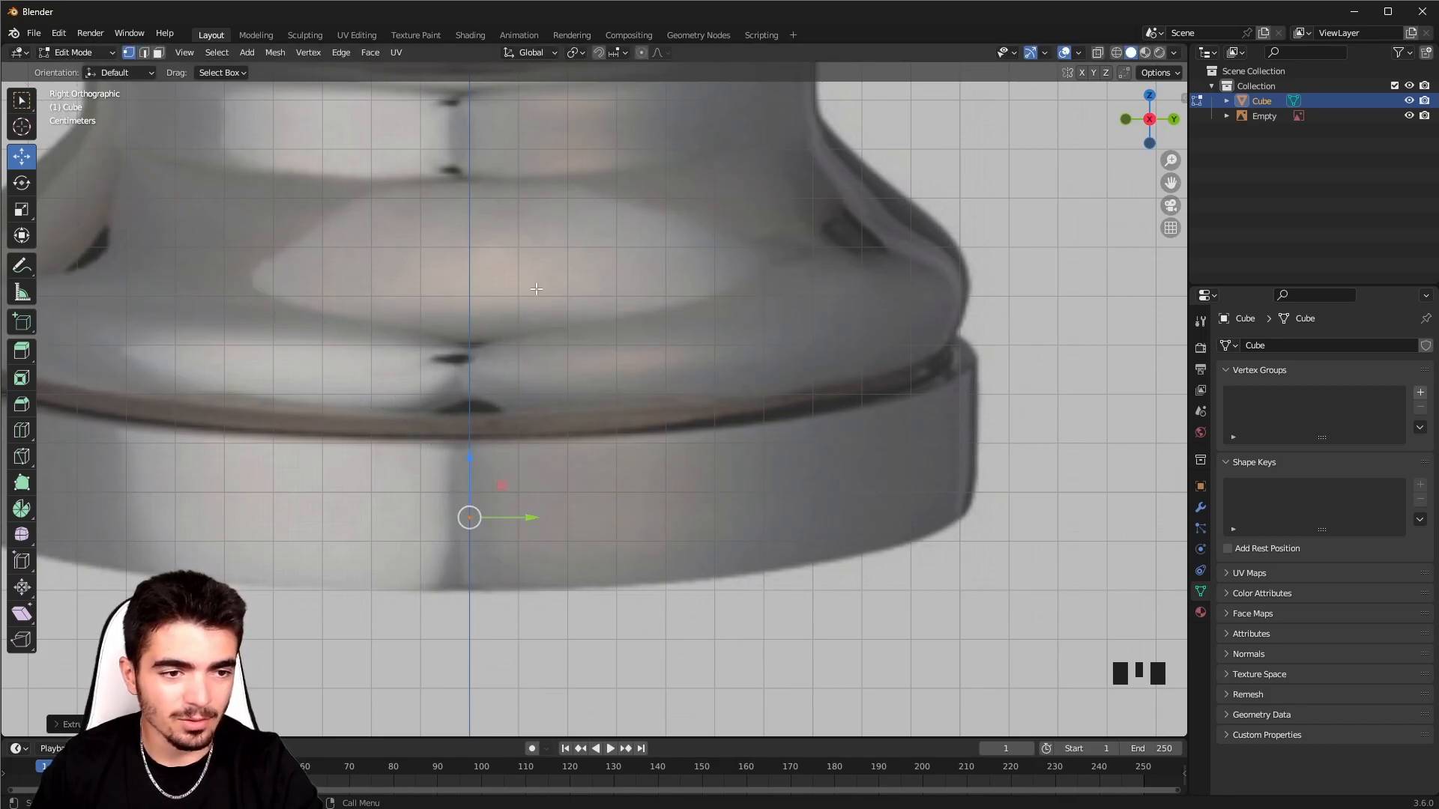
key(g)
key(y)
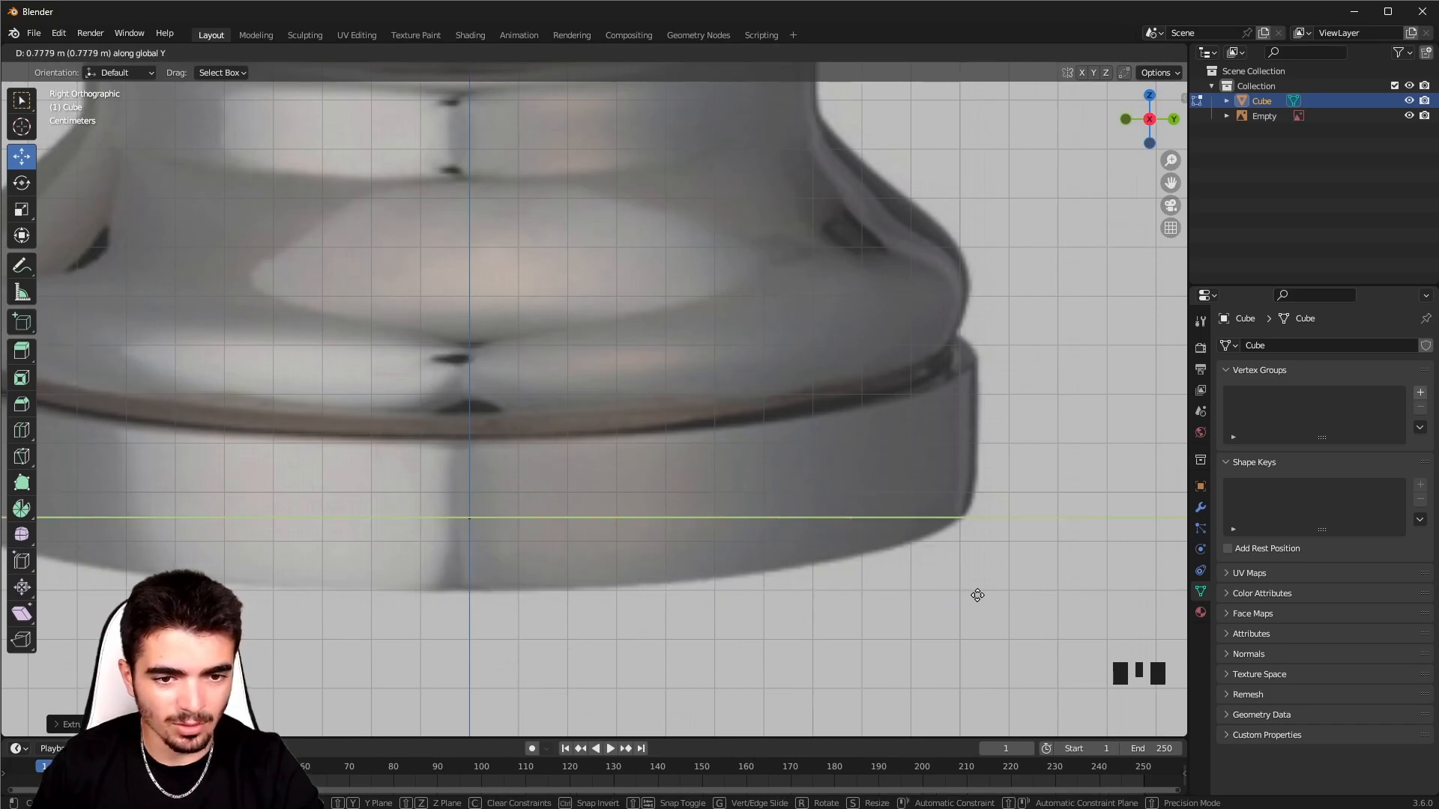
click(1088, 605)
- Adjust the extruded vertex along Y so it sits on the base's lower outer corner in the reference
click(469, 517)
drag(390, 462, 1032, 564)
click(1031, 563)
drag(927, 478, 971, 524)
shift+middle_drag(971, 525, 813, 501)
scroll(899, 577, up, 3)
click(911, 580)
drag(911, 581, 905, 582)
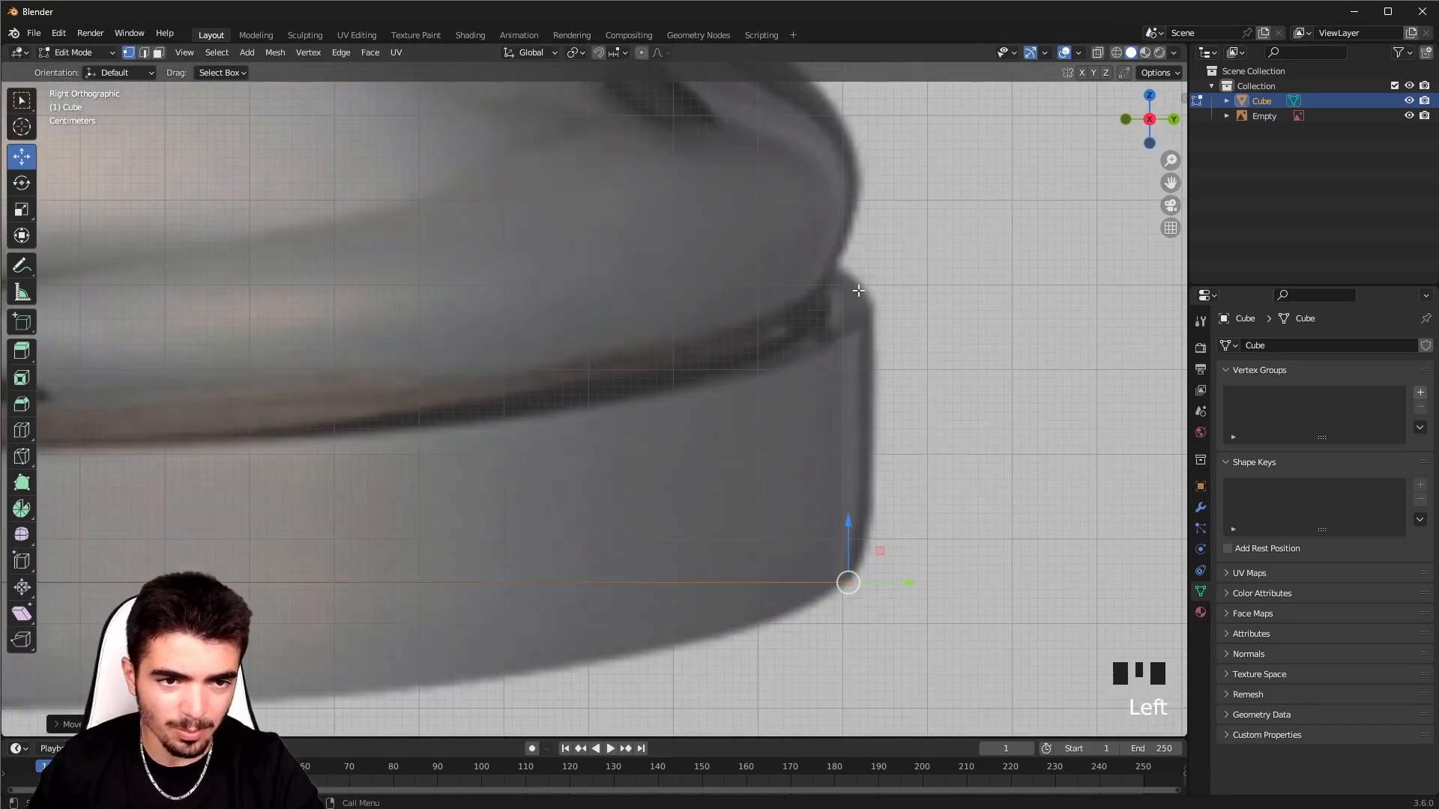
- Extrude three vertices around the base's lower corner and up its outer side, following the reference outline
shift+middle_drag(858, 366, 826, 358)
scroll(743, 527, up, 2)
shift+middle_drag(743, 527, 717, 513)
key(e)
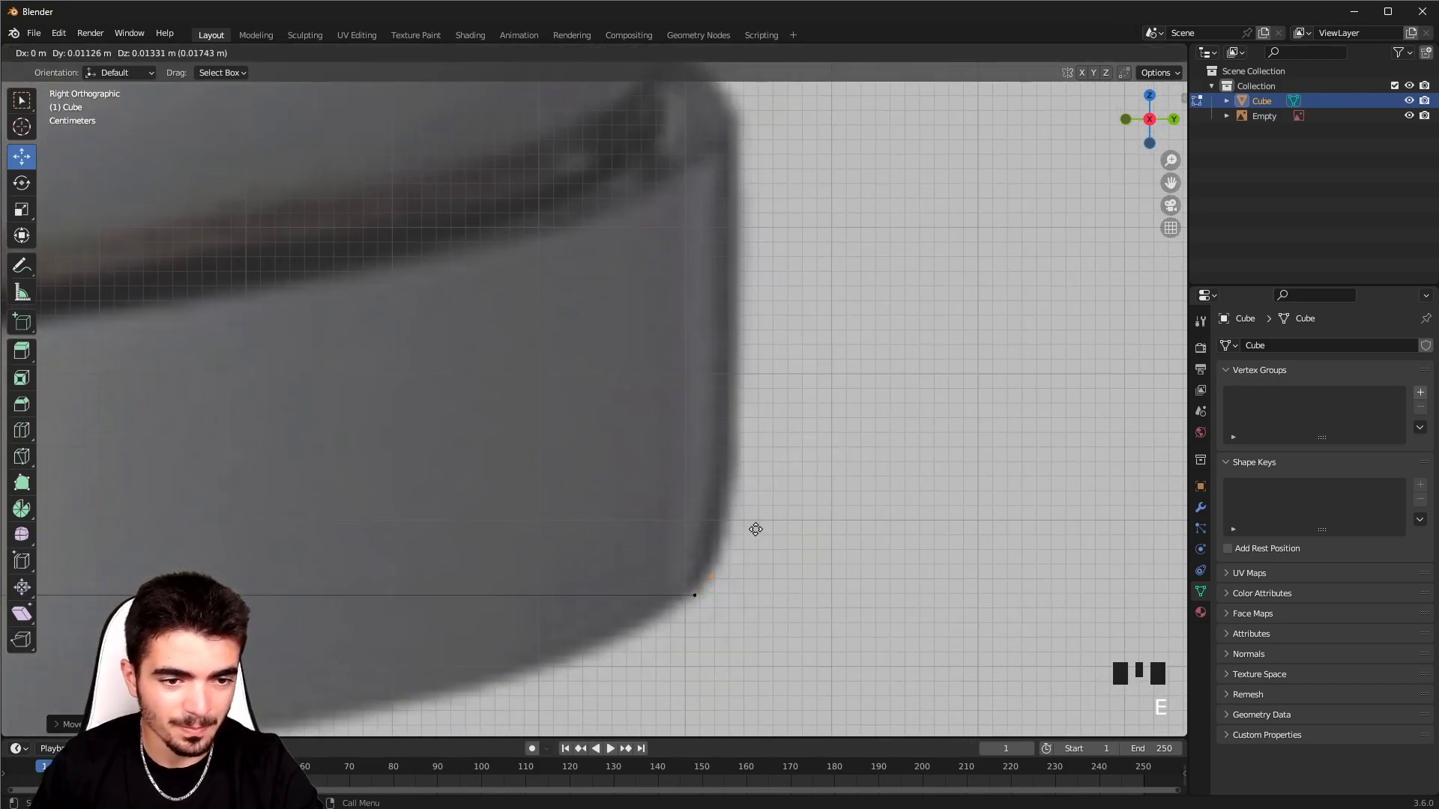
click(760, 504)
key(e)
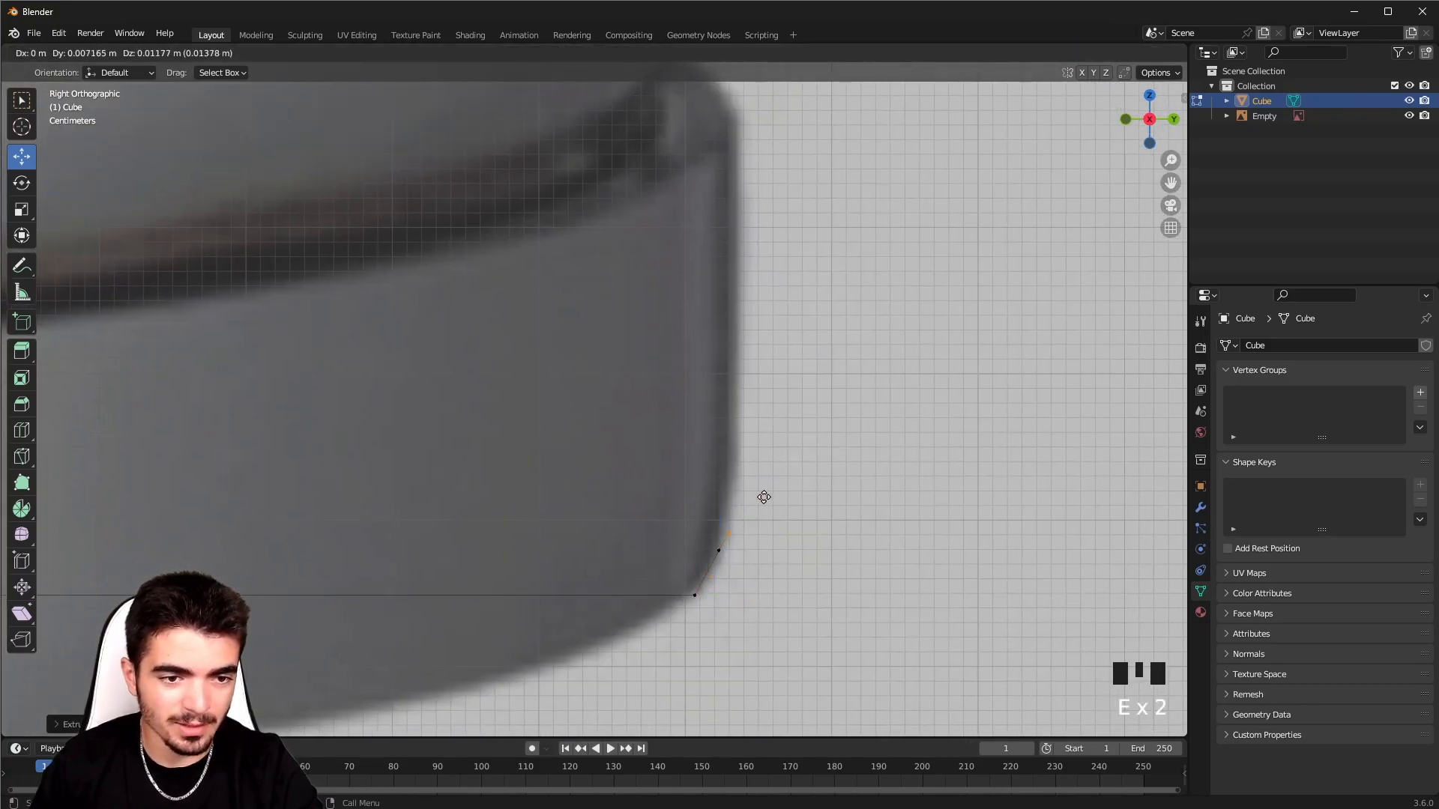
click(762, 459)
key(e)
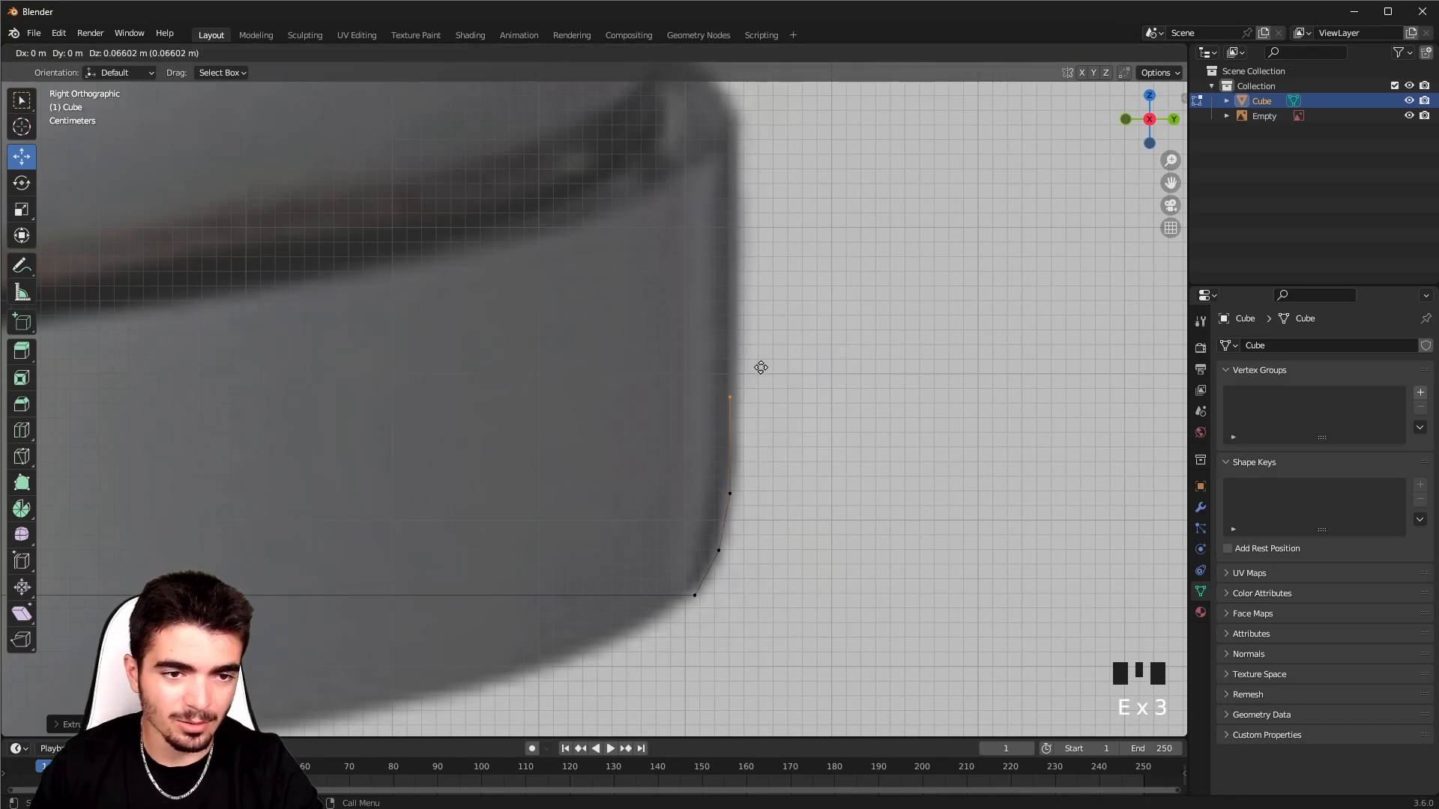
click(770, 196)
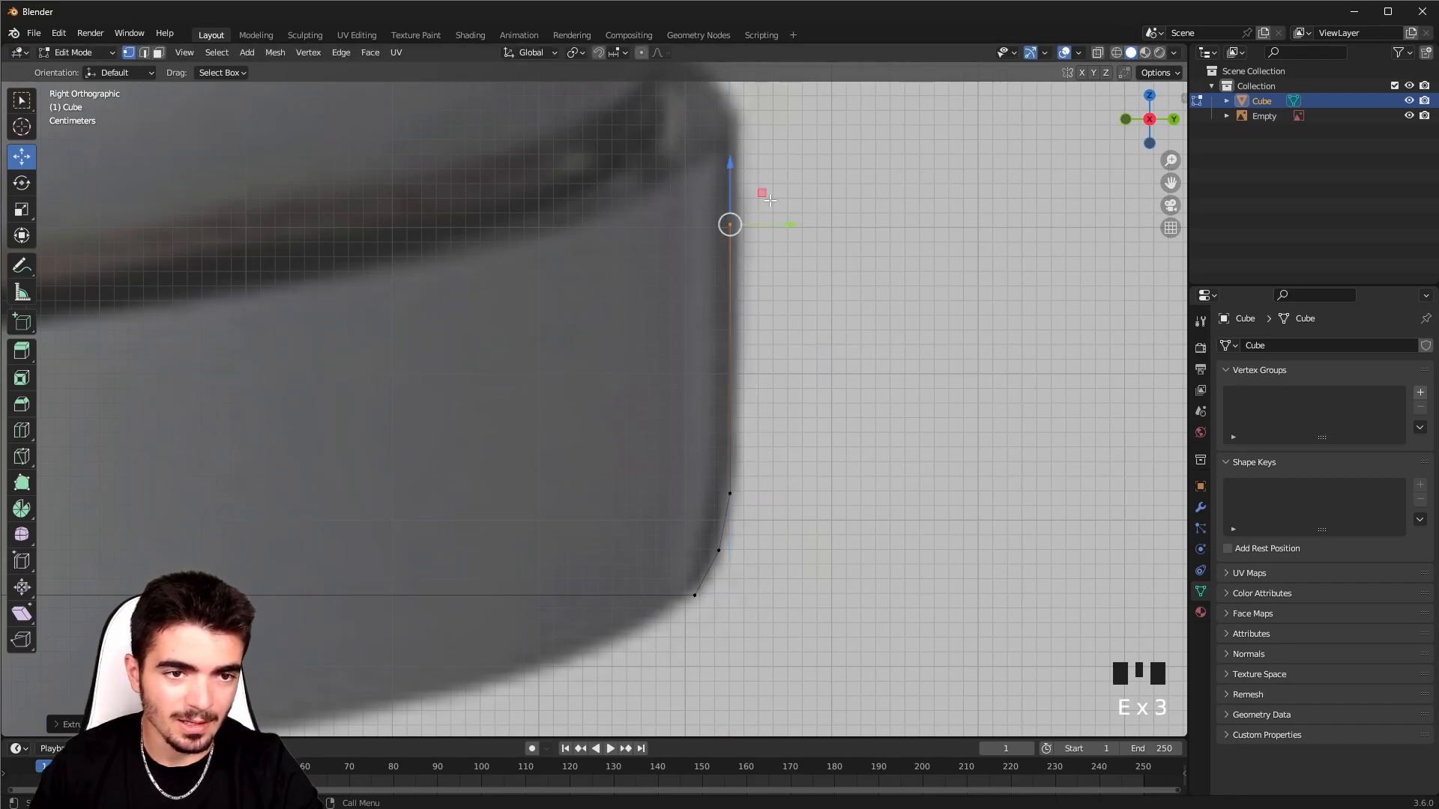
- Extrude four vertices over the rounded upper rim of the base ring and inward to the groove
shift+middle_drag(771, 200, 732, 232)
scroll(843, 528, up, 3)
shift+middle_drag(843, 528, 893, 565)
key(e)
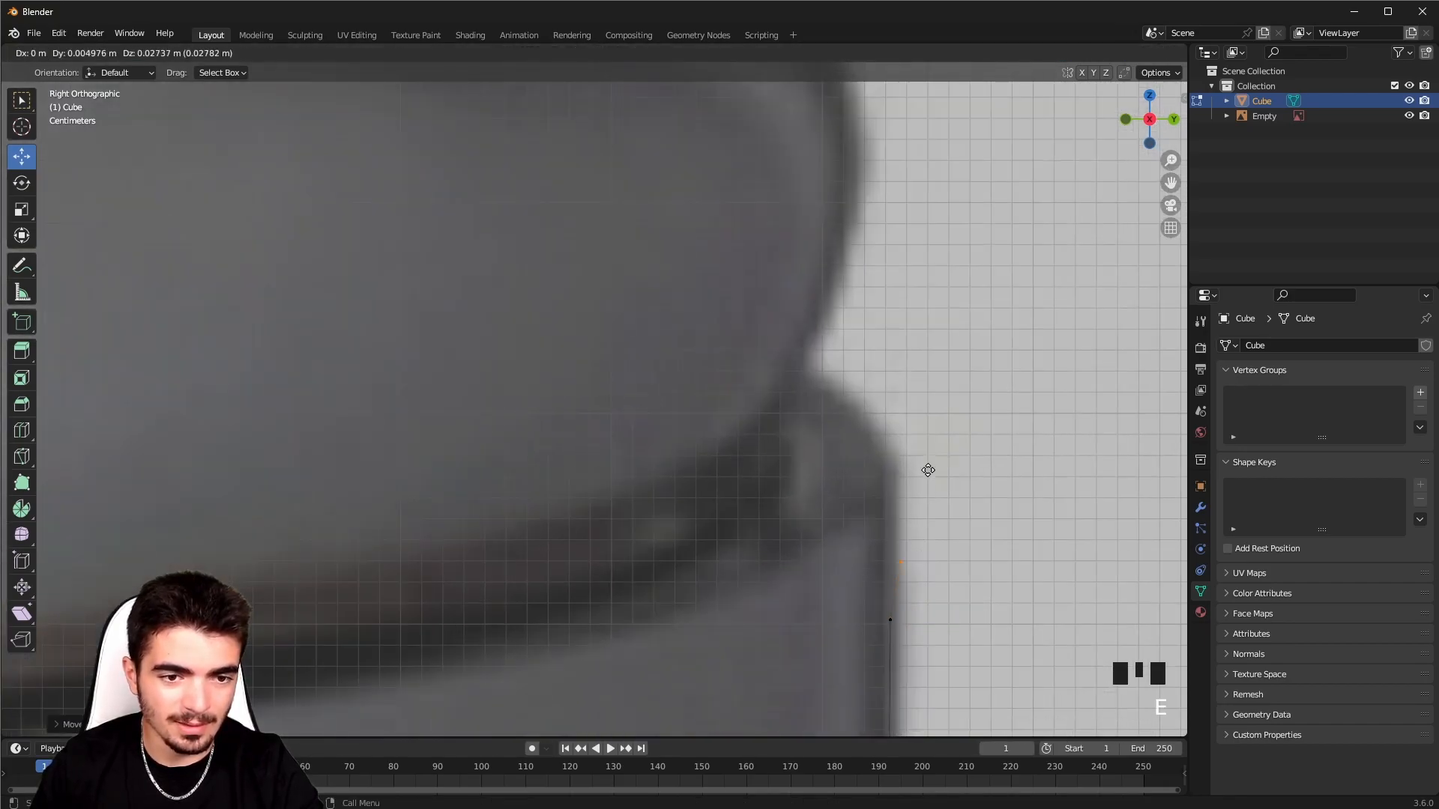
click(916, 385)
key(e)
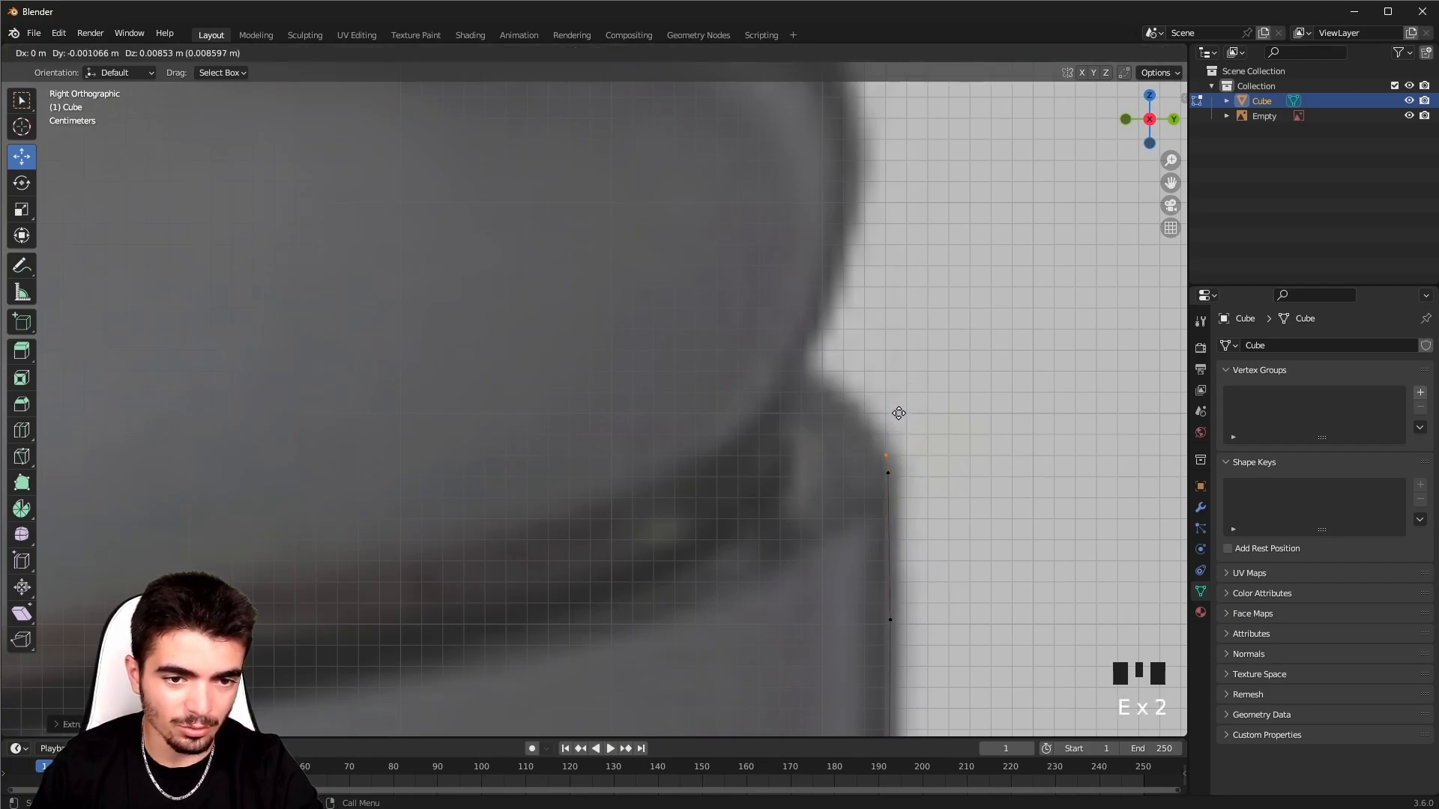
click(887, 409)
key(e)
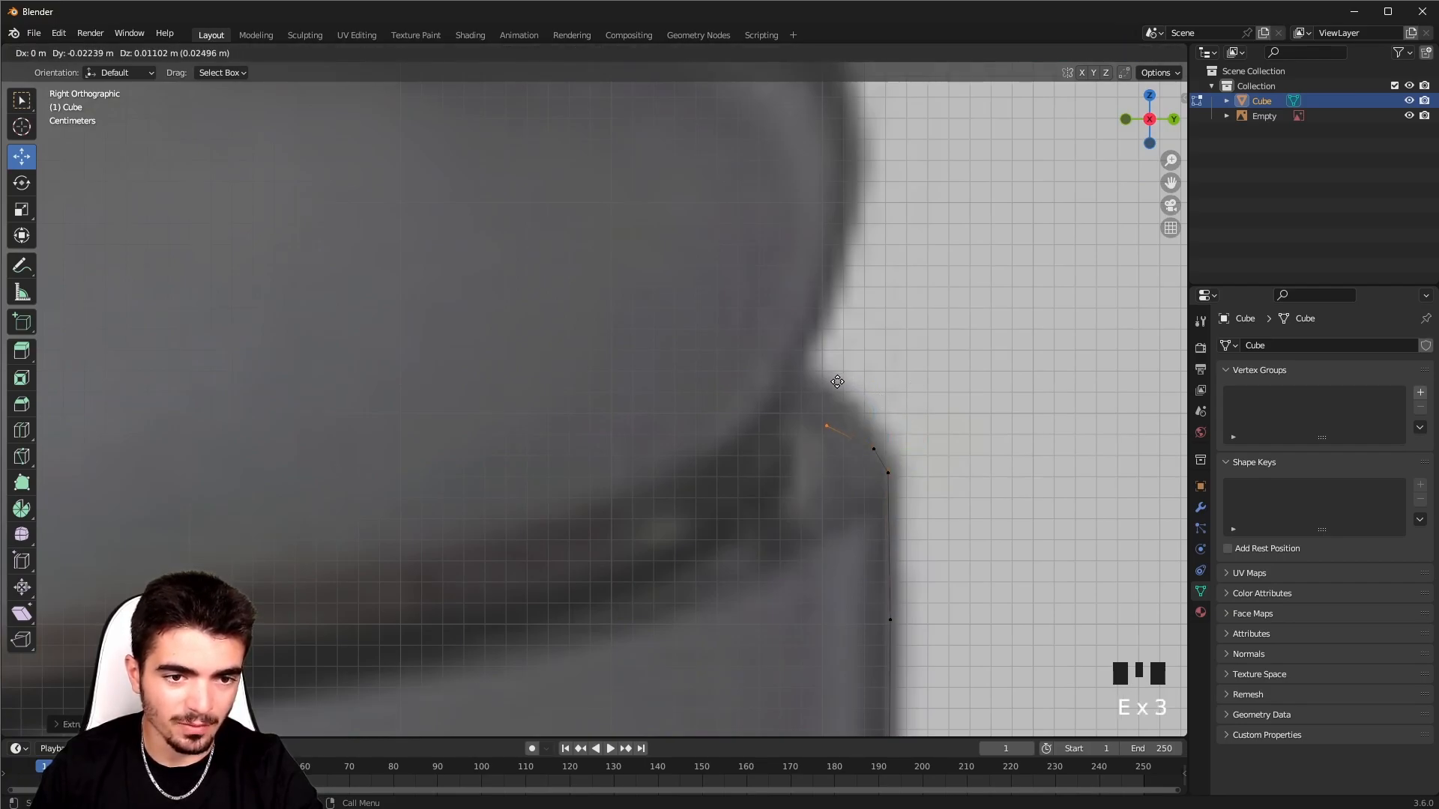
click(855, 390)
key(e)
click(793, 385)
- Extrude a vertex straight up along Z from the groove to the underside of the wide bulge
shift+middle_drag(798, 374, 810, 469)
key(e)
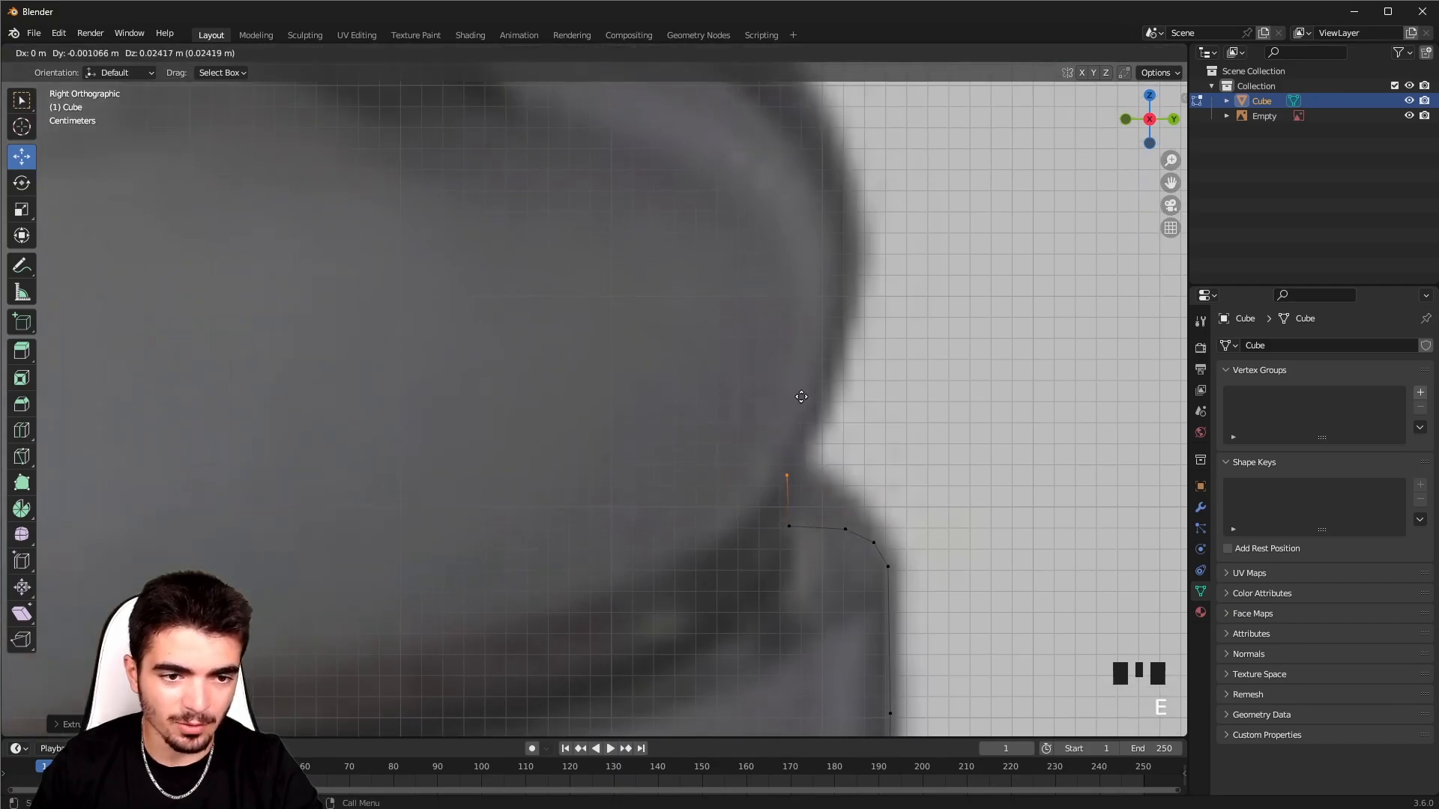
key(z)
click(803, 390)
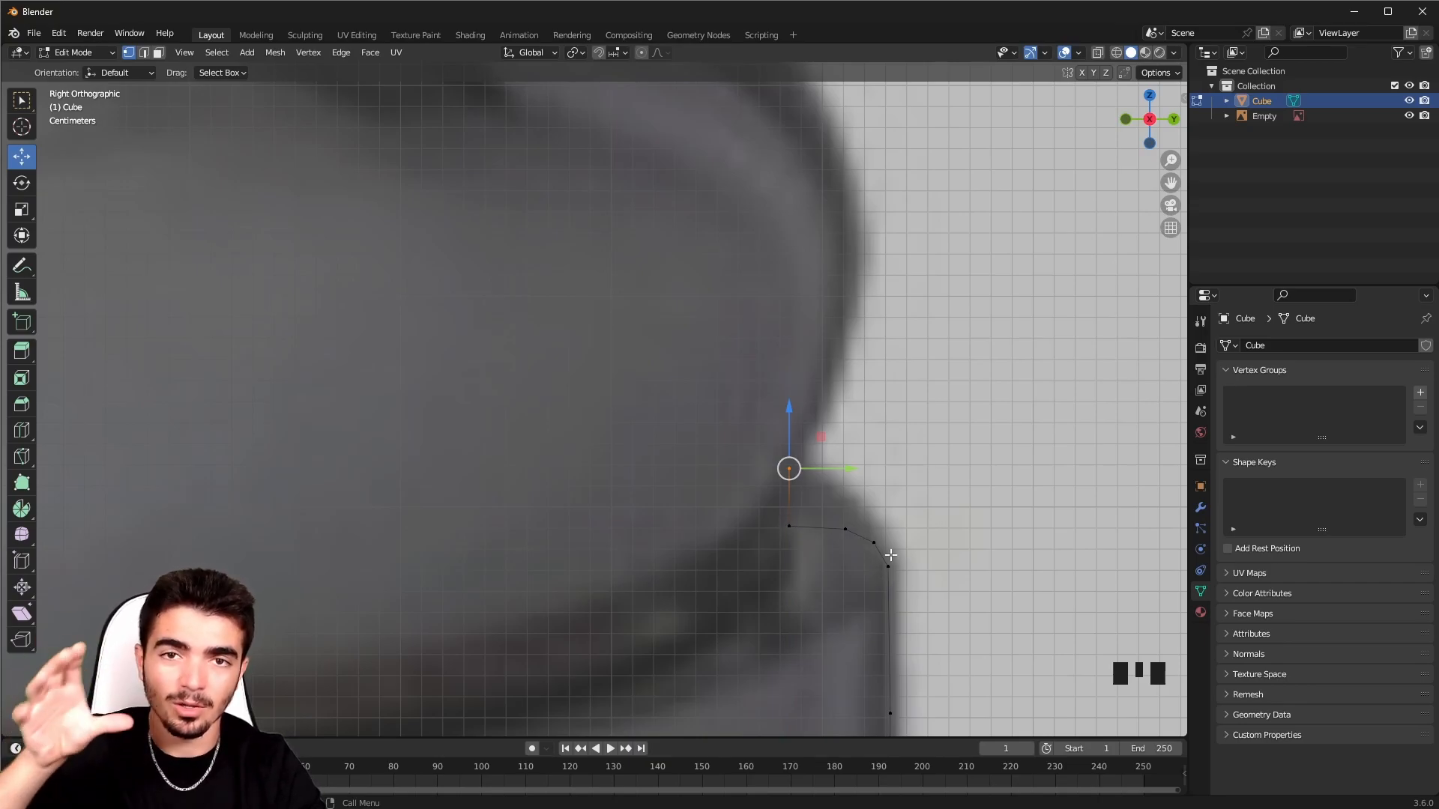
- Extrude four vertices along the lower curve of the wide bulge up to its outermost point
shift+middle_drag(853, 380, 782, 499)
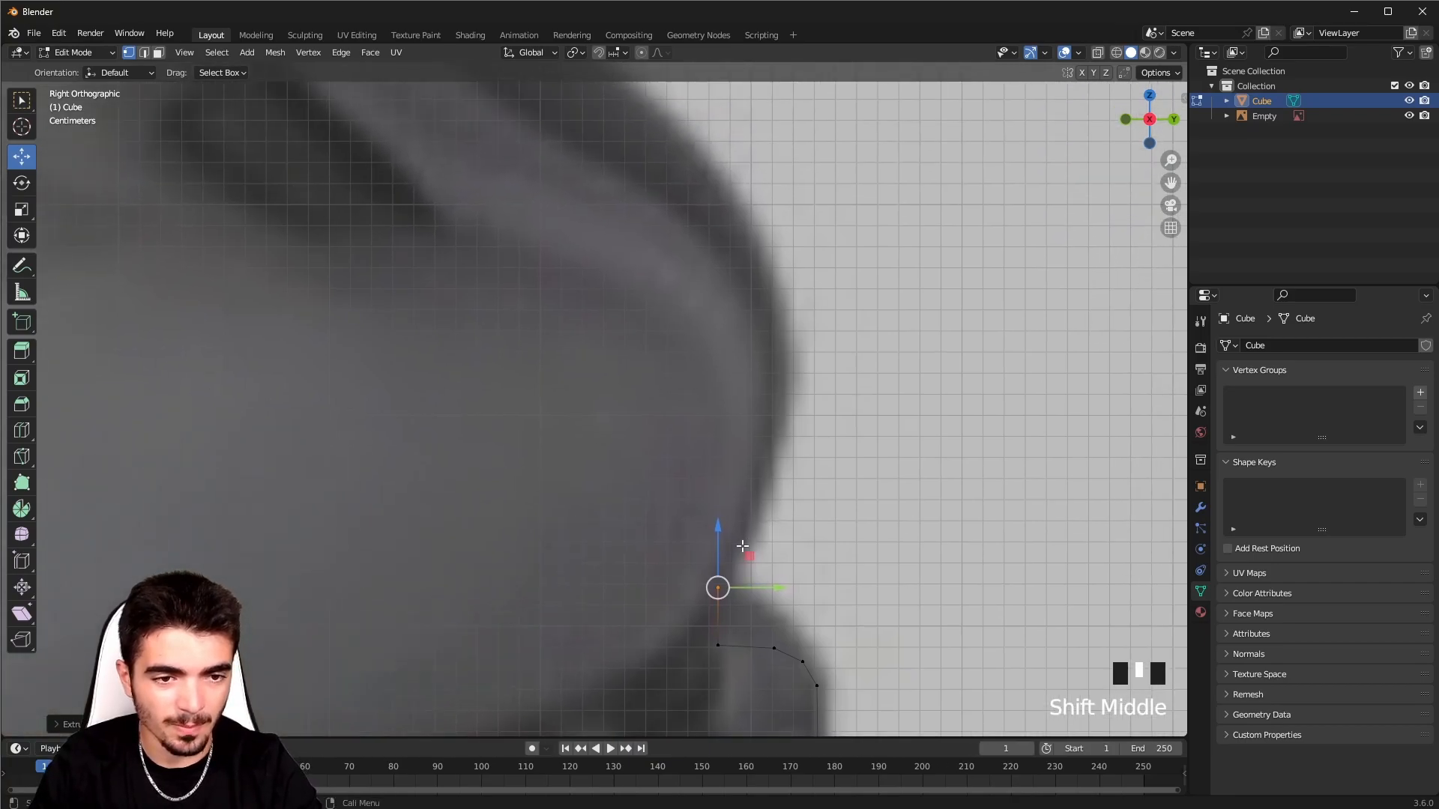
key(e)
click(774, 471)
key(e)
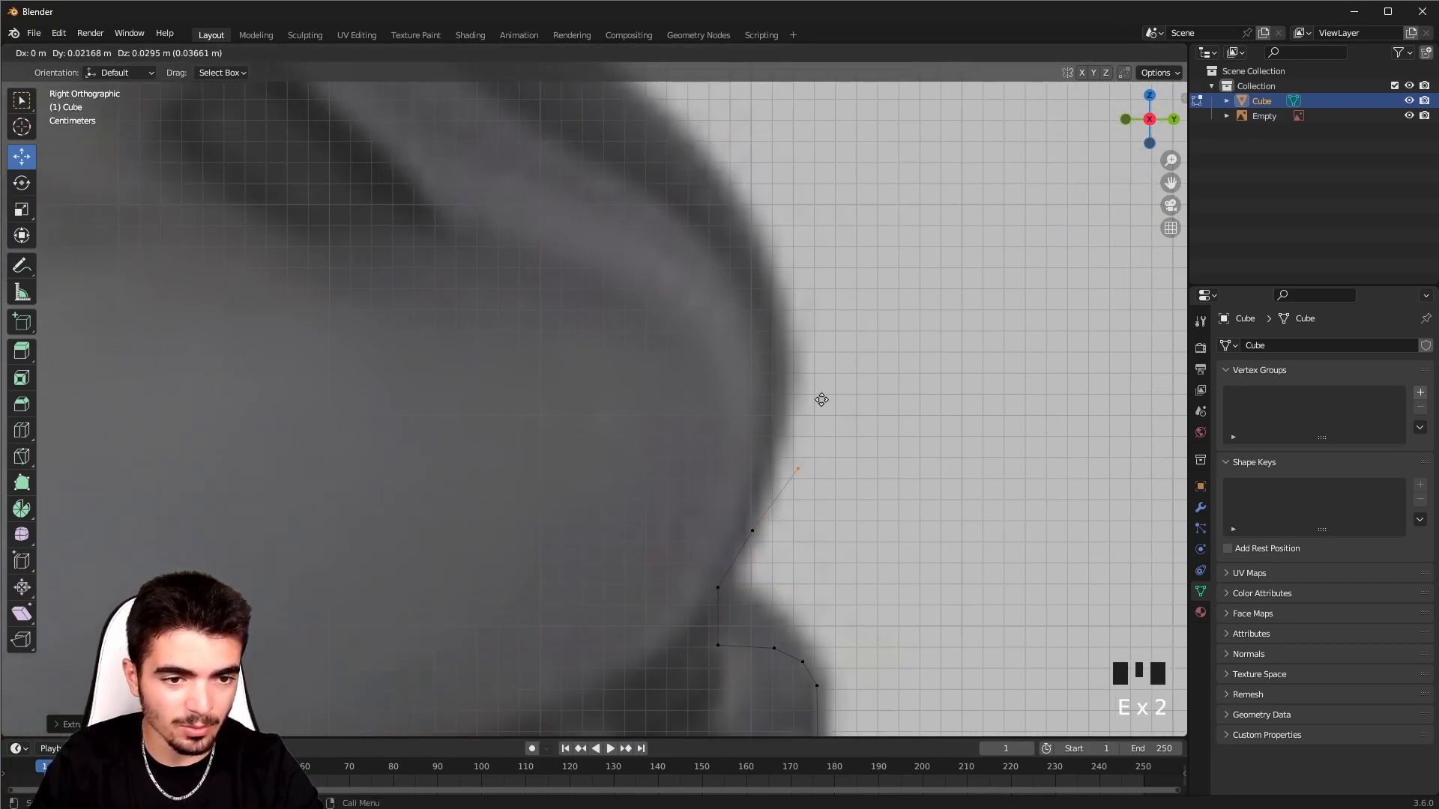
click(800, 397)
key(e)
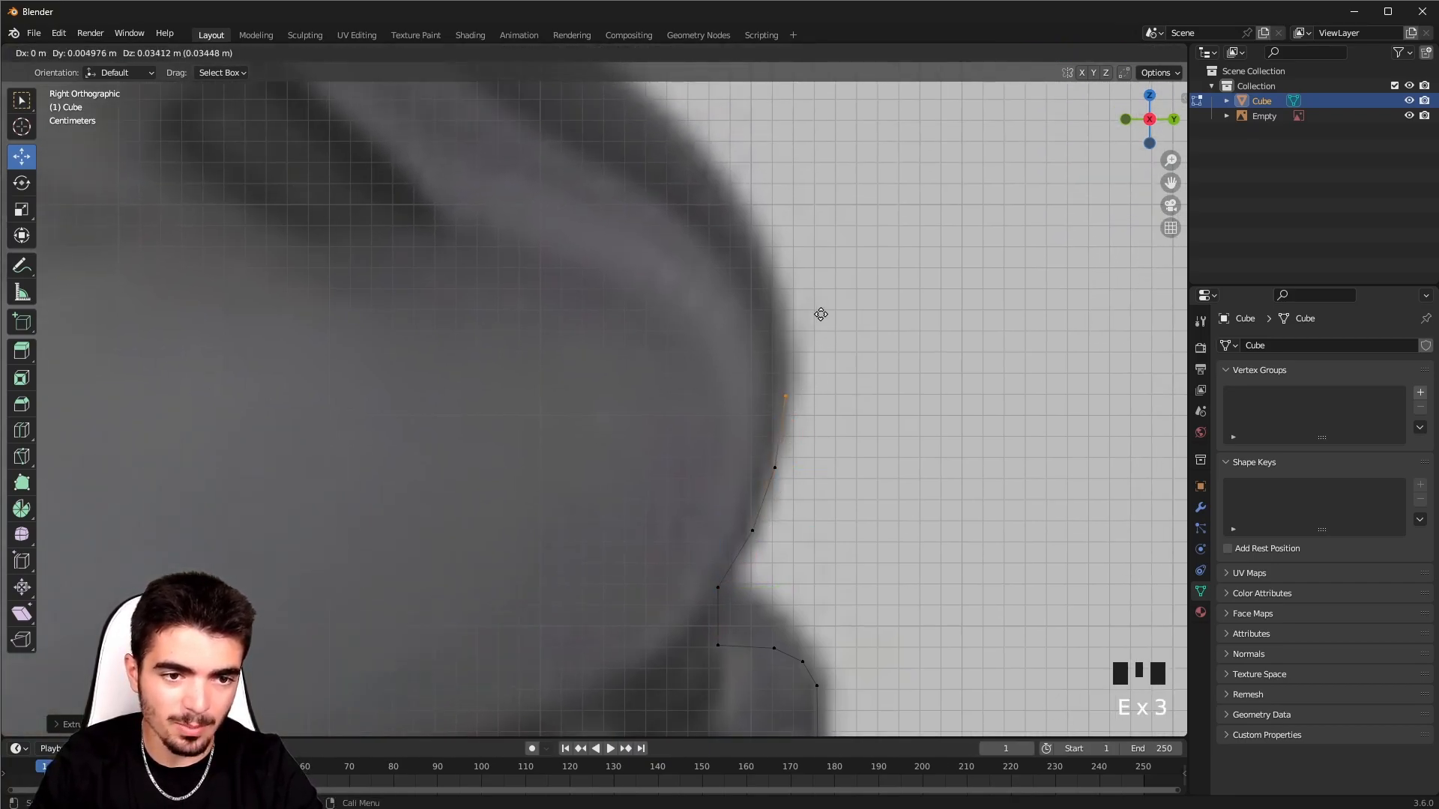
click(787, 395)
key(e)
click(836, 264)
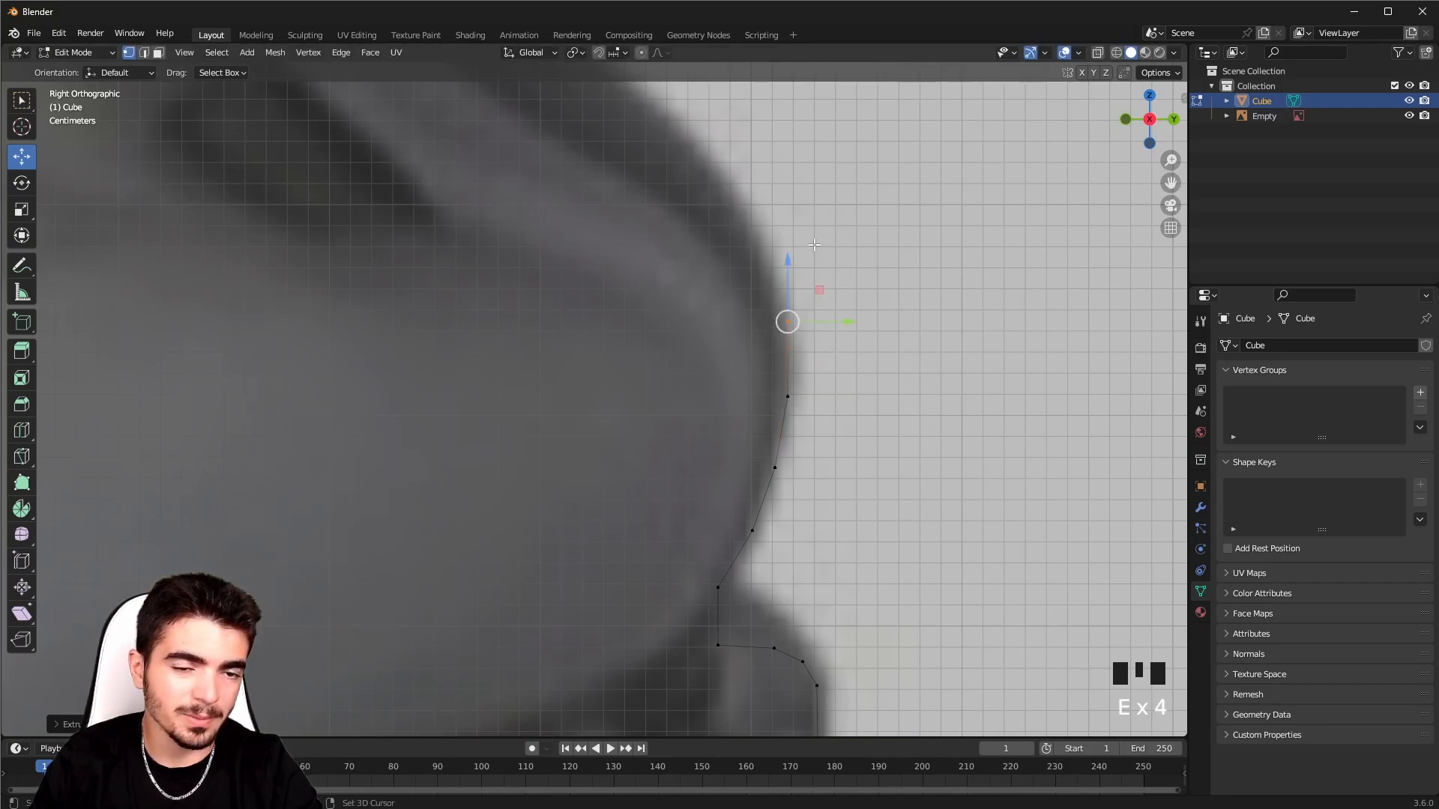
- Extrude five vertices over the bulge's upper curve and onto the start of its inward slope
shift+middle_drag(787, 318, 879, 452)
key(e)
click(882, 264)
key(e)
click(842, 214)
shift+middle_drag(789, 220, 884, 383)
key(e)
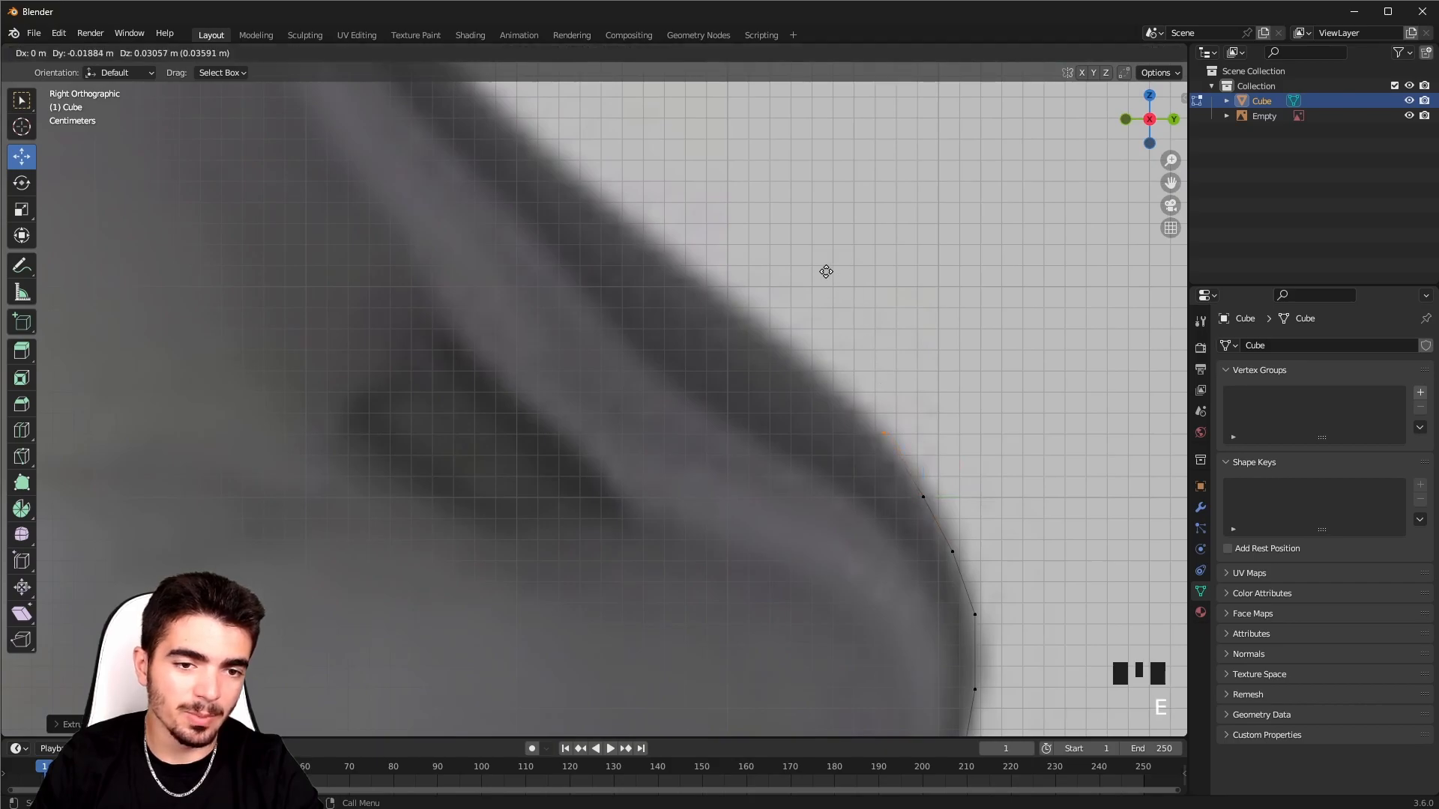
click(823, 277)
key(e)
click(764, 218)
key(e)
click(684, 155)
- Extrude three more vertices up the bulge's straight slope, just short of the collar's vertical side
shift+middle_drag(631, 126, 928, 398)
key(e)
click(803, 299)
key(e)
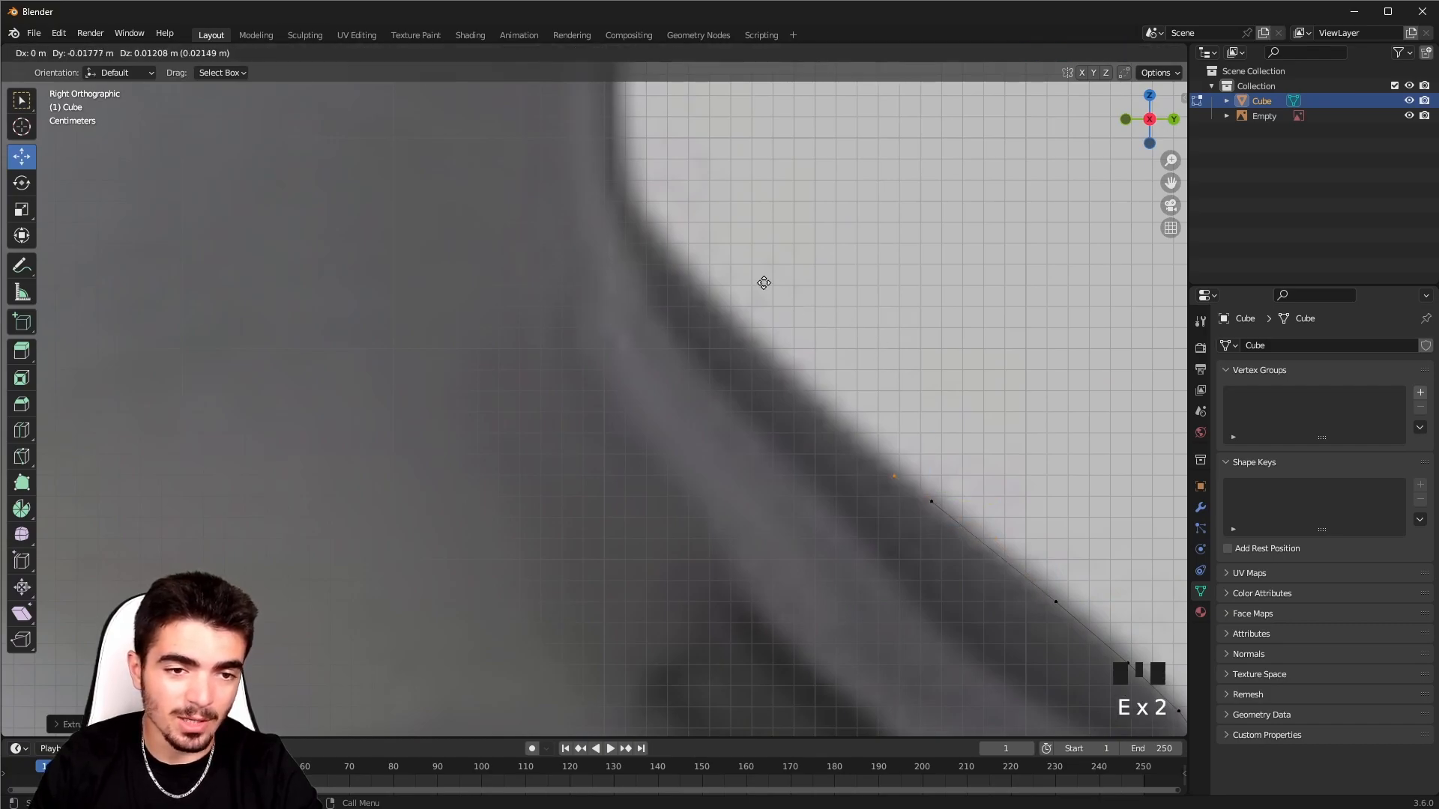
click(678, 198)
key(e)
click(607, 131)
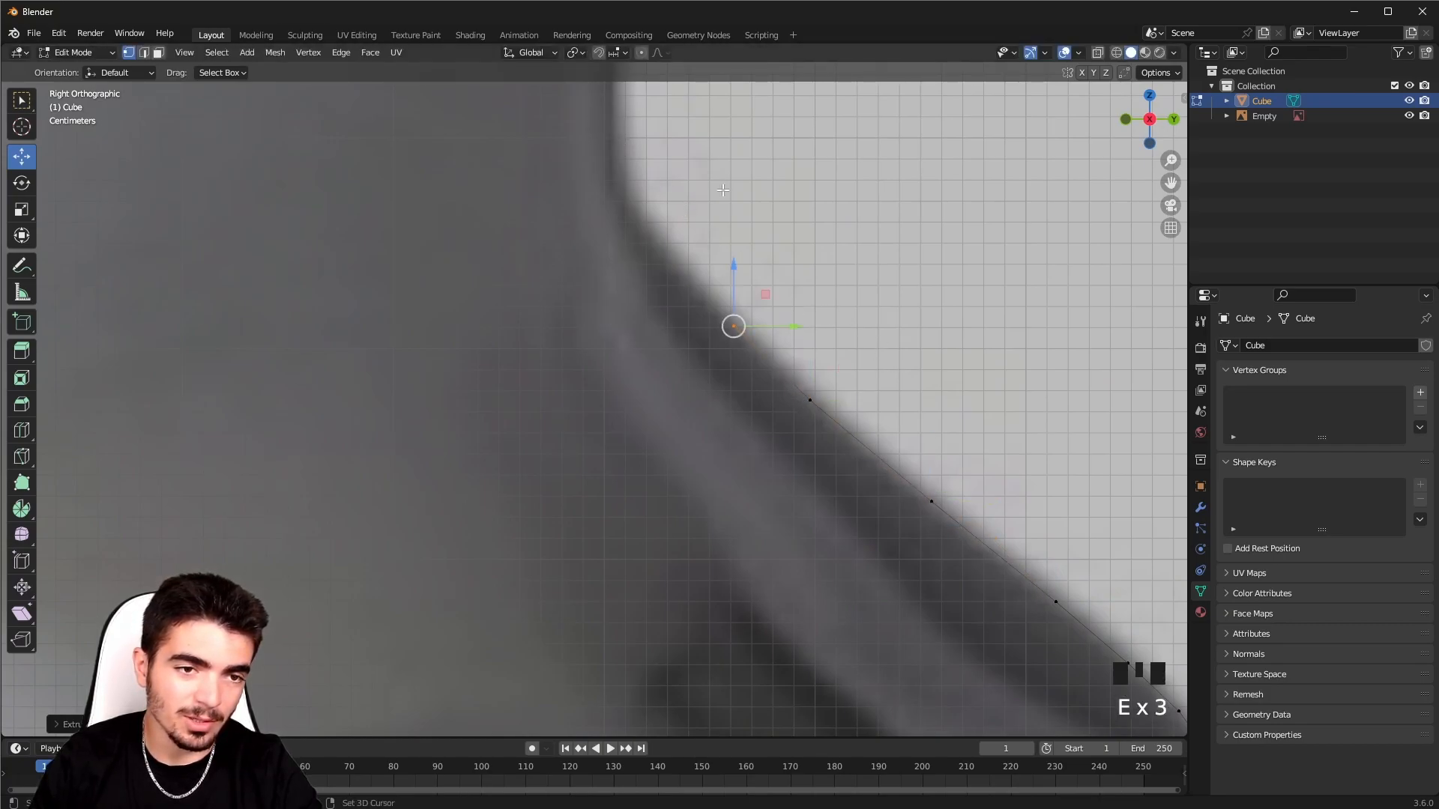
- Extrude four vertices through the bend at the top of the slope and up the collar's vertical side
shift+middle_drag(735, 211, 758, 425)
key(e)
click(675, 330)
key(e)
click(643, 293)
key(e)
click(643, 344)
shift+middle_drag(642, 344, 658, 594)
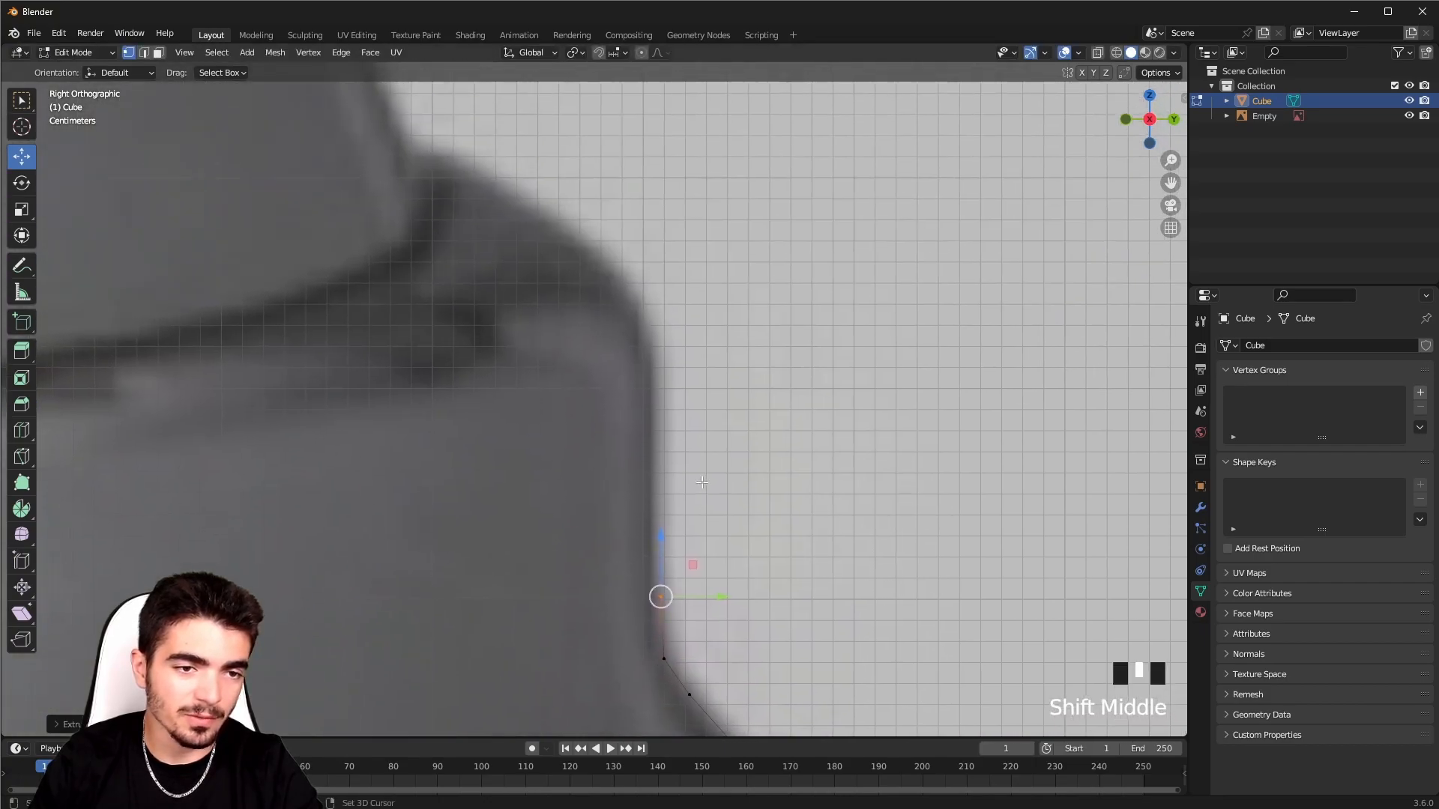
key(e)
click(655, 418)
- Extrude four vertices around the collar's rounded upper shoulder, following the reference toward the queen's body
shift+middle_drag(655, 417, 782, 452)
scroll(781, 452, up, 1)
key(e)
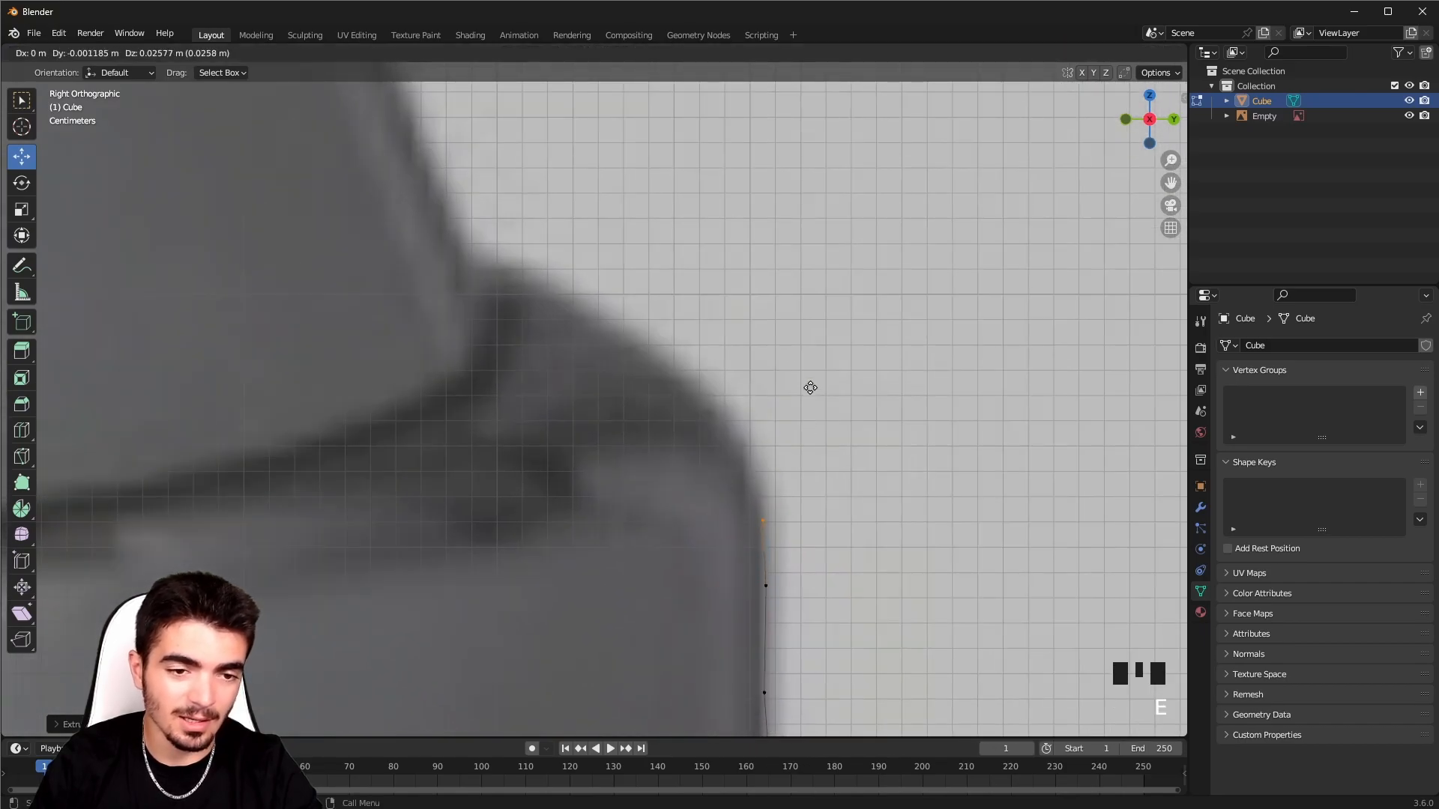
click(802, 360)
key(e)
click(789, 319)
key(e)
click(764, 278)
key(e)
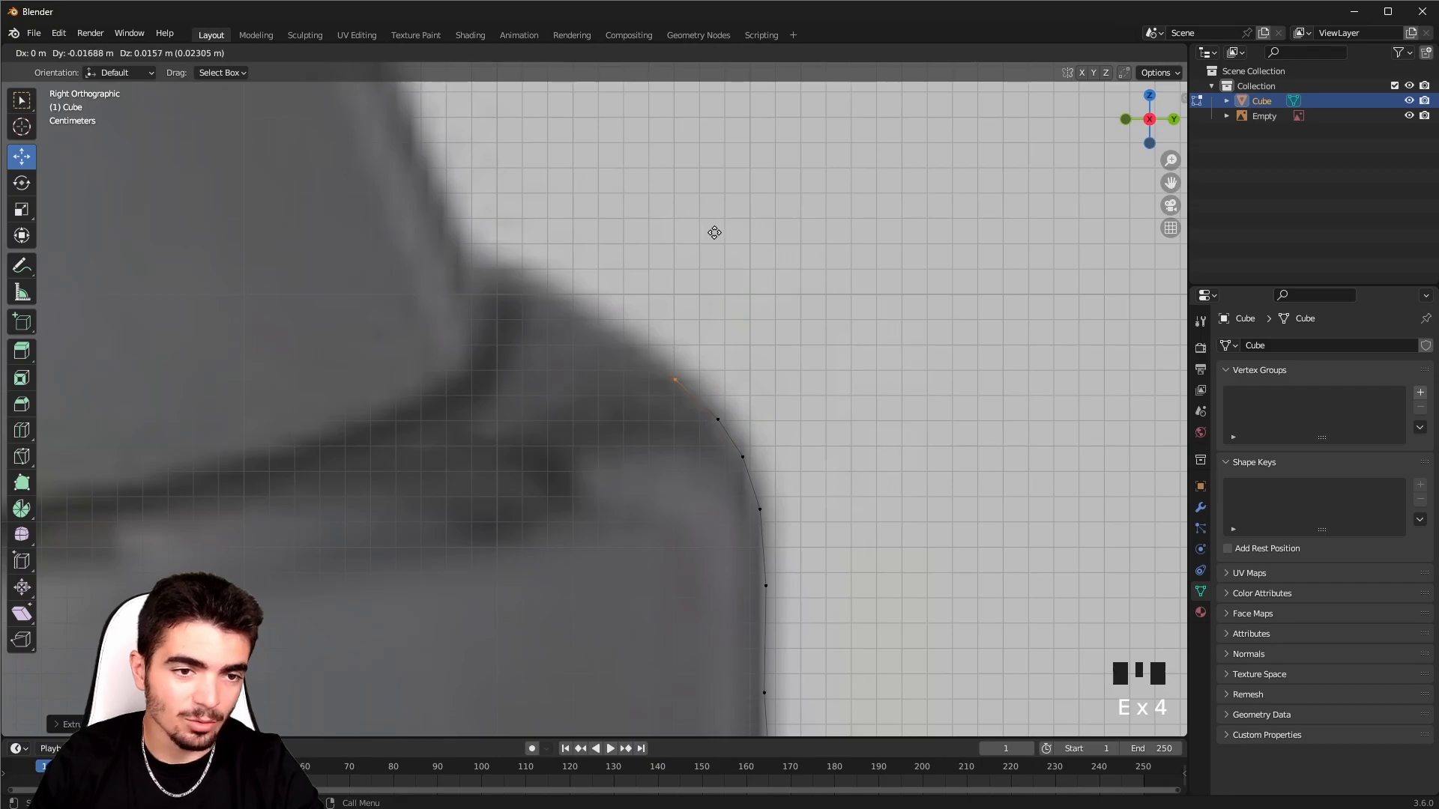
click(714, 233)
- Inspect the traced base profile in the front, right and left orthographic views, ending in the right view at the last vertex
shift+middle_drag(714, 233, 913, 295)
scroll(1095, 143, down, 3)
middle_drag(1095, 144, 1136, 173)
scroll(1137, 173, down, 6)
click(1166, 128)
scroll(791, 279, down, 3)
middle_drag(791, 279, 703, 309)
key(KP_1)
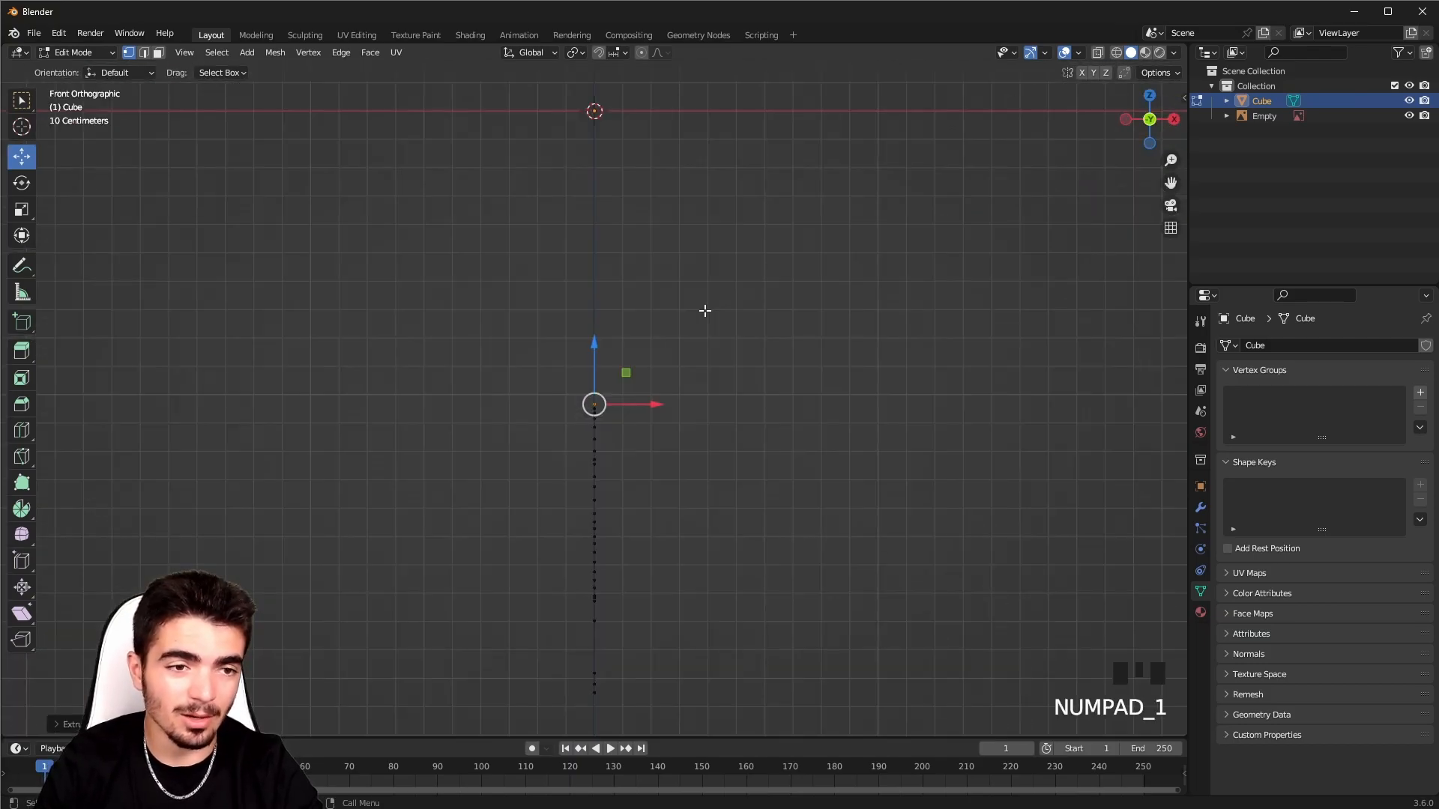
key(KP_3)
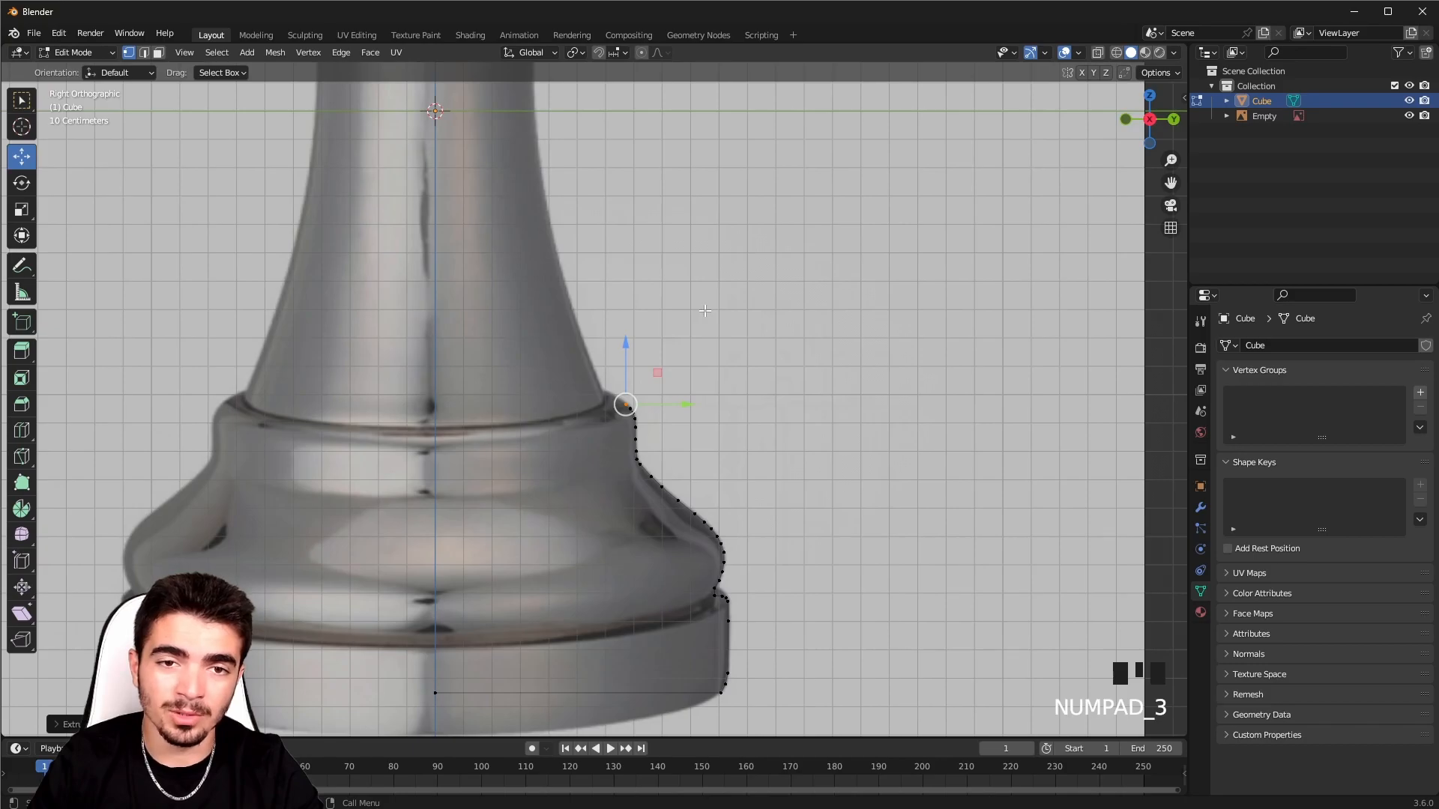
click(1150, 121)
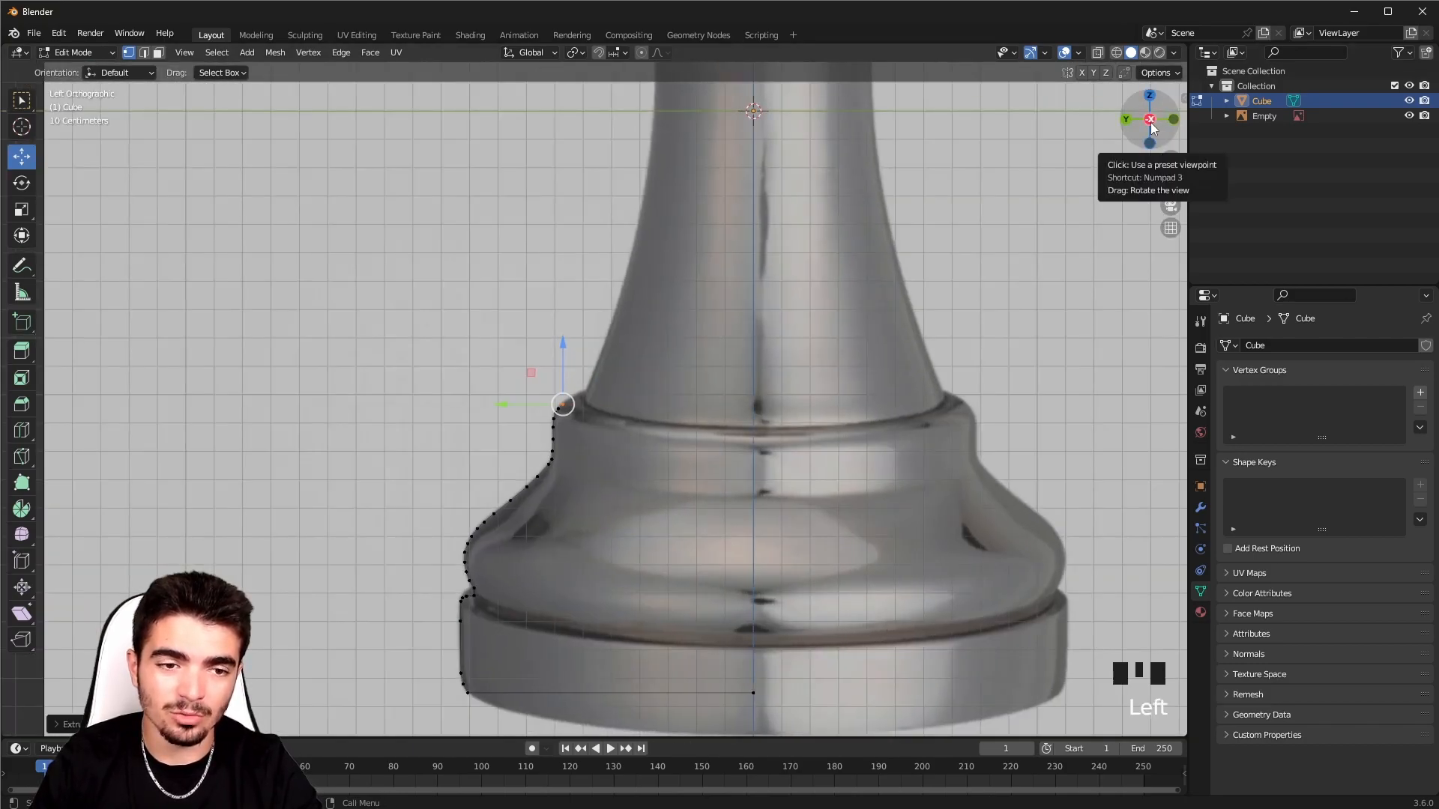
click(1150, 122)
scroll(616, 345, up, 6)
shift+middle_drag(615, 346, 705, 209)
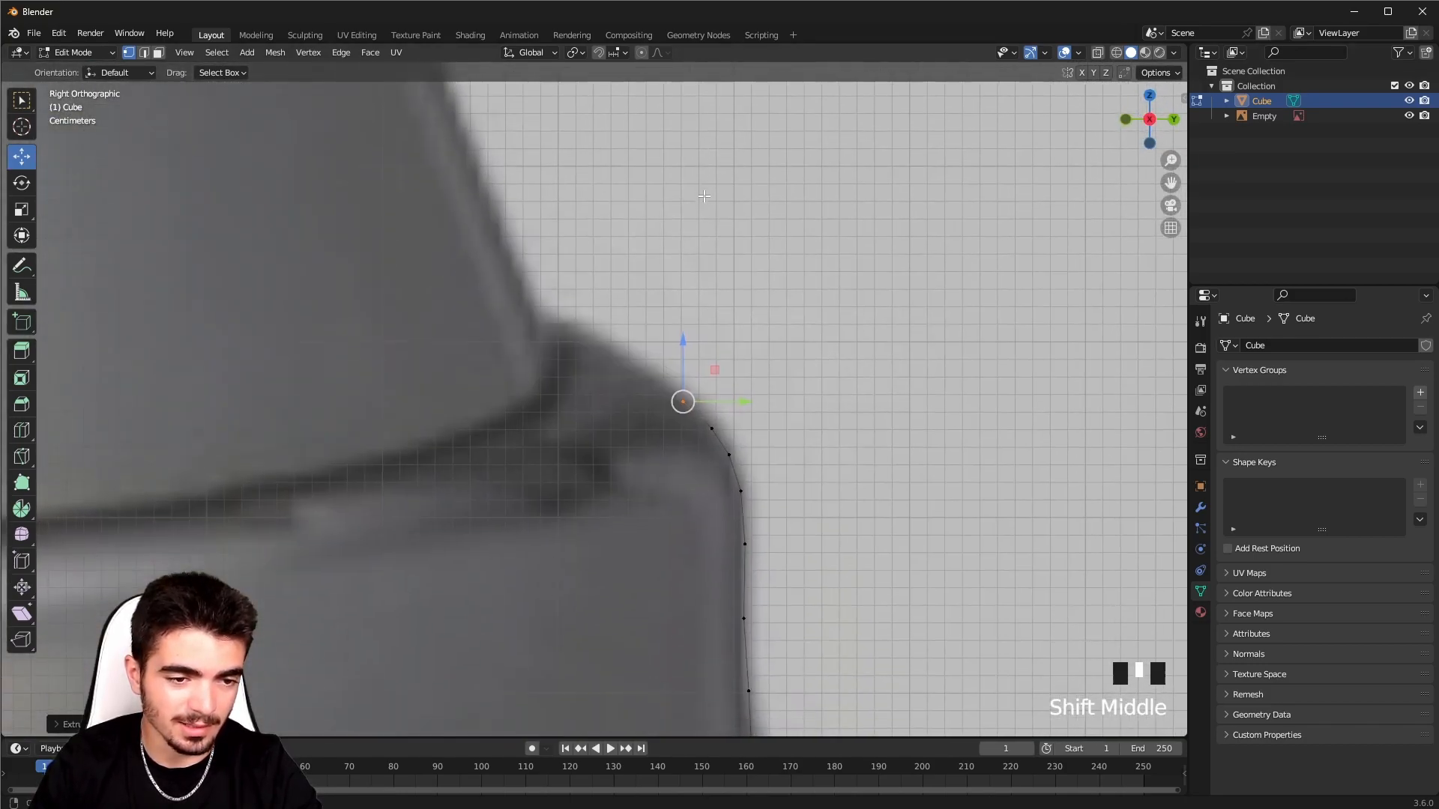
- Extrude three vertices over the collar's rounded top, following the reference inward to the foot of the queen's body
scroll(704, 208, up, 4)
key(e)
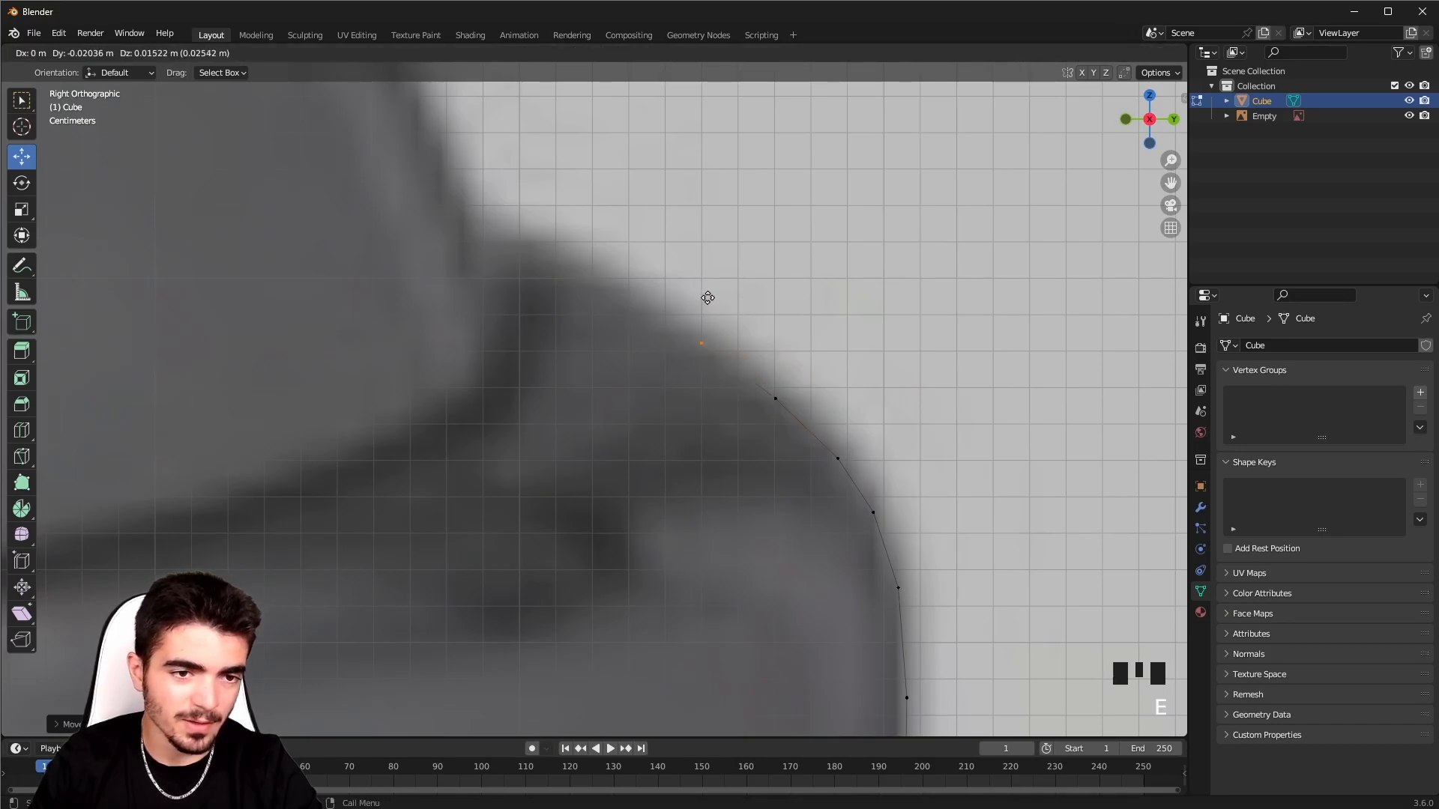
click(625, 244)
shift+middle_drag(625, 244, 844, 366)
key(e)
click(713, 302)
key(e)
click(631, 291)
- Extrude four vertices up the flared lower part of the queen's body along the reference edge
scroll(567, 305, down, 14)
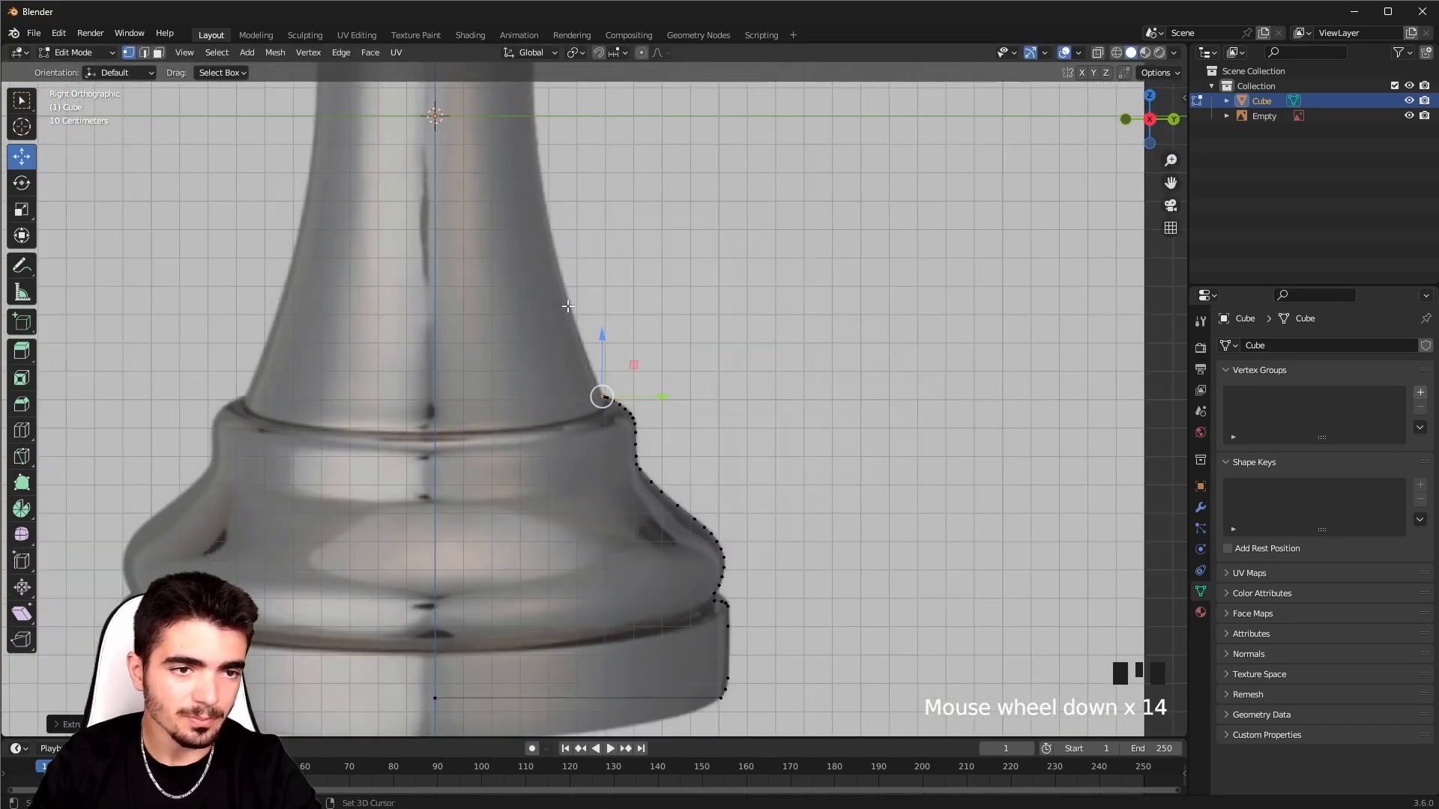
shift+middle_drag(642, 422, 709, 522)
scroll(694, 500, up, 5)
key(e)
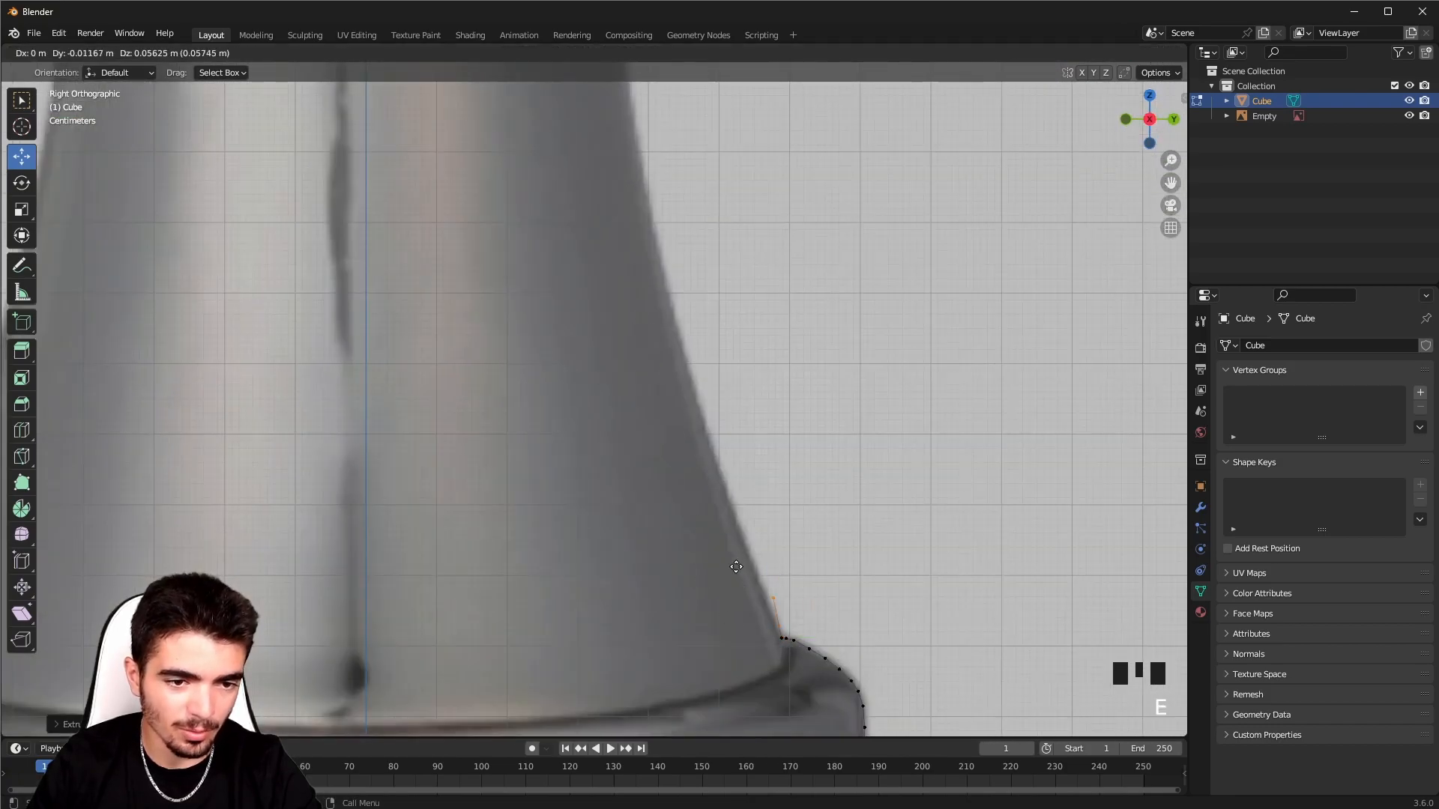
click(698, 492)
key(e)
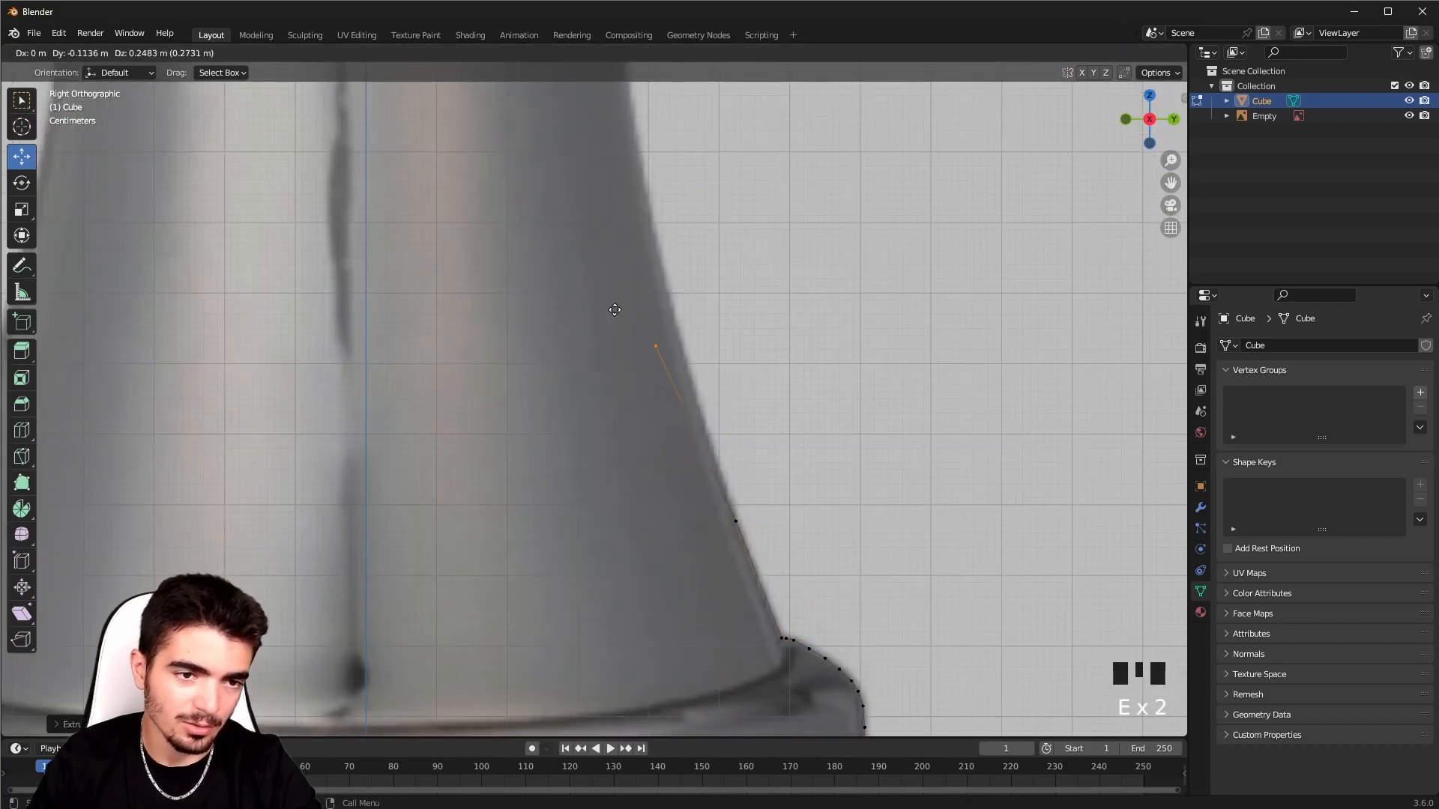
shift+middle_drag(630, 283, 659, 434)
key(e)
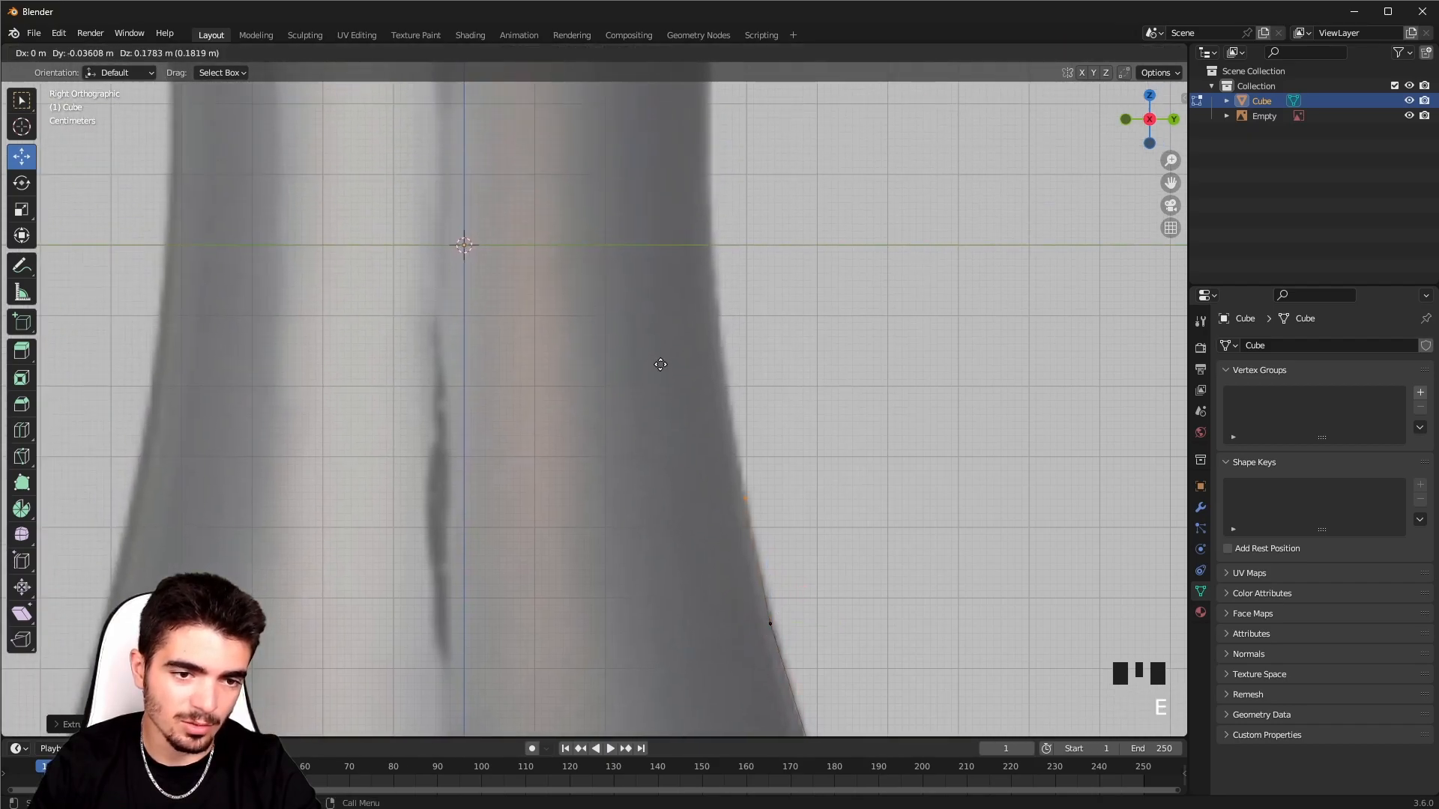
click(656, 353)
key(e)
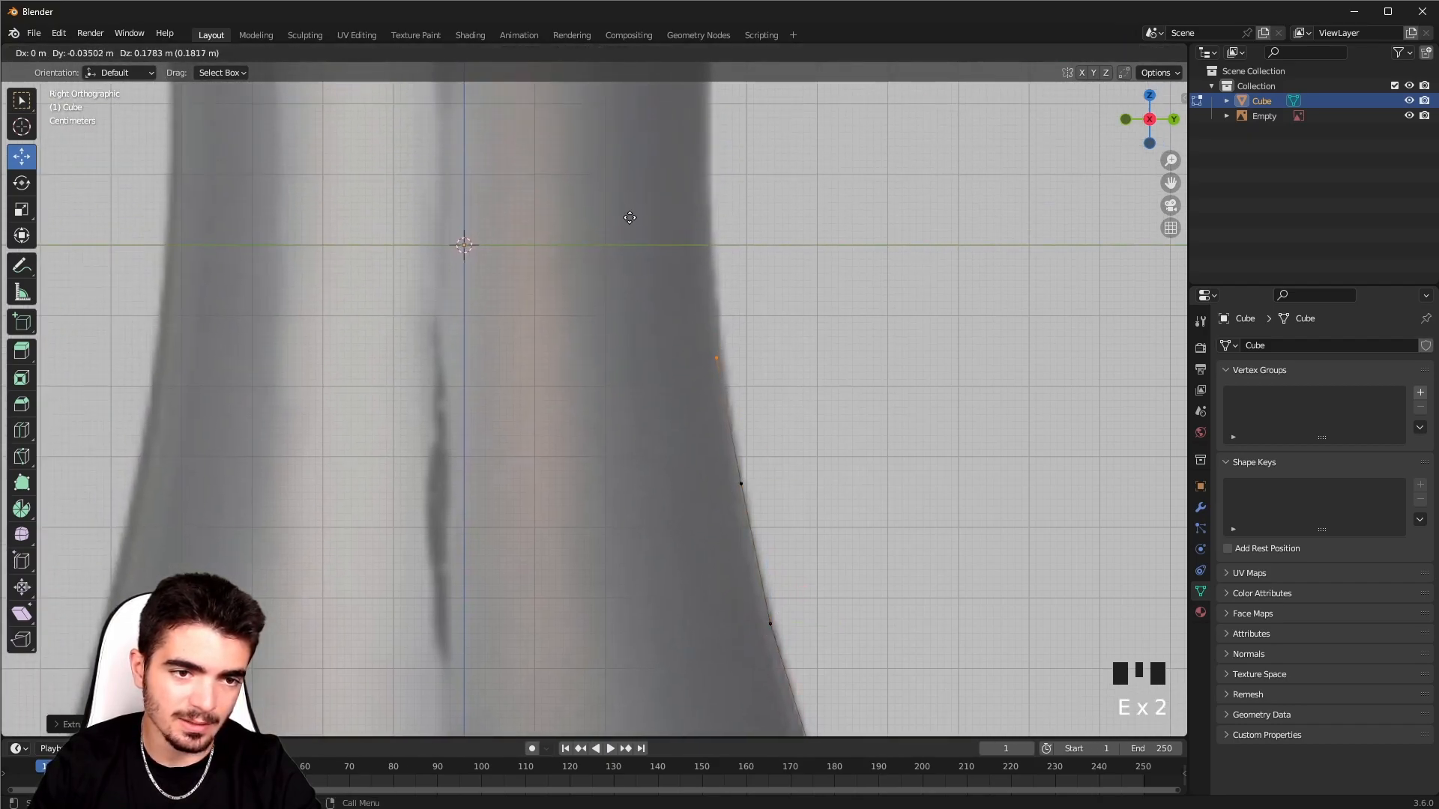
click(637, 240)
- Extrude three widely spaced vertices up the narrow middle of the queen's body along the reference edge
shift+middle_drag(652, 267, 562, 581)
key(e)
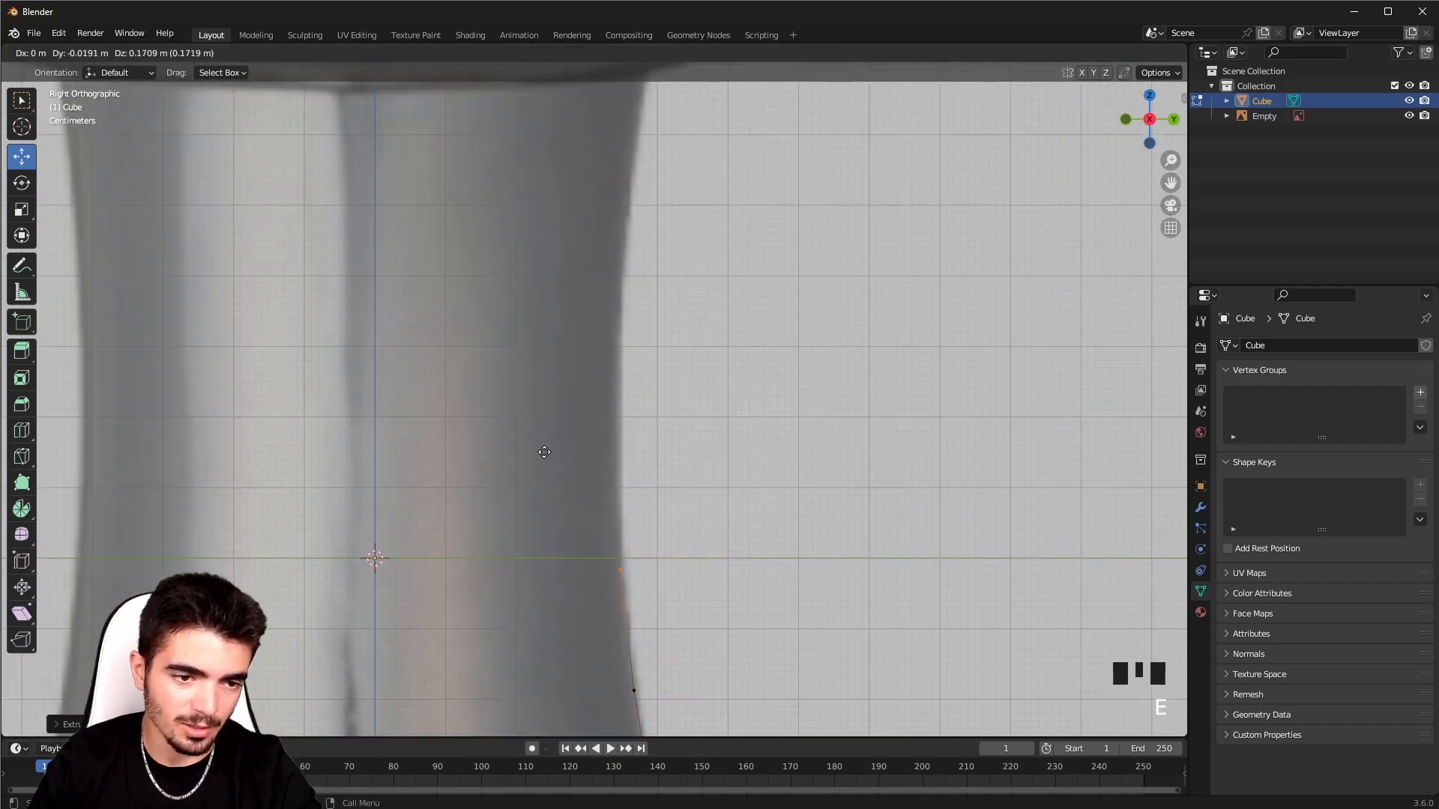
key(e)
click(540, 318)
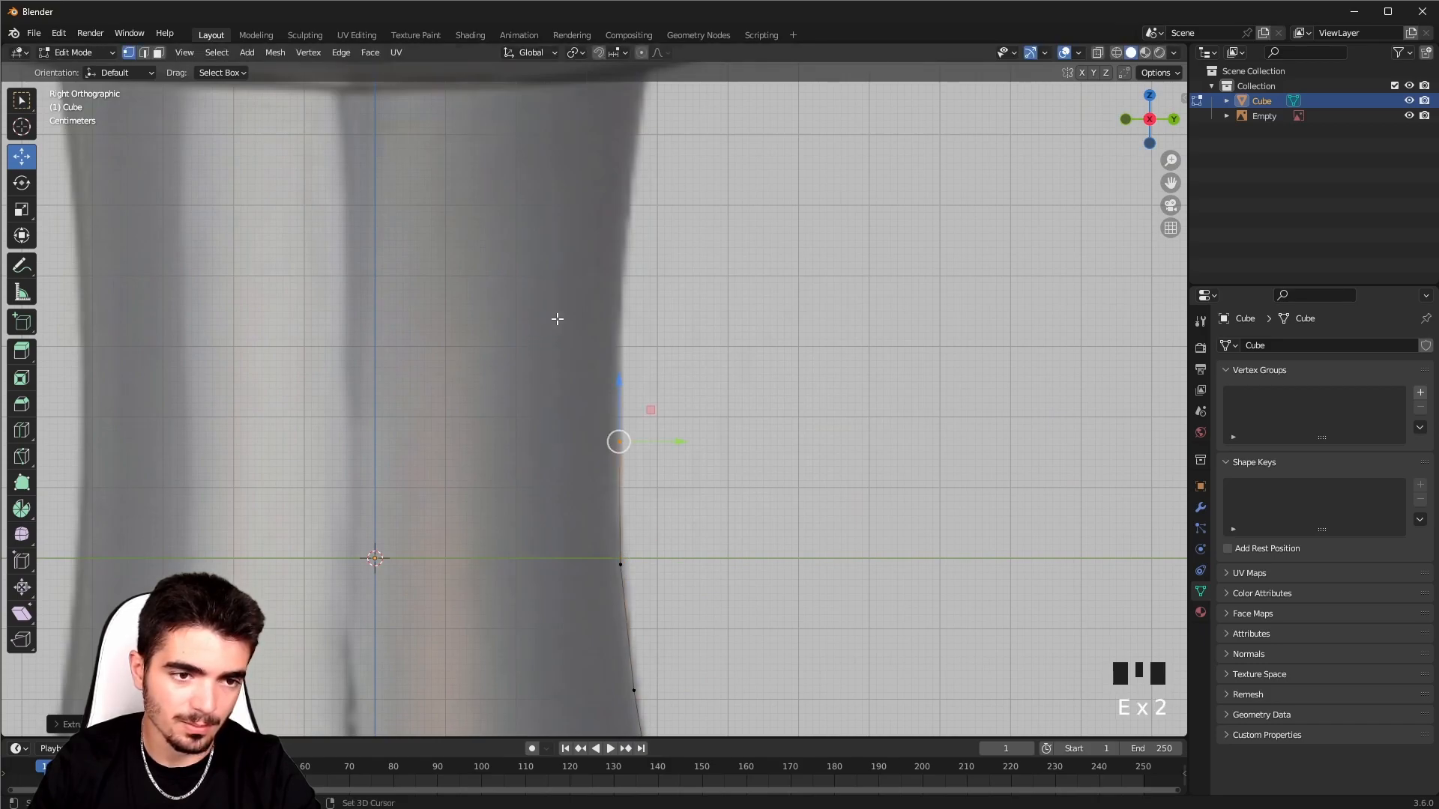
shift+middle_drag(539, 318, 509, 535)
key(e)
click(507, 425)
- Extrude two more vertices up the top of the queen's body, ending at the underside of the lowest ring
key(e)
scroll(533, 417, up, 2)
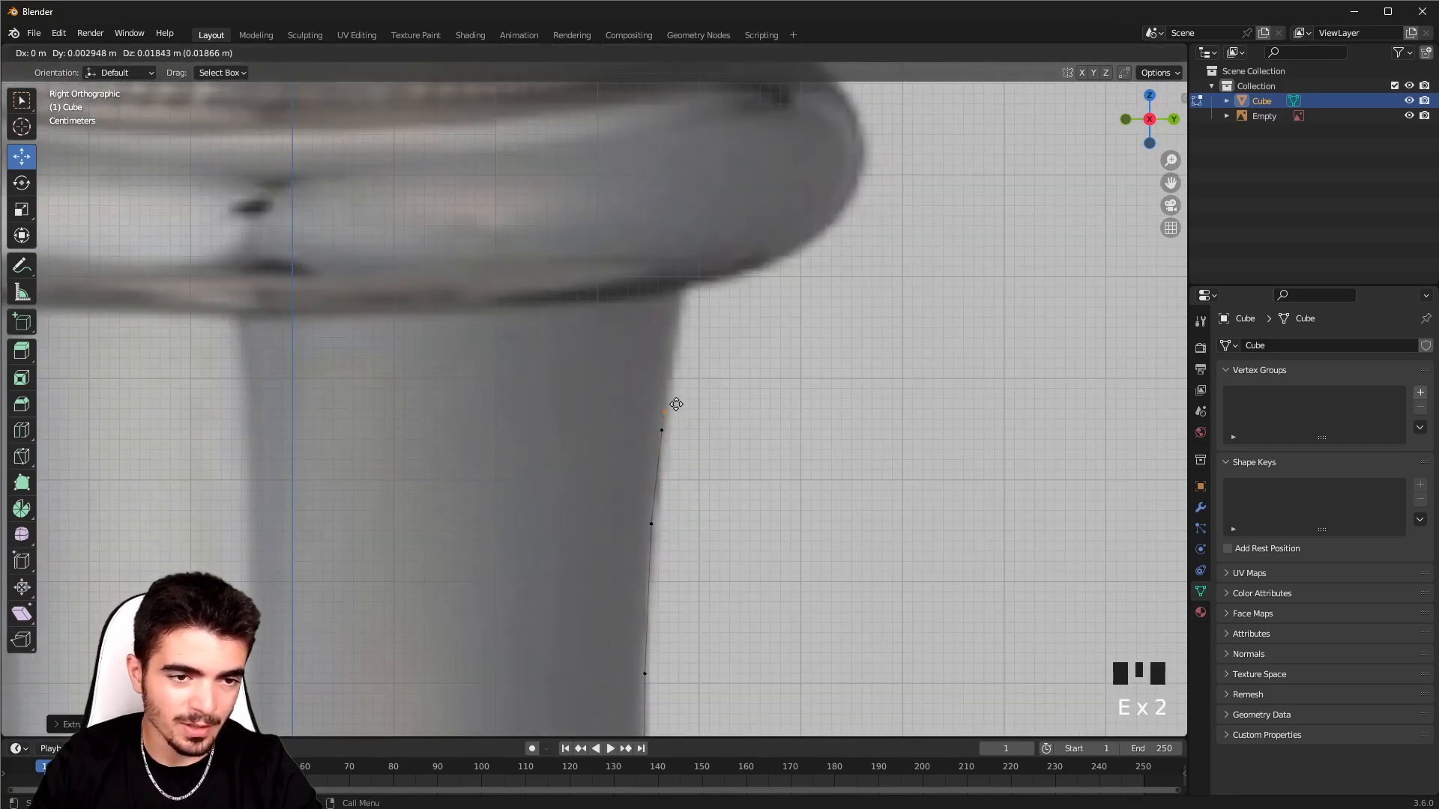
click(682, 348)
scroll(659, 559, up, 3)
key(e)
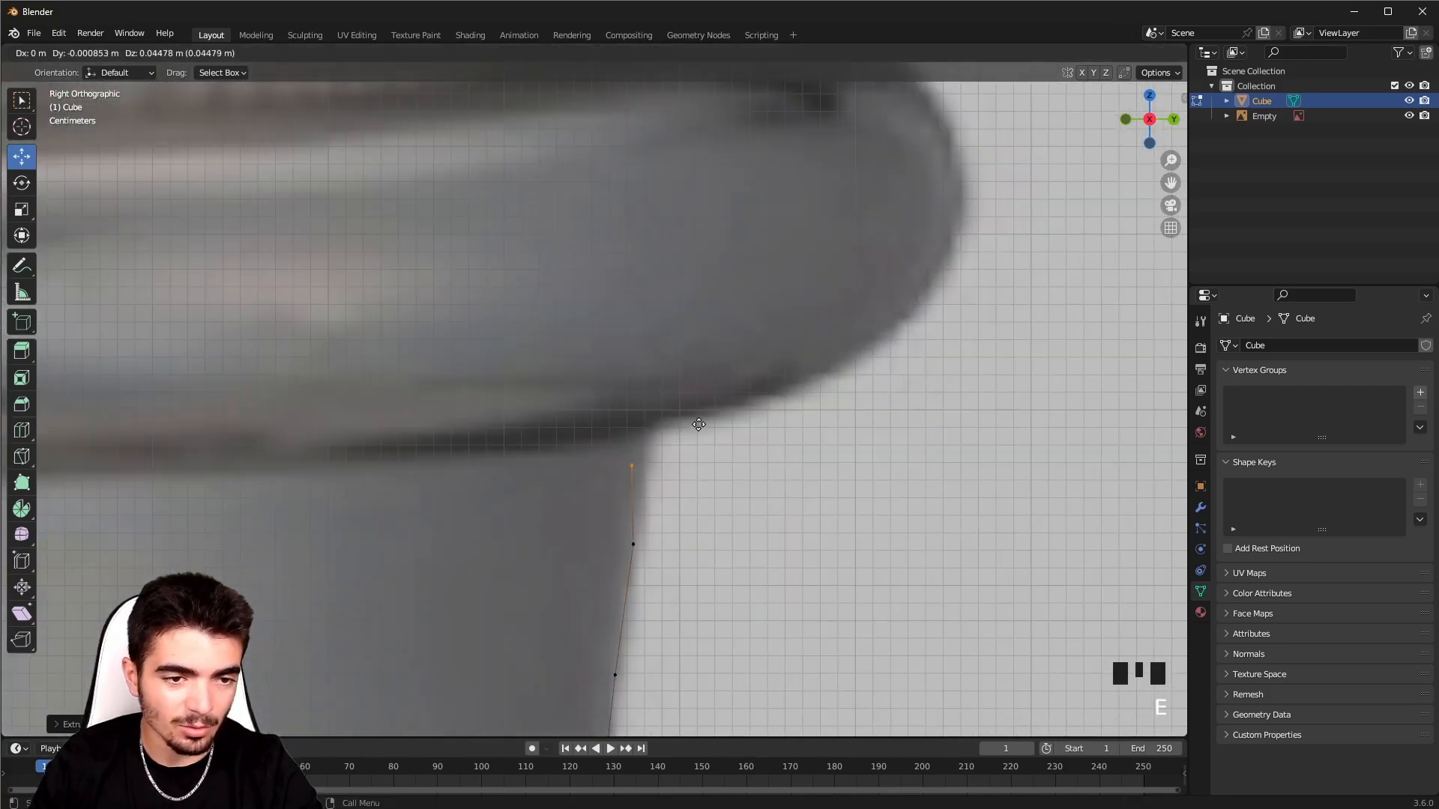
click(718, 386)
- Examine the reference's stacked rings and crown above the last traced vertex
scroll(603, 407, down, 10)
shift+middle_drag(604, 407, 572, 514)
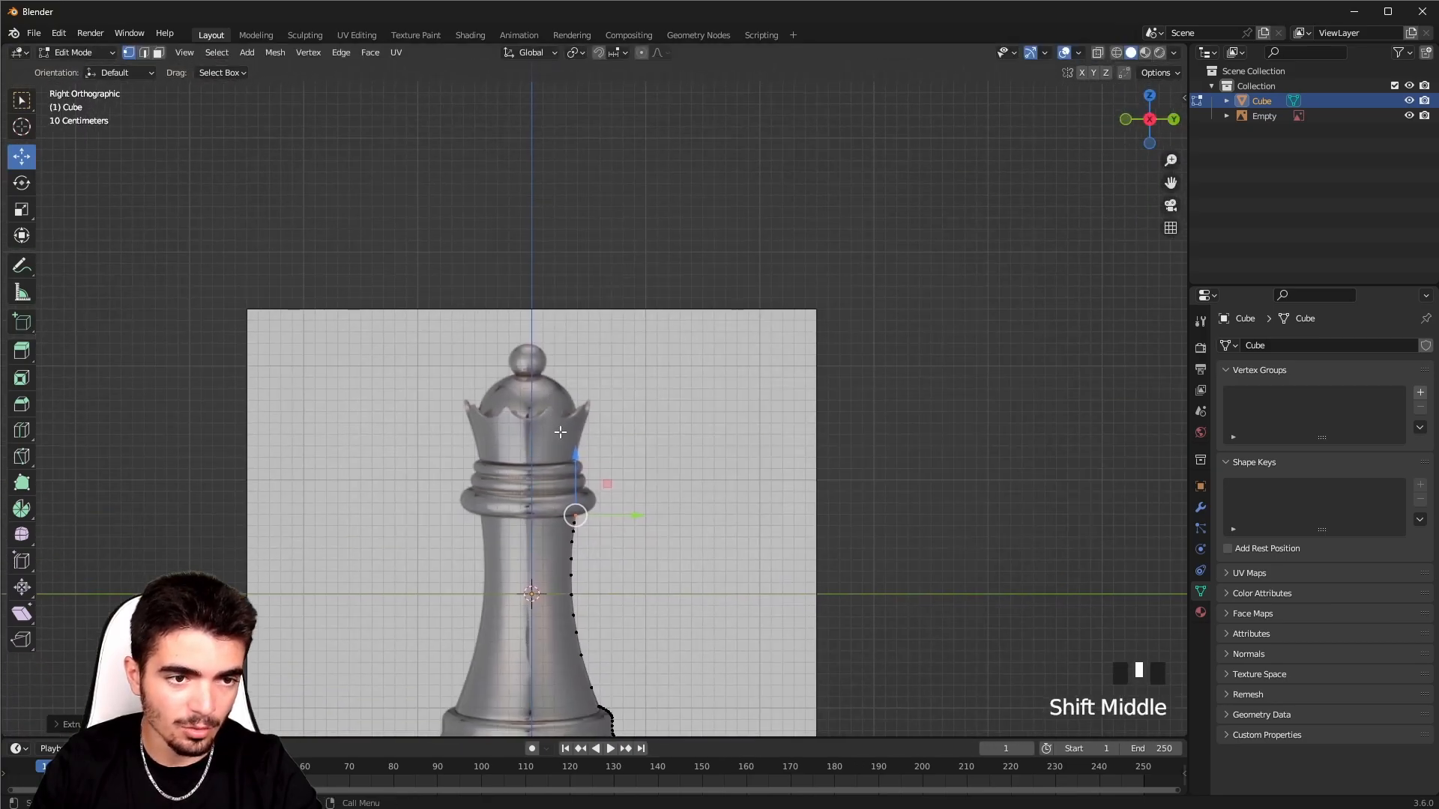
scroll(555, 462, up, 11)
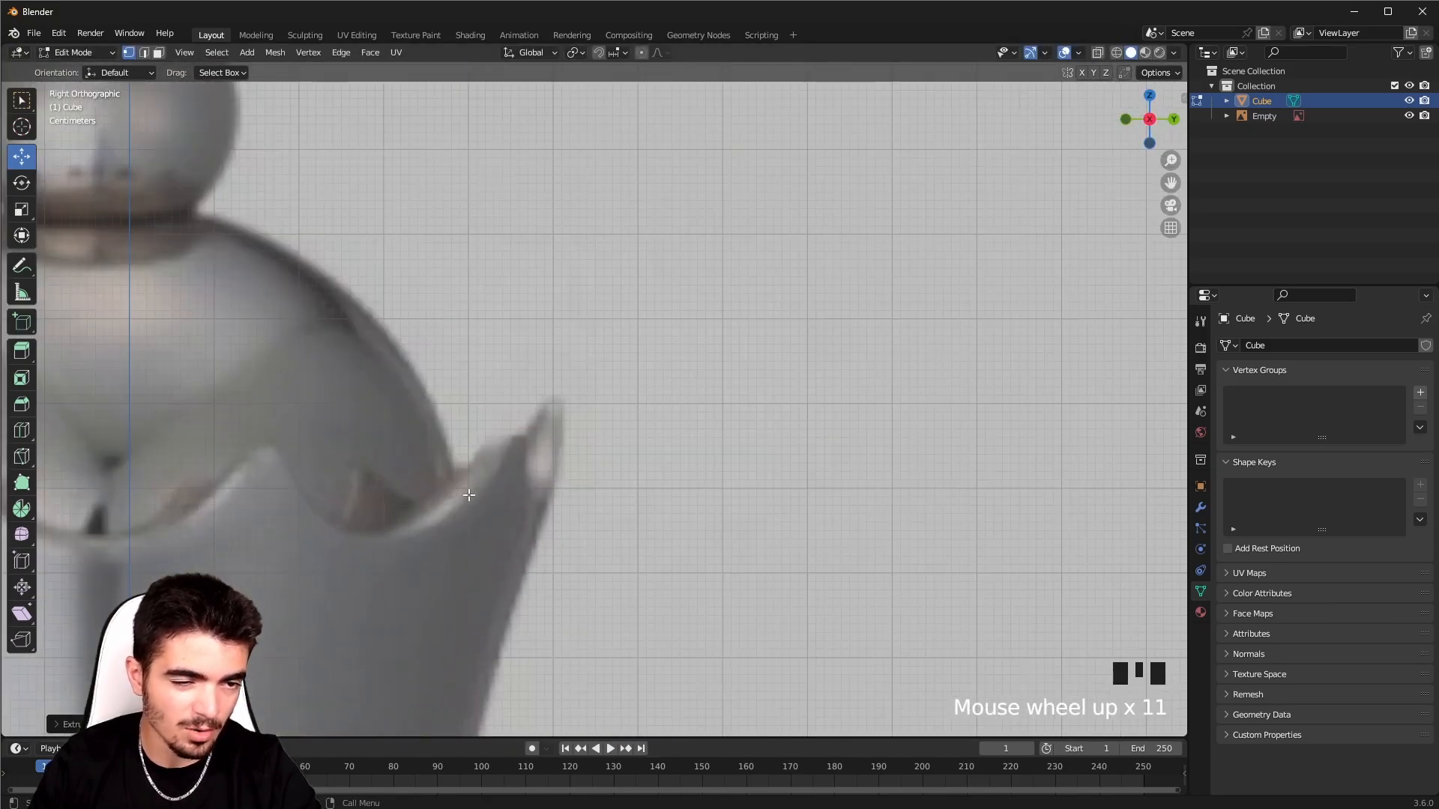
shift+middle_drag(566, 578, 687, 254)
shift+middle_drag(622, 584, 725, 181)
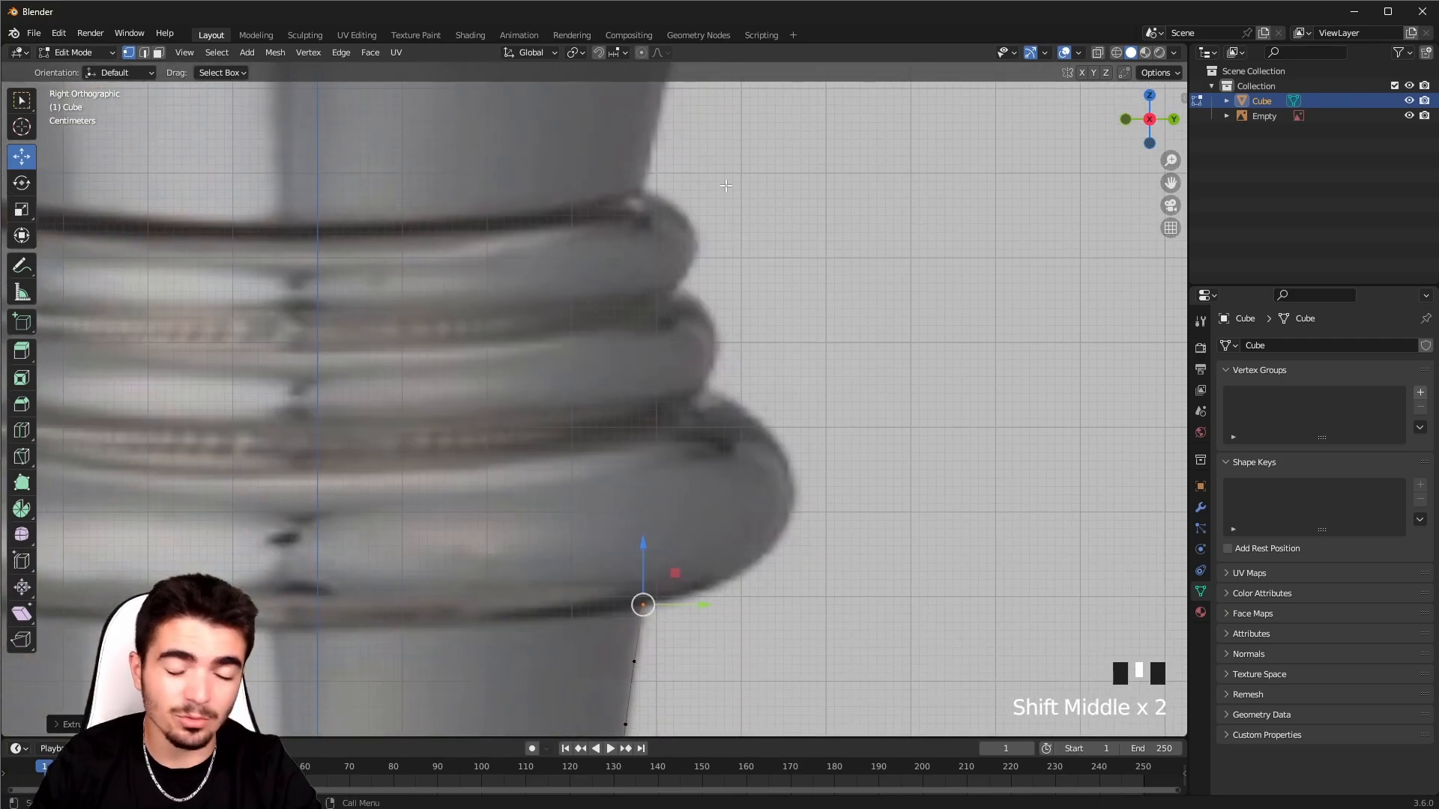
shift+middle_drag(697, 466, 694, 376)
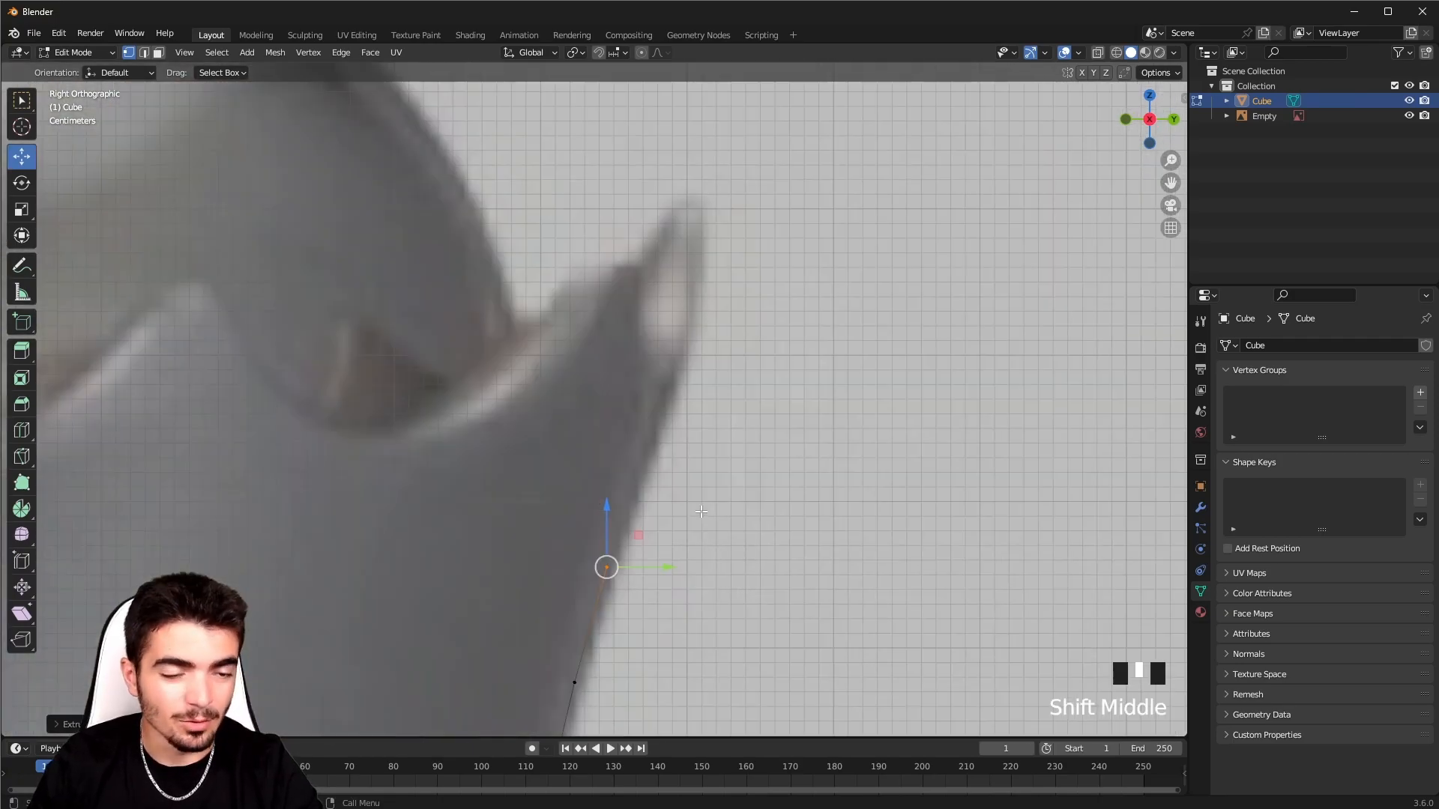
- Extrude two vertices up the crown's outer side, shift a lower vertex onto the reference edge, and reselect the end vertex
shift+middle_drag(695, 494, 660, 536)
key(e)
click(693, 458)
key(e)
click(729, 347)
click(595, 531)
key(g)
click(660, 556)
click(642, 433)
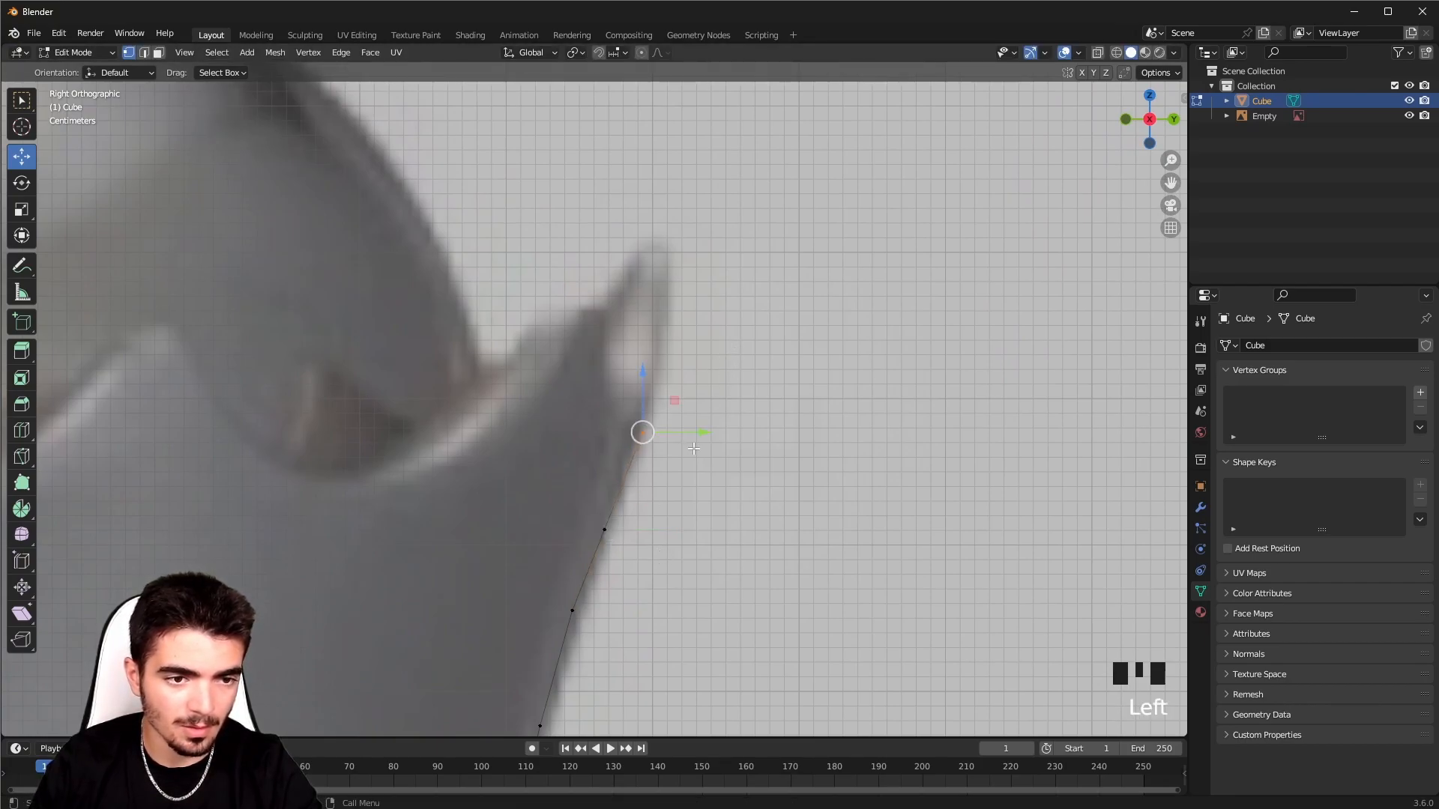
- Extrude five vertices up the outer edge of the crown's spike, ending just below its tip
shift+middle_drag(644, 432, 656, 561)
key(e)
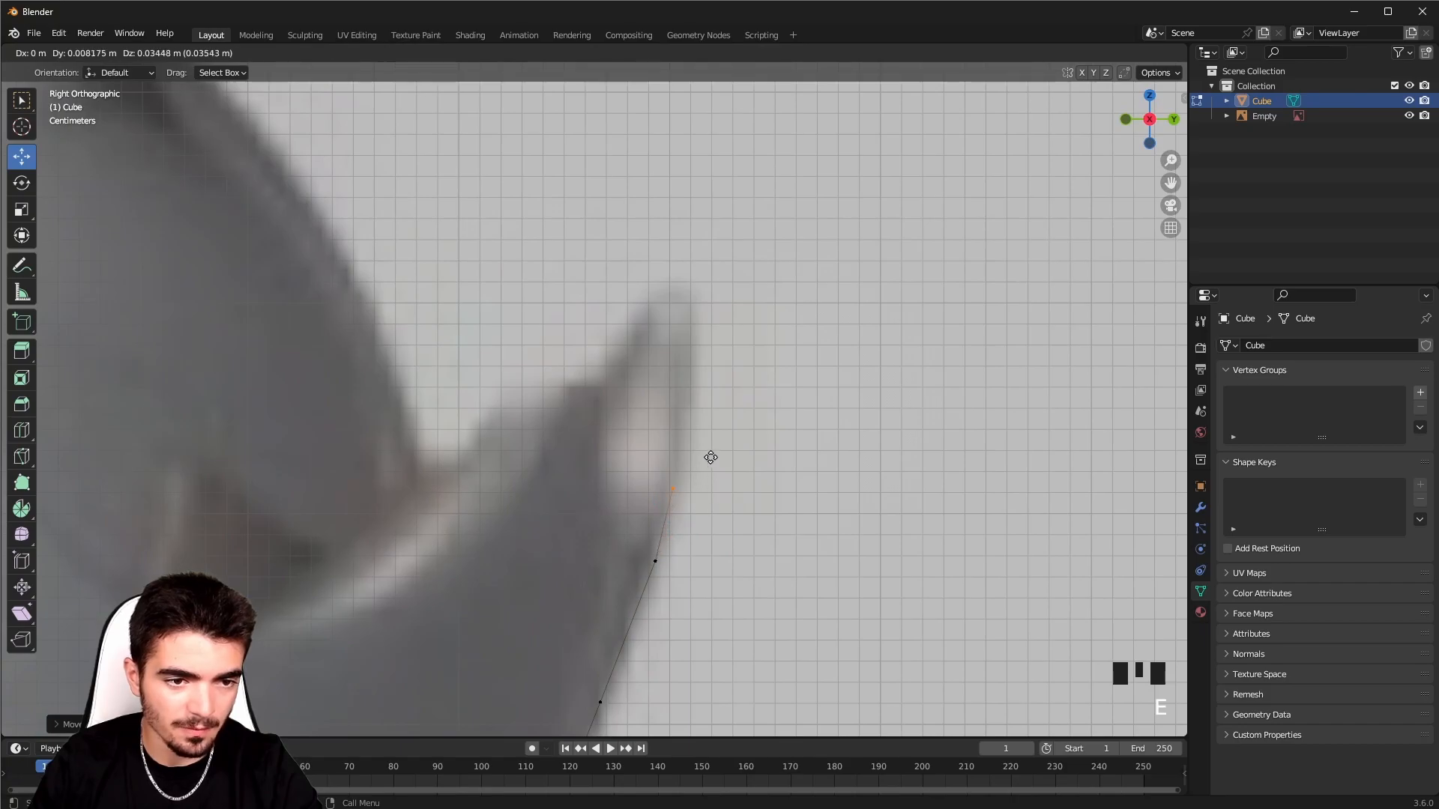
click(710, 457)
key(e)
click(723, 389)
key(e)
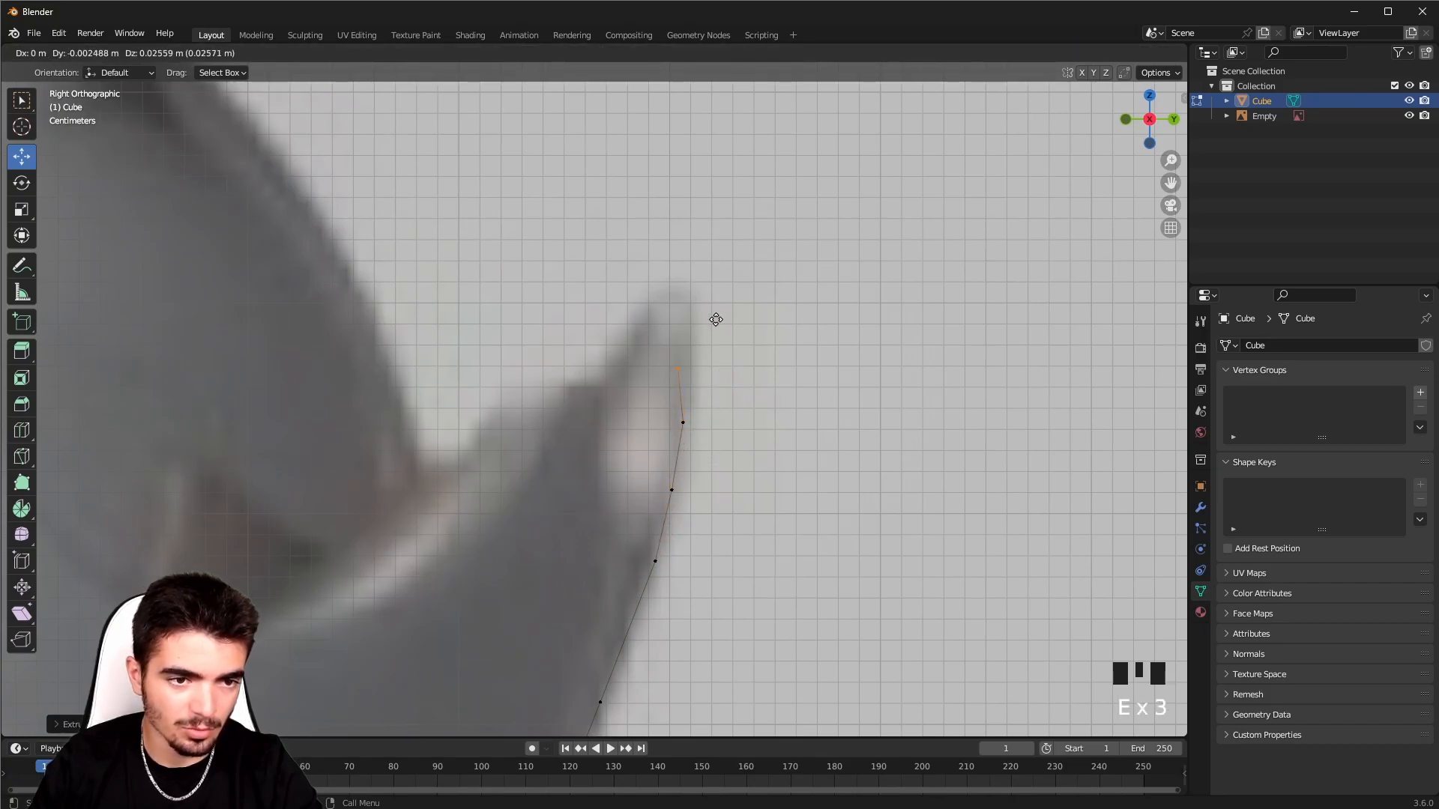
click(725, 310)
key(e)
click(727, 257)
key(e)
click(725, 238)
- Extrude four vertices around the spike's rounded tip and down the start of its inner edge
shift+middle_drag(725, 238, 773, 257)
scroll(794, 299, up, 1)
key(e)
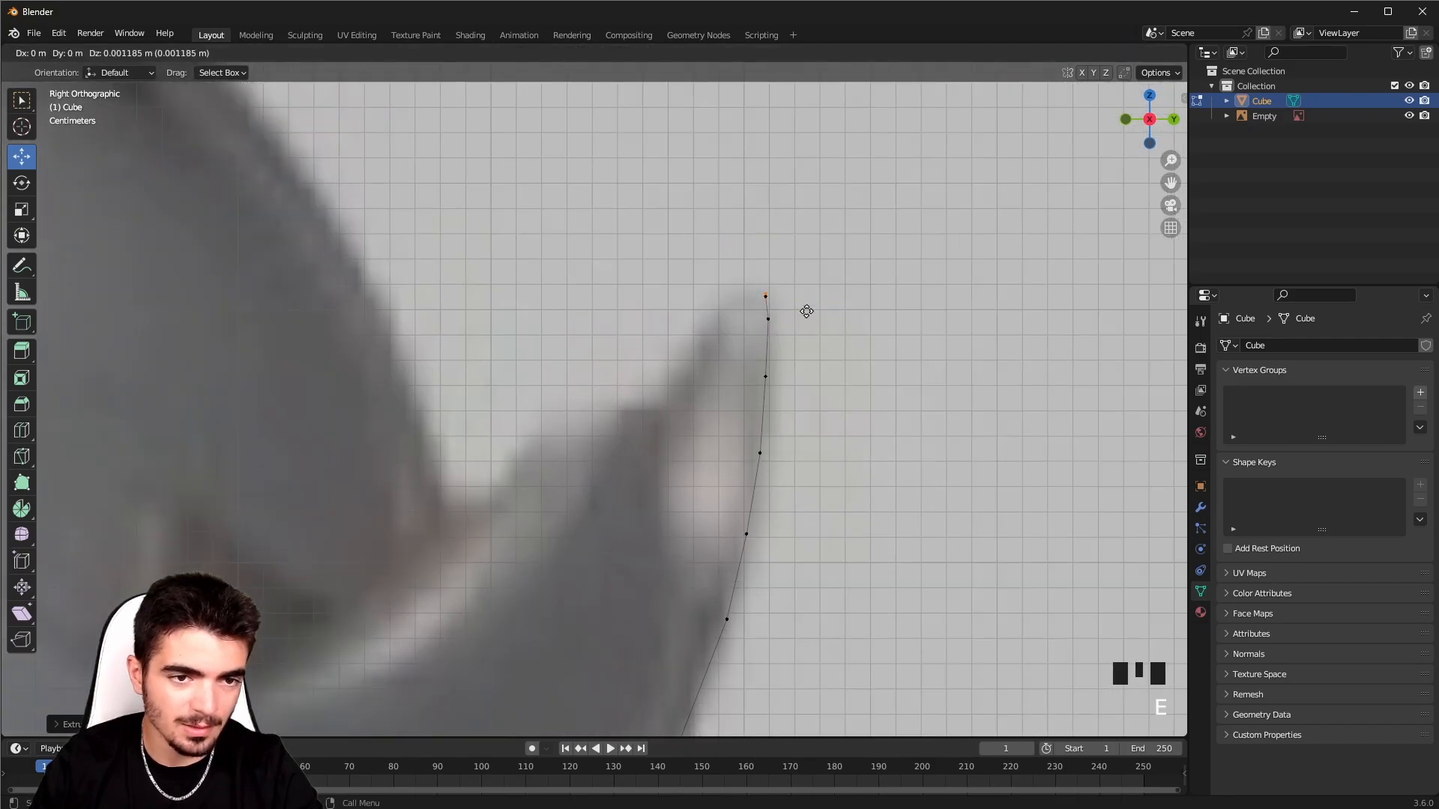
click(792, 308)
key(e)
click(774, 318)
key(e)
click(740, 359)
shift+middle_drag(703, 442, 810, 312)
key(e)
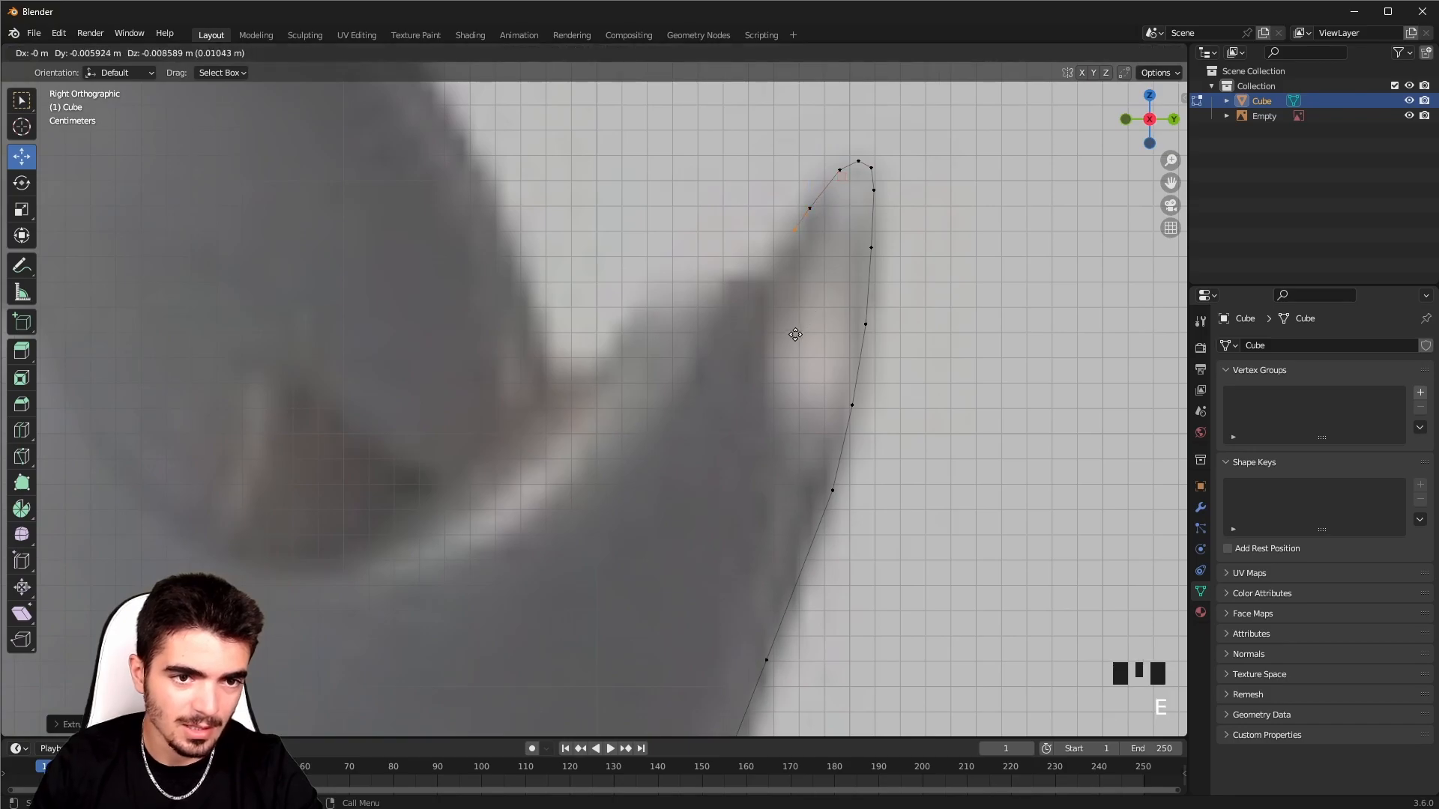
click(770, 375)
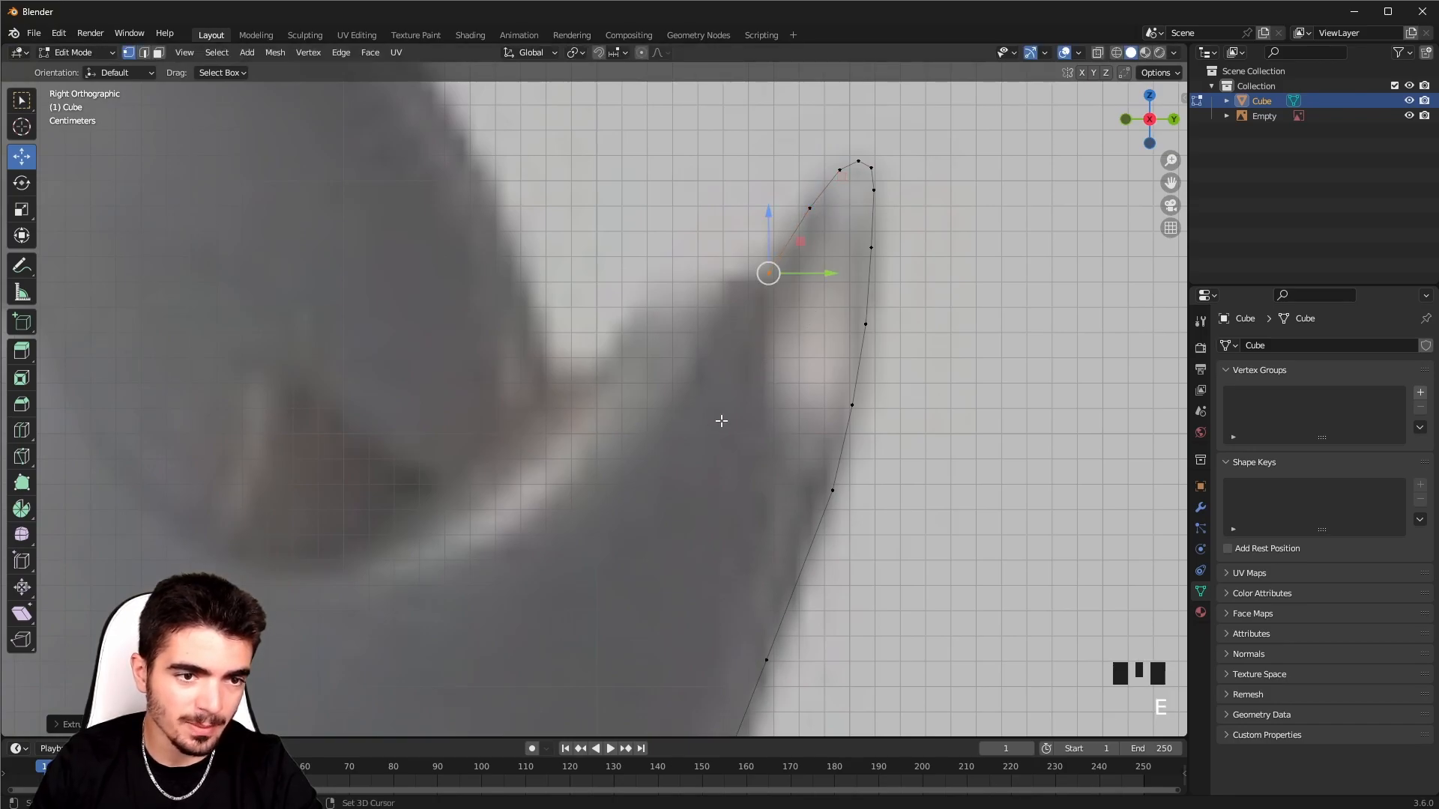
- Extrude four vertices down the crown's inner side to form the bottom of the groove beside the dome
shift+middle_drag(729, 411, 1008, 280)
scroll(968, 232, down, 1)
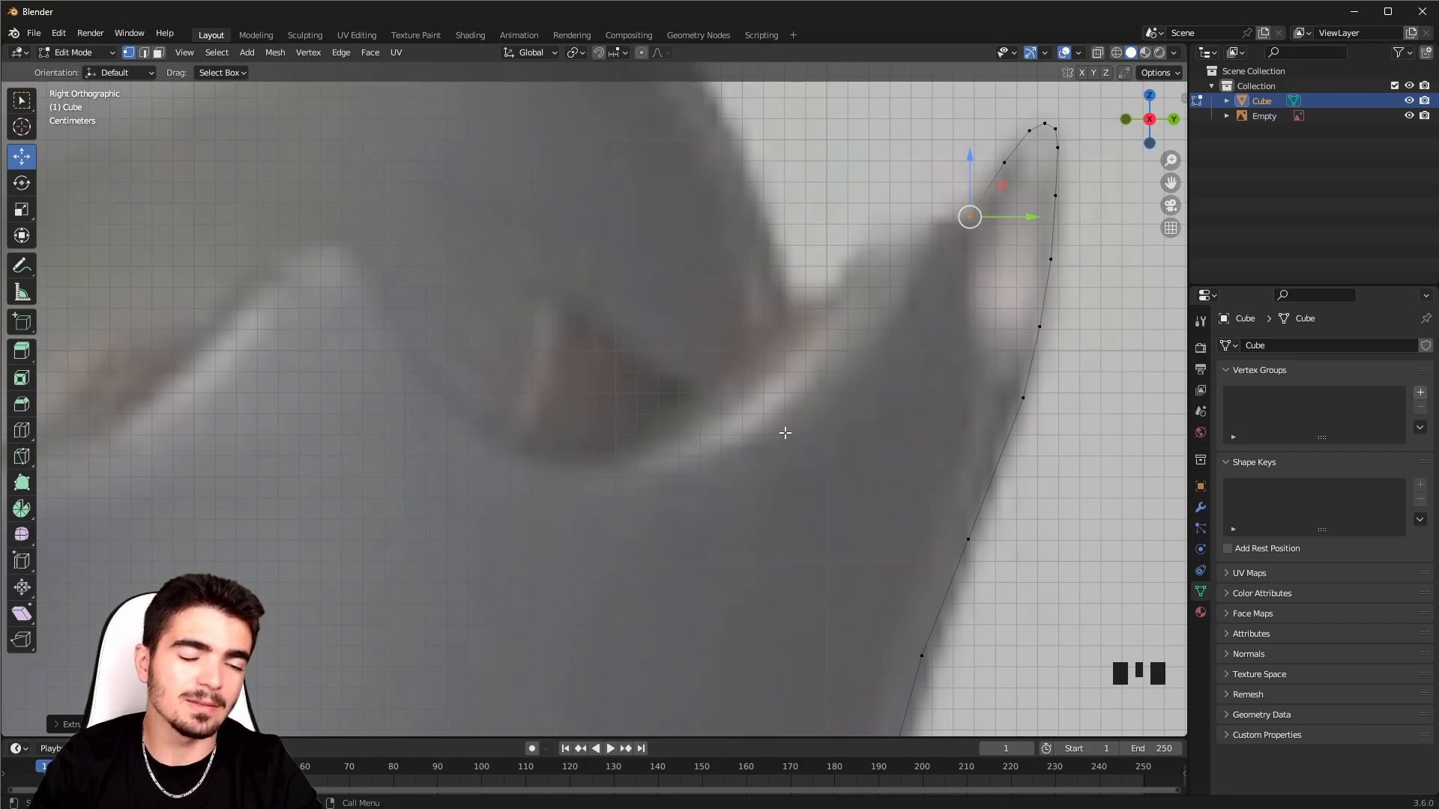
key(e)
click(919, 406)
key(e)
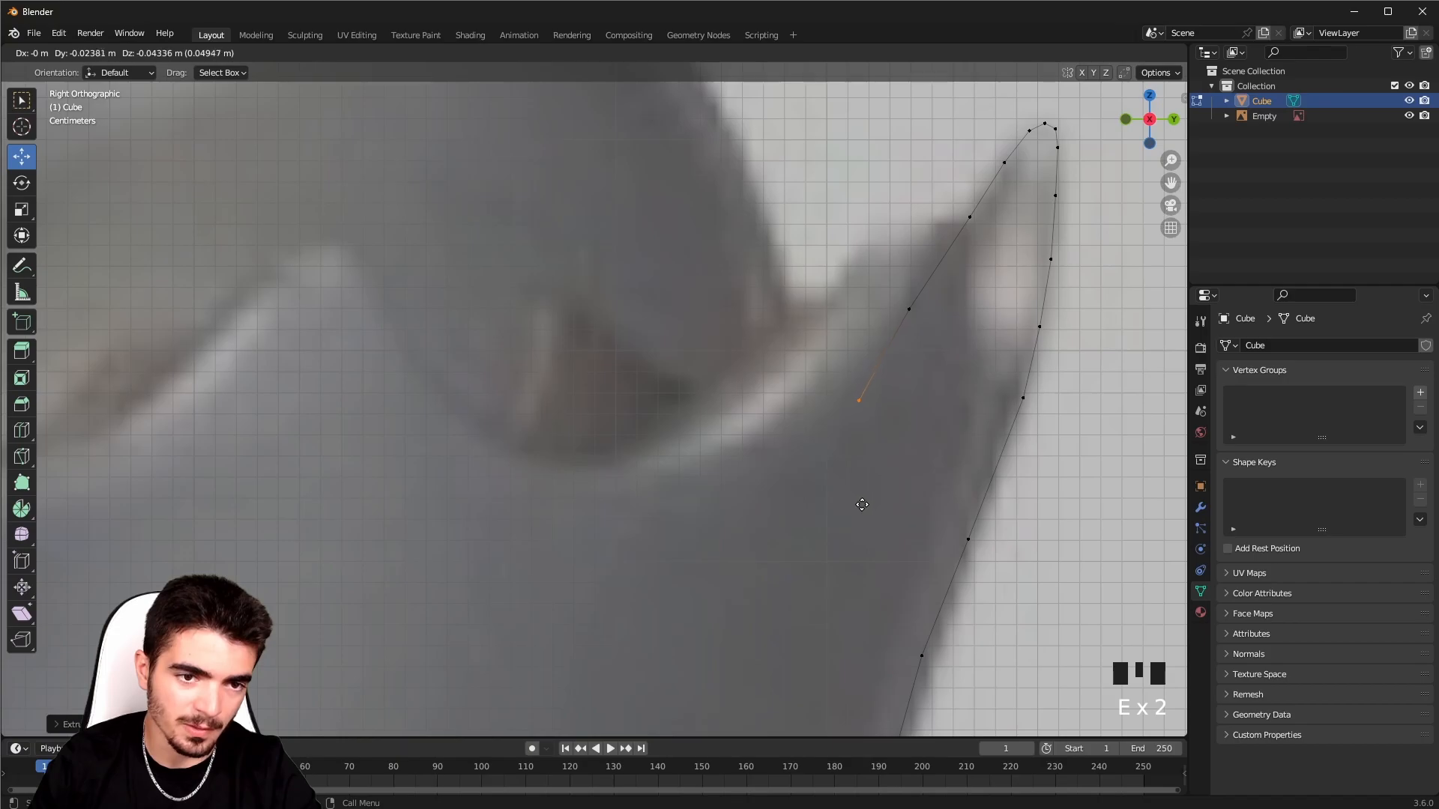
click(861, 504)
key(e)
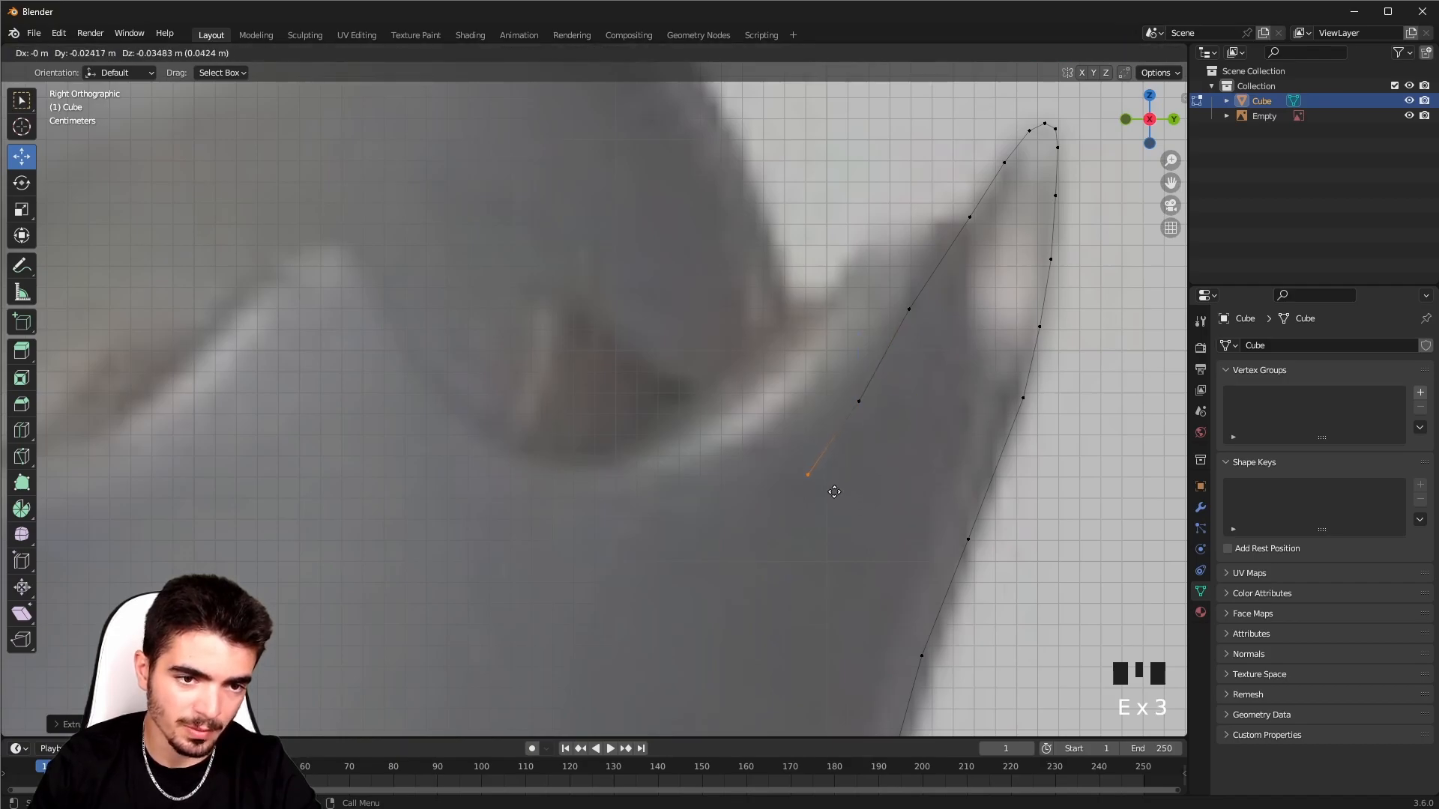
click(821, 502)
key(e)
click(795, 517)
- Extrude three vertices up out of the groove to the point where the dome's edge emerges behind the crown
key(e)
click(813, 440)
key(e)
click(816, 370)
key(e)
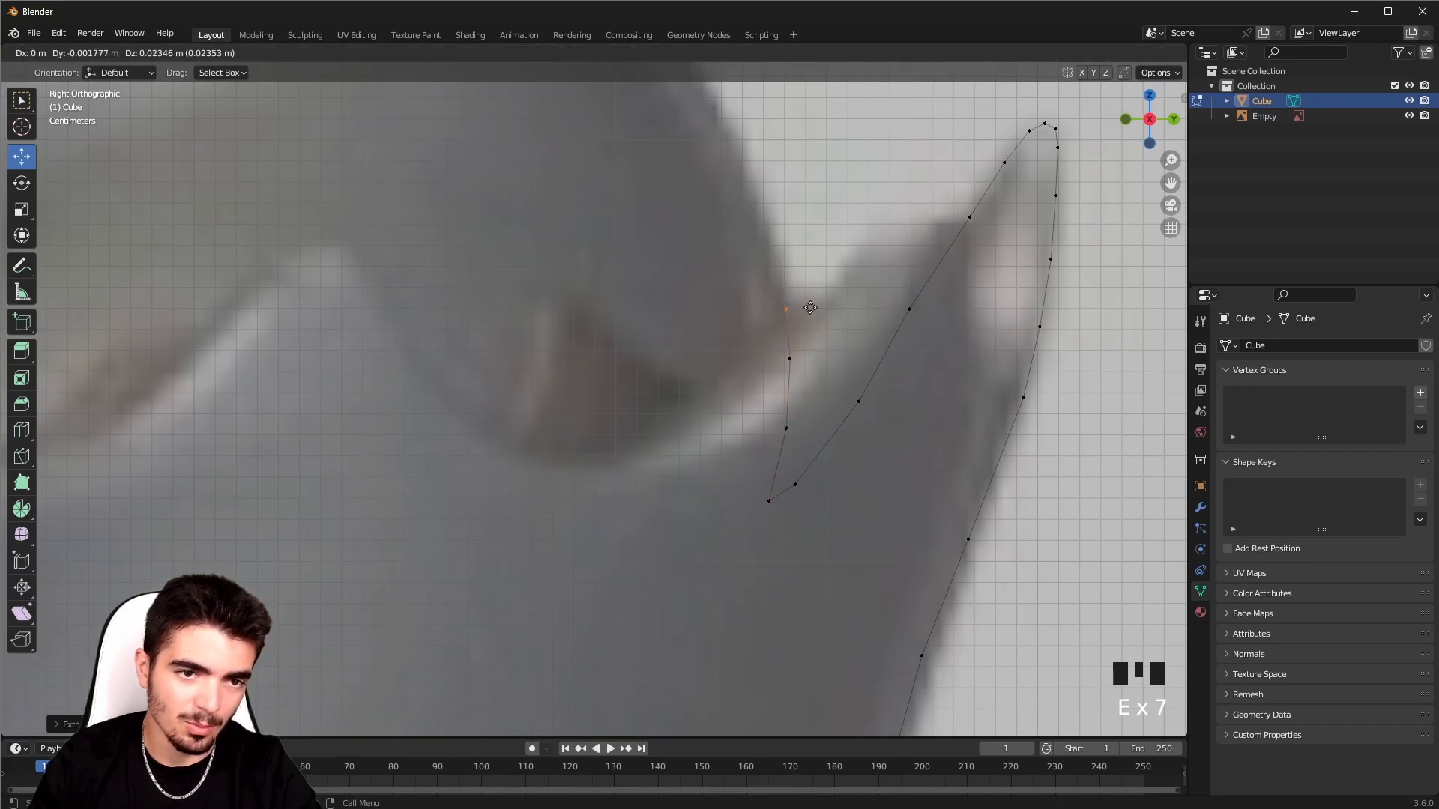
click(805, 307)
- Extrude two vertices up the lower side of the dome, following its curved reference edge
shift+middle_drag(794, 300, 952, 555)
scroll(698, 228, down, 2)
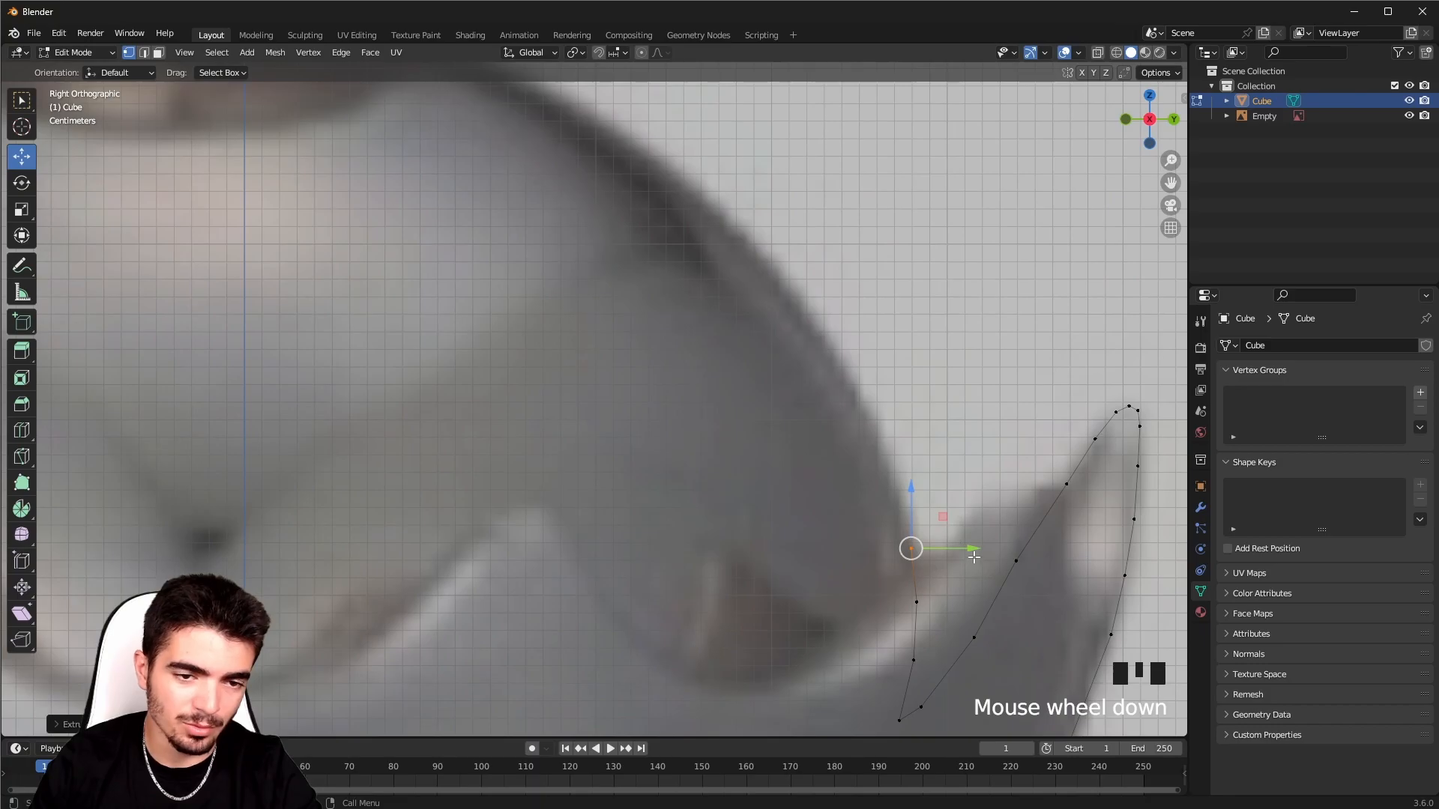
key(e)
click(921, 438)
key(e)
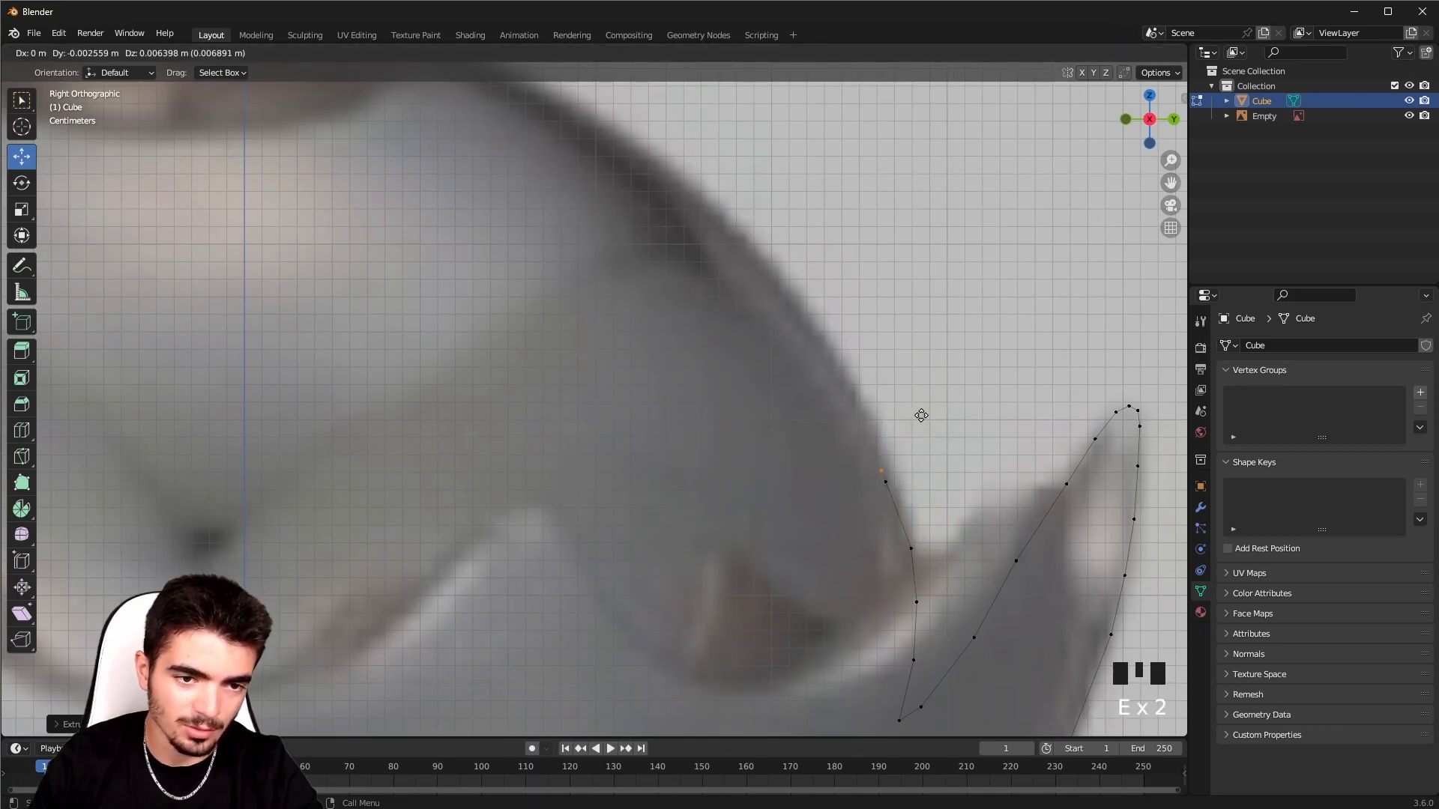
click(892, 352)
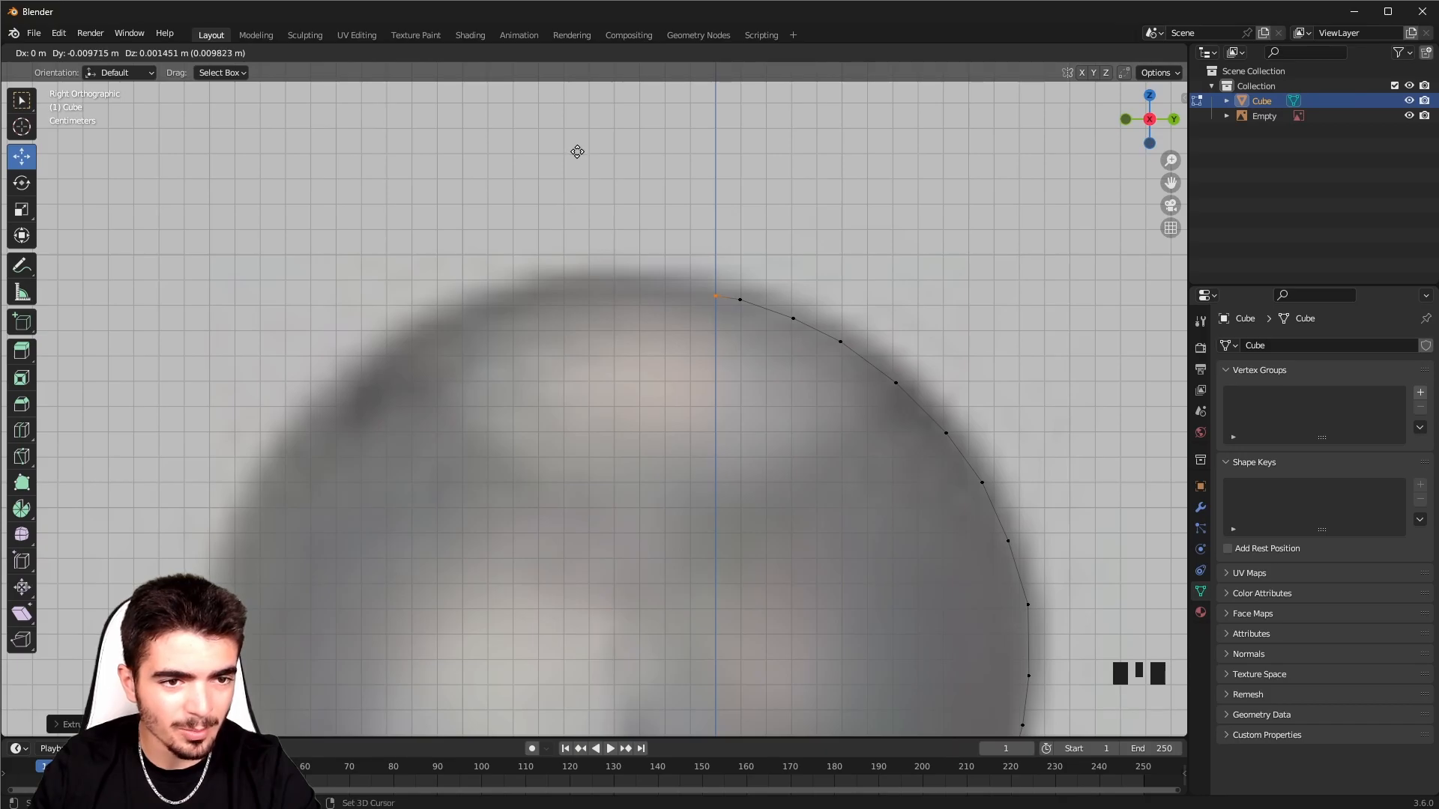
- Place the final vertex at the top of the ball and adjust it to sit on the vertical centre axis
click(577, 151)
scroll(712, 289, up, 5)
scroll(627, 421, up, 1)
scroll(627, 421, up, 6)
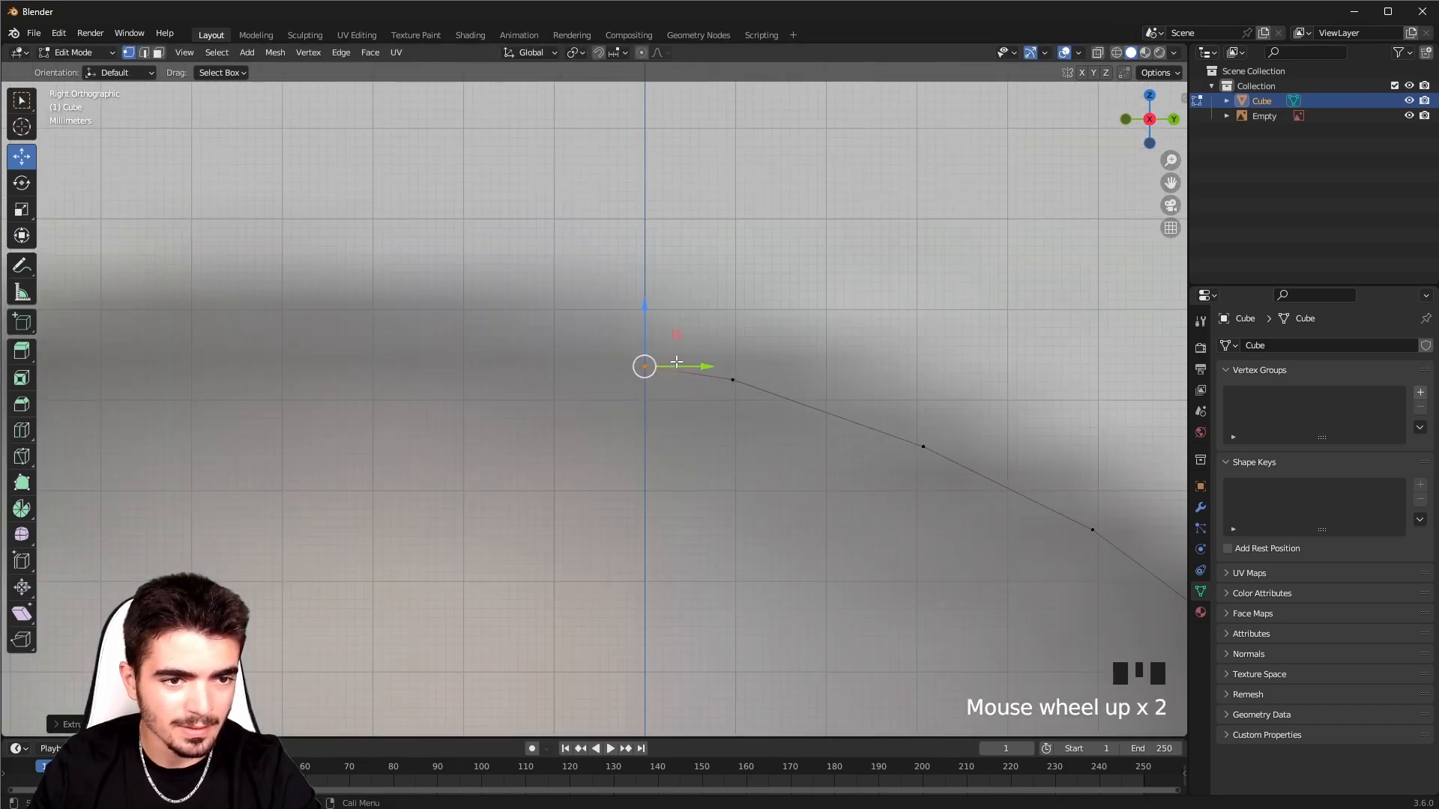
key(g)
click(751, 371)
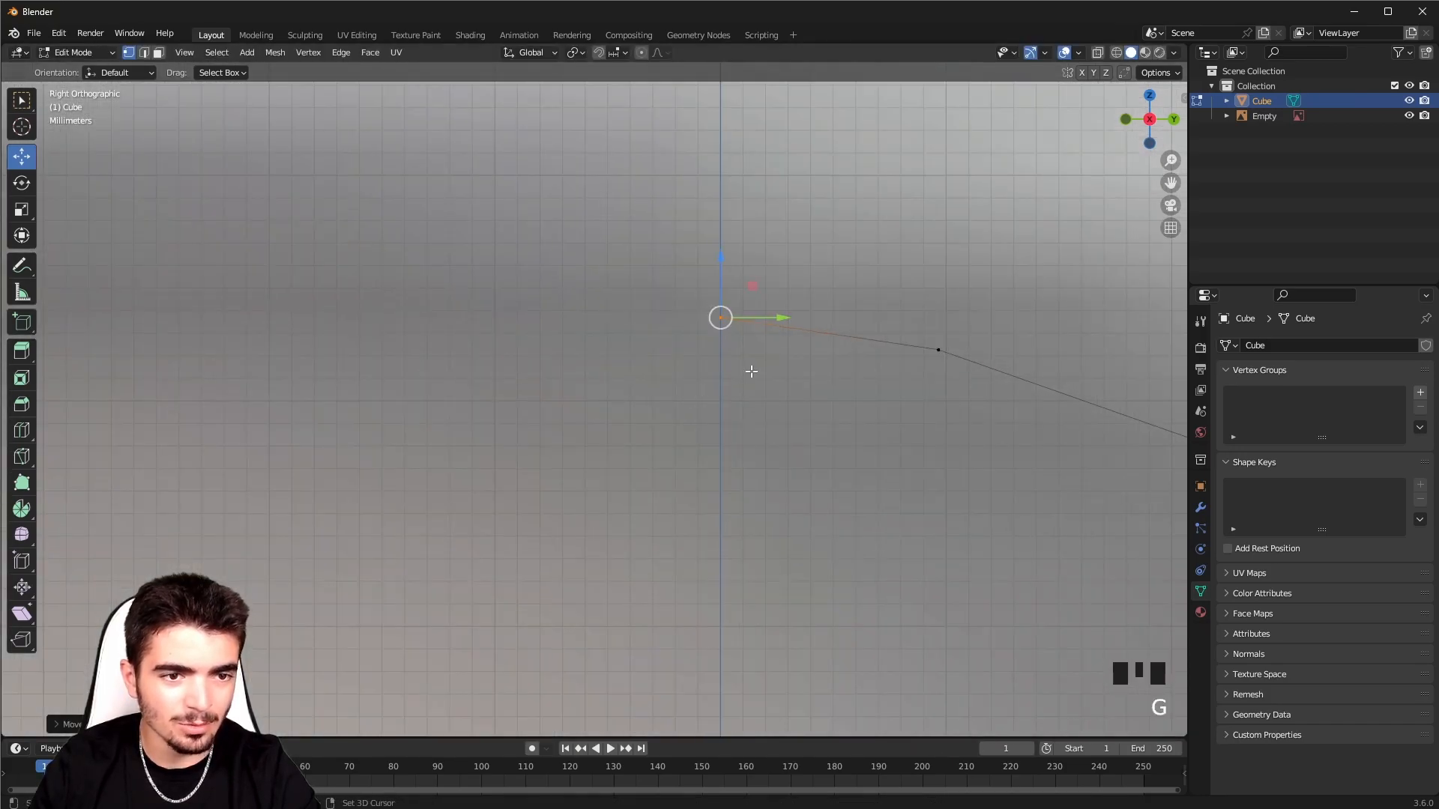
- Review the traced profile against the reference from the top ball down over the dome, crown and rings
scroll(829, 508, down, 7)
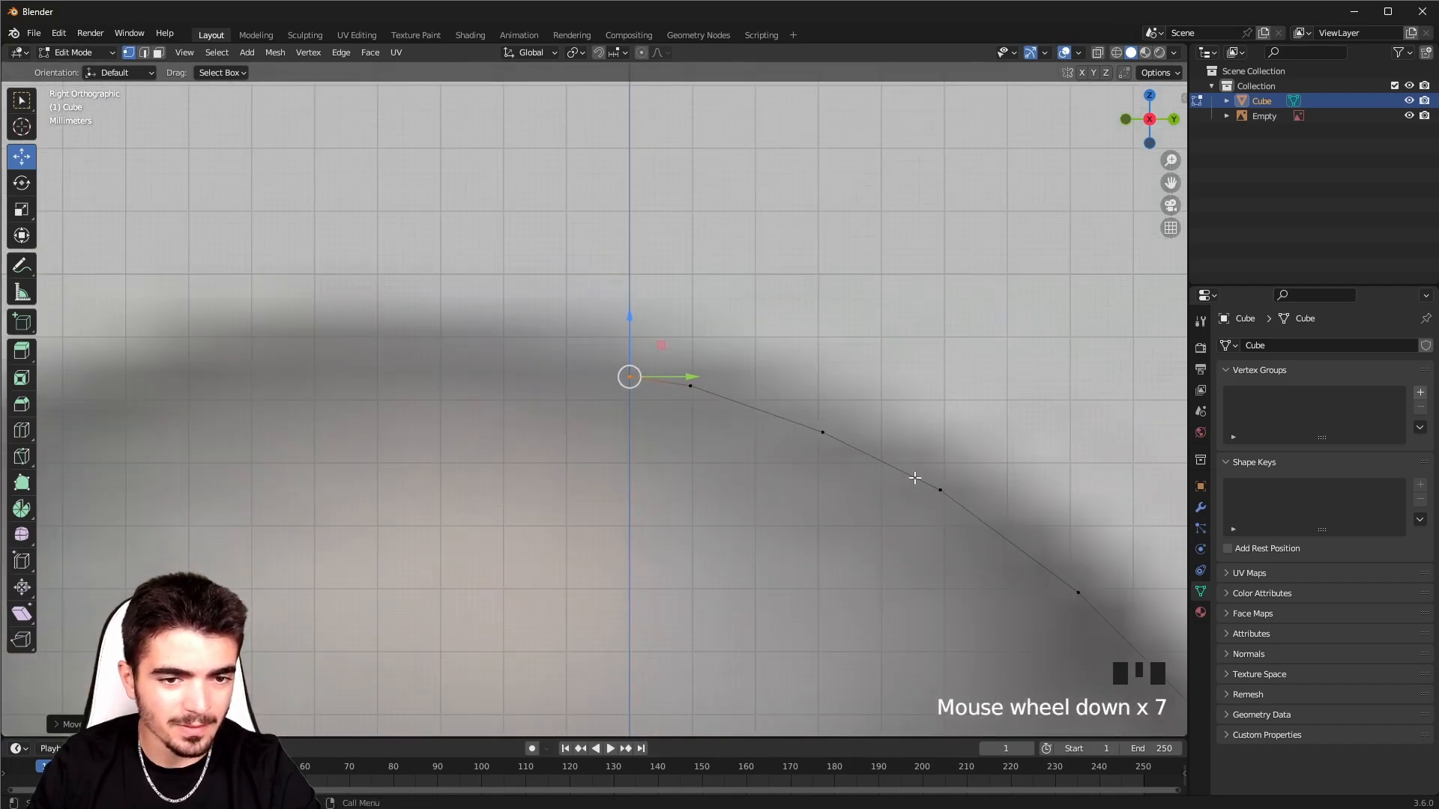
scroll(751, 508, down, 13)
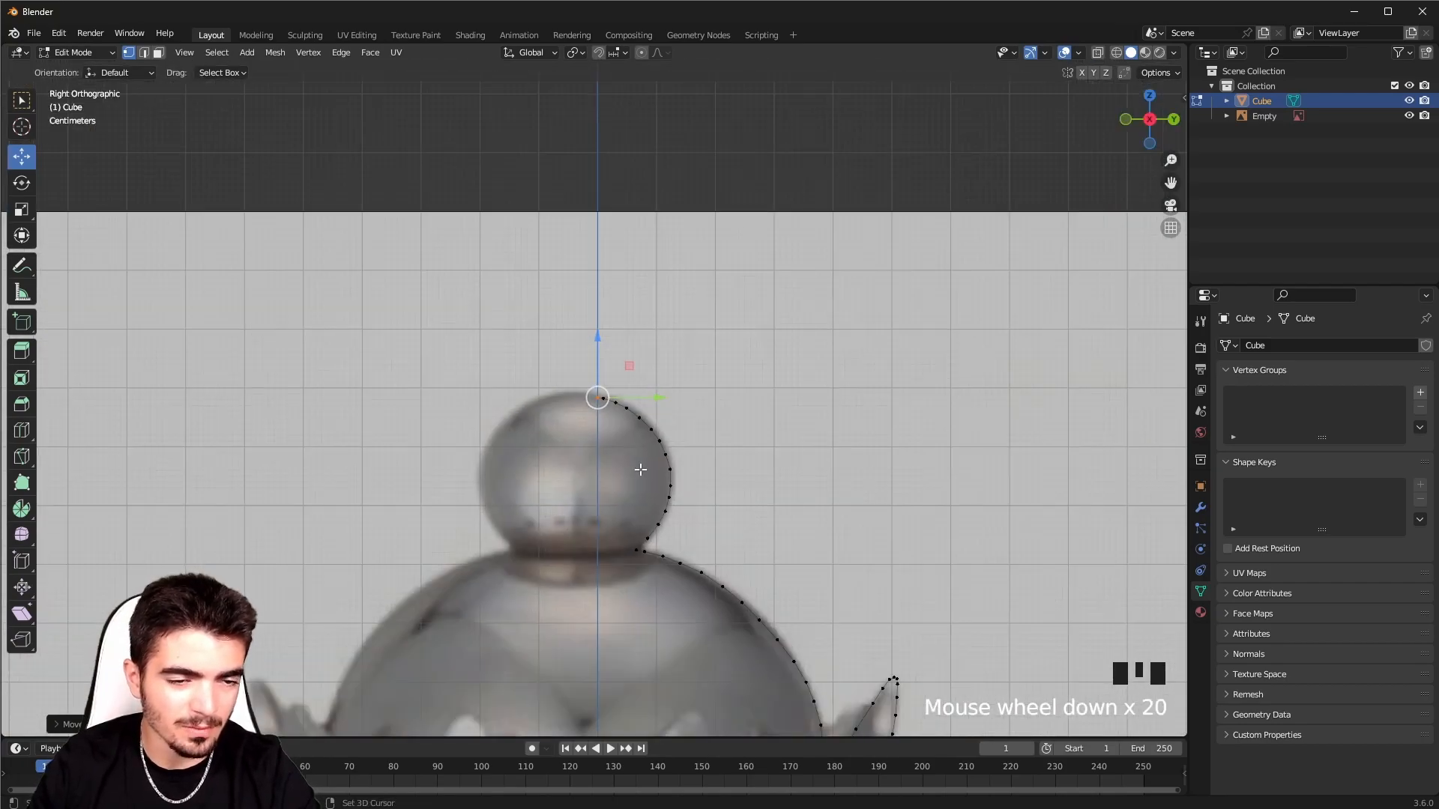
scroll(634, 455, down, 5)
shift+middle_drag(673, 412, 724, 245)
scroll(785, 498, up, 3)
scroll(785, 499, down, 2)
shift+middle_drag(786, 499, 796, 382)
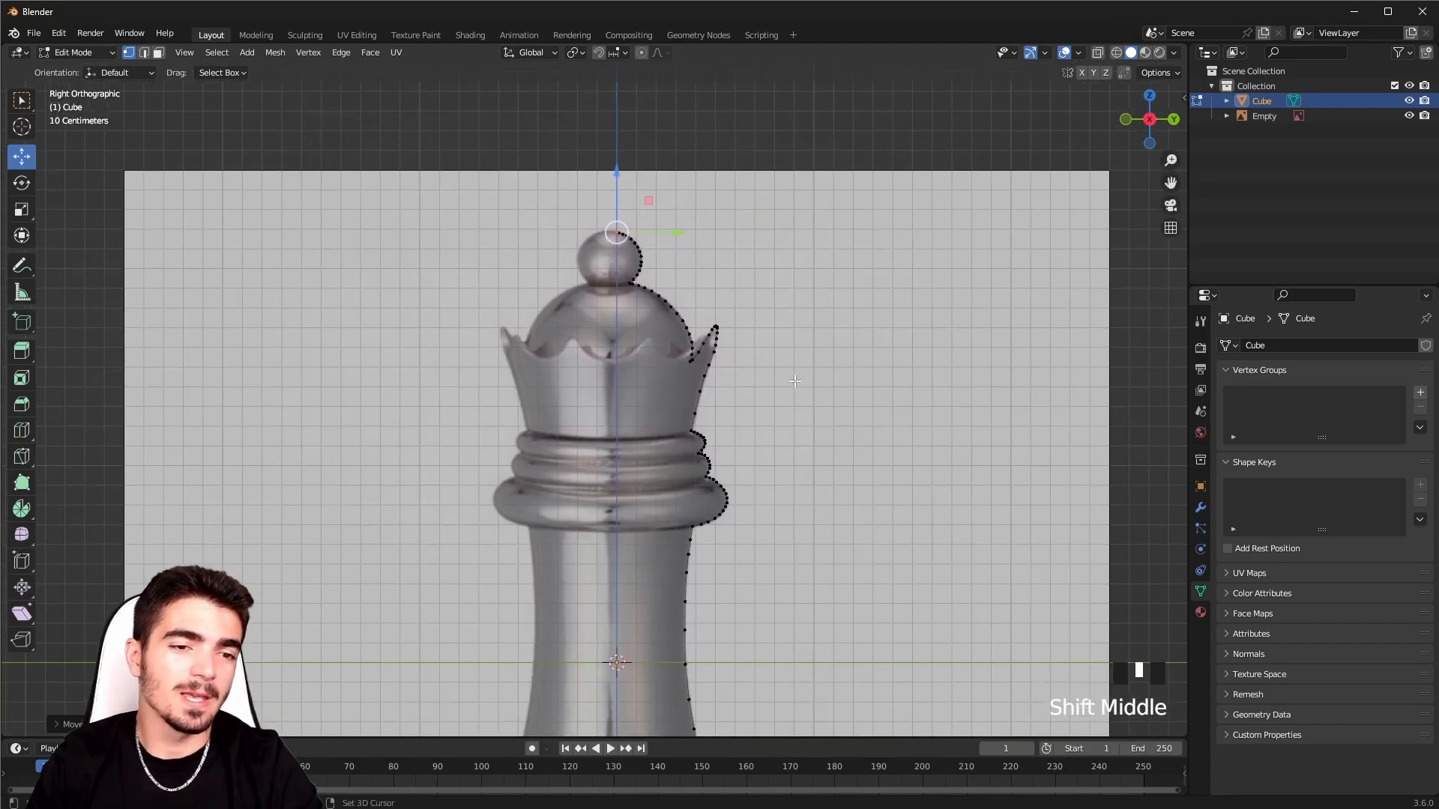
- Switch the traced half profile of the queen from Edit Mode to Object Mode
click(73, 51)
click(71, 64)
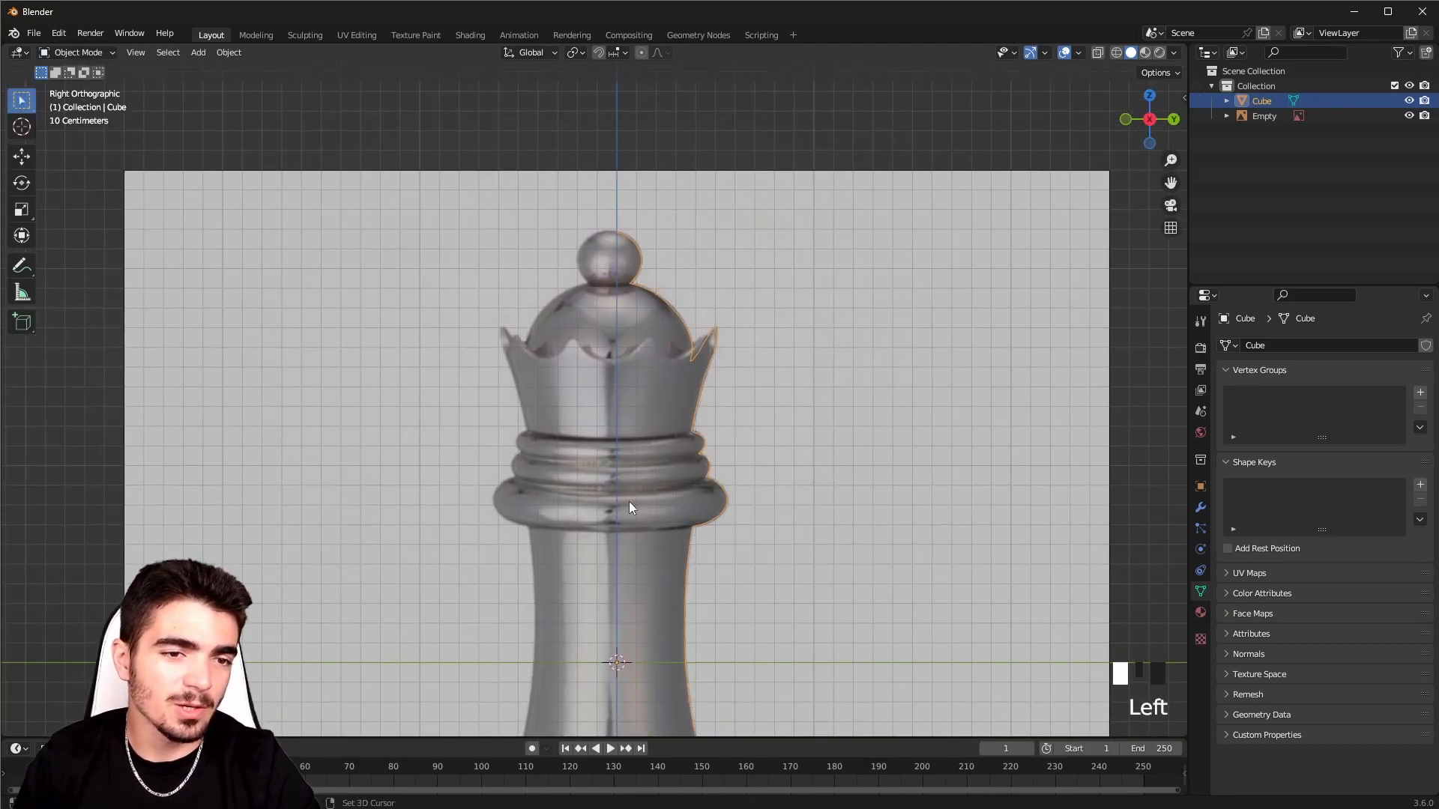
shift+middle_drag(651, 447, 560, 231)
scroll(574, 348, down, 4)
shift+middle_drag(574, 348, 524, 191)
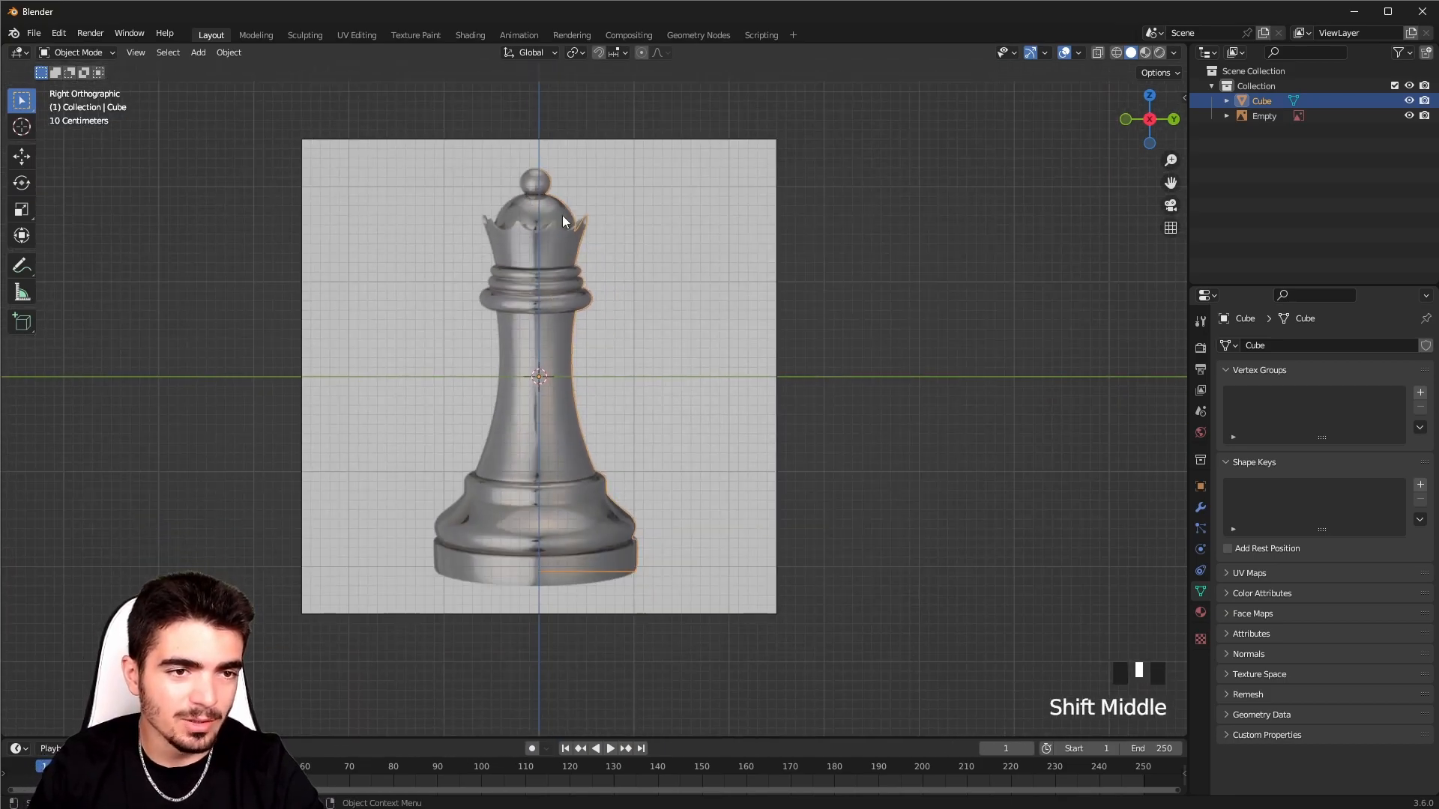
key(g)
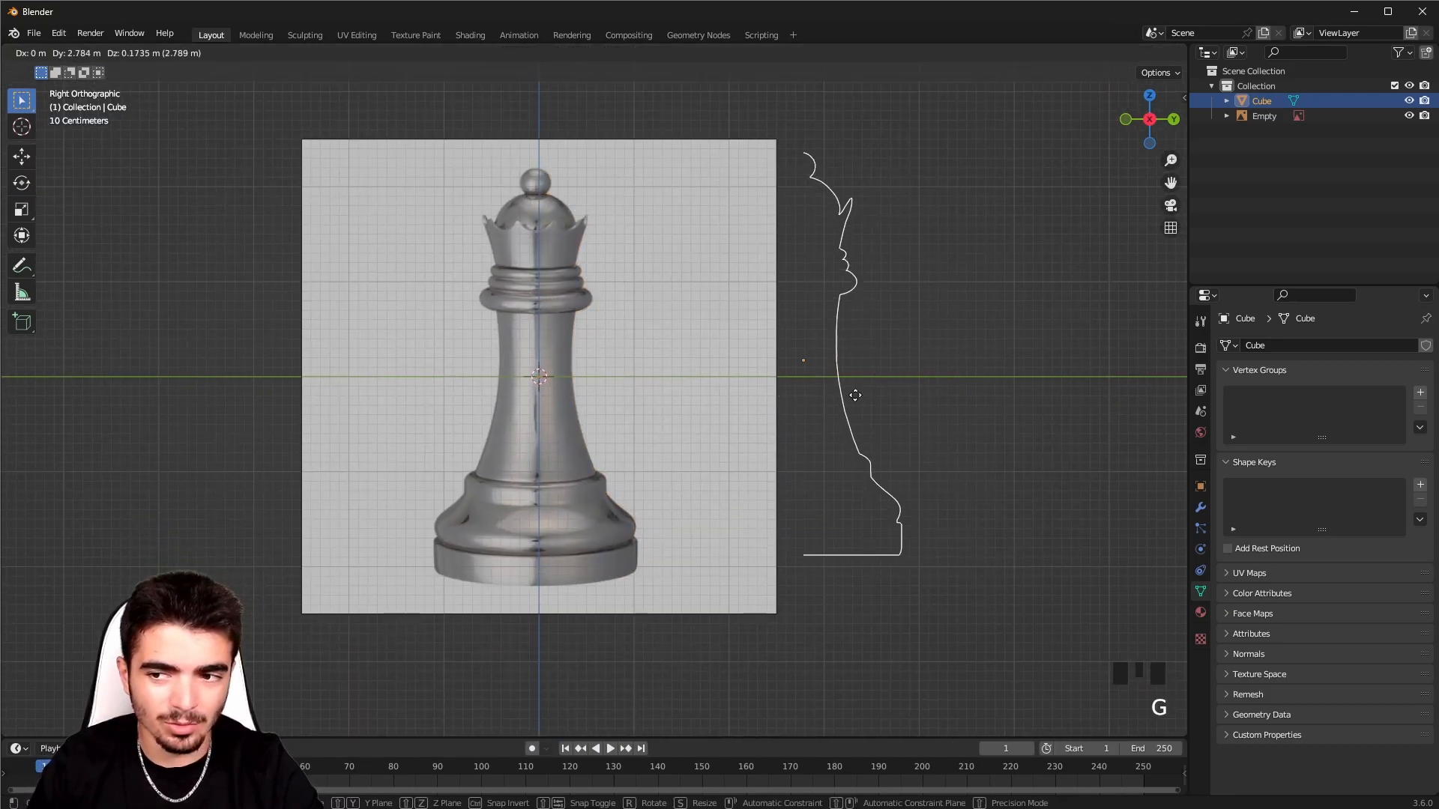
click(585, 413)
shift+middle_drag(659, 525, 777, 574)
scroll(686, 575, up, 1)
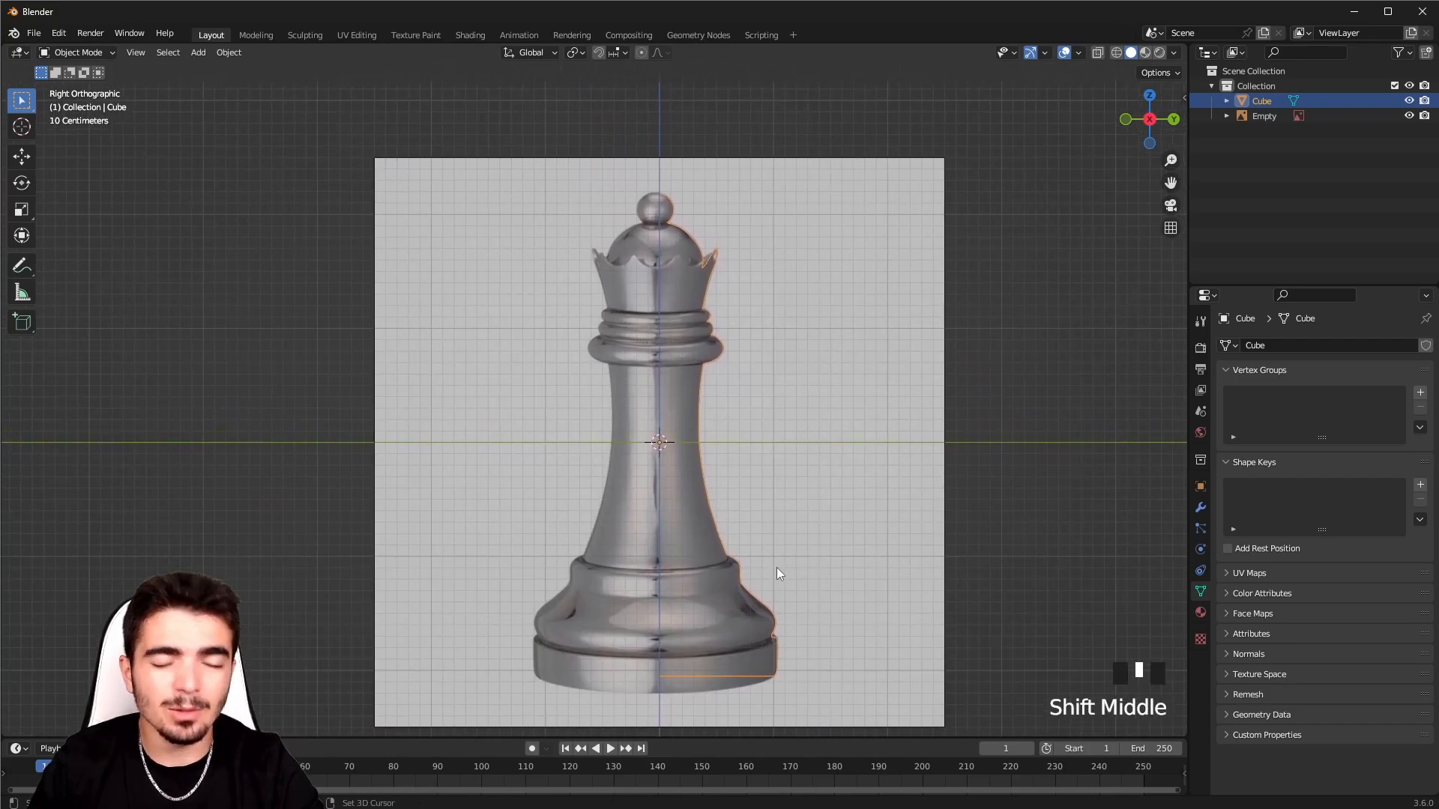
key(g)
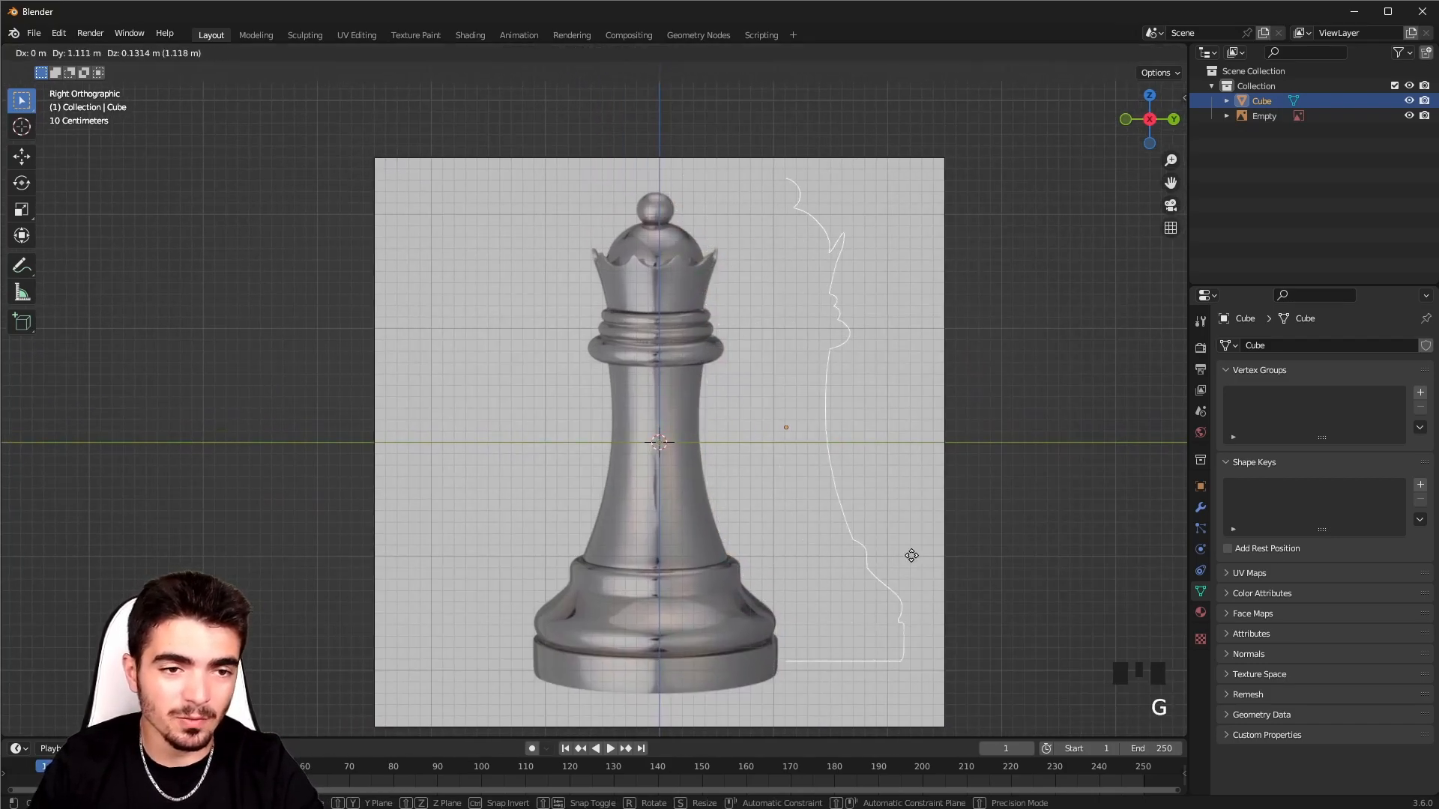
right_click(1097, 574)
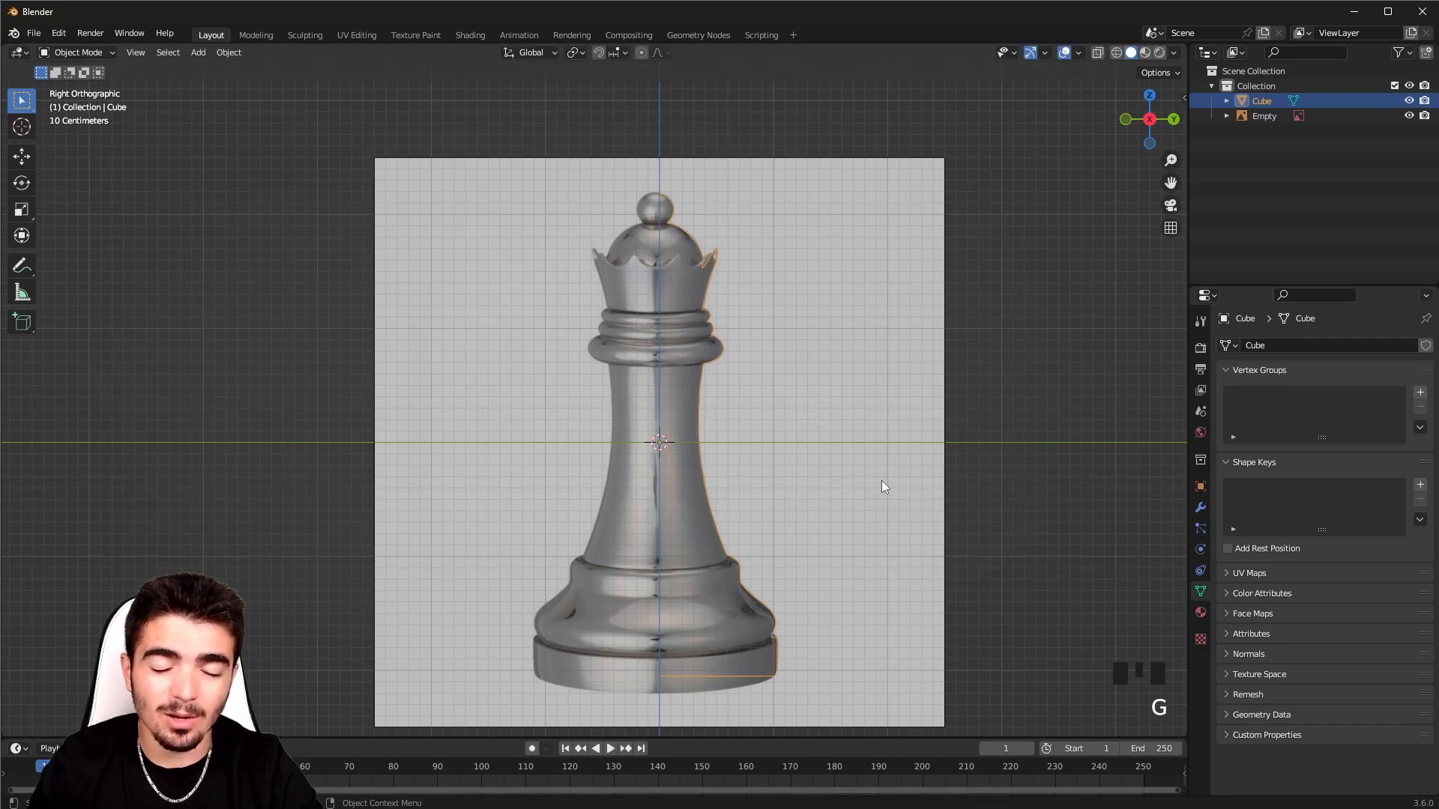
- Add a Screw modifier to the traced profile and set both its viewport and render steps to 32
shift+middle_drag(879, 482, 610, 424)
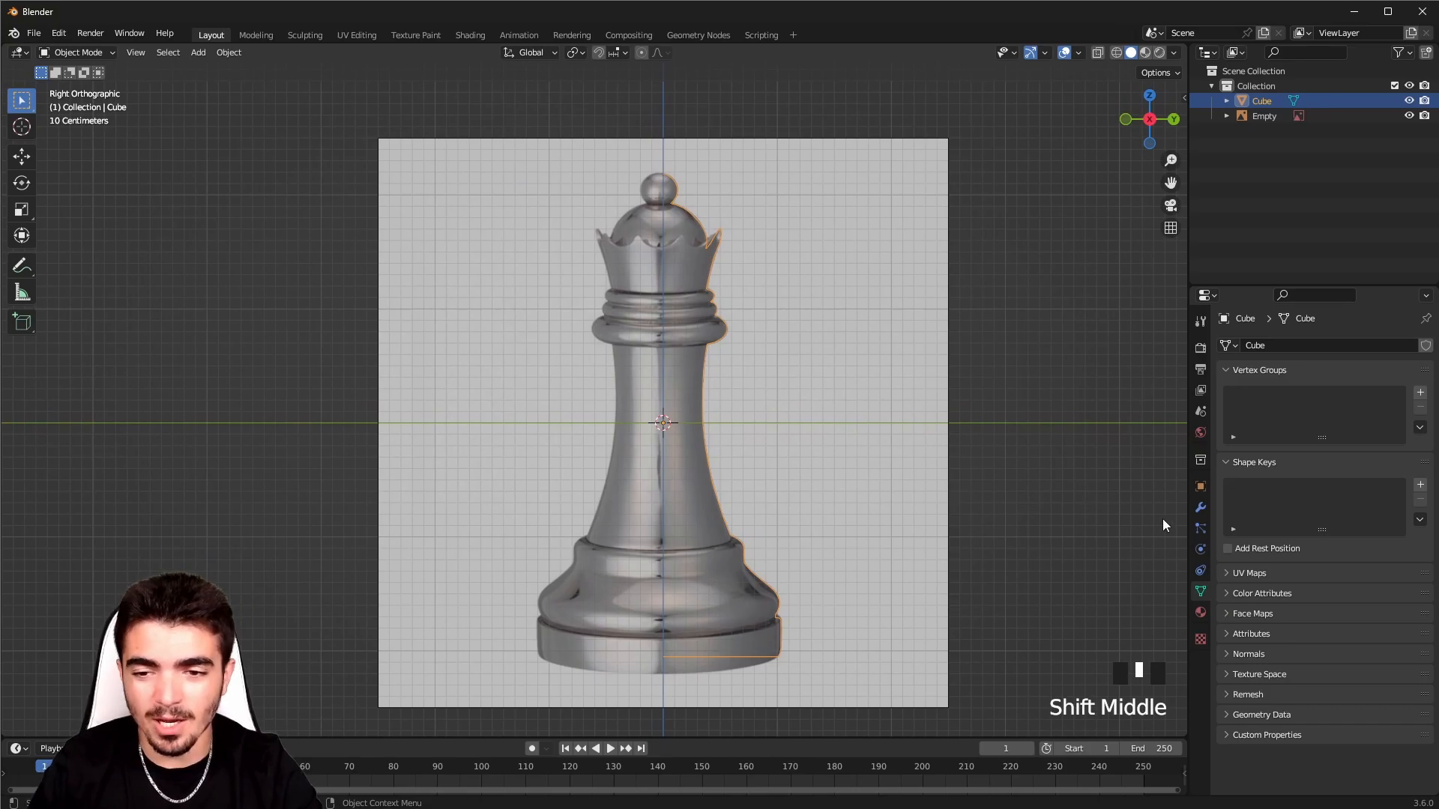
click(1202, 508)
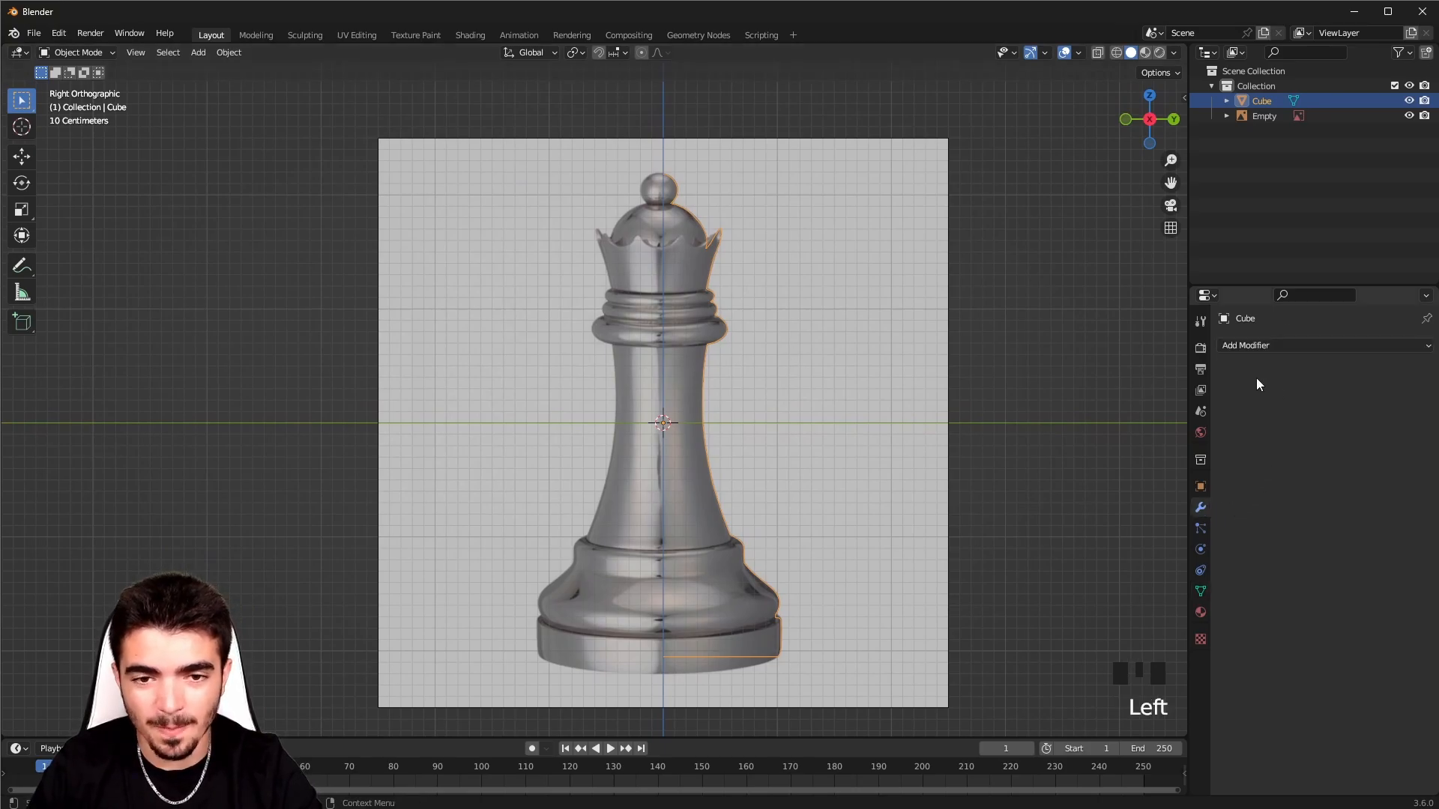
click(1257, 352)
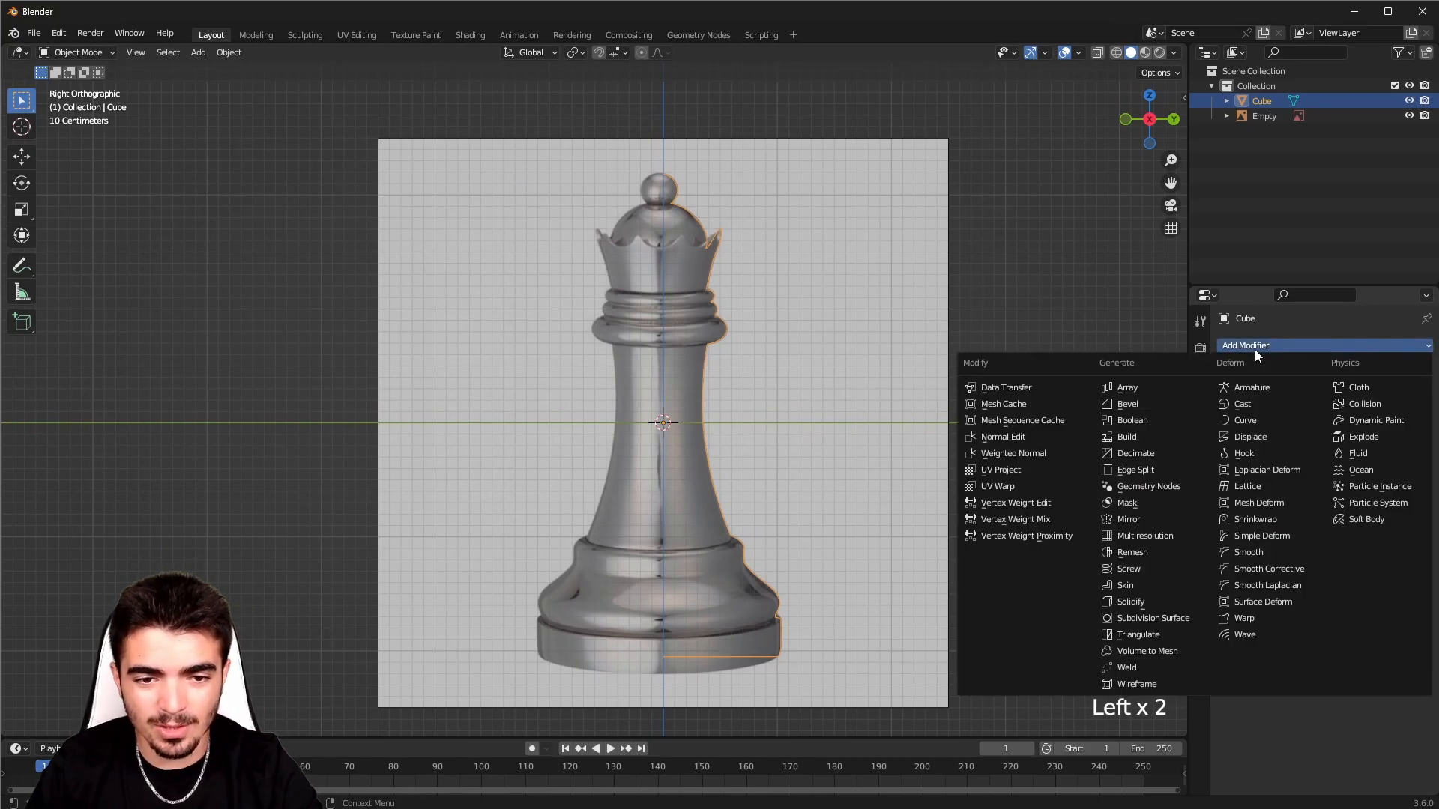
click(1121, 571)
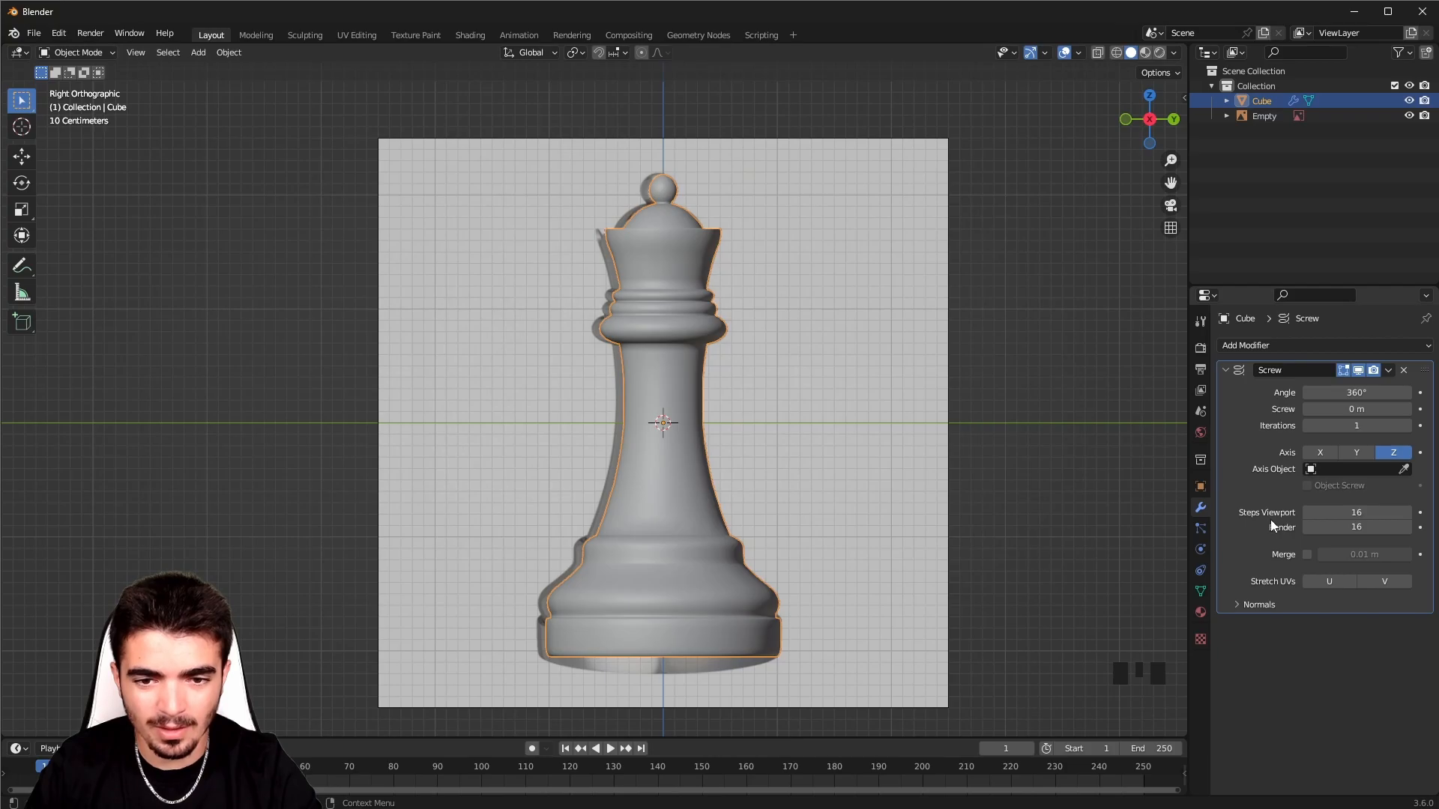
drag(1328, 512, 1328, 528)
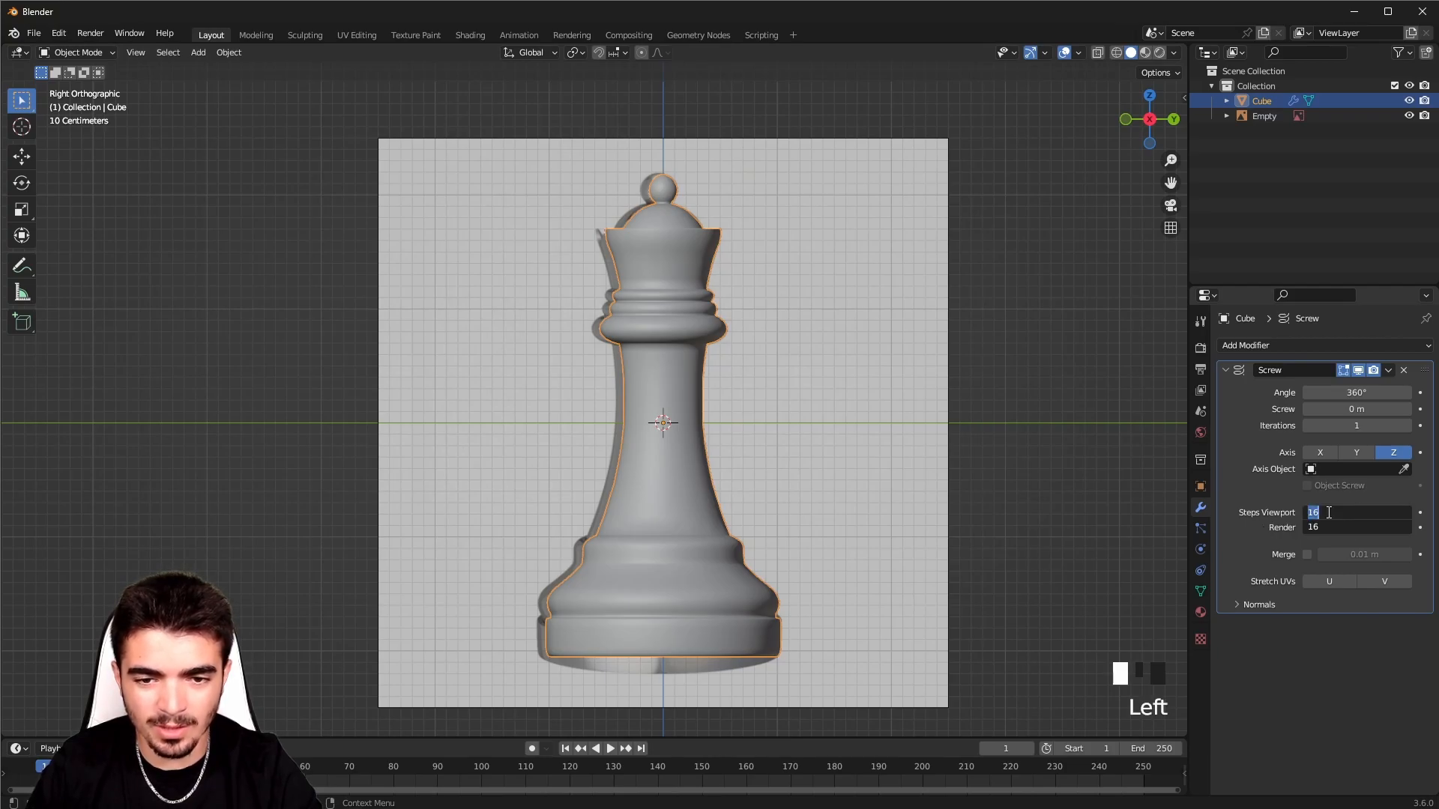
key(Return)
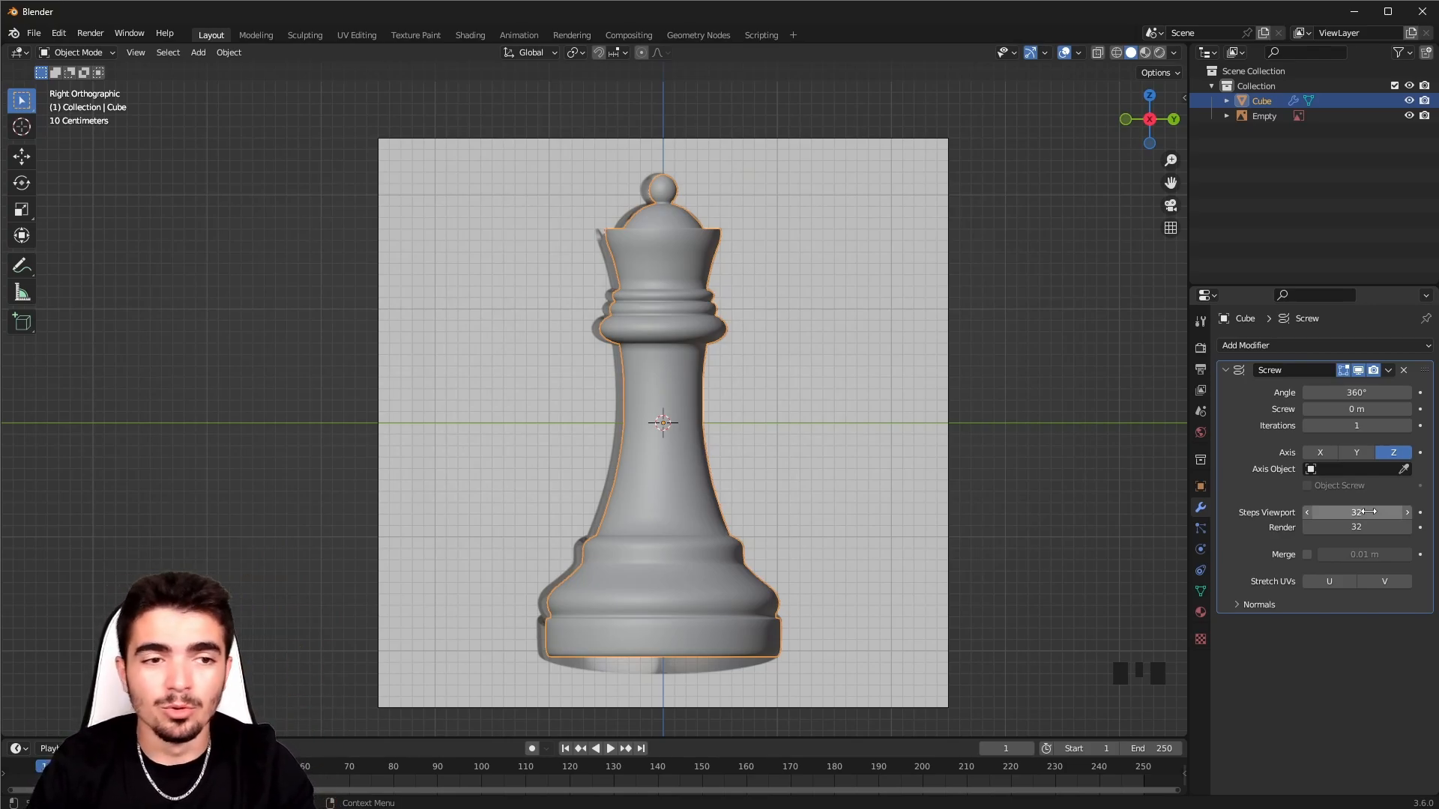
- Show the revolved queen in wireframe shading and inspect the mesh around the ball, dome and crown
scroll(938, 308, up, 3)
shift+middle_drag(937, 308, 815, 556)
scroll(816, 556, up, 2)
key(z)
click(595, 592)
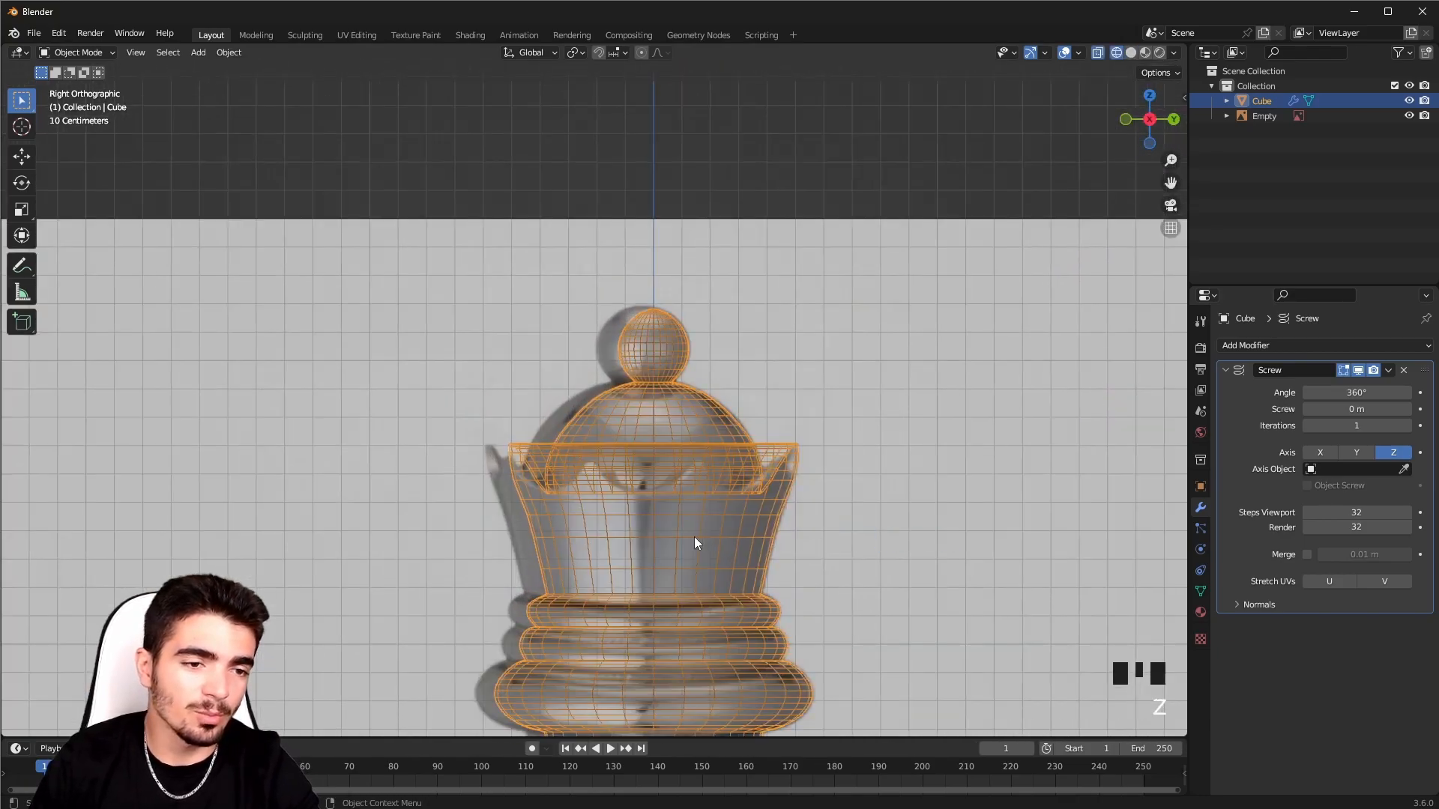
scroll(595, 592, up, 3)
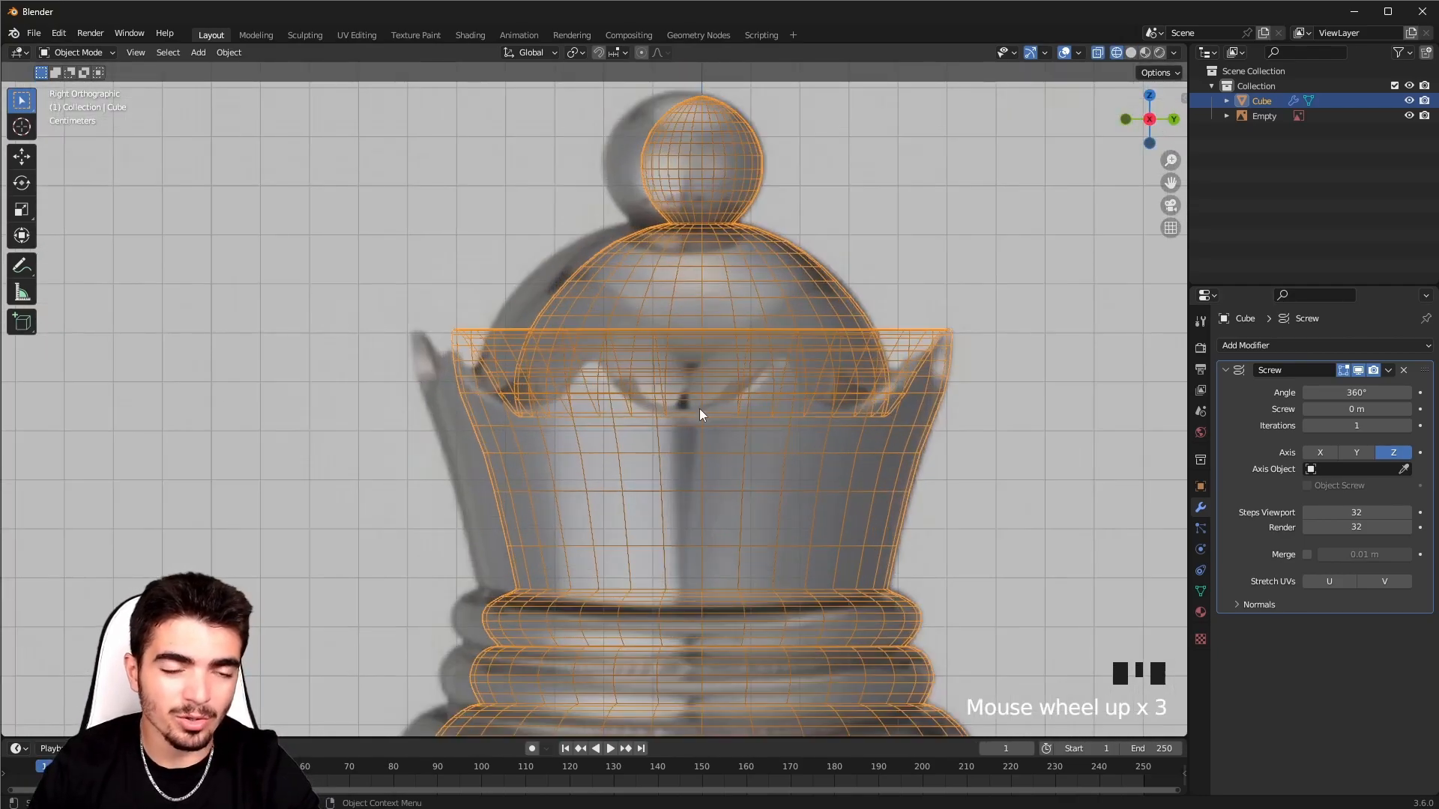
scroll(955, 469, down, 2)
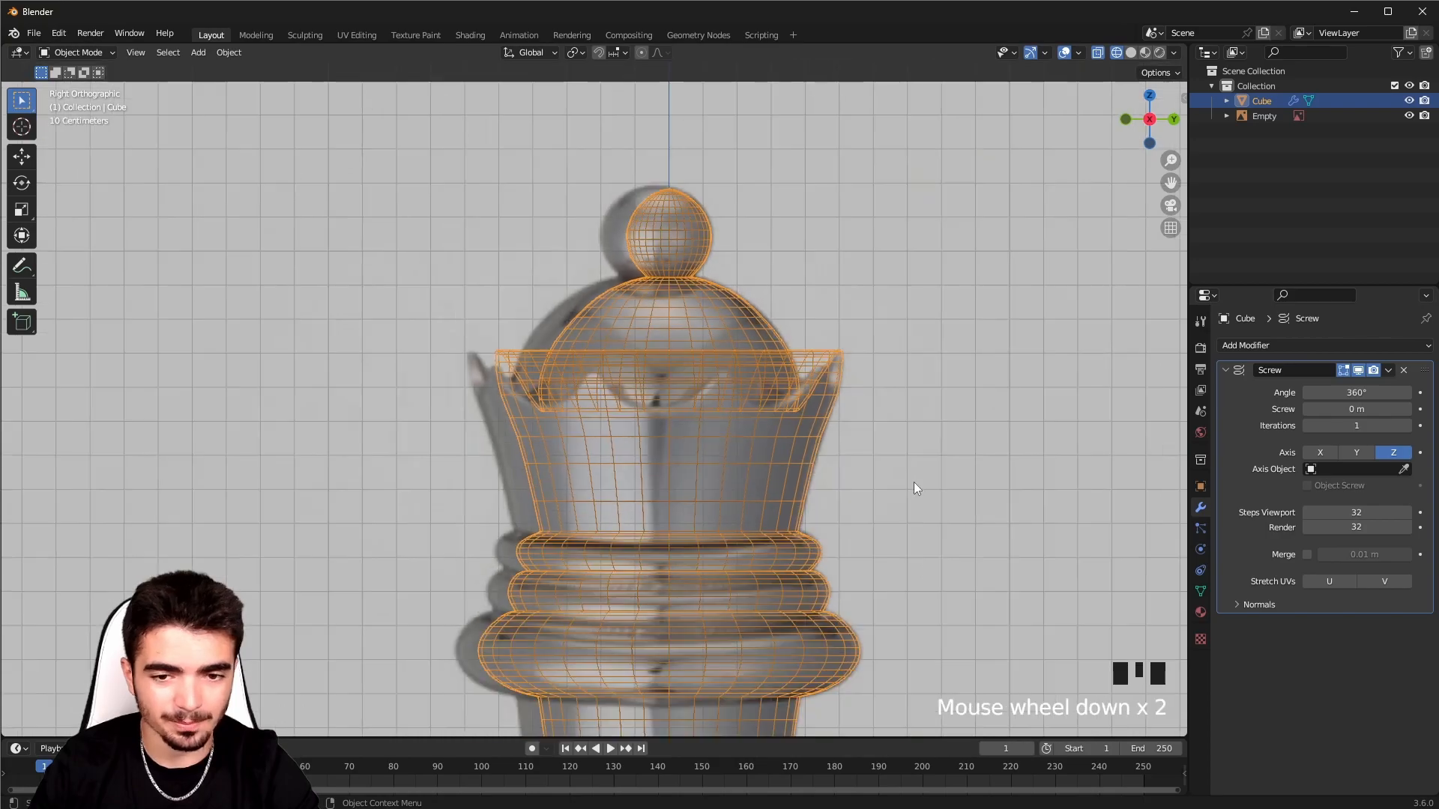
- Enable Merge in the Screw modifier and turn on Calculate Order for its normals
shift+middle_drag(915, 488, 877, 387)
click(1310, 555)
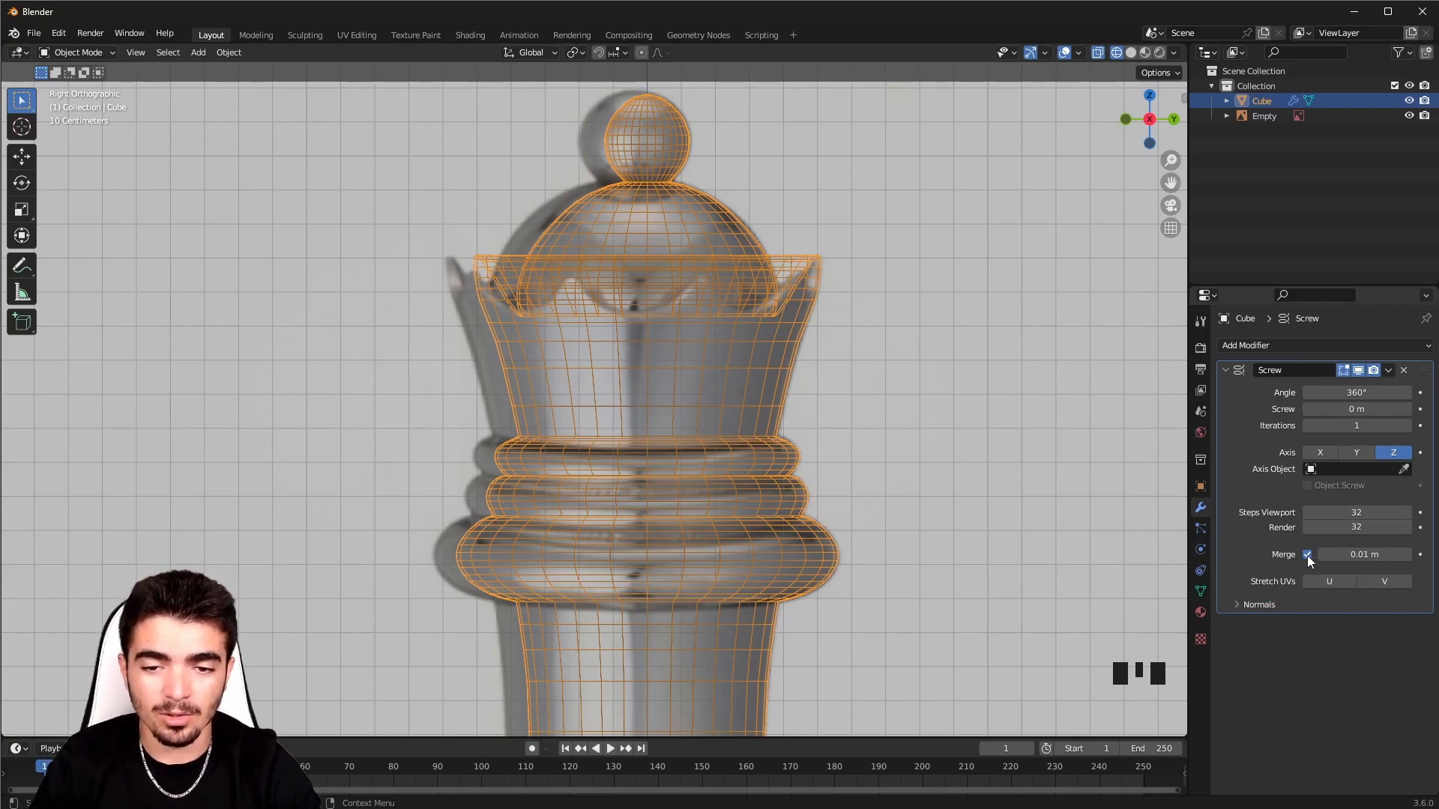
click(1243, 606)
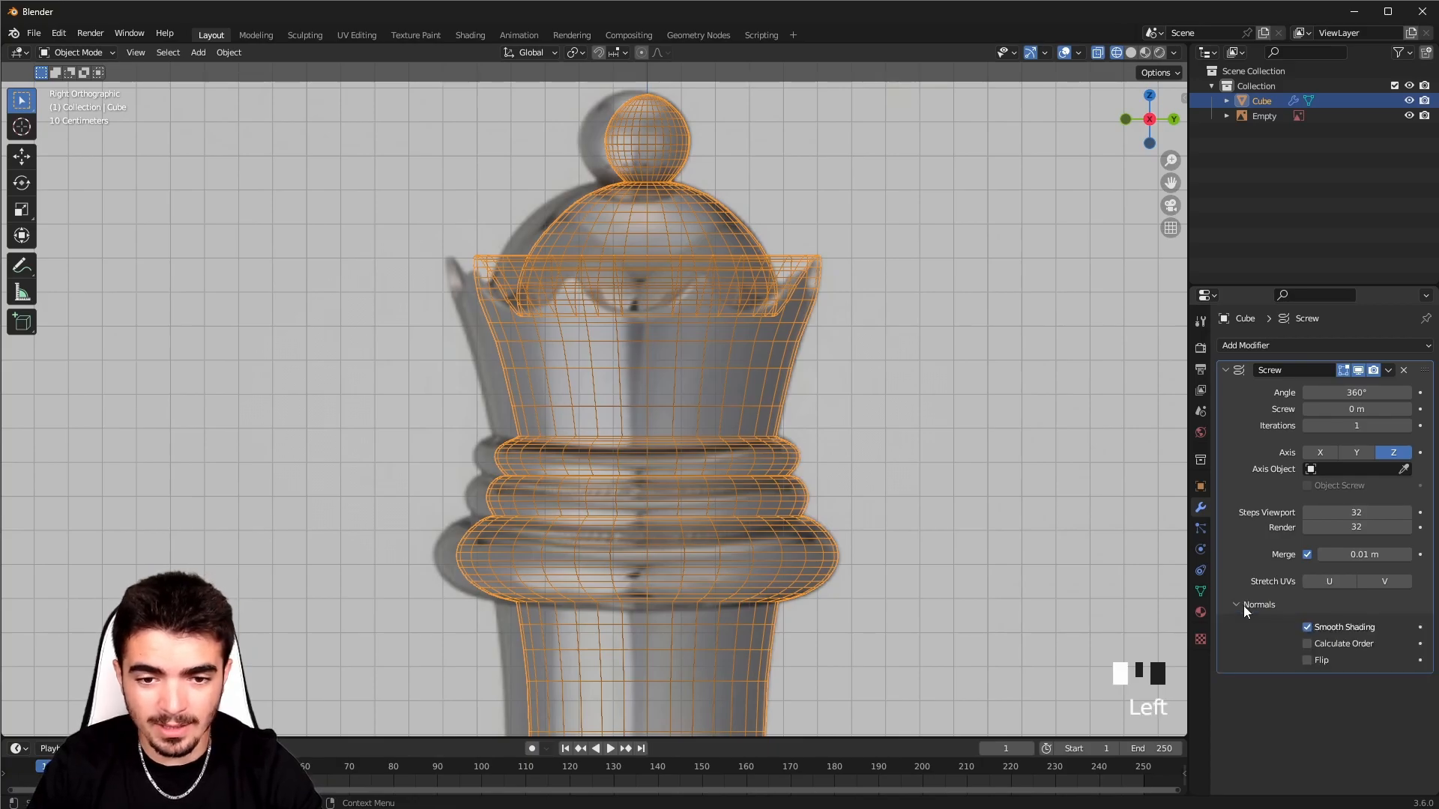
click(1306, 646)
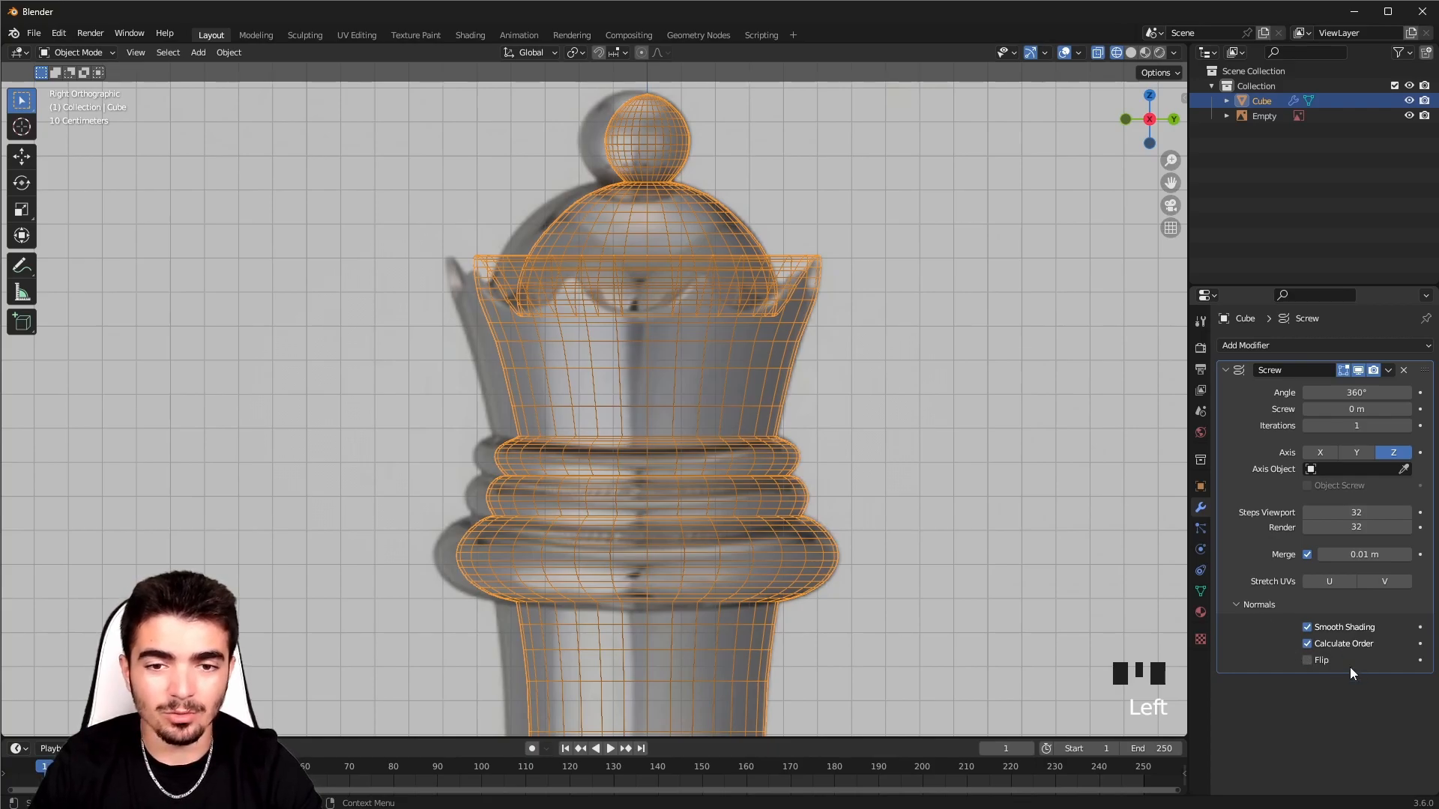
- Save the project as save.blend in the Echec folder
scroll(794, 524, down, 4)
shift+middle_drag(794, 525, 746, 490)
scroll(836, 525, up, 2)
click(34, 35)
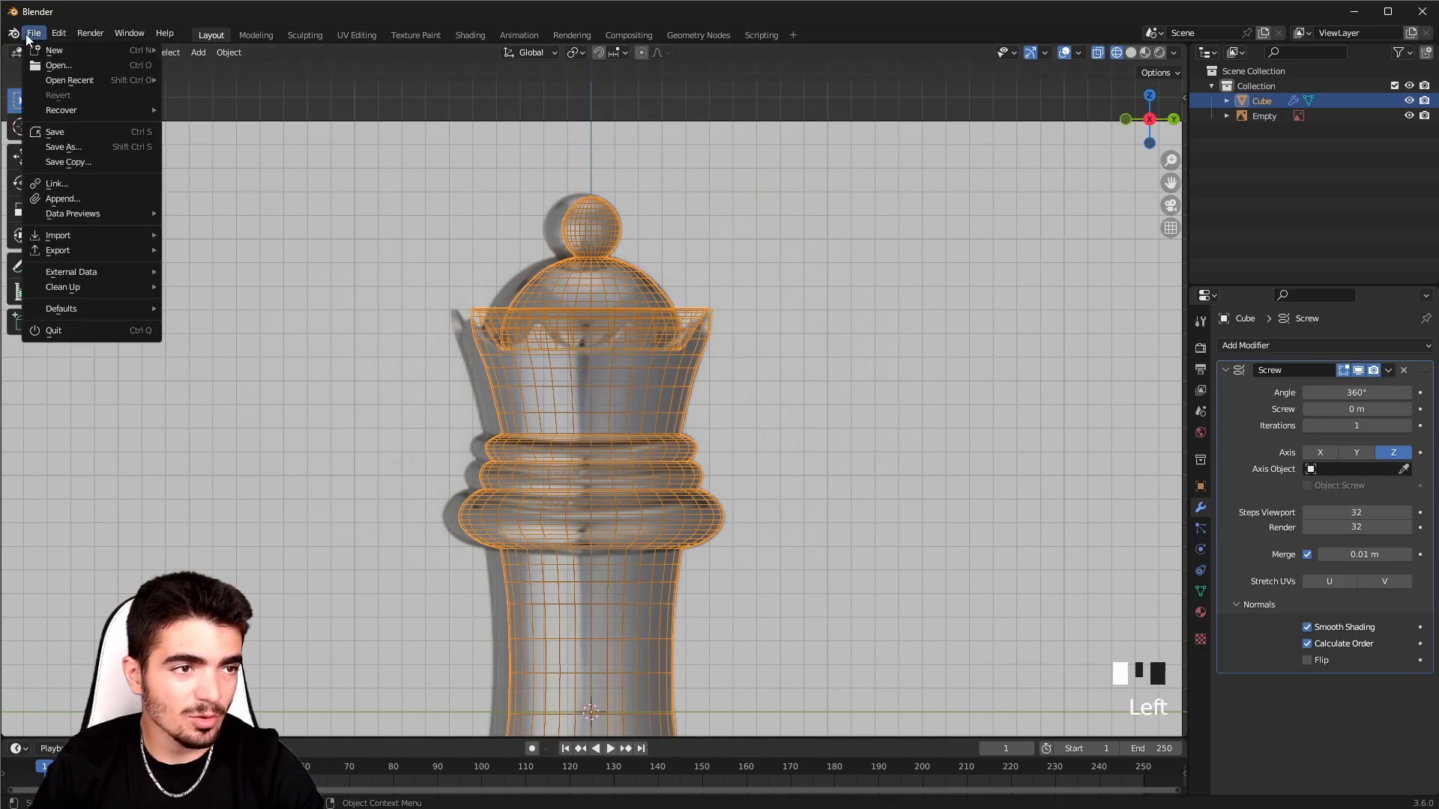
click(63, 149)
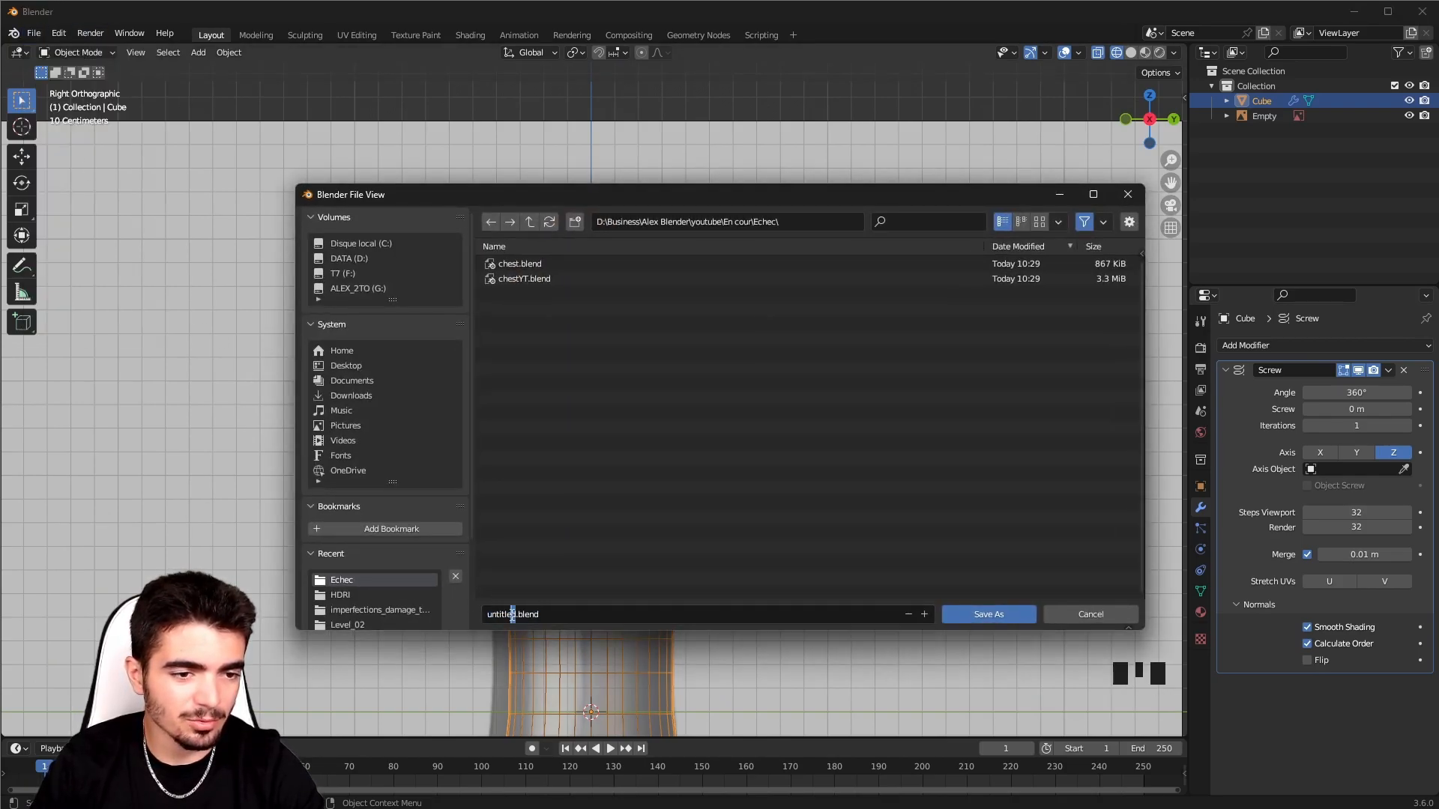
text(save)
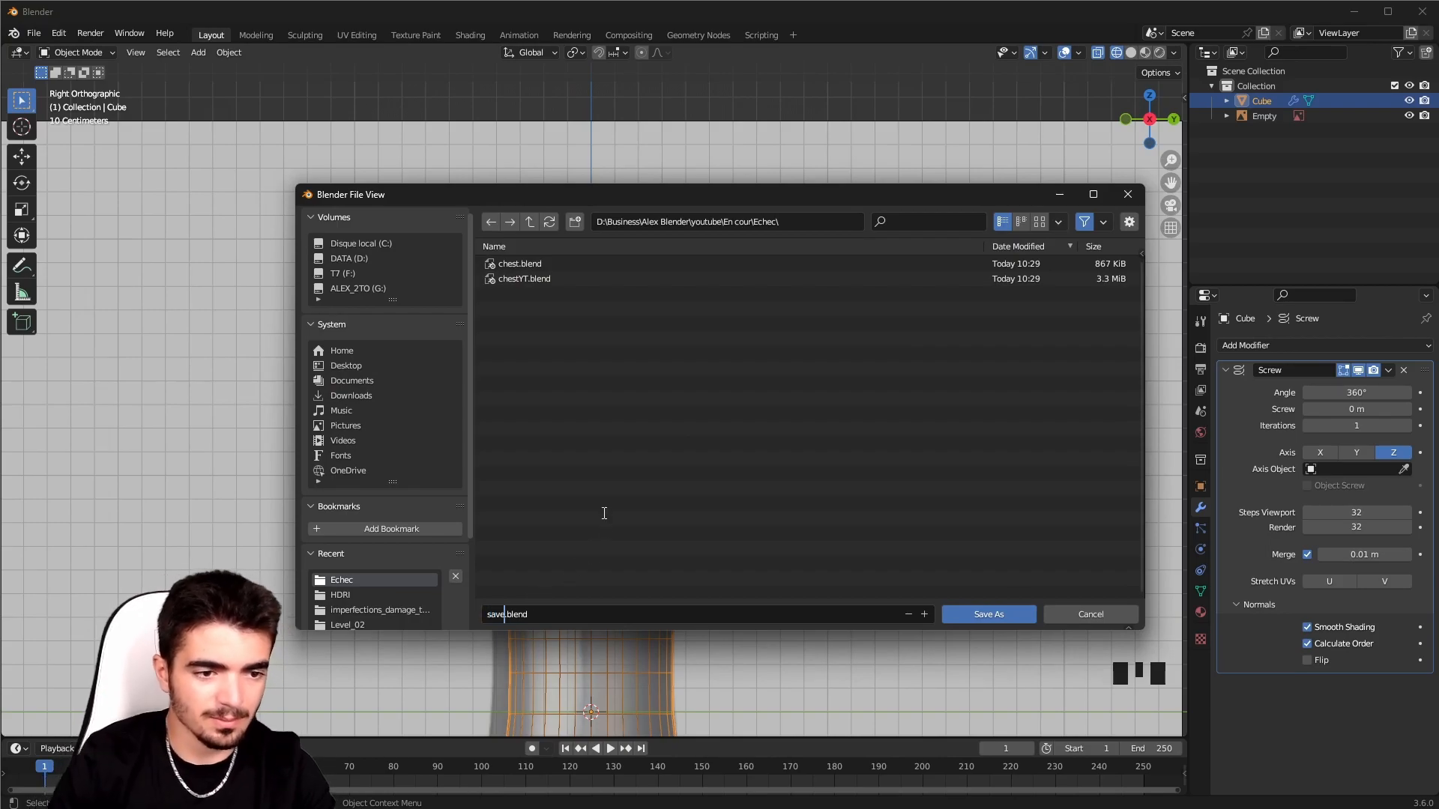
click(988, 615)
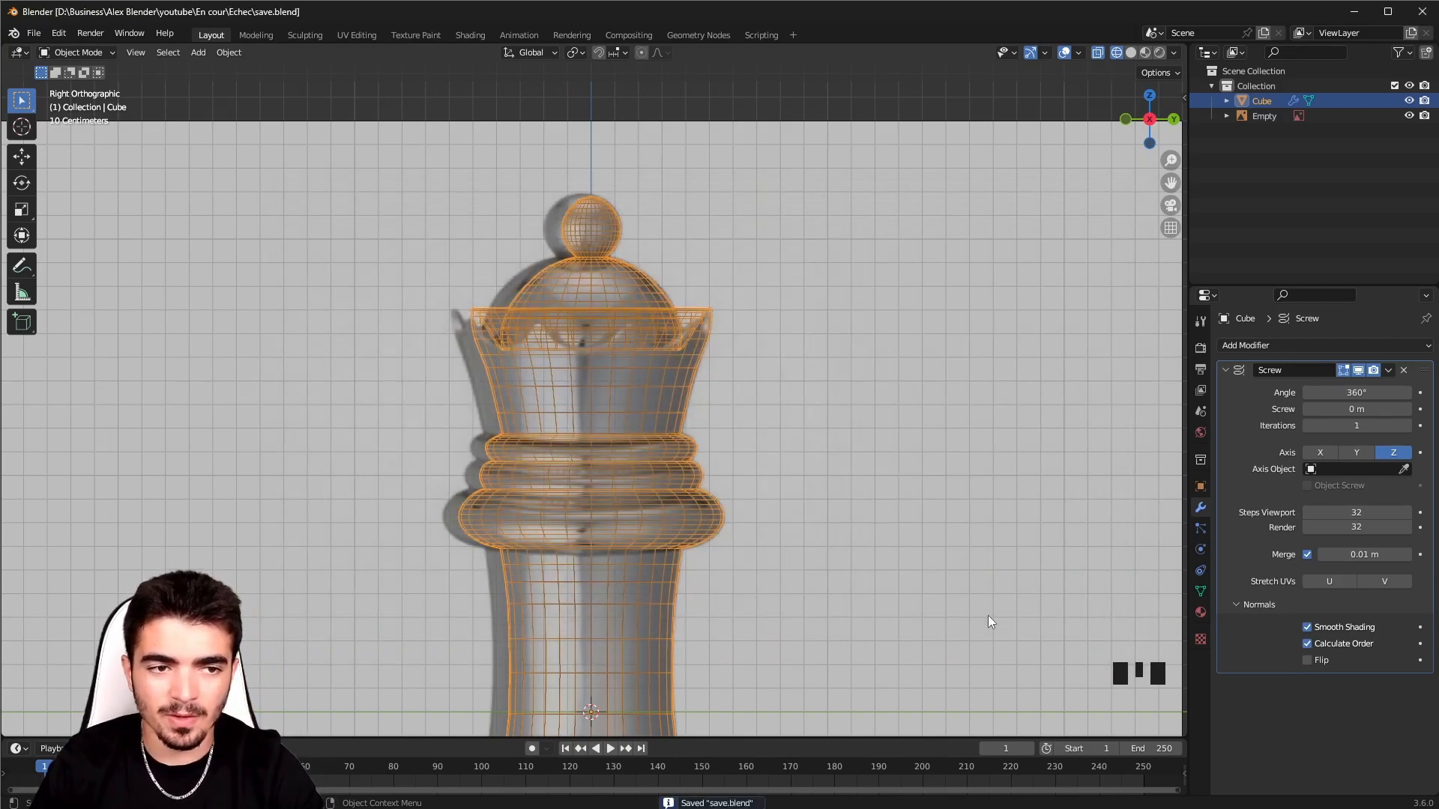
- Apply the Screw modifier to make the revolved queen a real mesh
click(1388, 370)
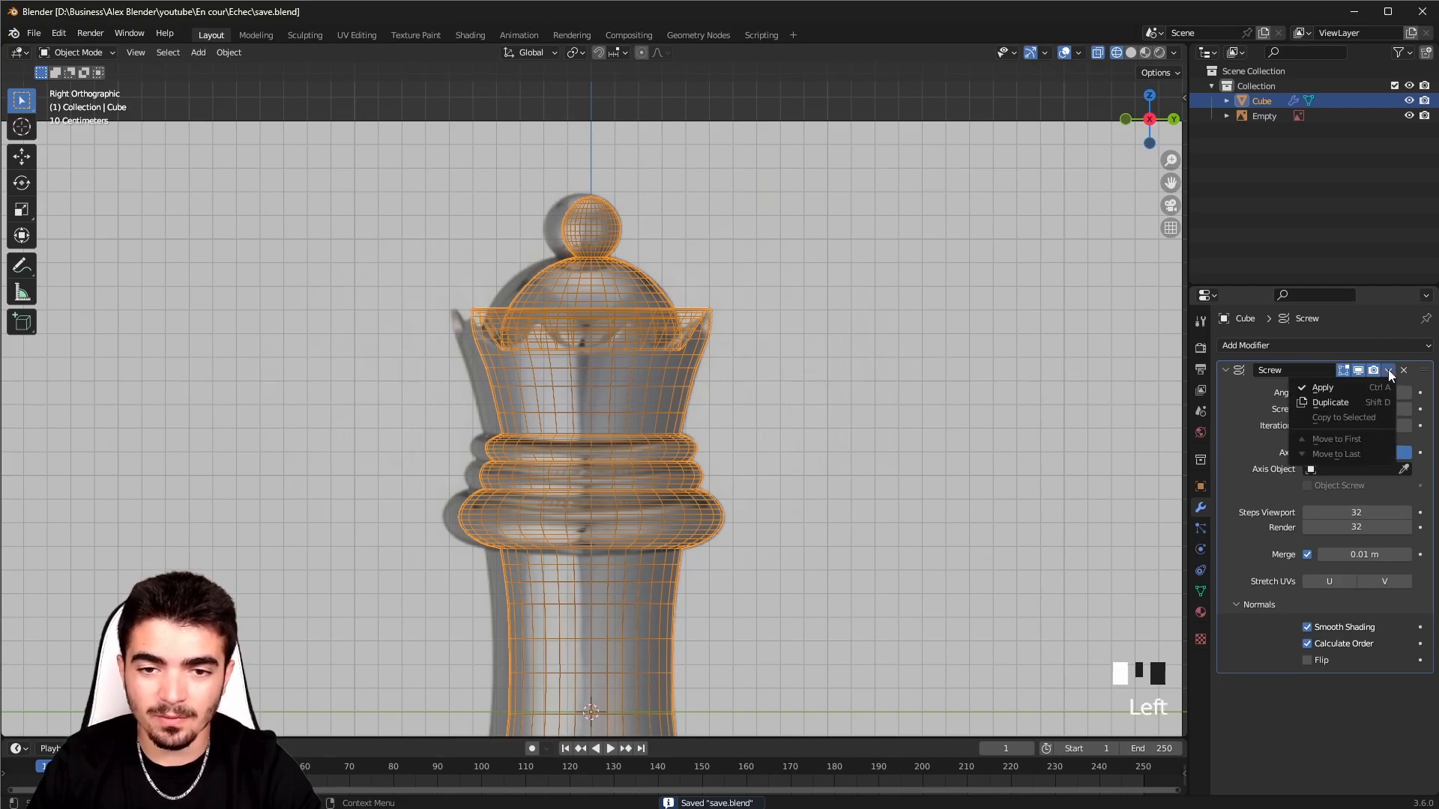
click(1324, 386)
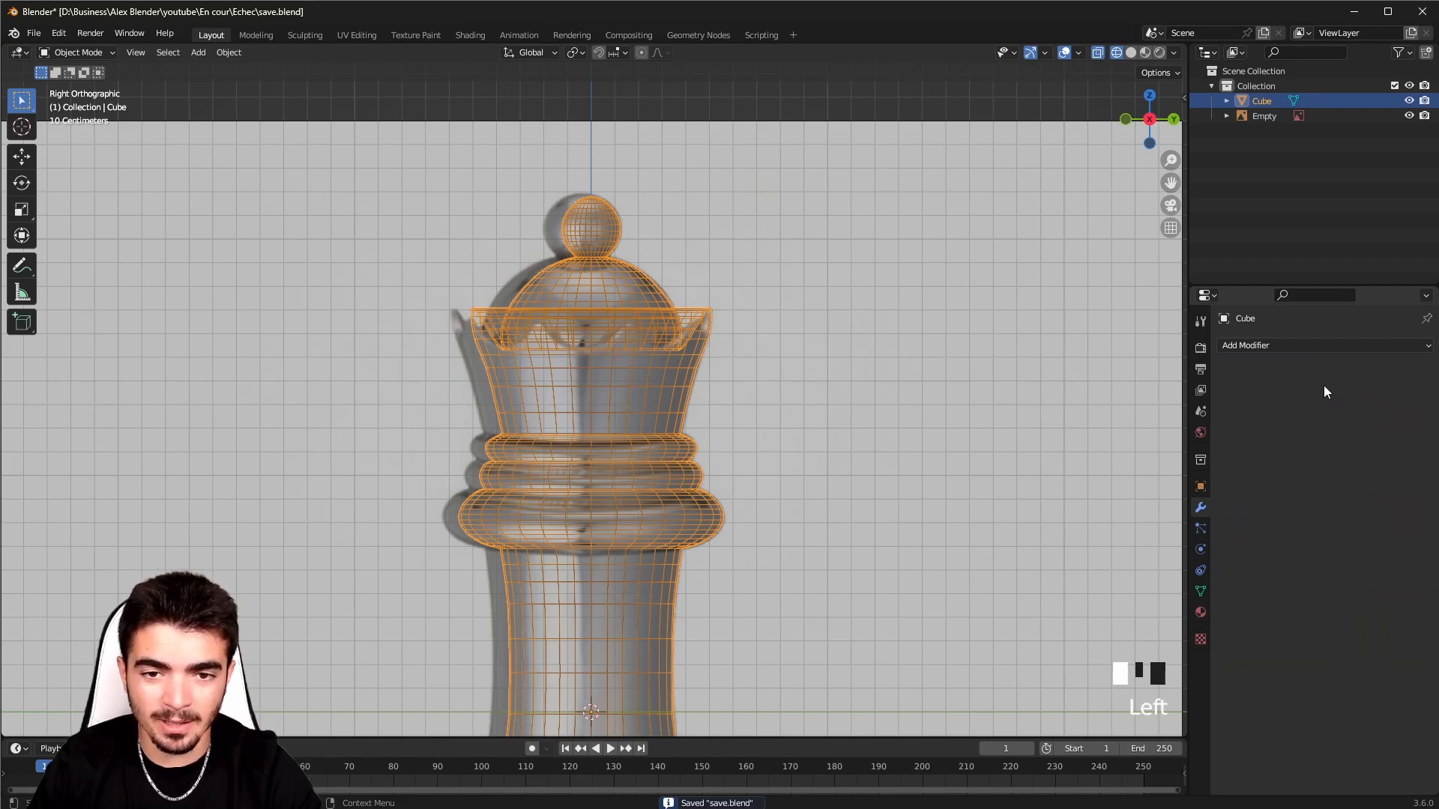
scroll(899, 479, down, 5)
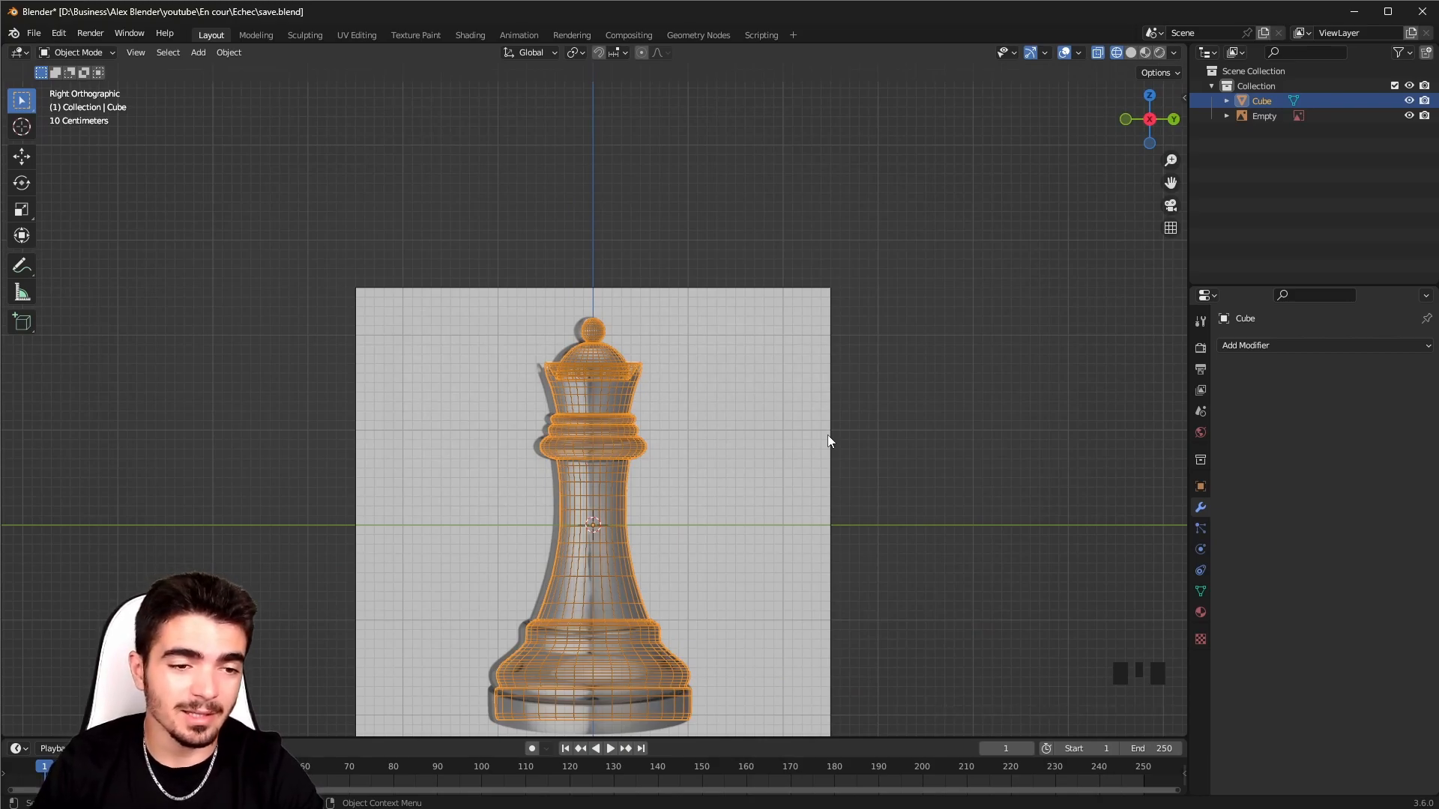
middle_drag(641, 472, 676, 505)
scroll(676, 505, up, 3)
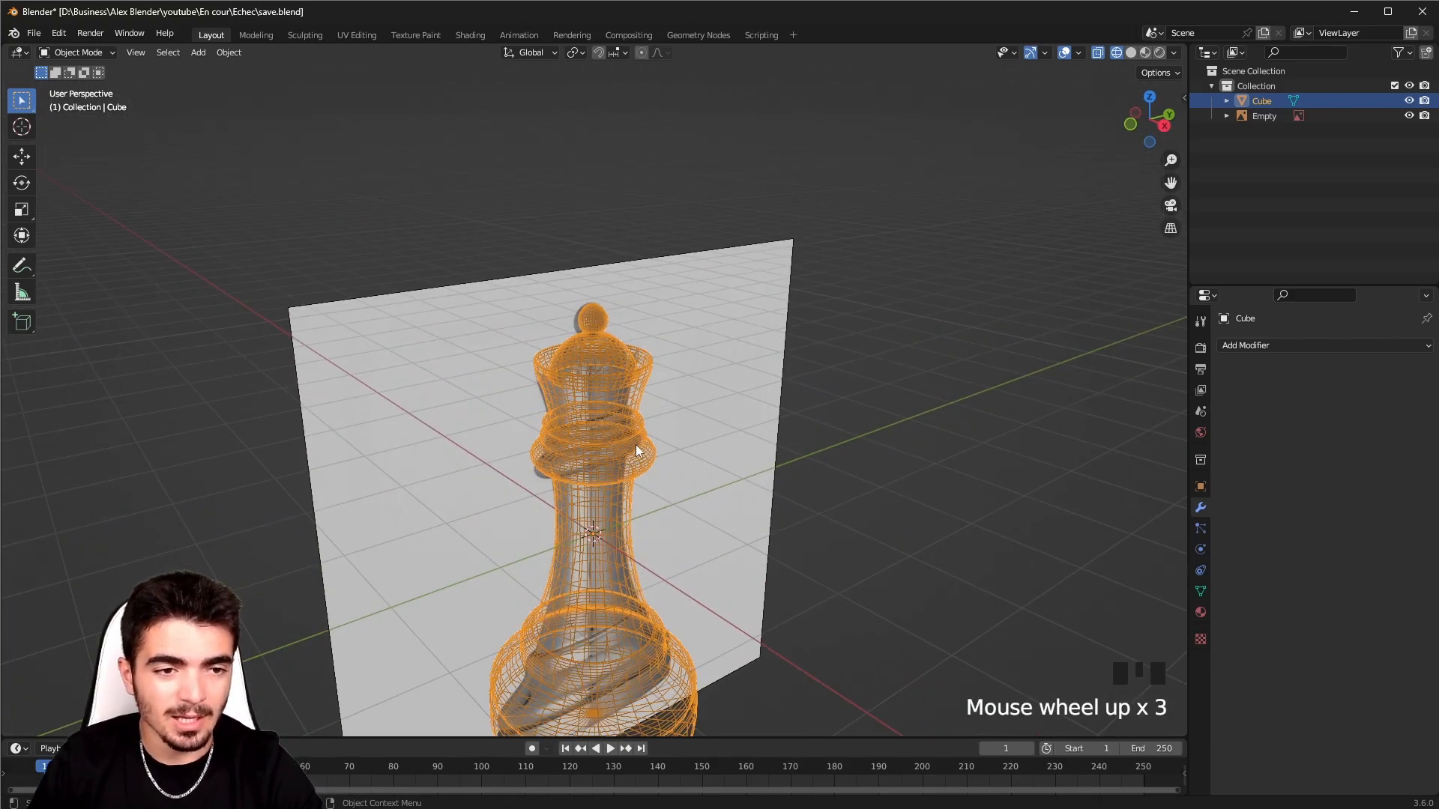
- Examine the revolved queen's head, crown and rings in solid shading from several angles
key(g)
right_click(931, 451)
key(z)
mouse_move(949, 454)
middle_down()
mouse_move(690, 387)
mouse_move(691, 327)
mouse_move(616, 491)
mouse_move(690, 524)
mouse_move(609, 423)
mouse_move(569, 322)
mouse_move(546, 169)
mouse_move(592, 111)
mouse_move(569, 524)
mouse_move(561, 473)
middle_up()
scroll(690, 524, up, 2)
scroll(568, 524, up, 2)
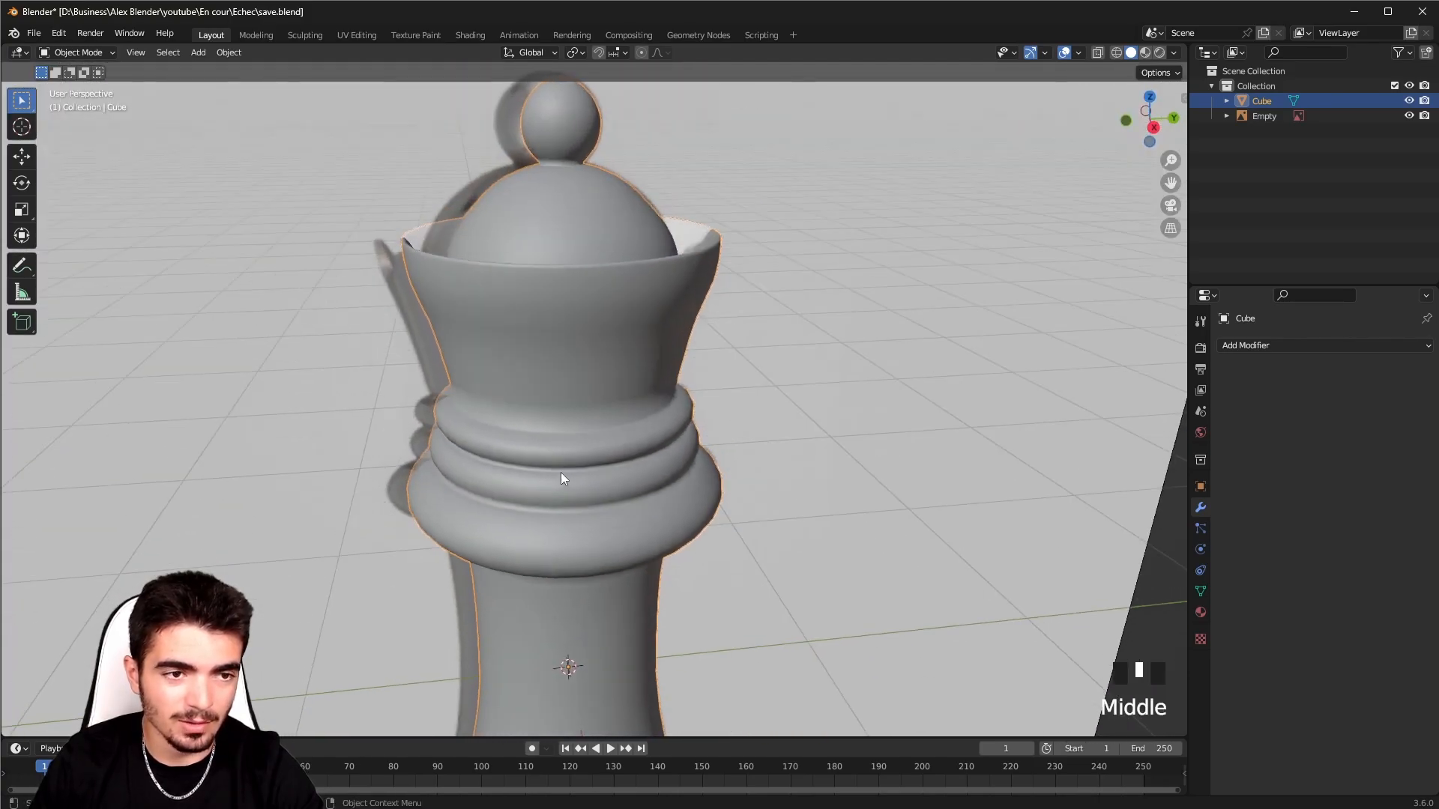
key(z)
scroll(423, 324, up, 2)
mouse_move(640, 363)
middle_down()
mouse_move(631, 385)
mouse_move(664, 381)
middle_up()
key(z)
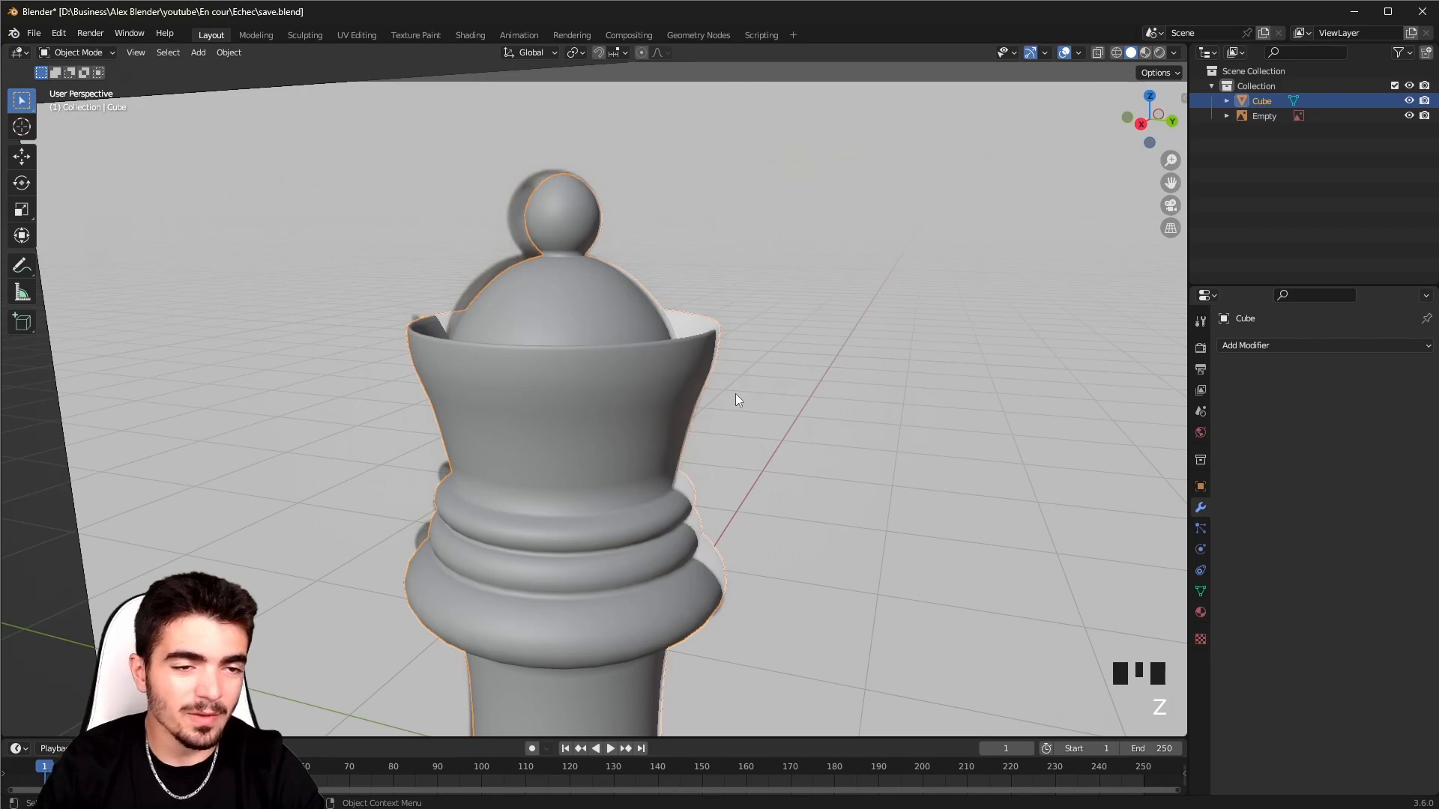
- Return to the right orthographic view of the queen's head and display it in wireframe shading
key(KP_1)
key(KP_3)
scroll(735, 400, down, 2)
mouse_move(717, 369)
shift+middle_down()
mouse_move(703, 408)
mouse_move(893, 410)
shift+middle_up()
scroll(719, 413, up, 2)
key(z)
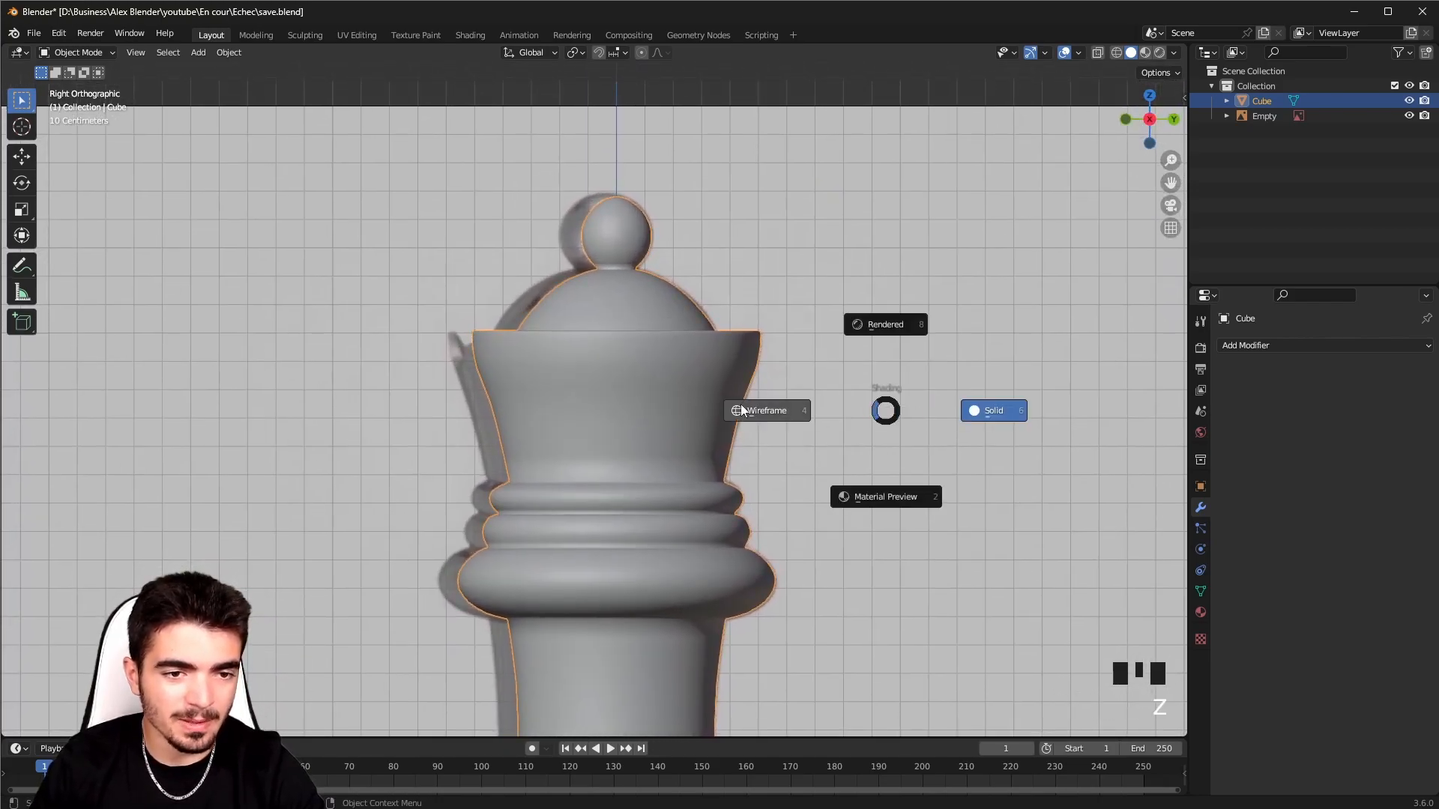
click(742, 411)
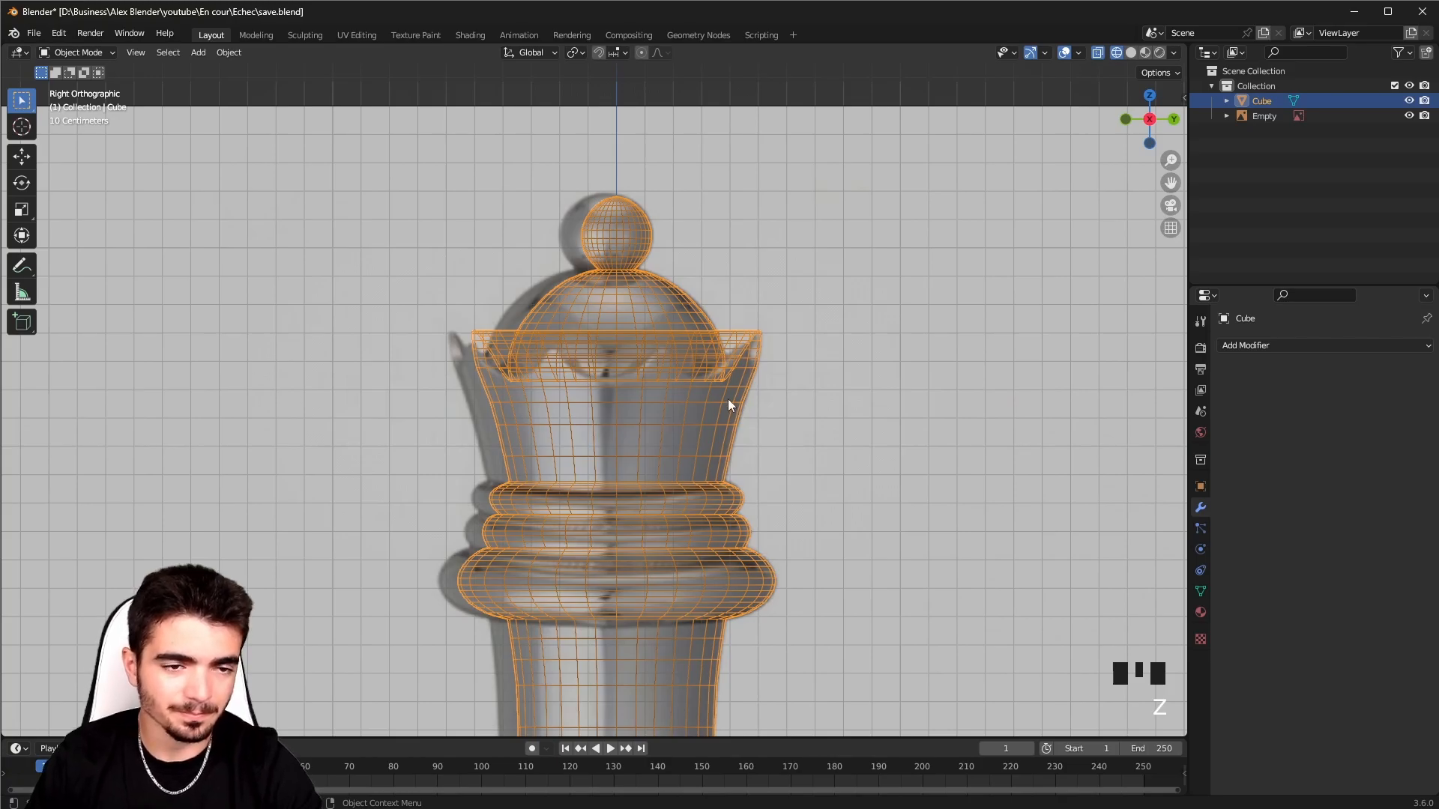
- Search the add-on preferences for "auto" and make sure the Mesh: Auto Mirror add-on is enabled
click(58, 33)
click(116, 254)
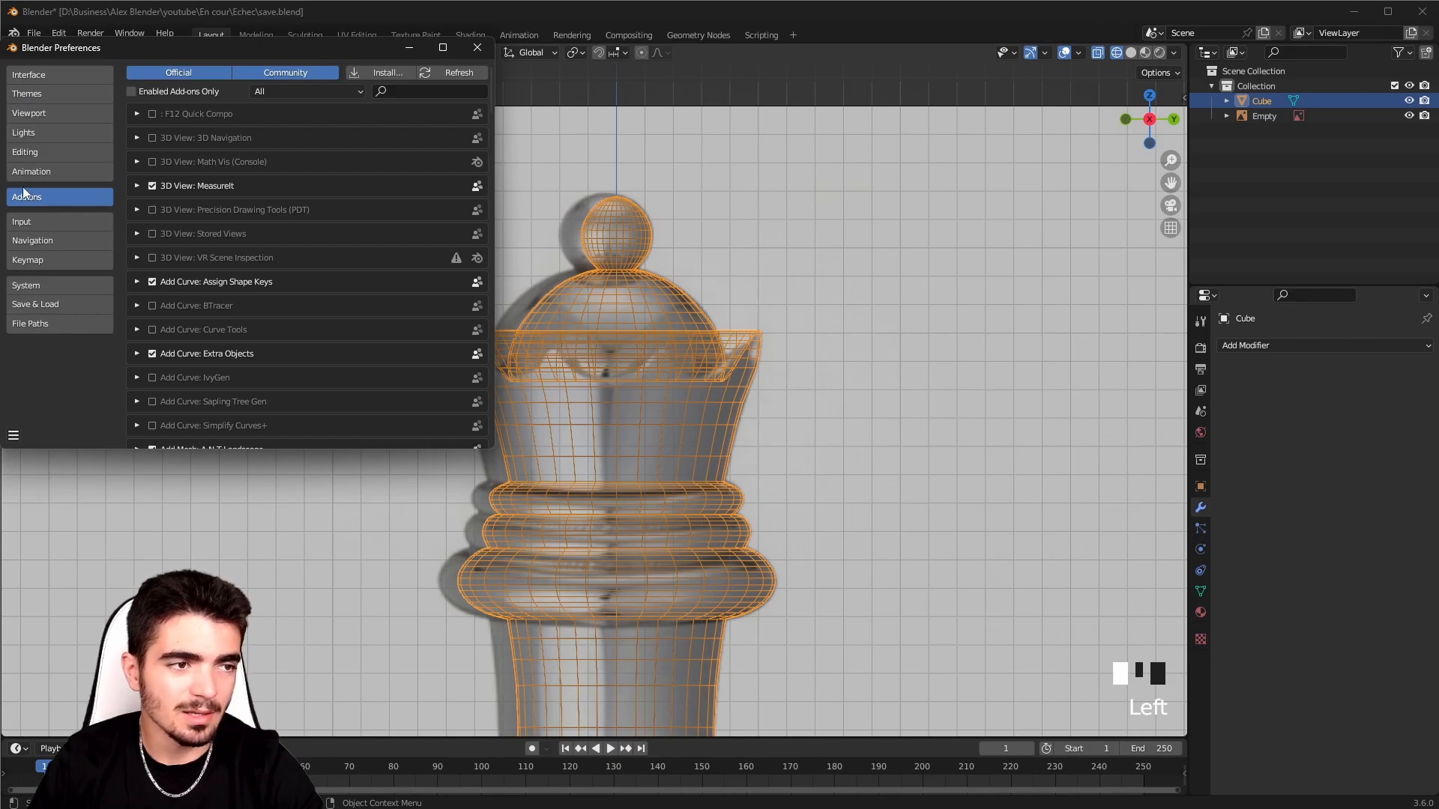
drag(149, 50, 568, 208)
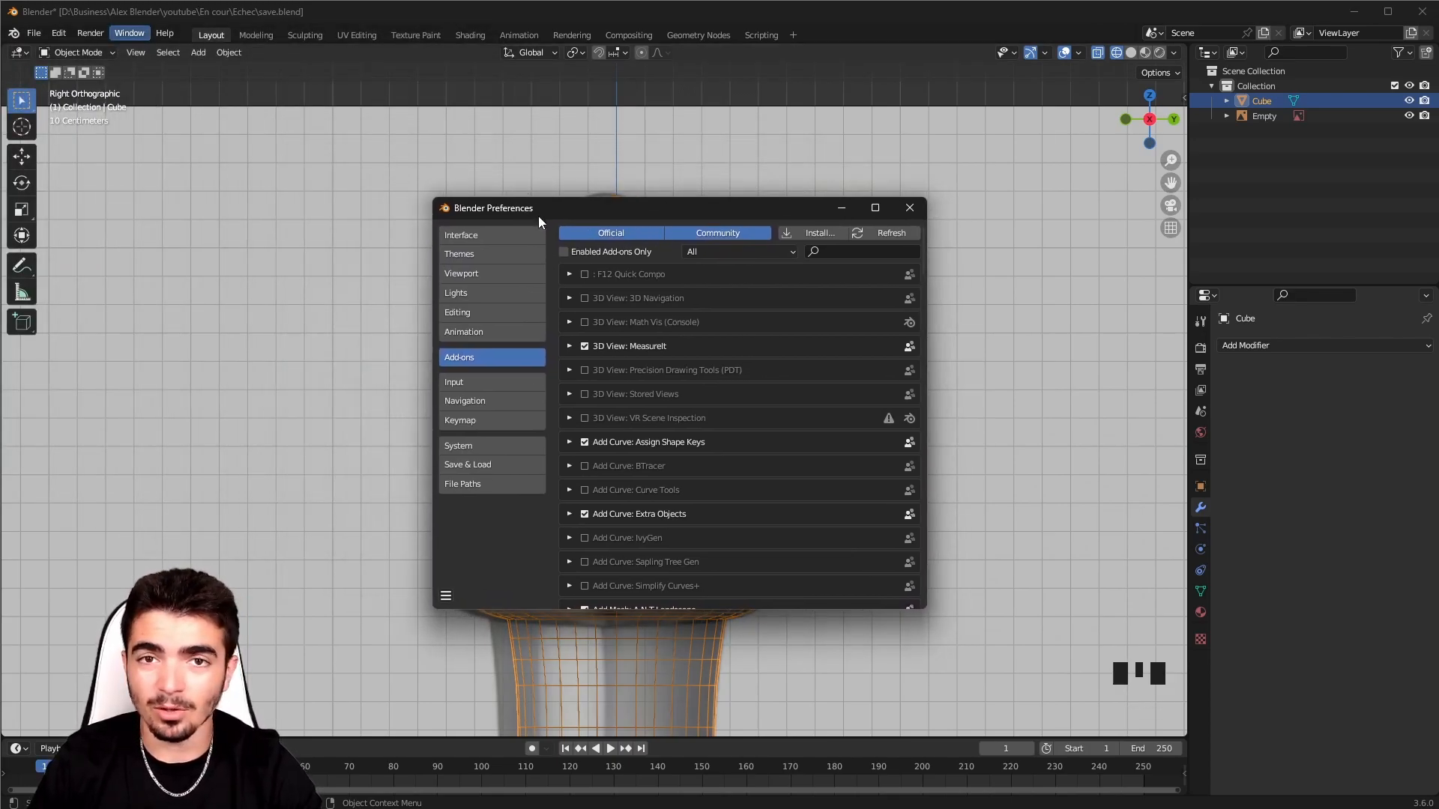
click(855, 257)
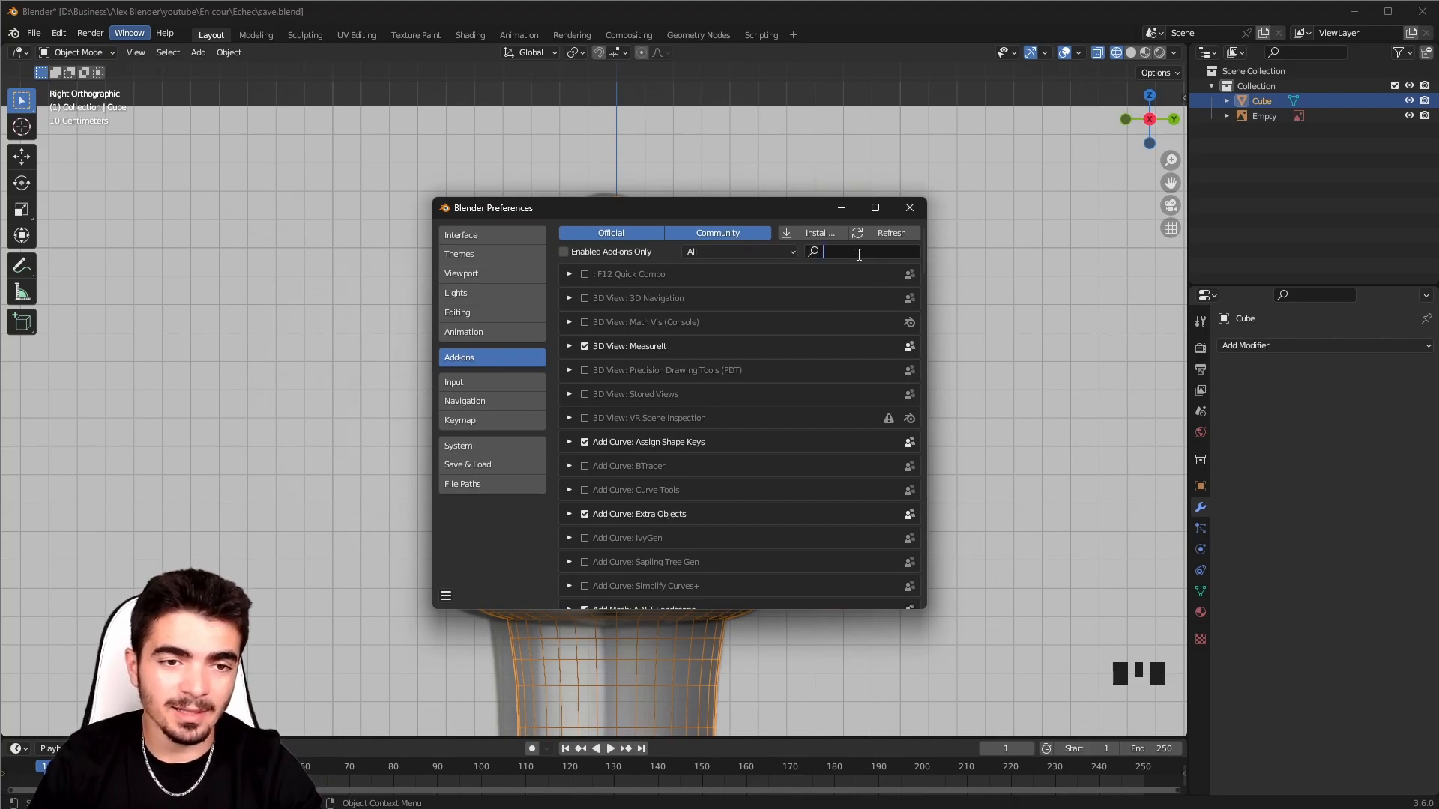
text(auto)
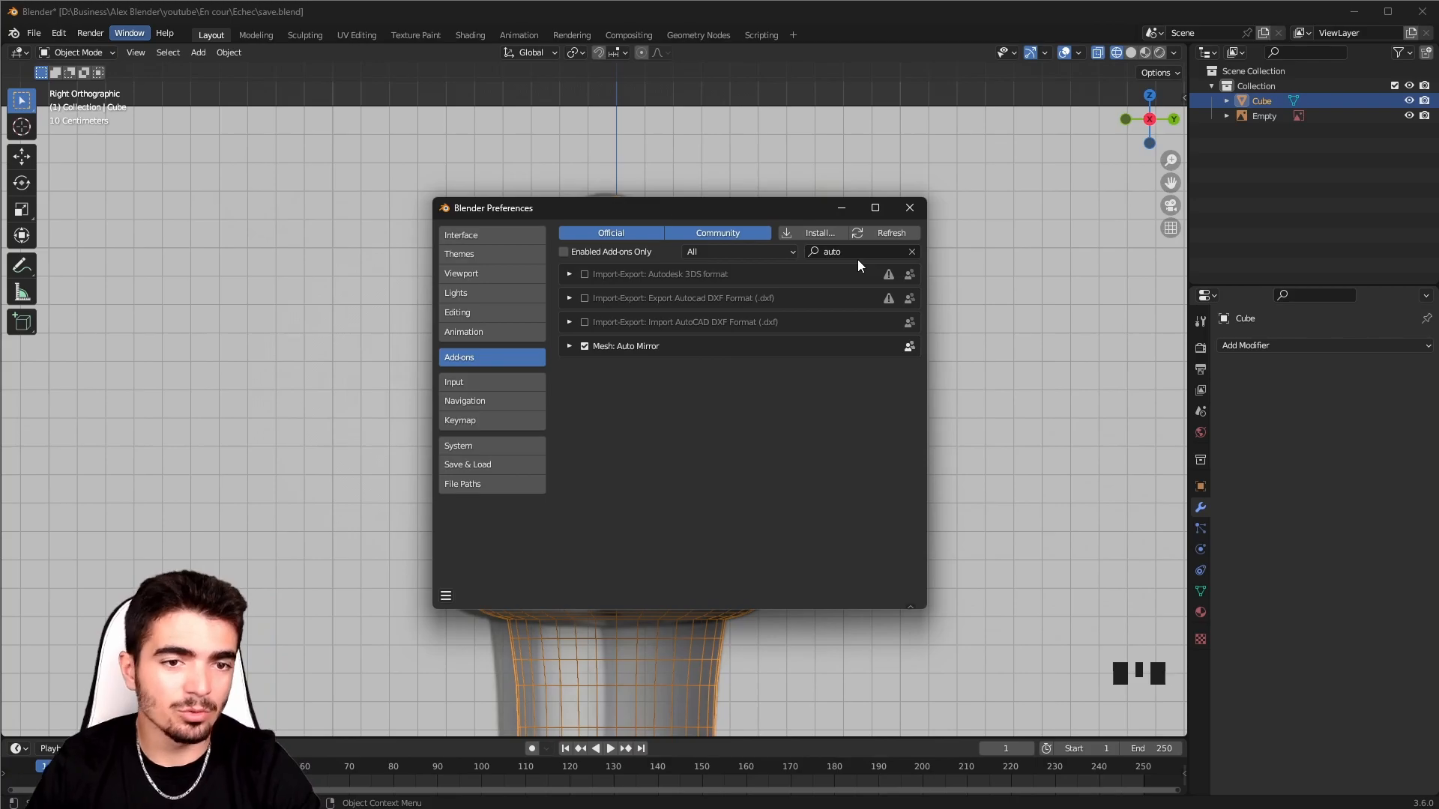
click(585, 349)
click(585, 348)
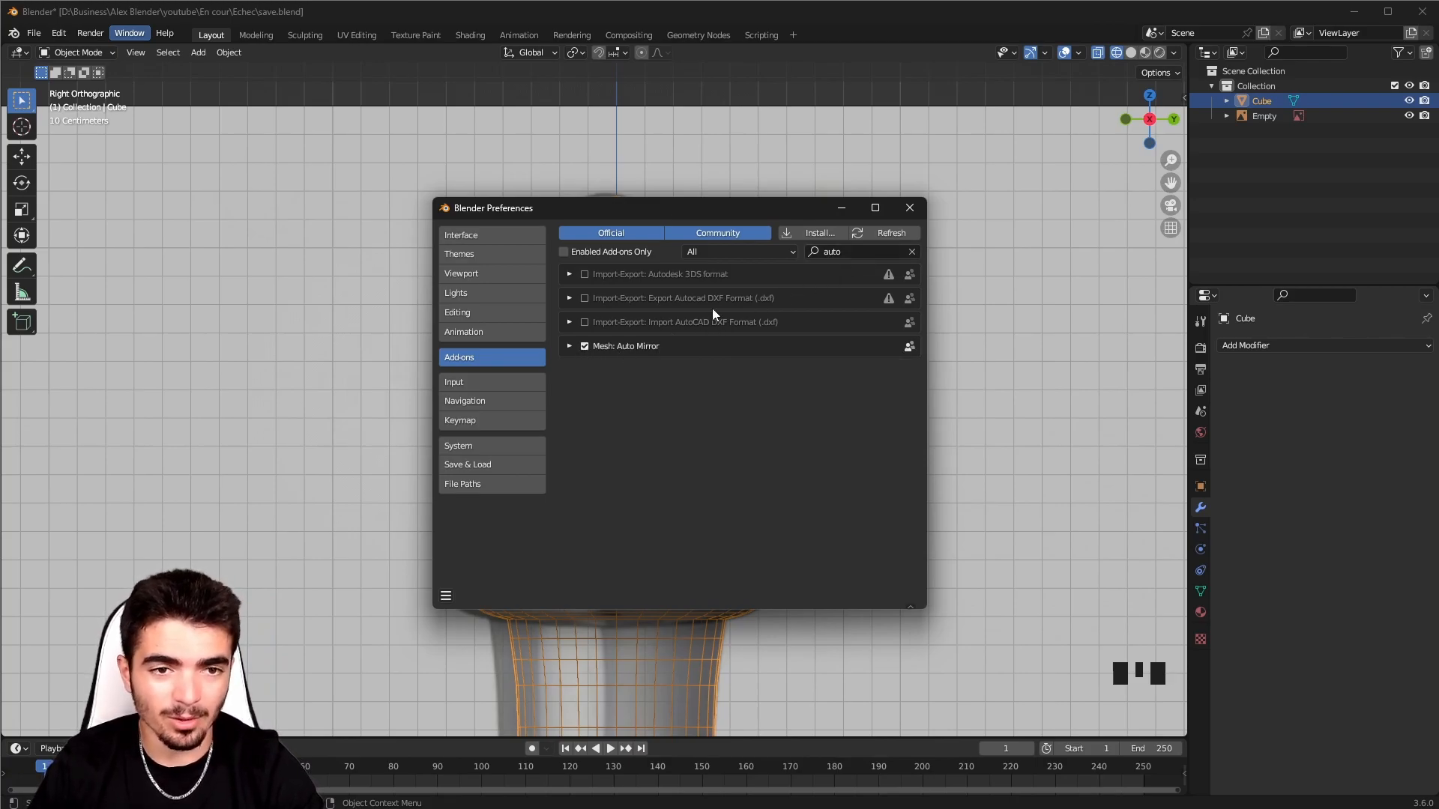
- Close the preferences and mirror the queen across the X axis with Auto Mirror, using the Positive orientation
click(908, 208)
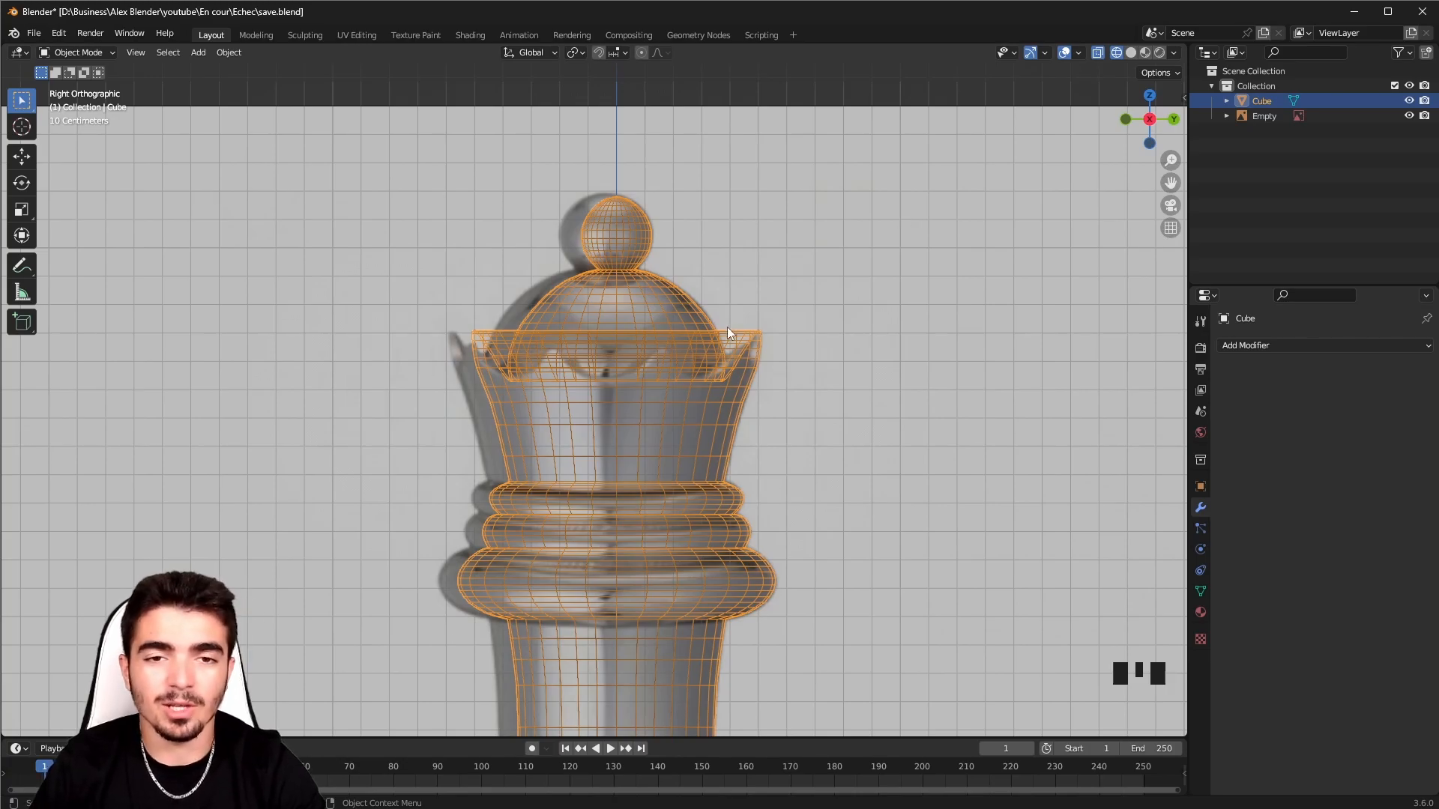
key(n)
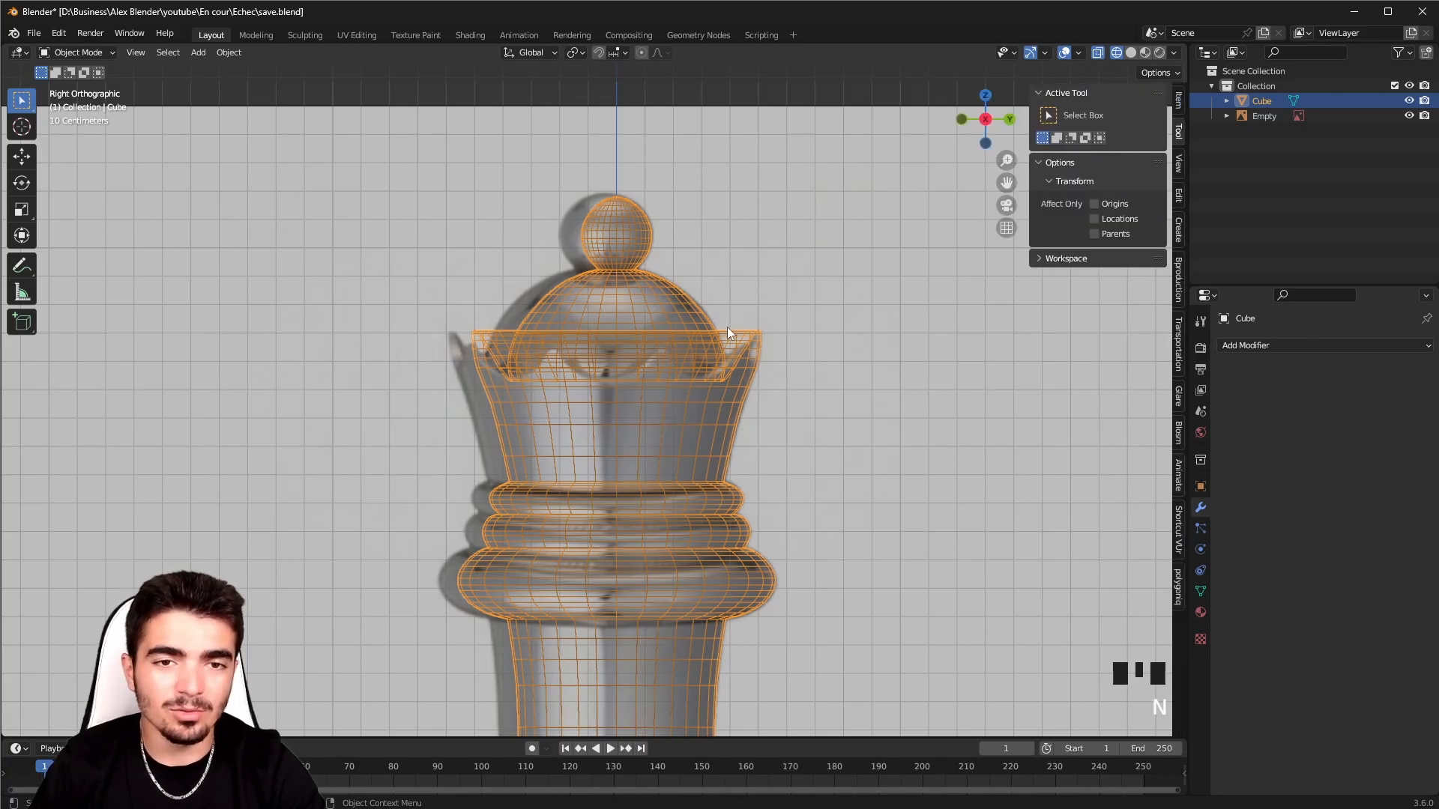
click(1177, 198)
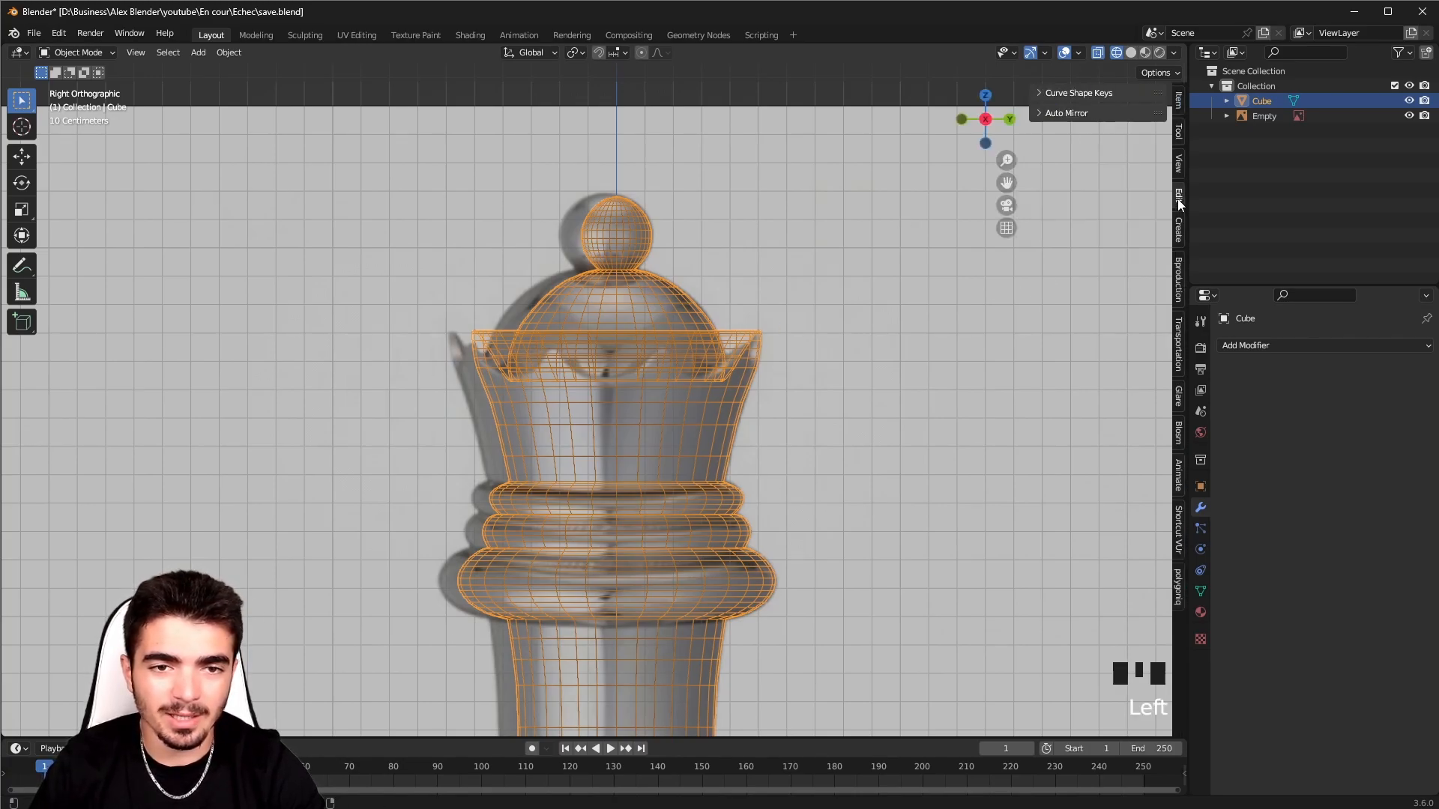
click(1057, 113)
click(1090, 141)
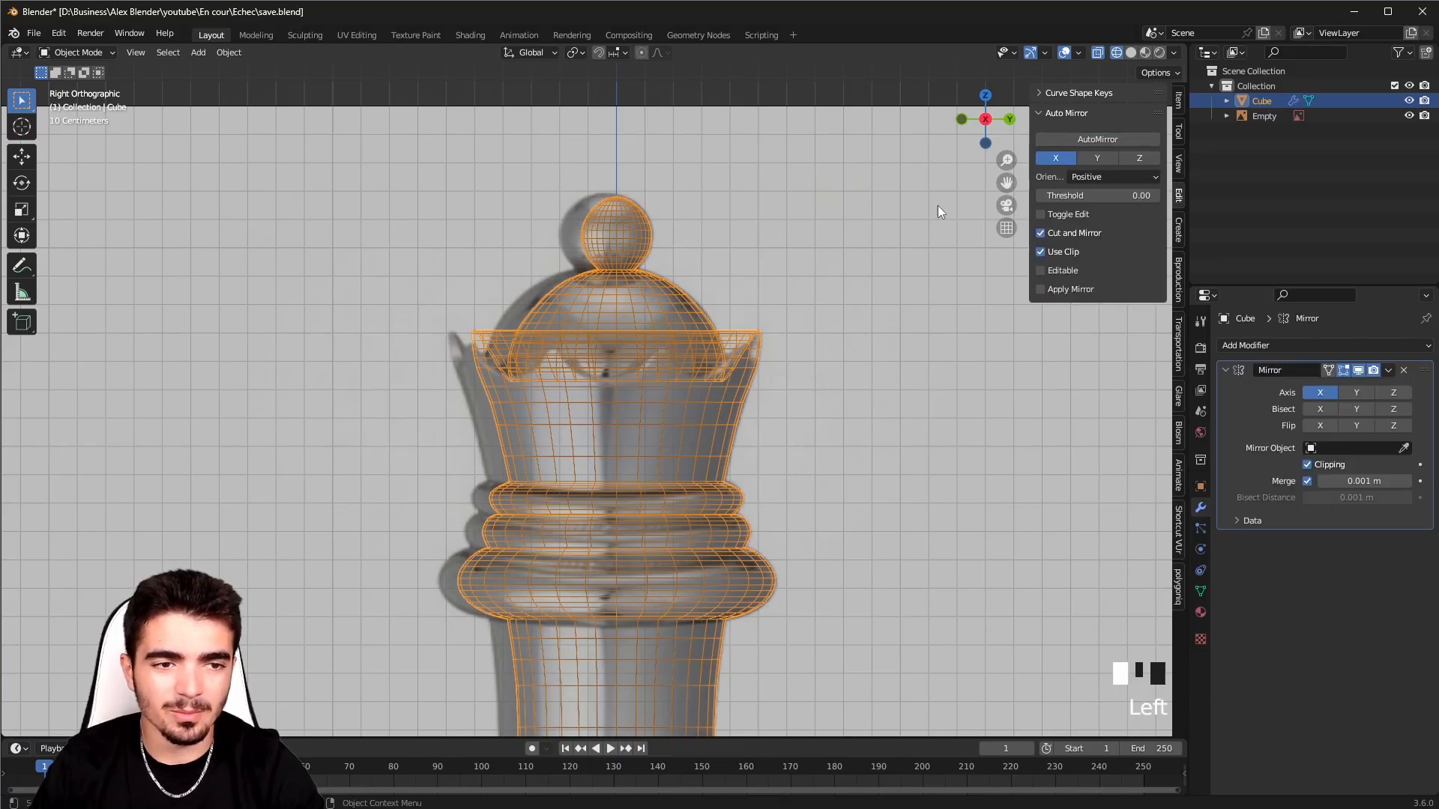
- Enter Edit Mode and try moving a vertex on the queen's head to check the X mirror
key(Tab)
middle_drag(973, 188, 603, 383)
middle_drag(404, 328, 550, 439)
click(462, 406)
middle_drag(637, 347, 553, 363)
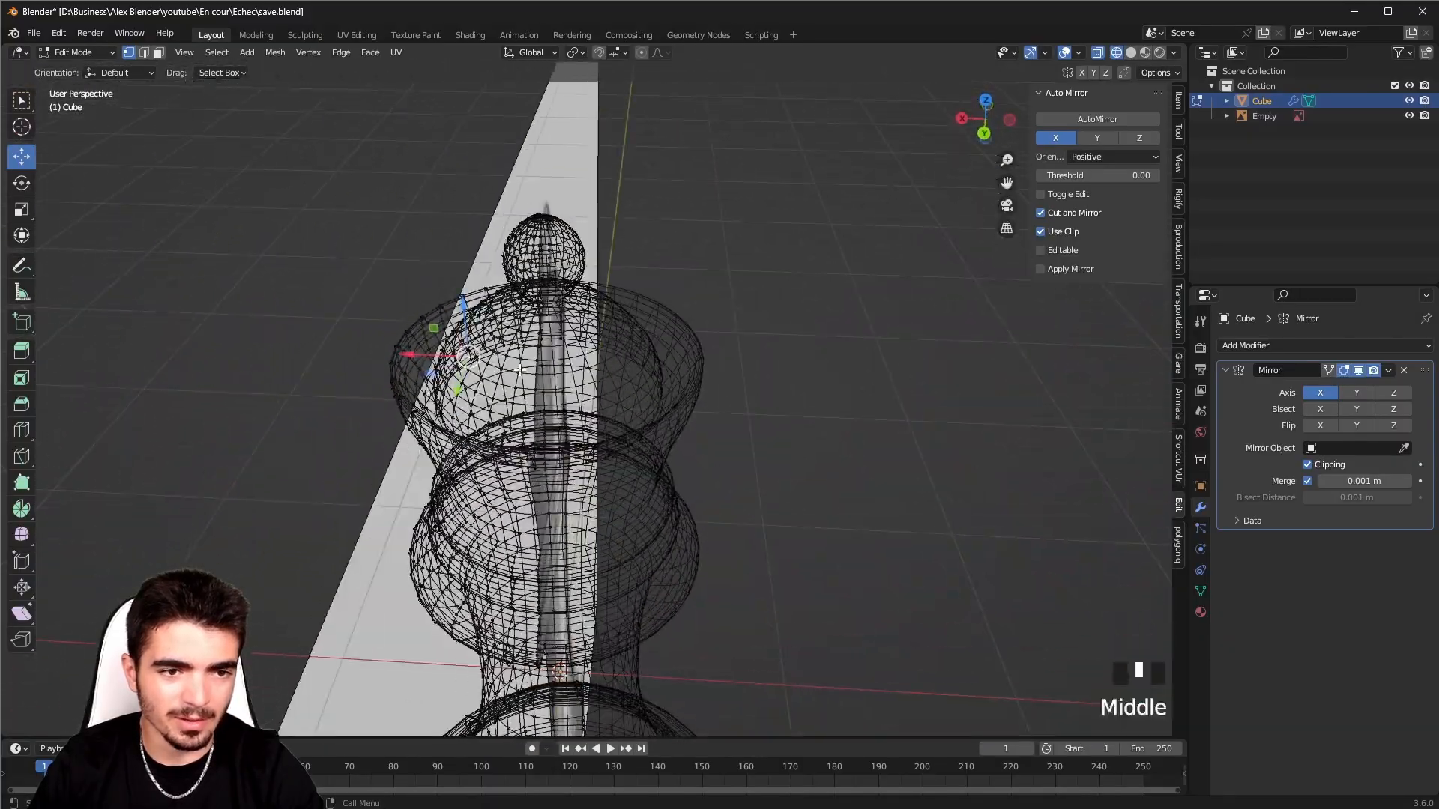
key(g)
click(381, 261)
middle_drag(381, 261, 974, 165)
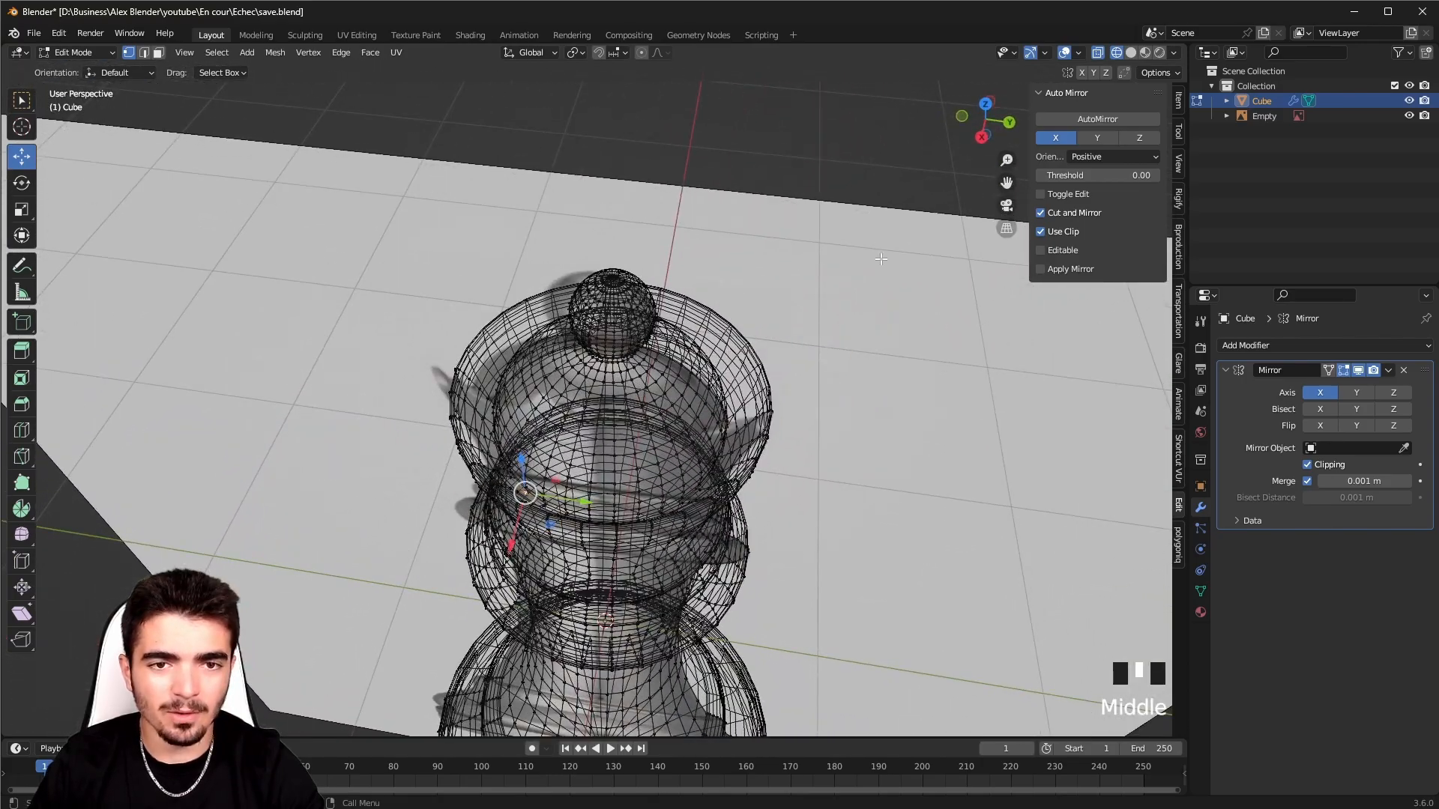
- Mirror the queen across the Y axis as well with Auto Mirror, using the Negative orientation
click(1099, 138)
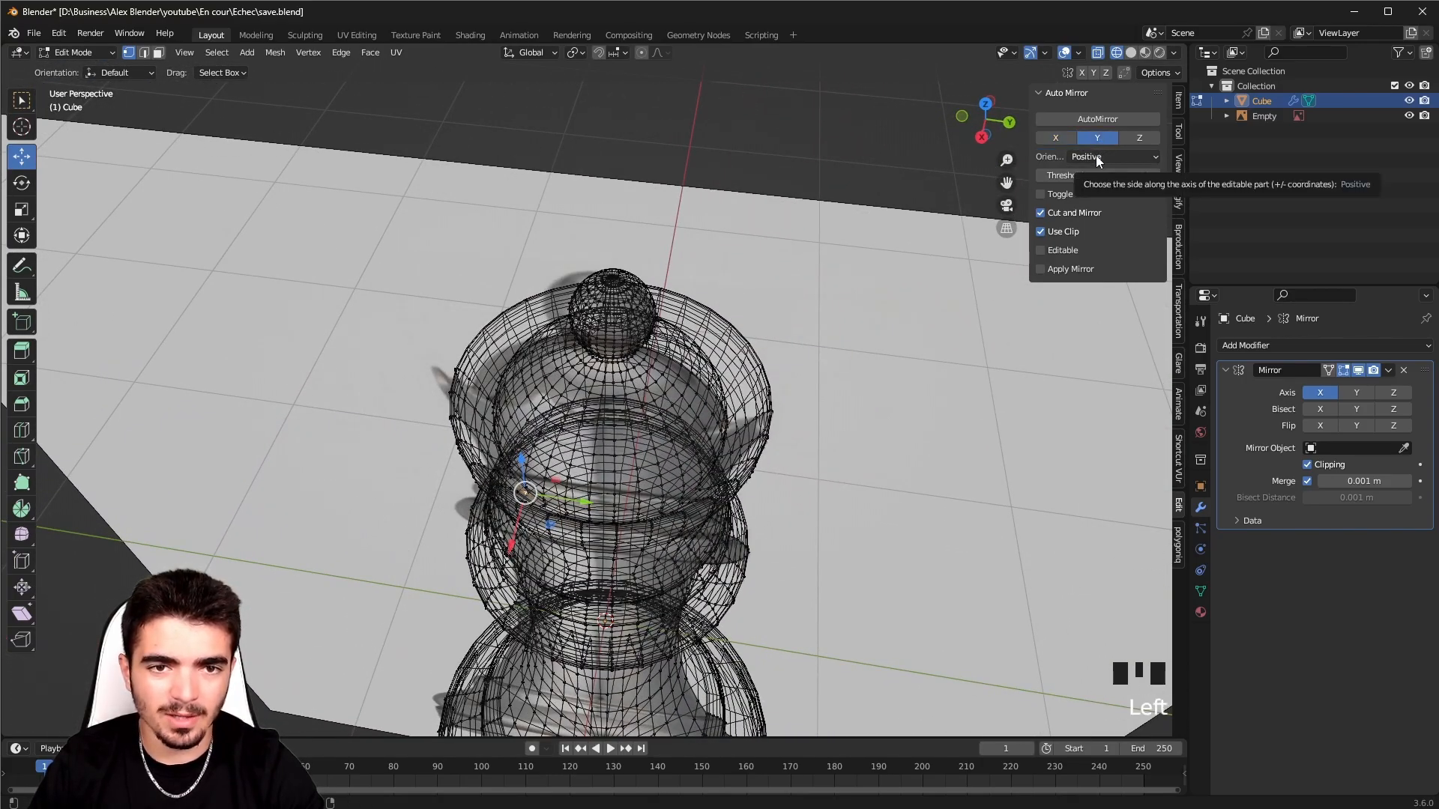
click(1095, 156)
click(1092, 192)
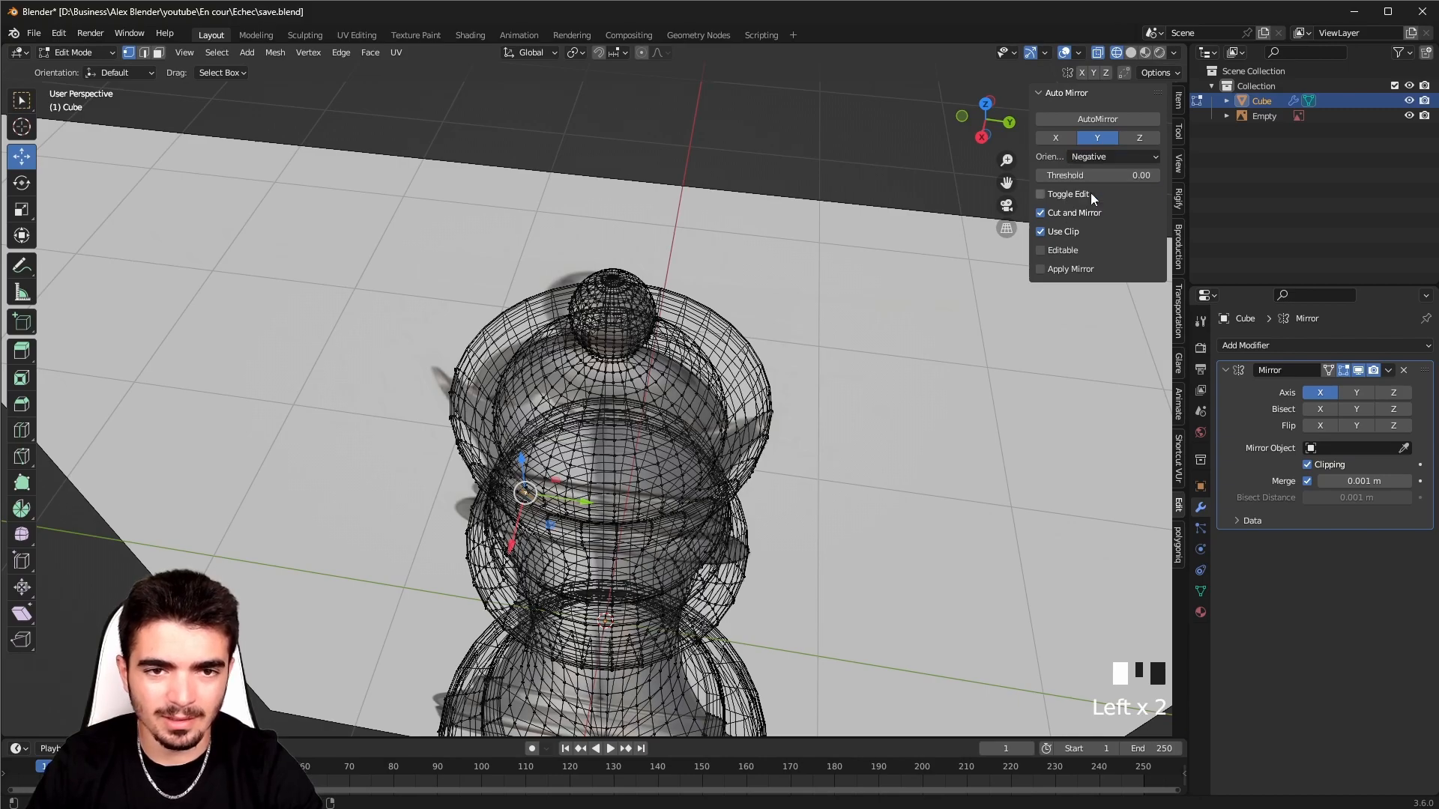
click(1095, 119)
- Try moving a vertex in the remaining quarter of the mesh to check mirroring on both axes
scroll(704, 401, down, 2)
middle_drag(704, 401, 731, 369)
click(681, 411)
click(562, 416)
middle_drag(565, 414, 603, 427)
scroll(592, 420, up, 2)
key(g)
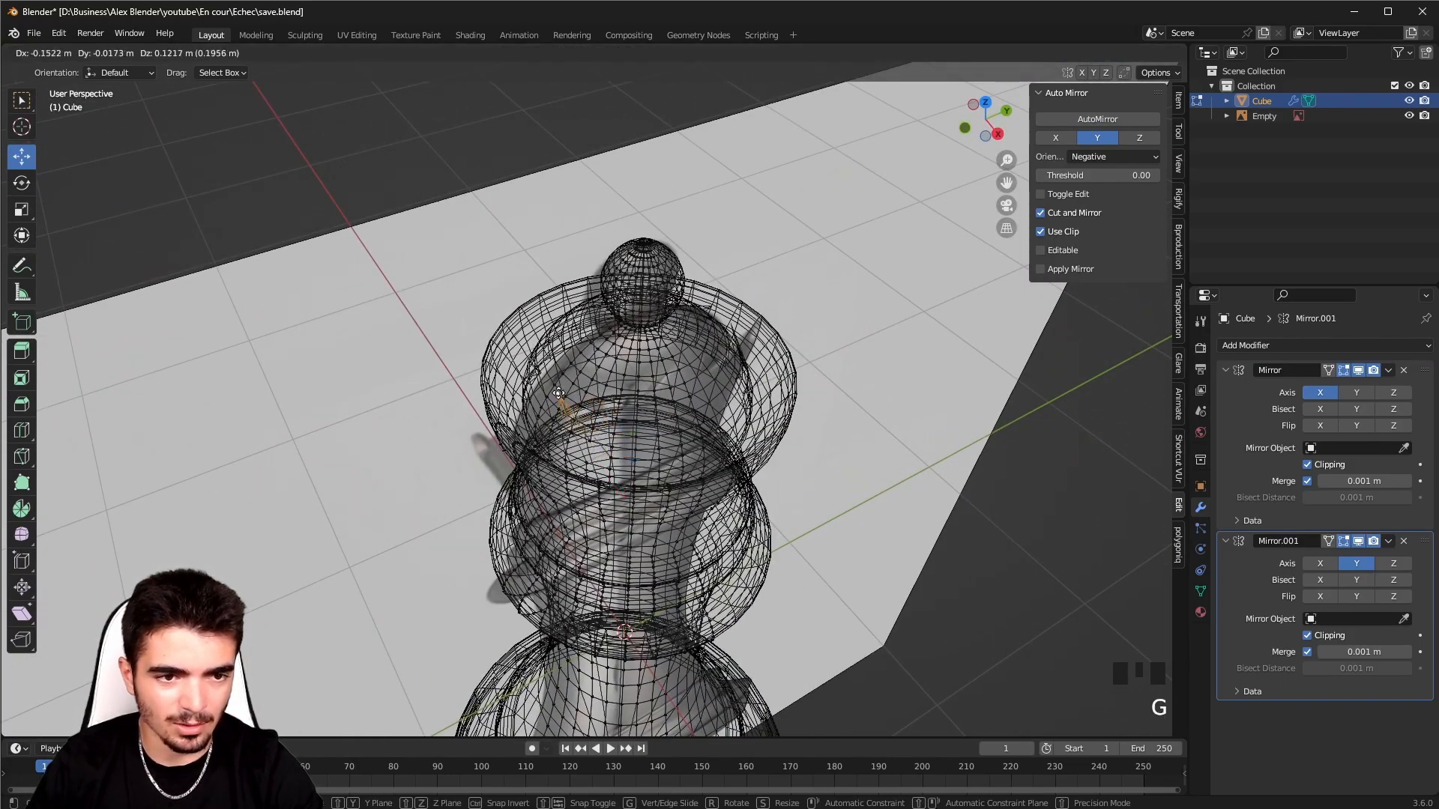
click(649, 382)
middle_drag(652, 379, 532, 343)
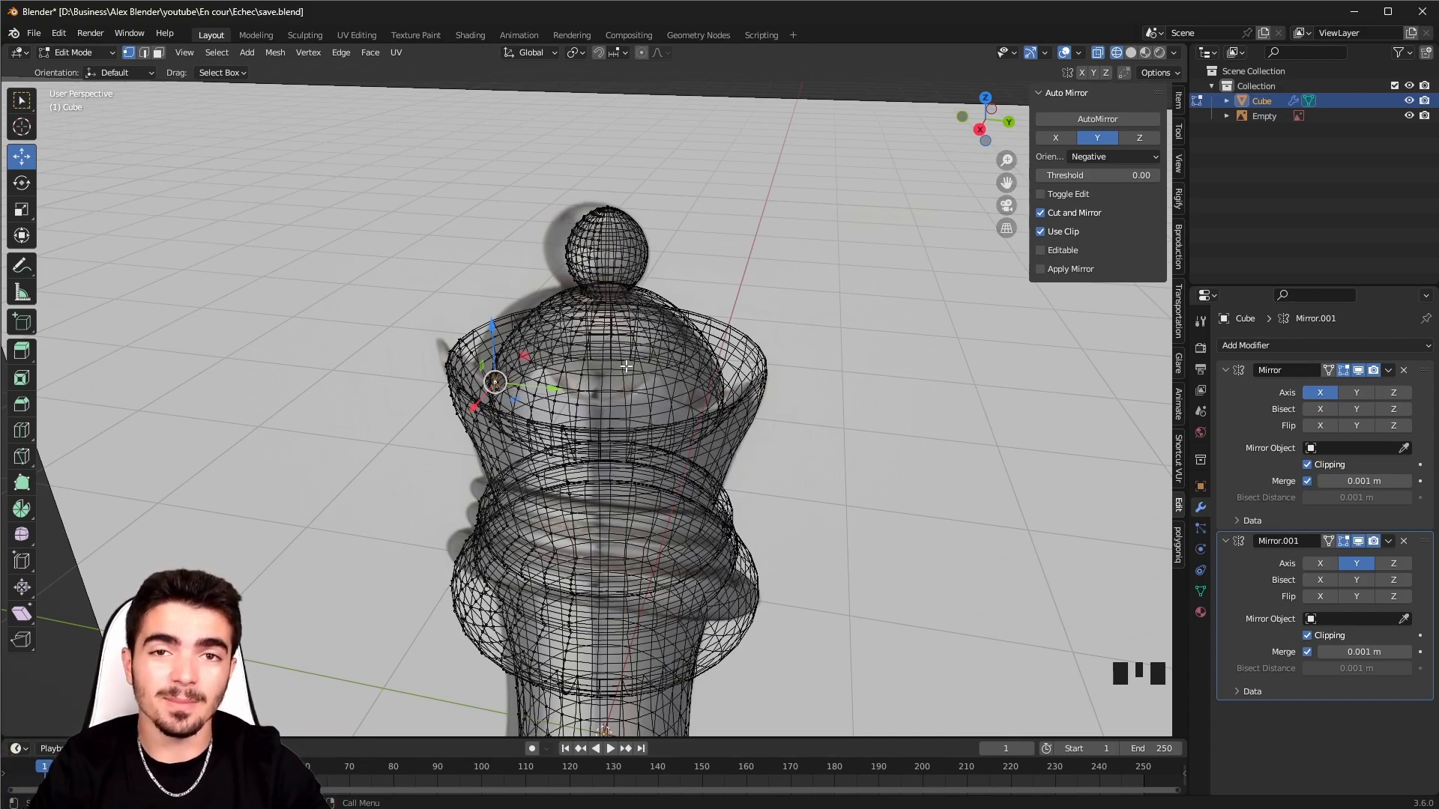
- Enable both X and Y axes in the first Mirror modifier and remove the redundant Mirror.001 modifier
middle_drag(535, 405, 761, 444)
scroll(663, 431, up, 2)
click(1238, 403)
click(1238, 596)
click(1231, 476)
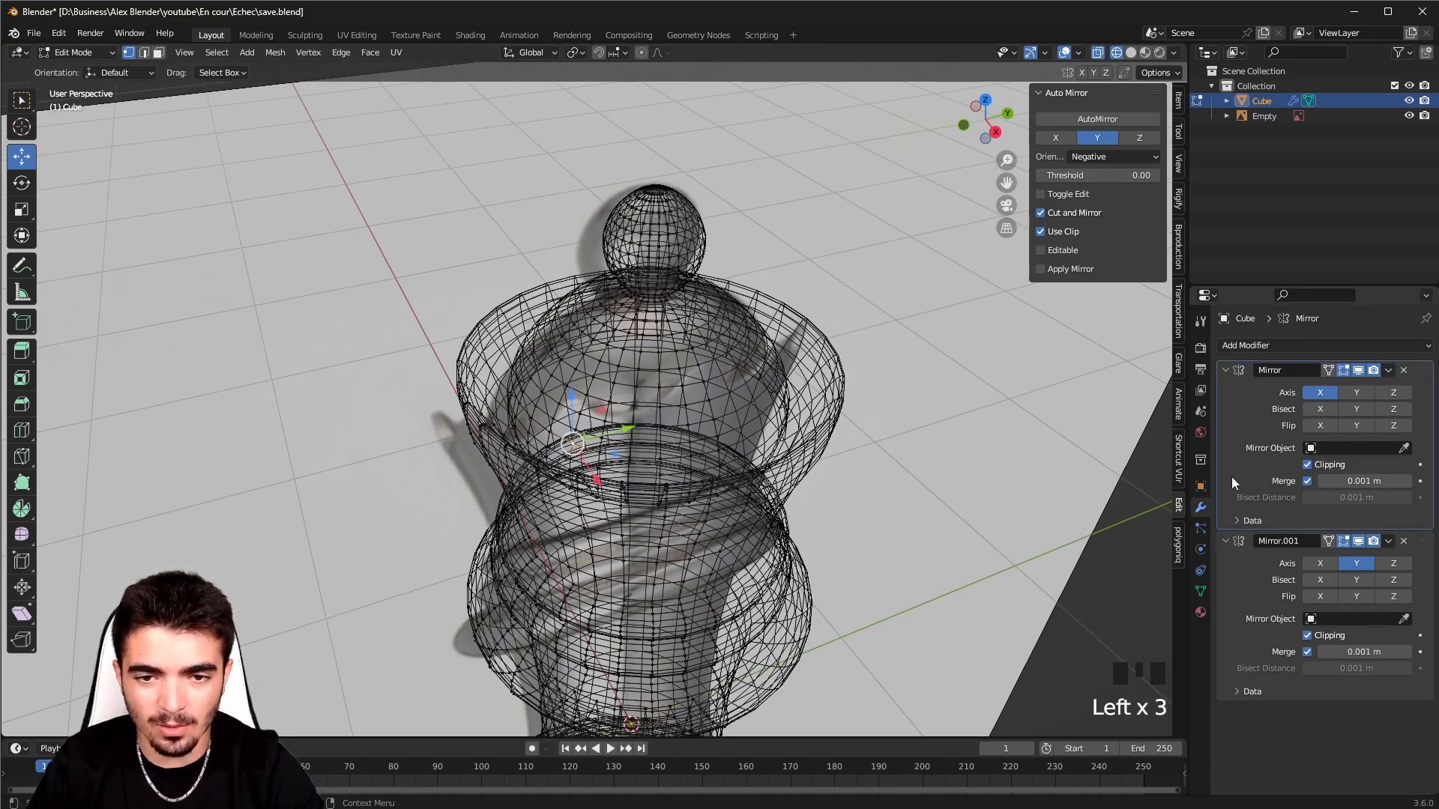
shift+click(1352, 393)
middle_drag(814, 441, 869, 443)
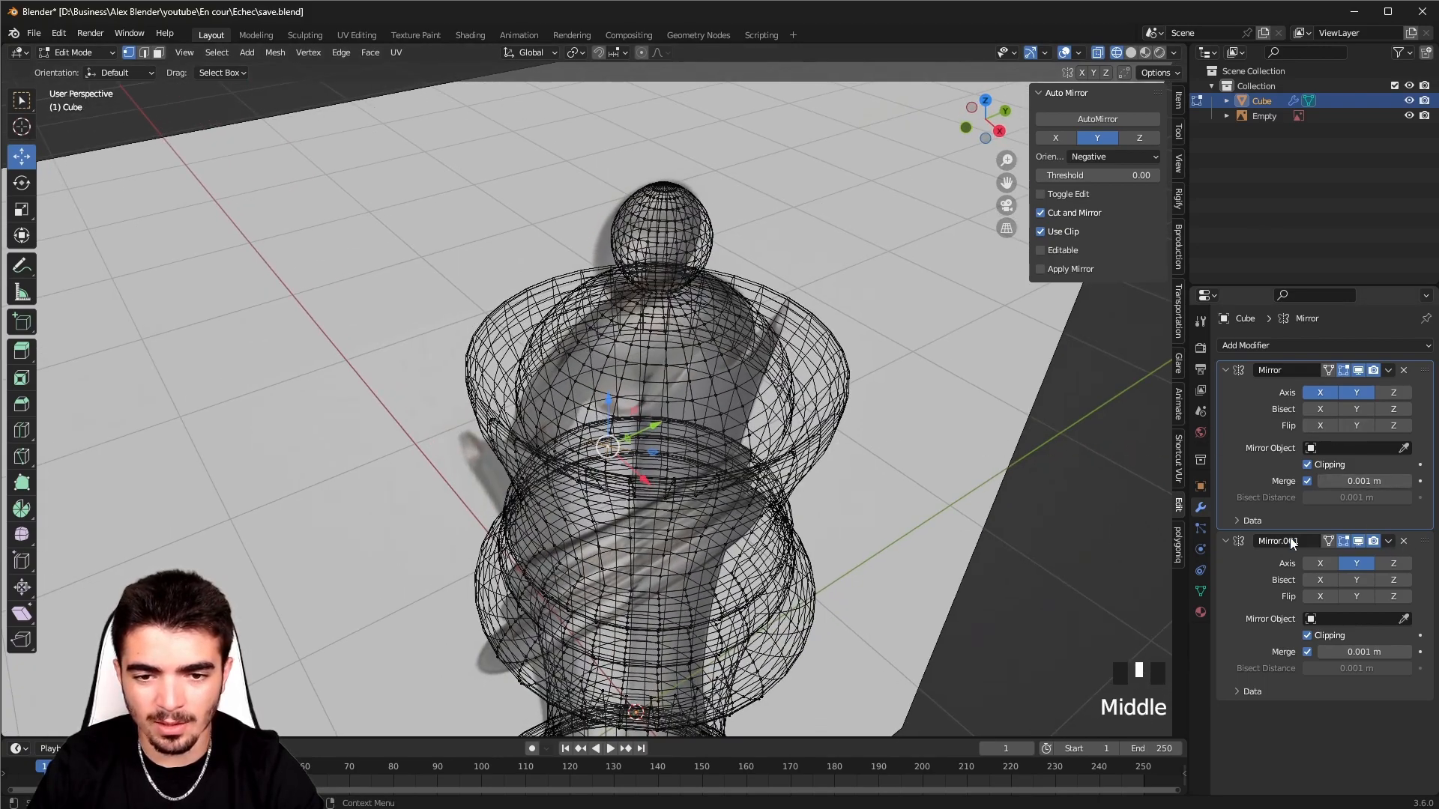
click(1404, 543)
- Snap the 3D cursor to the topmost vertex of the ball on the queen's head
middle_drag(719, 449, 817, 382)
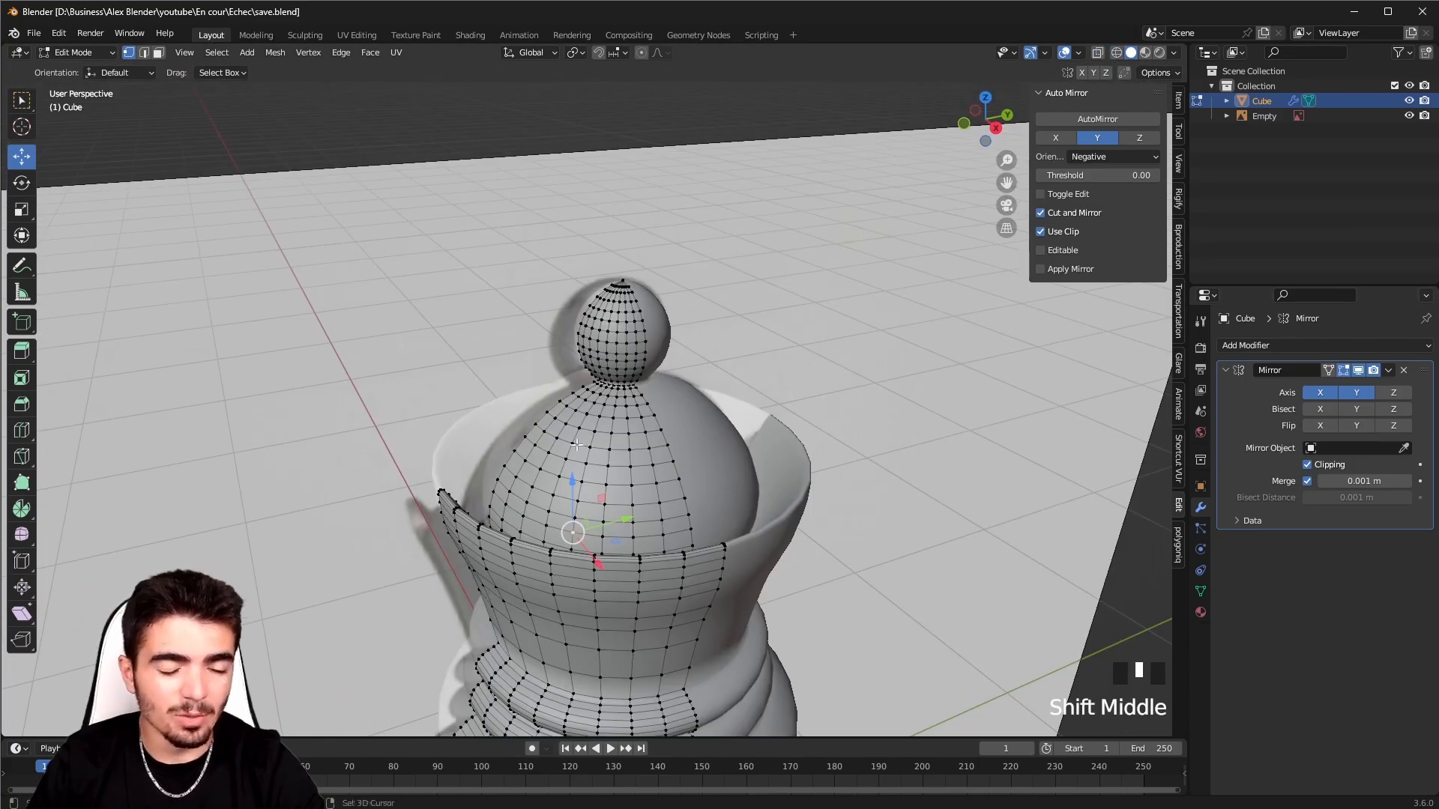
shift+middle_drag(576, 445, 637, 290)
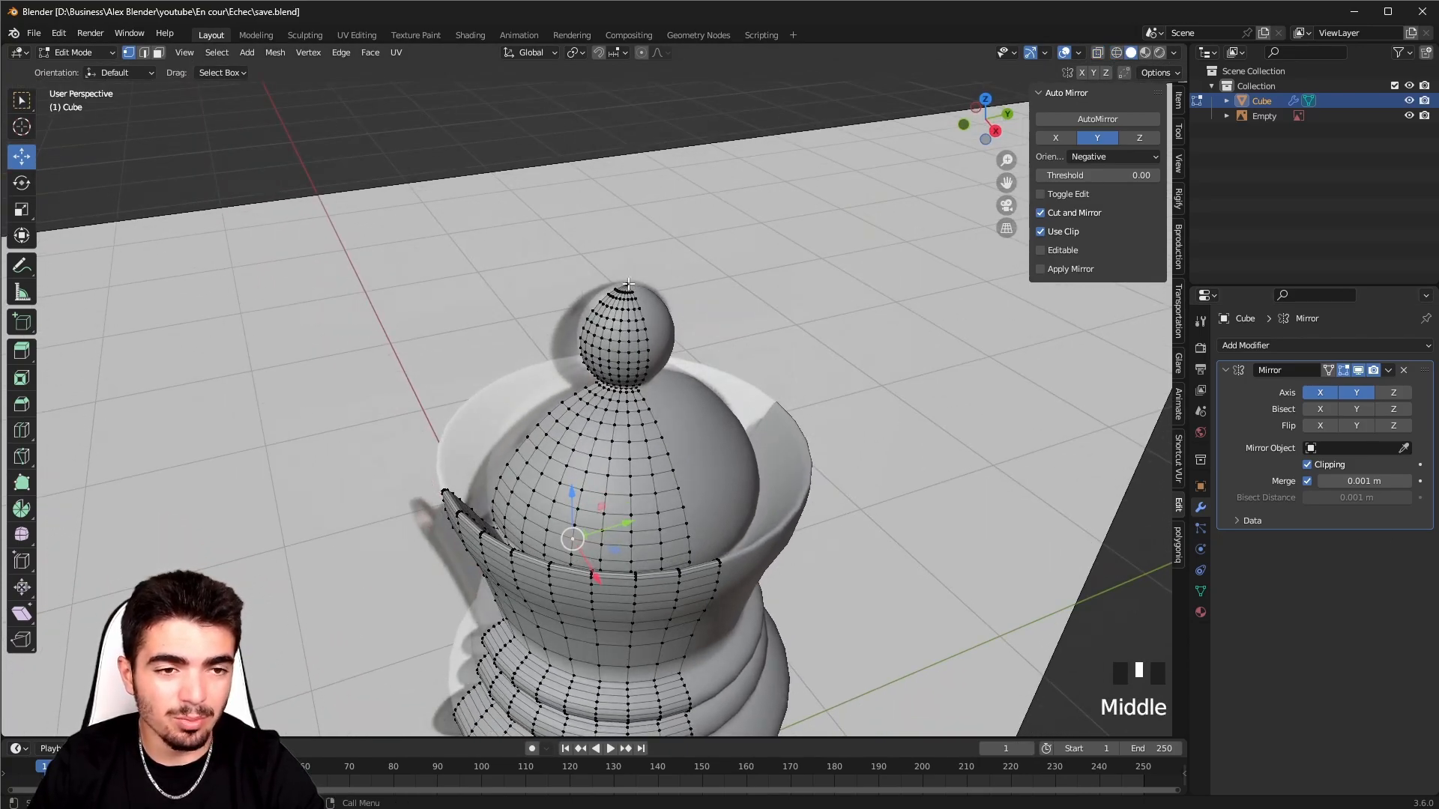
click(628, 283)
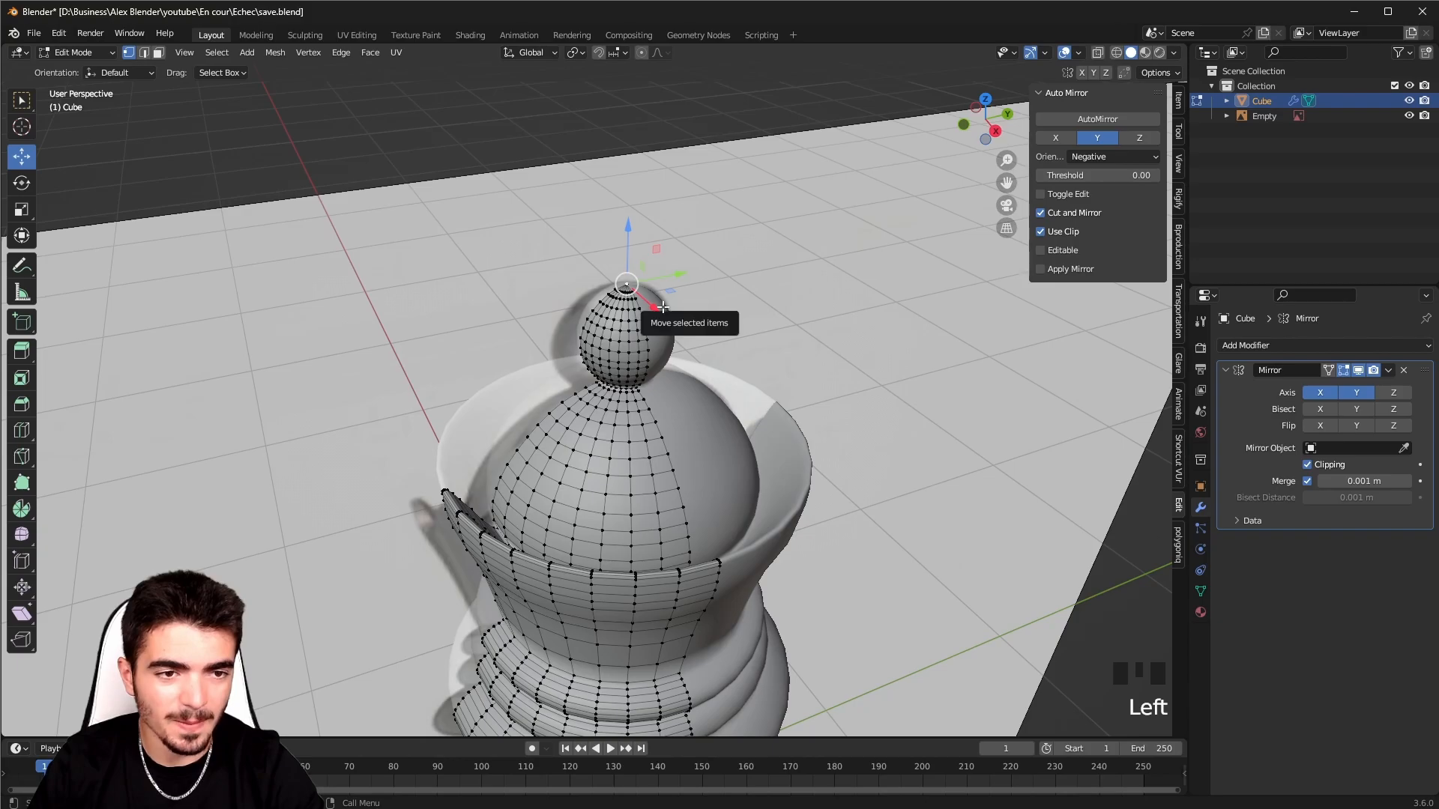
key(shift+s)
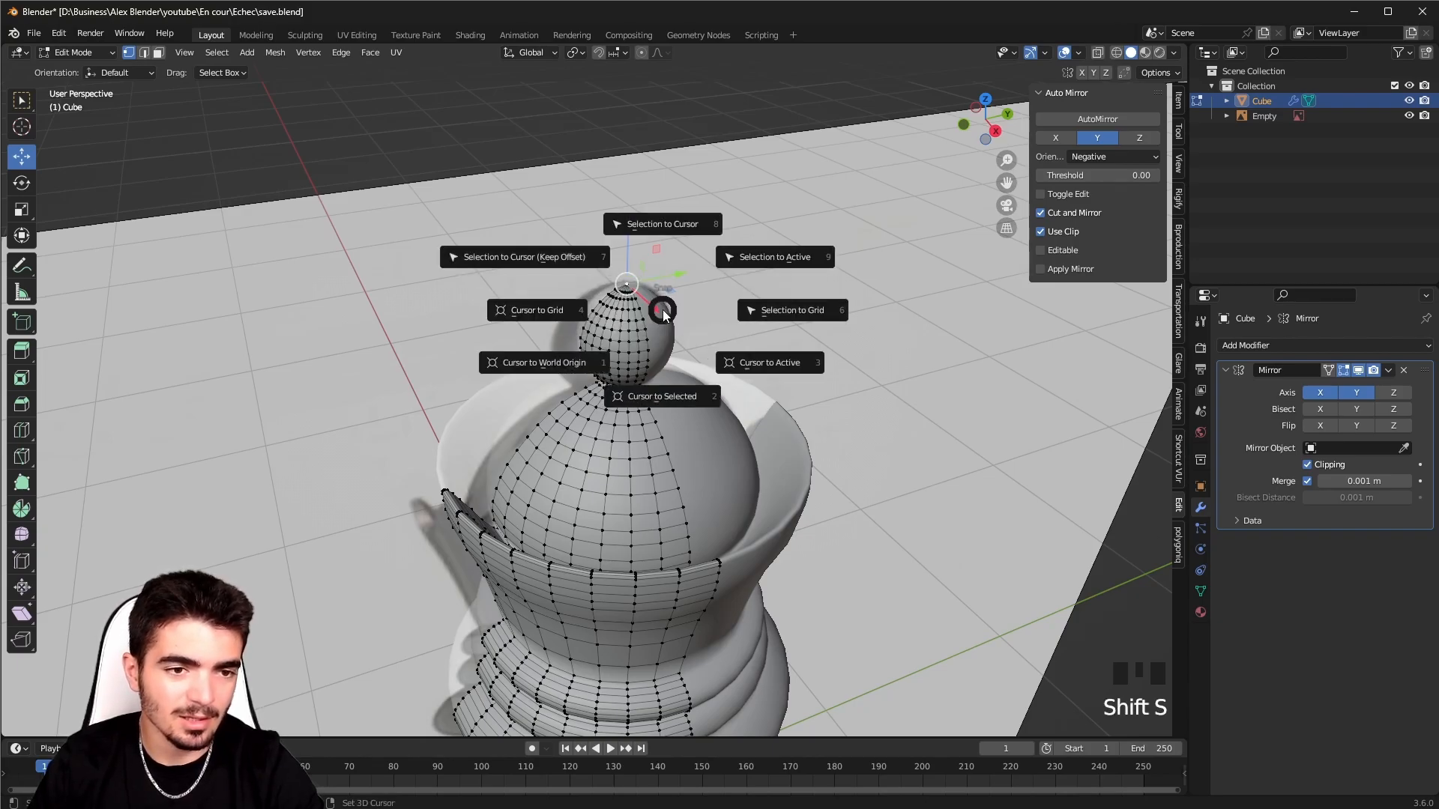
click(651, 384)
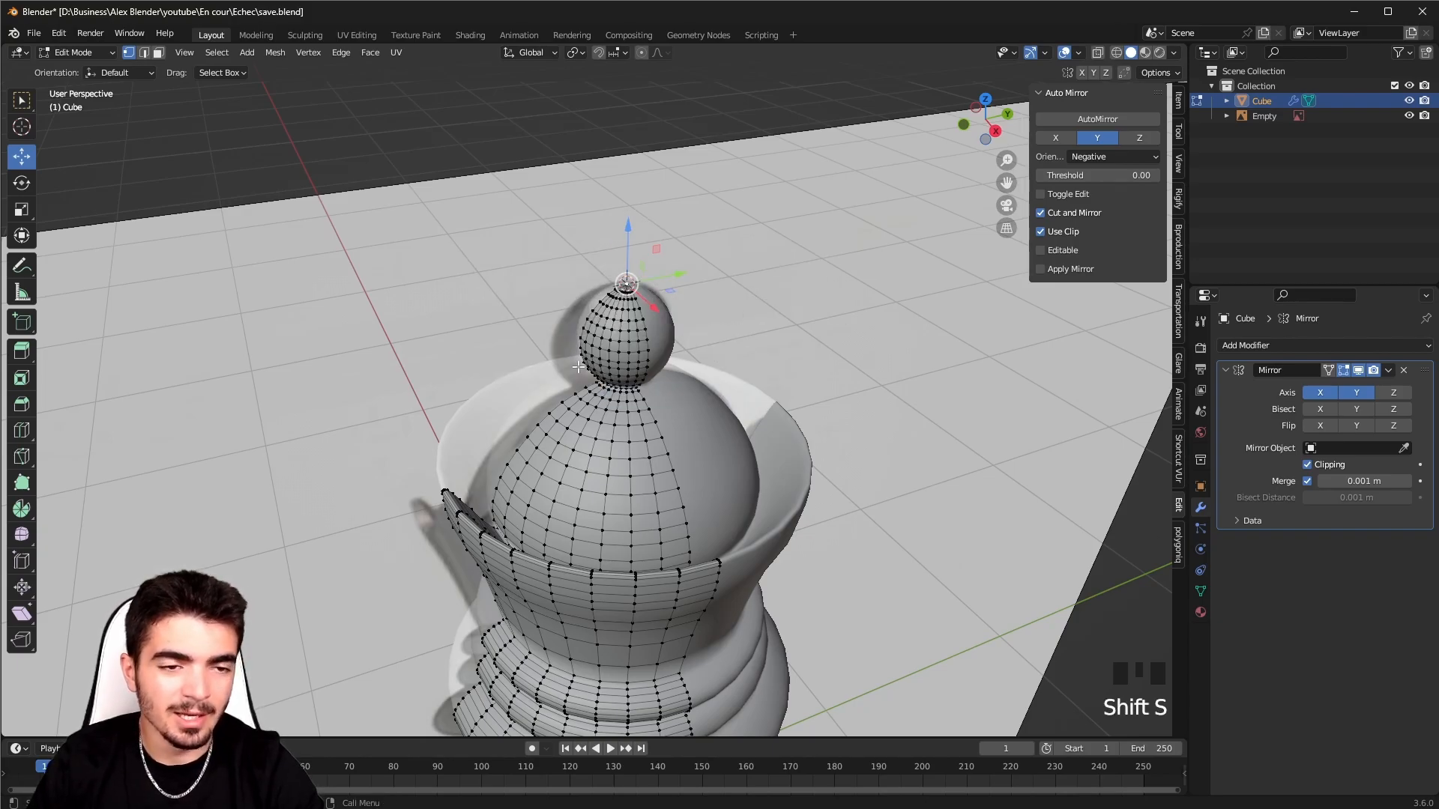
- Try moving and scaling one vertical column of crown rim vertices about its own centre, and undo it
middle_drag(577, 364, 555, 405)
scroll(548, 413, up, 2)
middle_drag(554, 289, 612, 407)
key(Tab)
key(Tab)
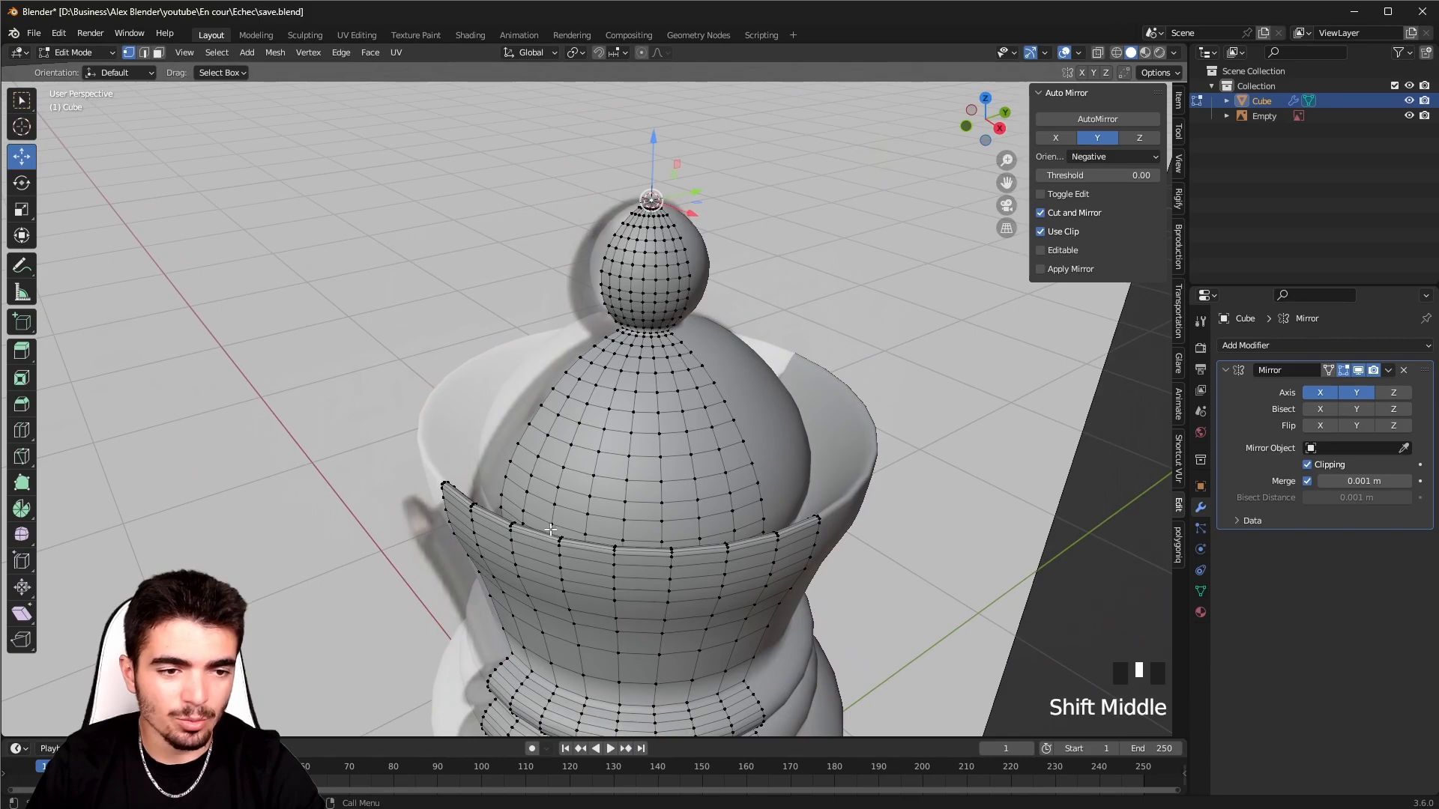
click(569, 550)
key(g)
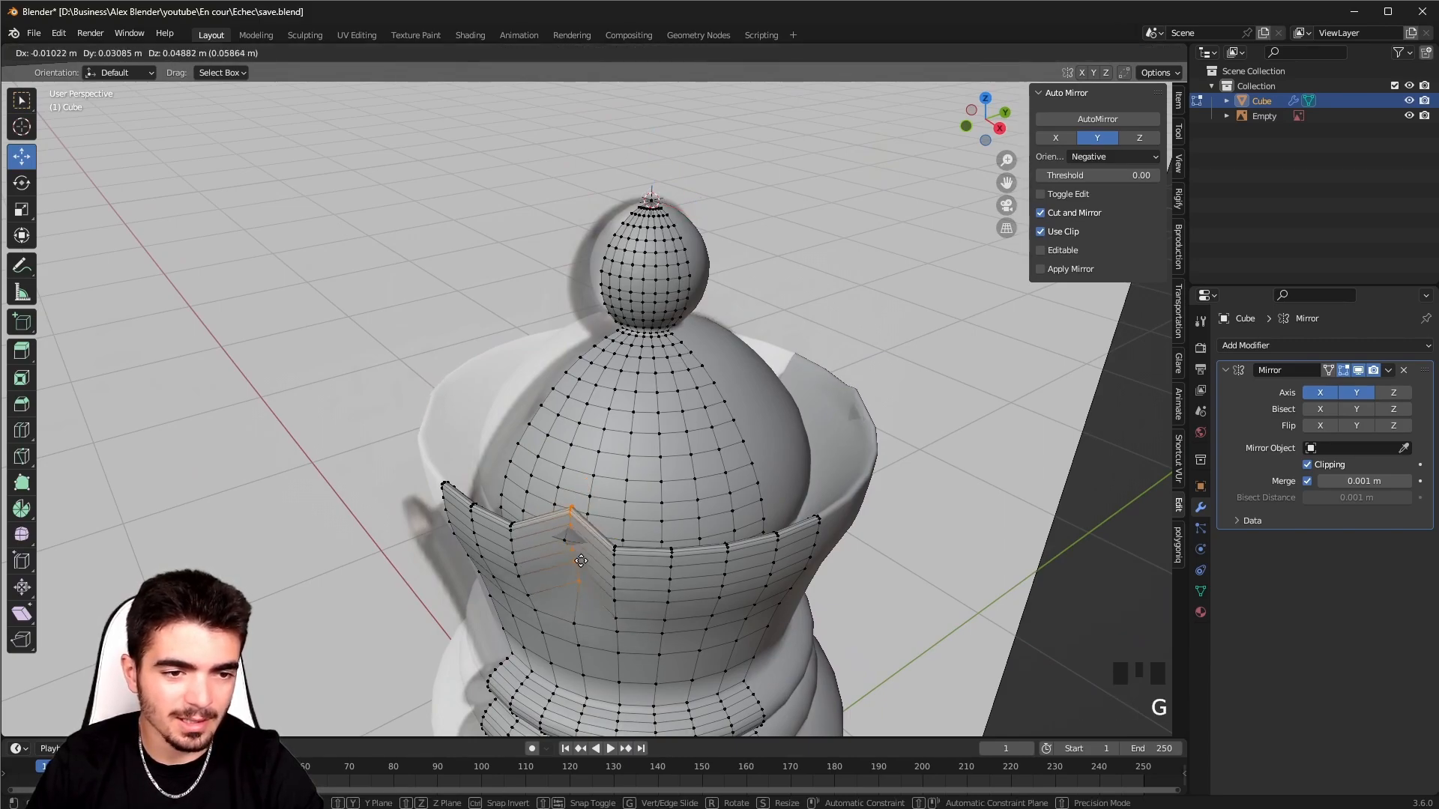
right_click(573, 592)
key(s)
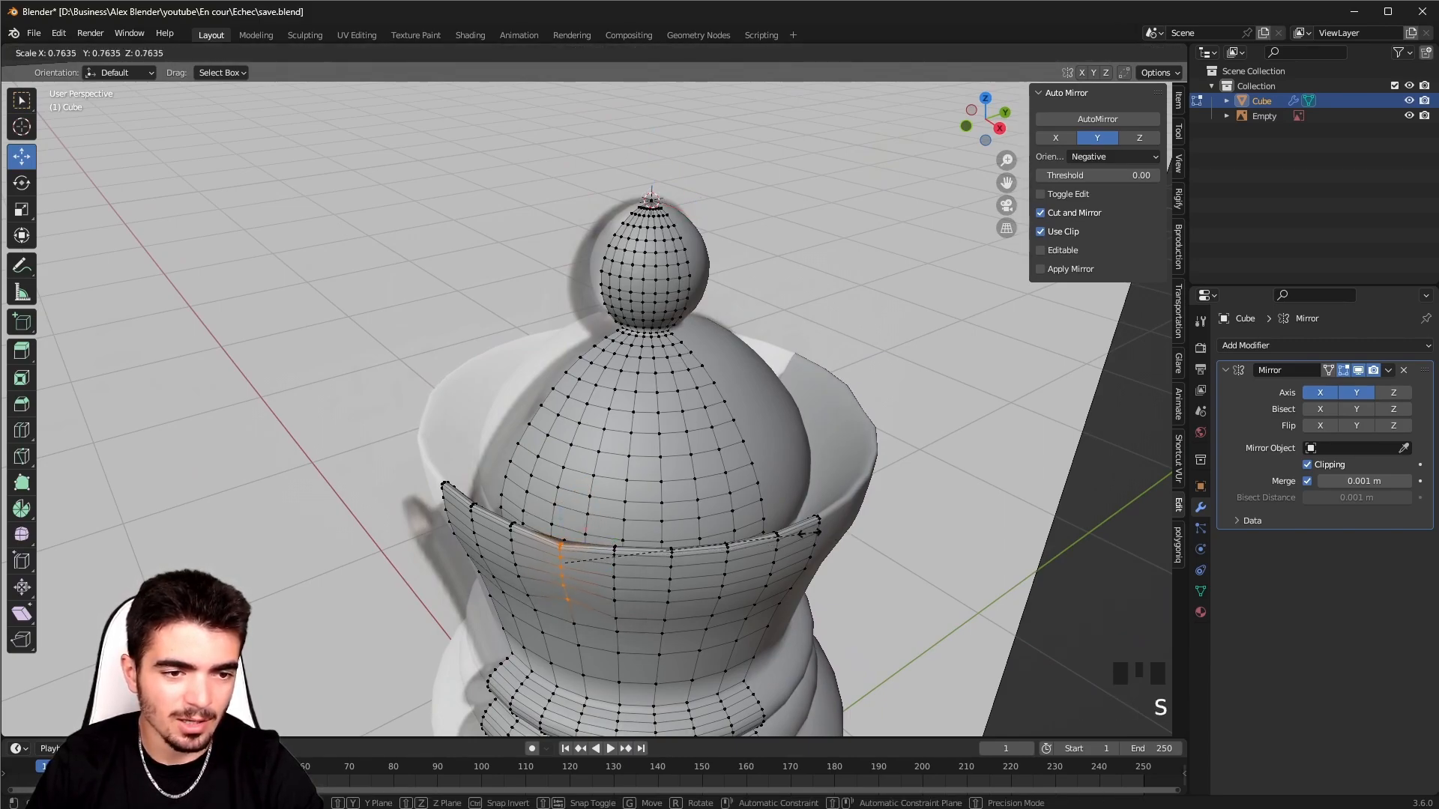
click(562, 562)
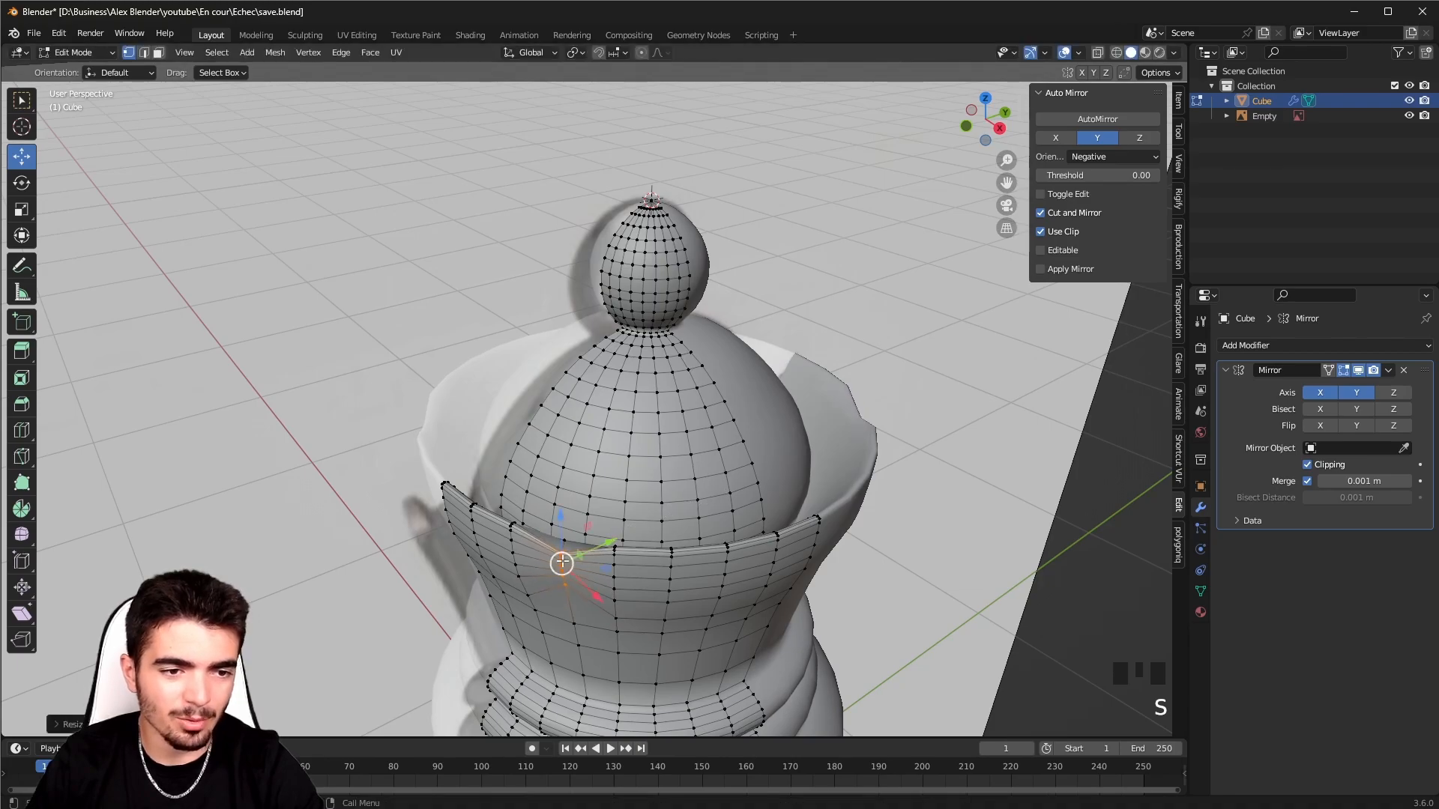
key(ctrl+z)
- Set the transform pivot point to 3D Cursor and try scaling the selected crown column toward it
scroll(589, 447, down, 1)
shift+middle_drag(589, 448, 510, 458)
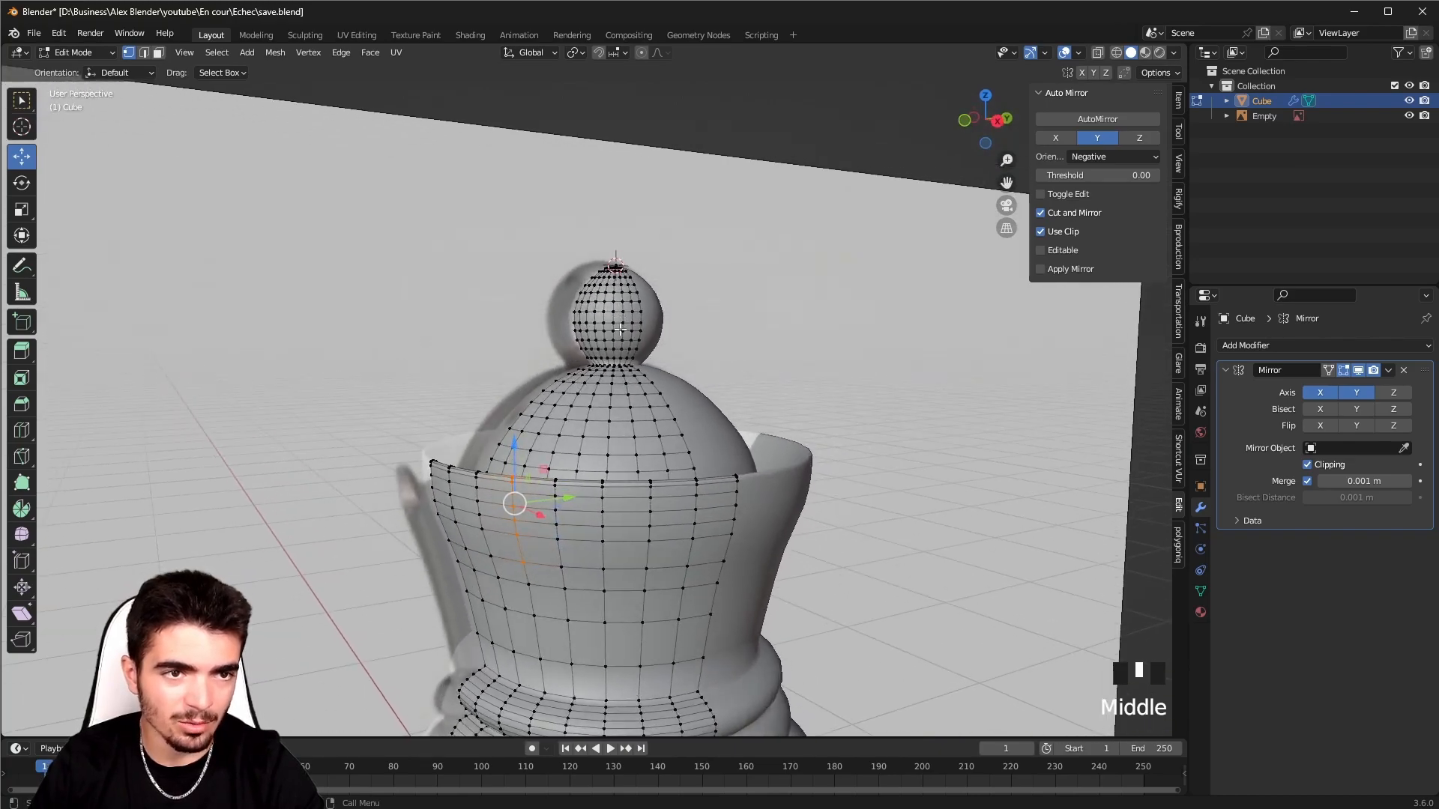
middle_drag(620, 326, 639, 369)
click(574, 54)
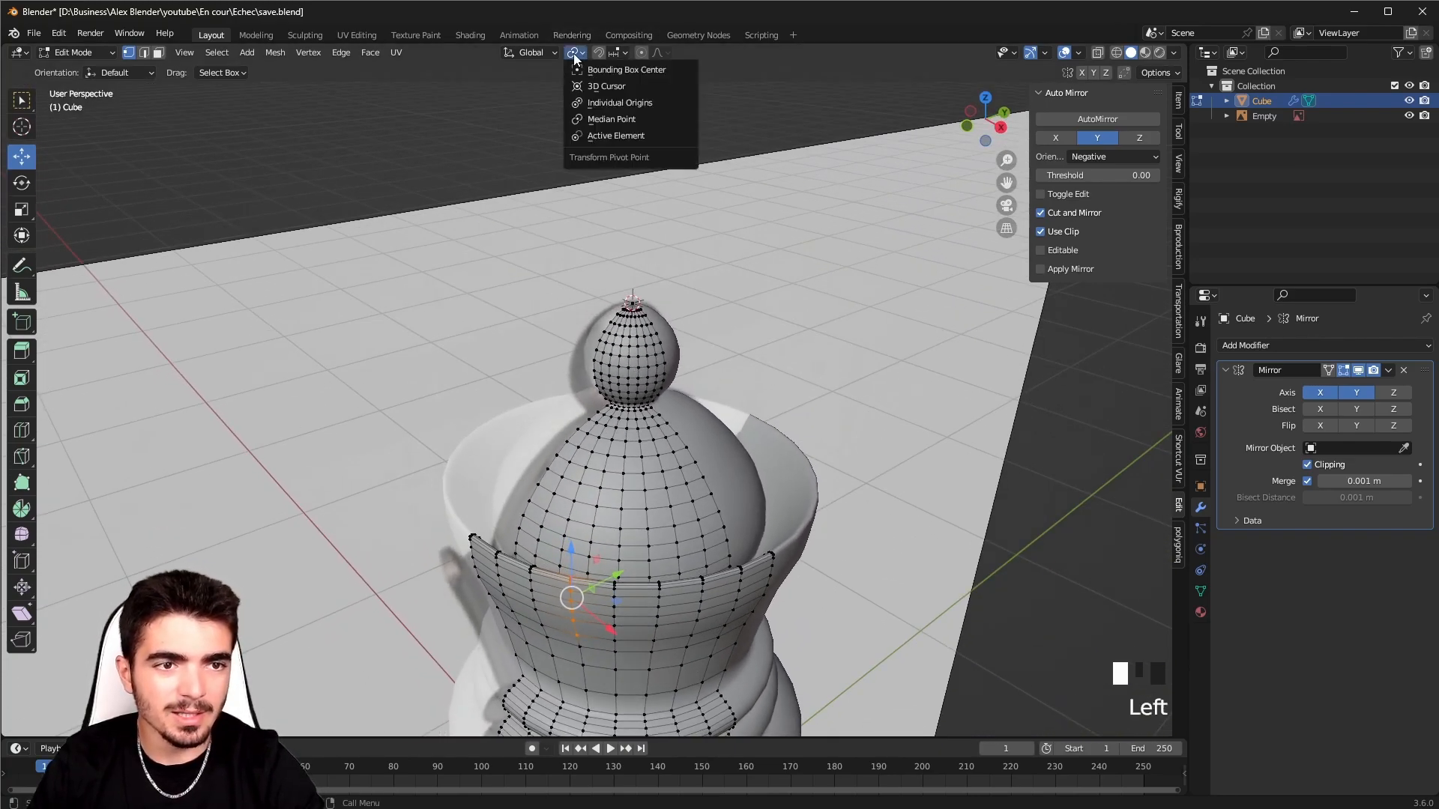
click(617, 86)
key(s)
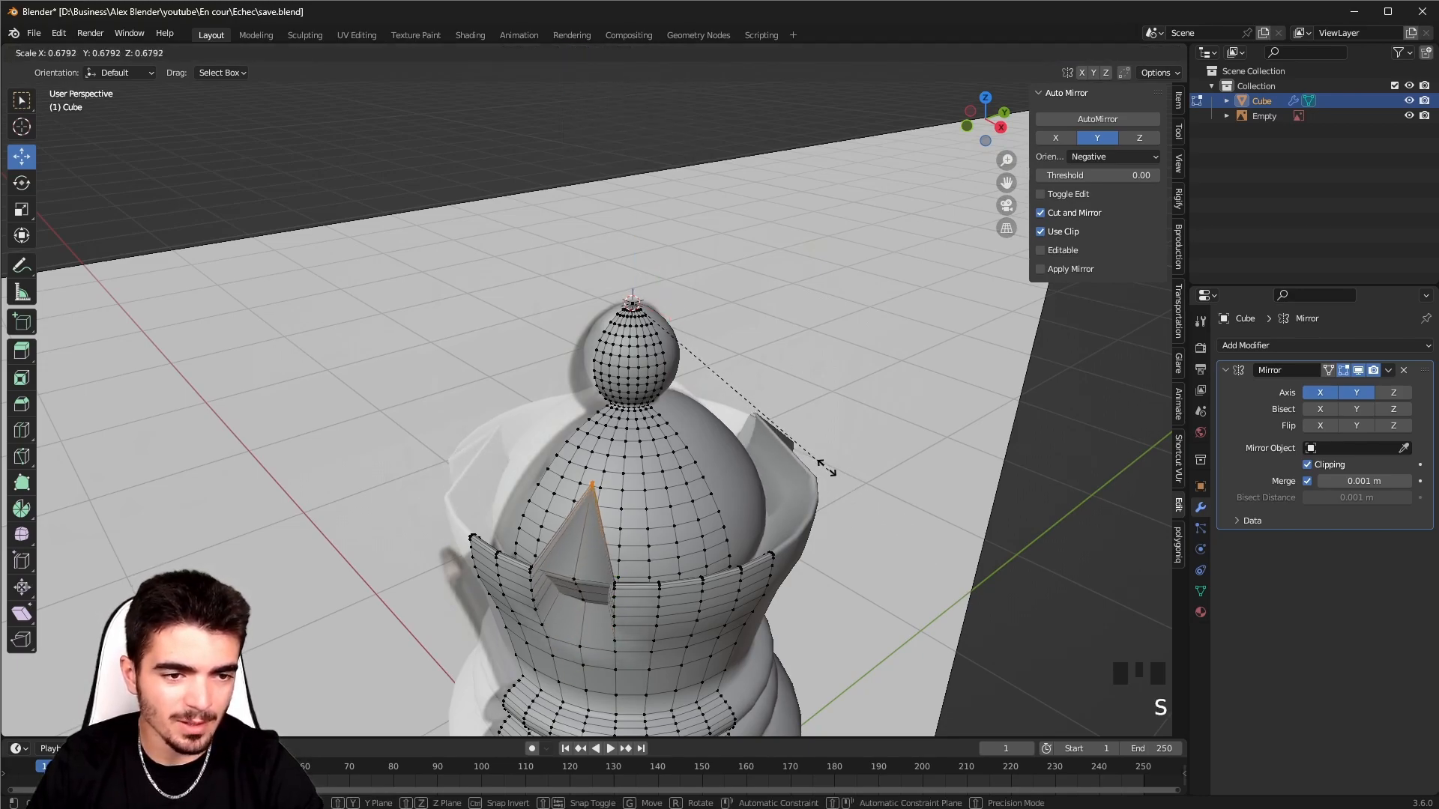
key(Escape)
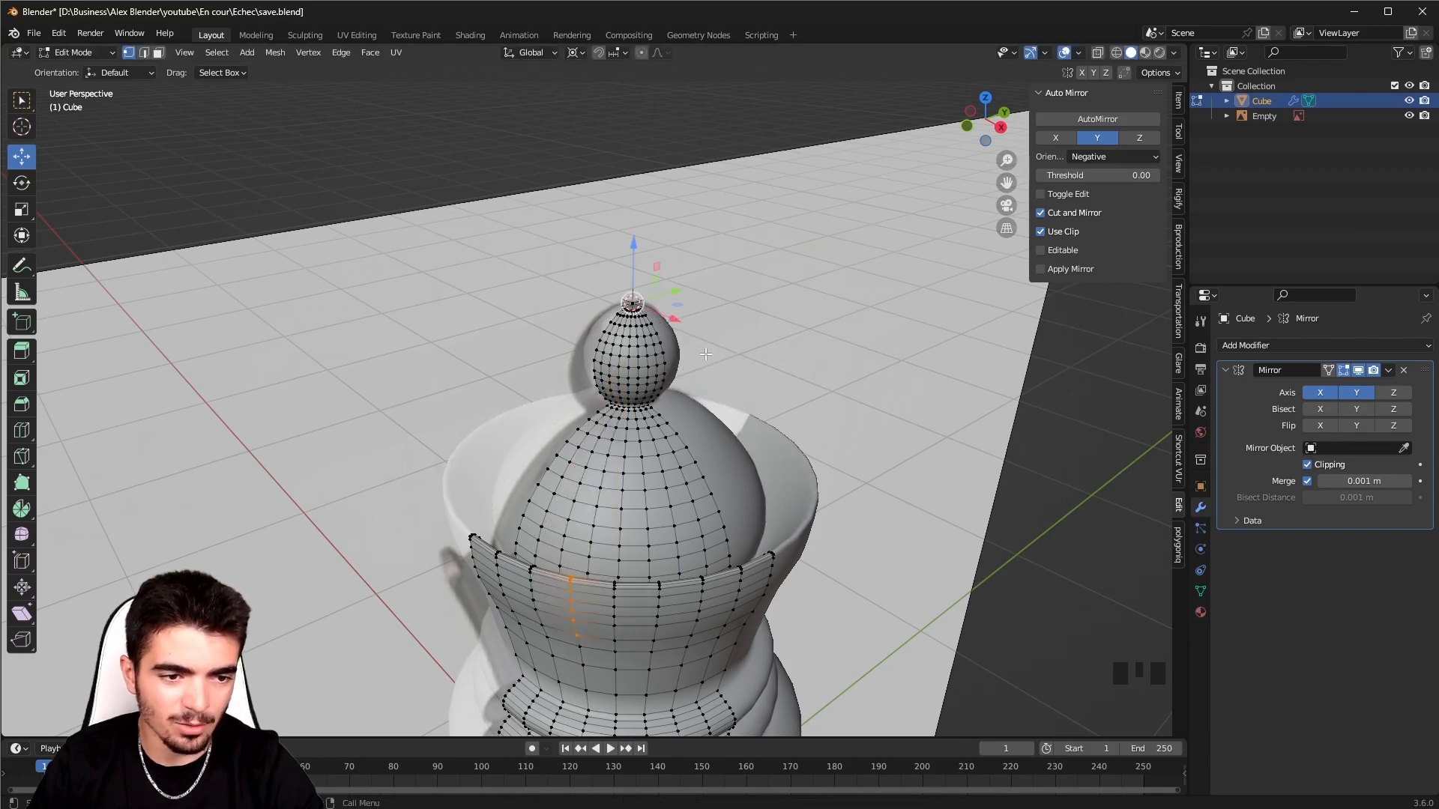
- Select evenly spaced vertical columns of vertices around the crown's upper rim, inside and outside, with circle select
middle_drag(669, 387, 608, 447)
click(520, 514)
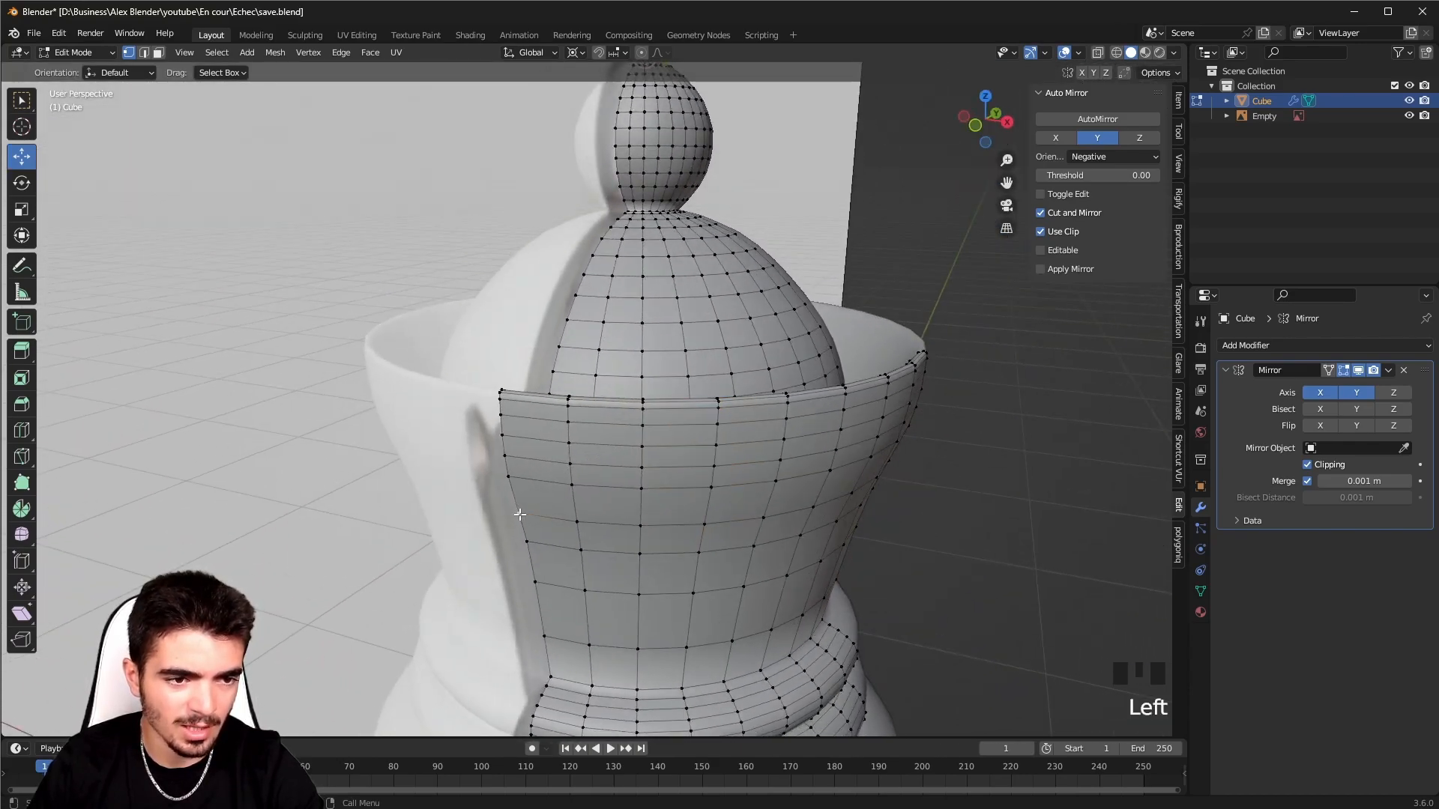
click(517, 484)
mouse_move(507, 398)
middle_down()
mouse_move(479, 456)
mouse_move(535, 354)
mouse_move(650, 323)
mouse_move(665, 346)
mouse_move(525, 419)
mouse_move(535, 457)
middle_up()
scroll(502, 390, up, 4)
key(c)
click(505, 384)
right_click(505, 385)
key(c)
key(c)
mouse_move(488, 452)
middle_down()
mouse_move(424, 500)
mouse_move(503, 412)
middle_up()
mouse_move(487, 478)
middle_down()
mouse_move(453, 485)
mouse_move(339, 386)
mouse_move(417, 353)
mouse_move(480, 407)
mouse_move(484, 457)
mouse_move(470, 511)
mouse_move(397, 497)
middle_up()
key(c)
scroll(513, 467, up, 2)
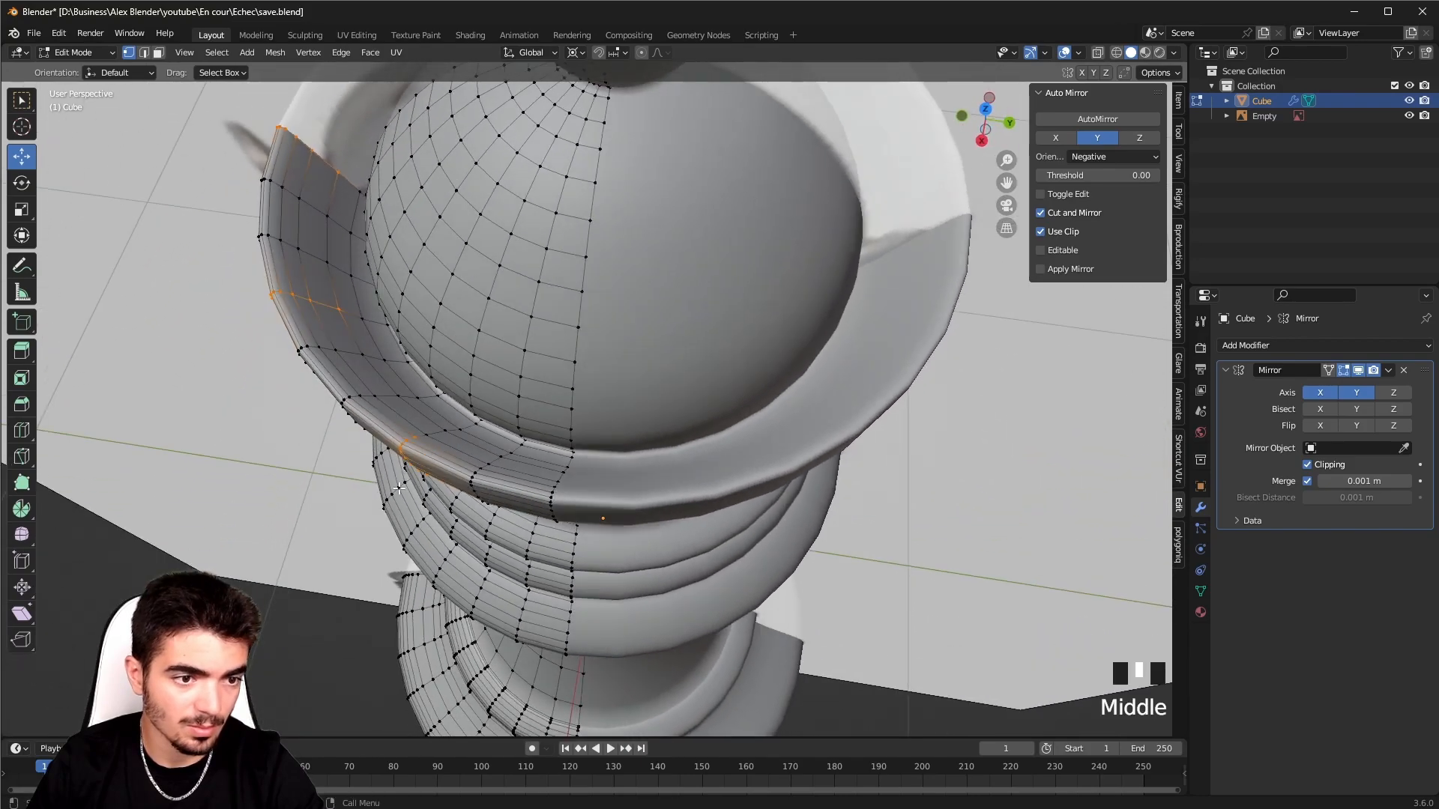
- Scale the selected crown columns toward the 3D cursor by about 0.86 and move them along Z
middle_drag(425, 440, 517, 311)
shift+middle_drag(517, 311, 725, 450)
middle_drag(726, 449, 758, 478)
key(s)
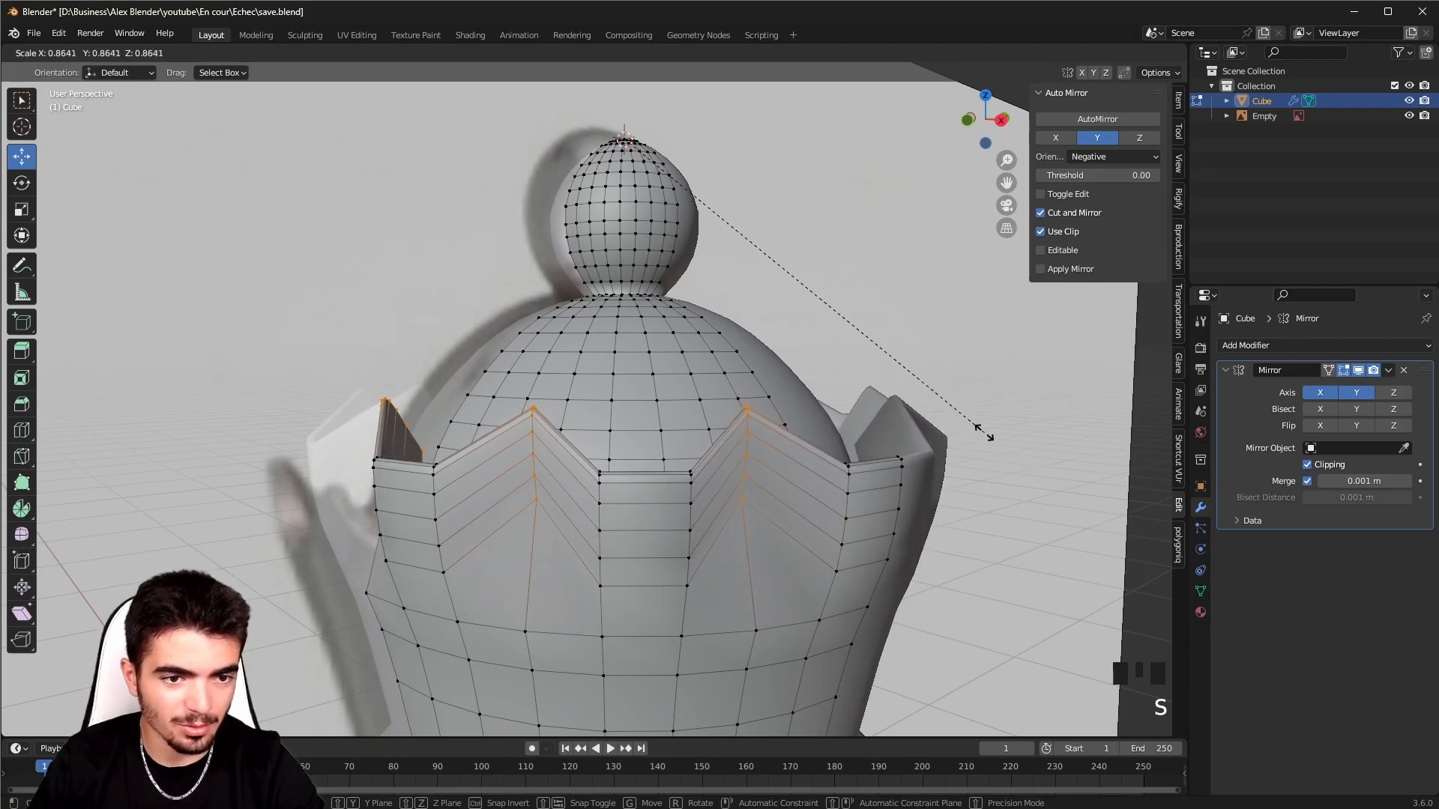
click(979, 441)
middle_drag(979, 441, 781, 453)
key(g)
key(z)
click(906, 462)
- Check the crown's points in Object Mode, return to Edit Mode and undo their scaling and Z move
key(Tab)
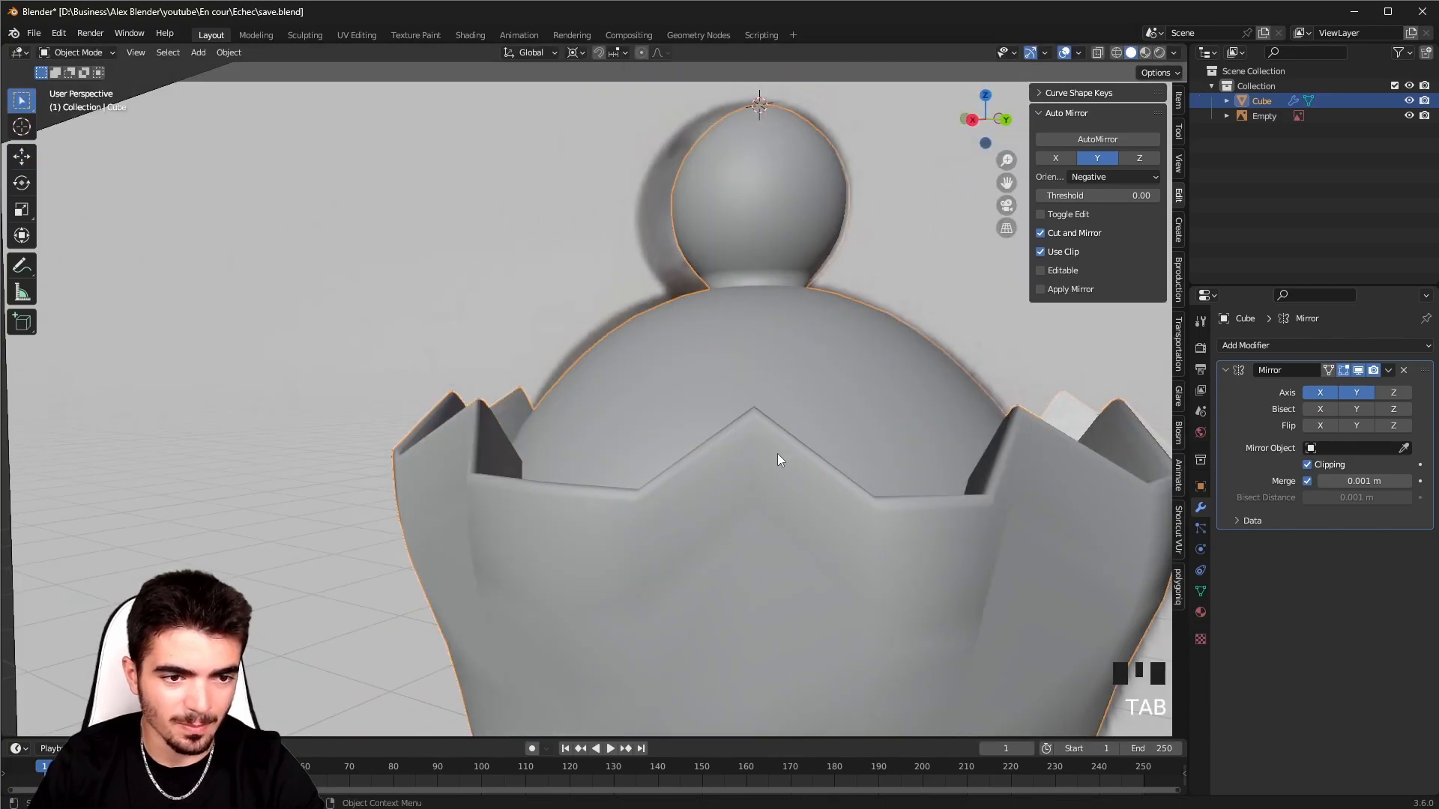
scroll(674, 434, down, 5)
middle_drag(571, 421, 730, 480)
scroll(644, 448, up, 2)
key(Tab)
middle_drag(644, 448, 648, 292)
middle_drag(756, 375, 677, 321)
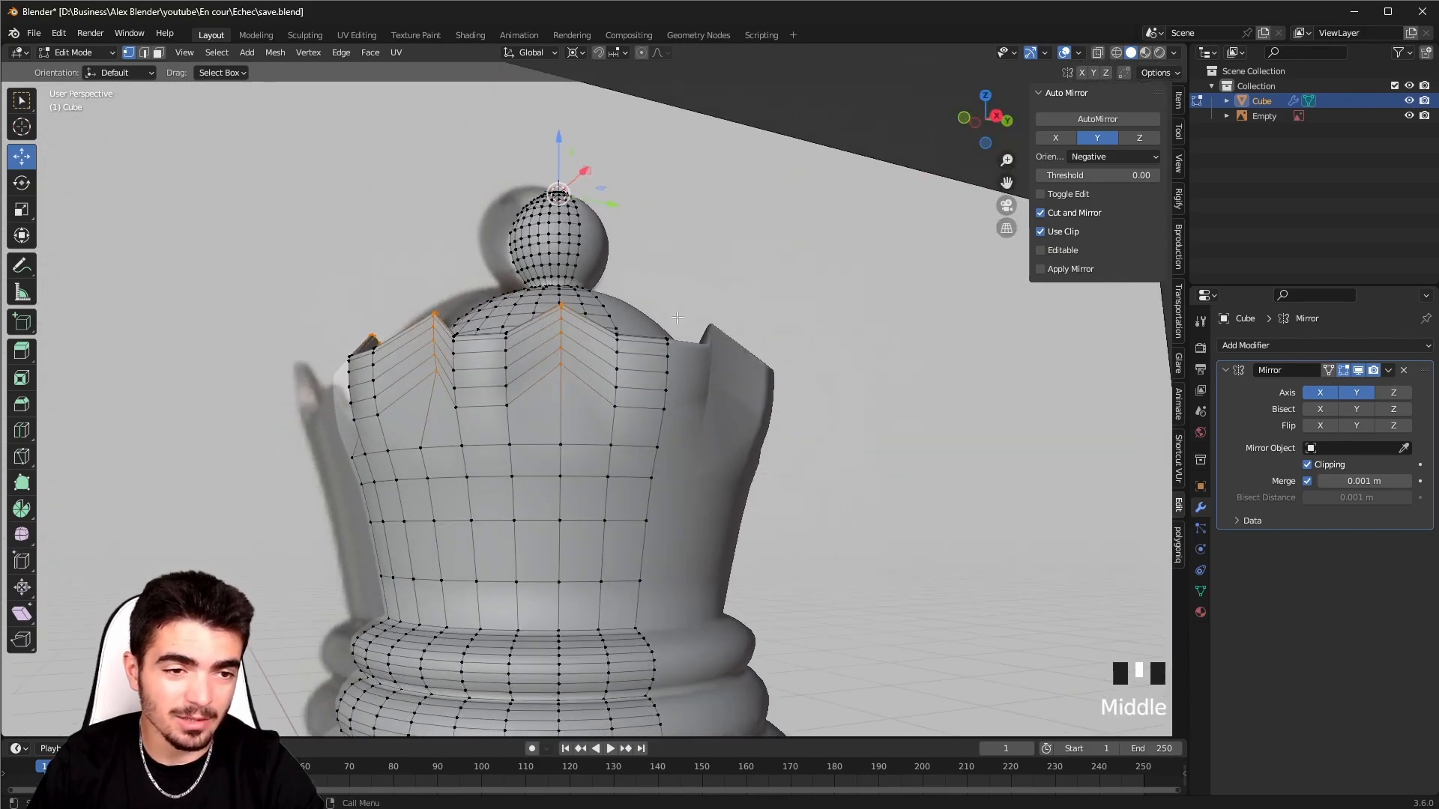
middle_drag(596, 408, 668, 459)
key(ctrl+z)
key(ctrl+z)
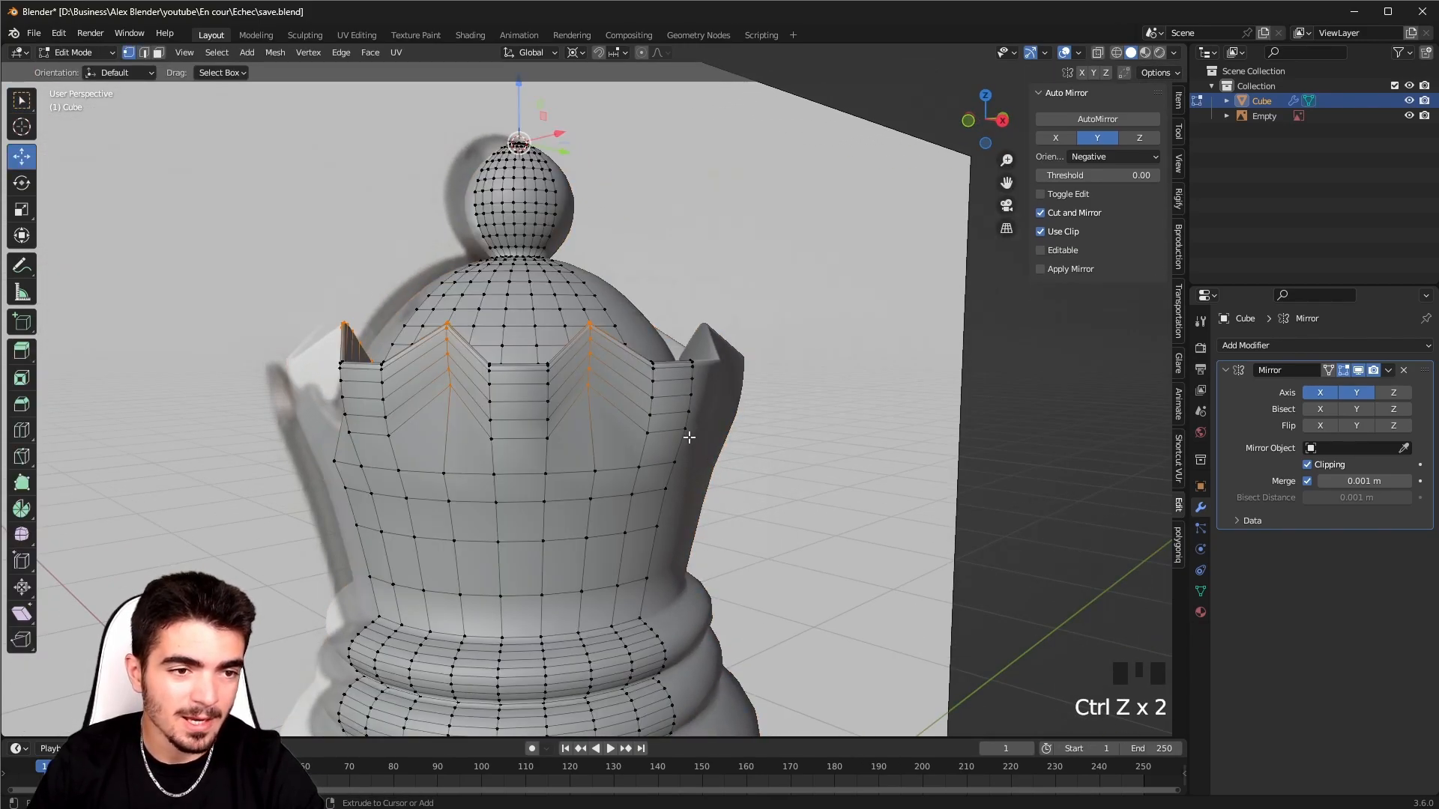
key(ctrl+z)
- Scale the still selected crown columns toward the 3D cursor and adjust their position to form the crown's points
middle_drag(538, 453, 584, 435)
scroll(614, 424, up, 2)
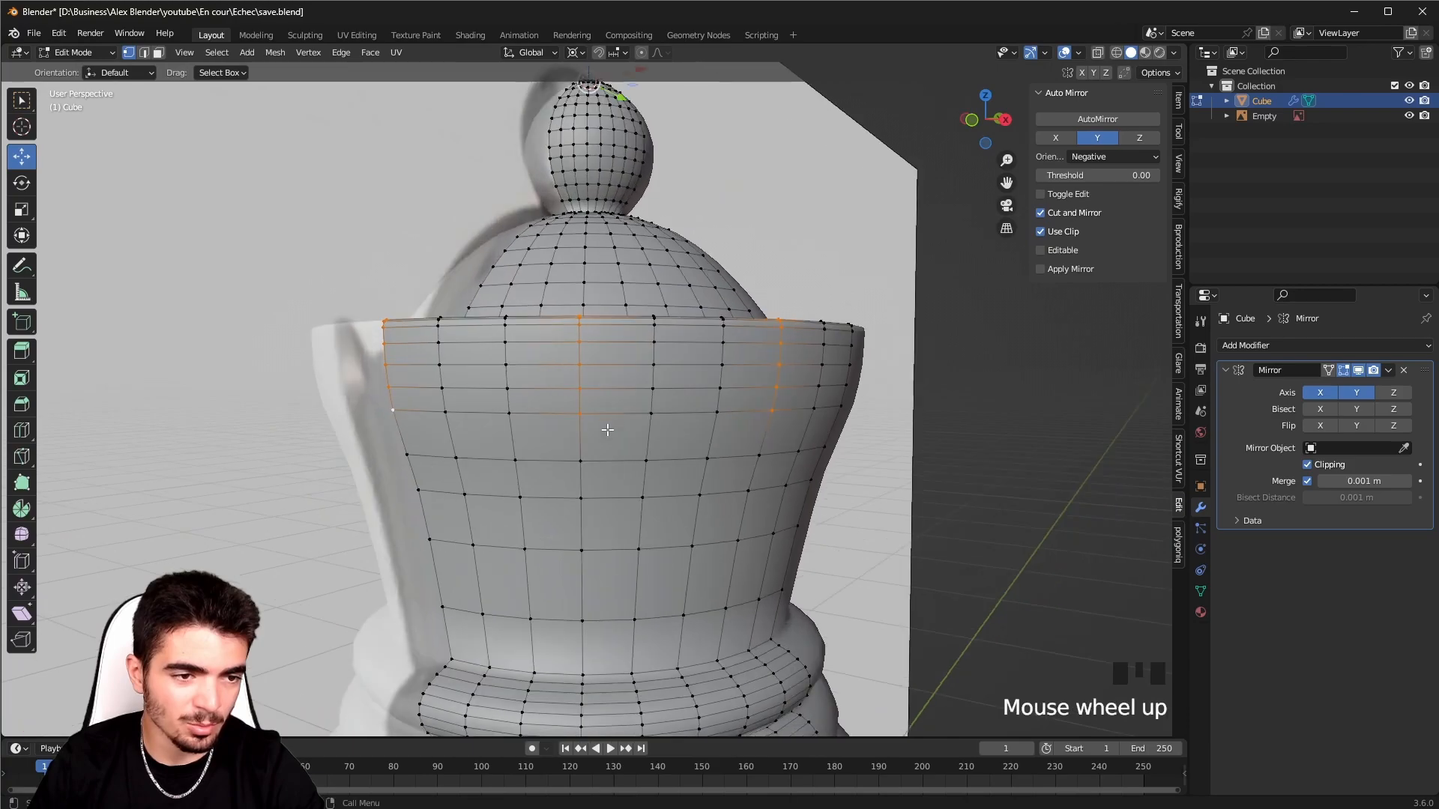
middle_drag(752, 456, 675, 520)
key(s)
middle_drag(907, 514, 768, 493)
click(936, 471)
- Return to Object Mode and apply Shade Smooth to the queen
click(87, 53)
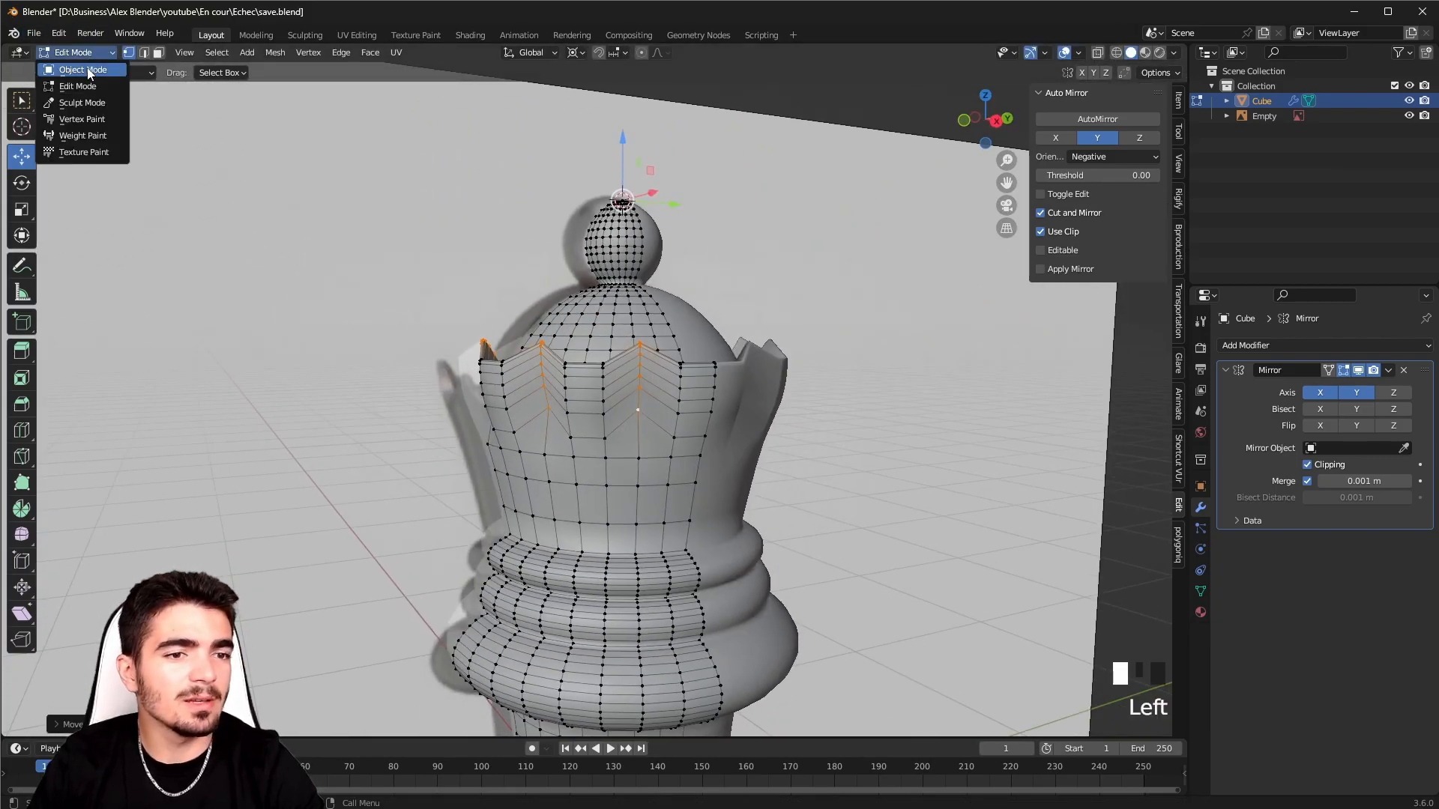
click(84, 72)
shift+middle_drag(479, 335, 496, 358)
scroll(510, 358, up, 3)
right_click(510, 358)
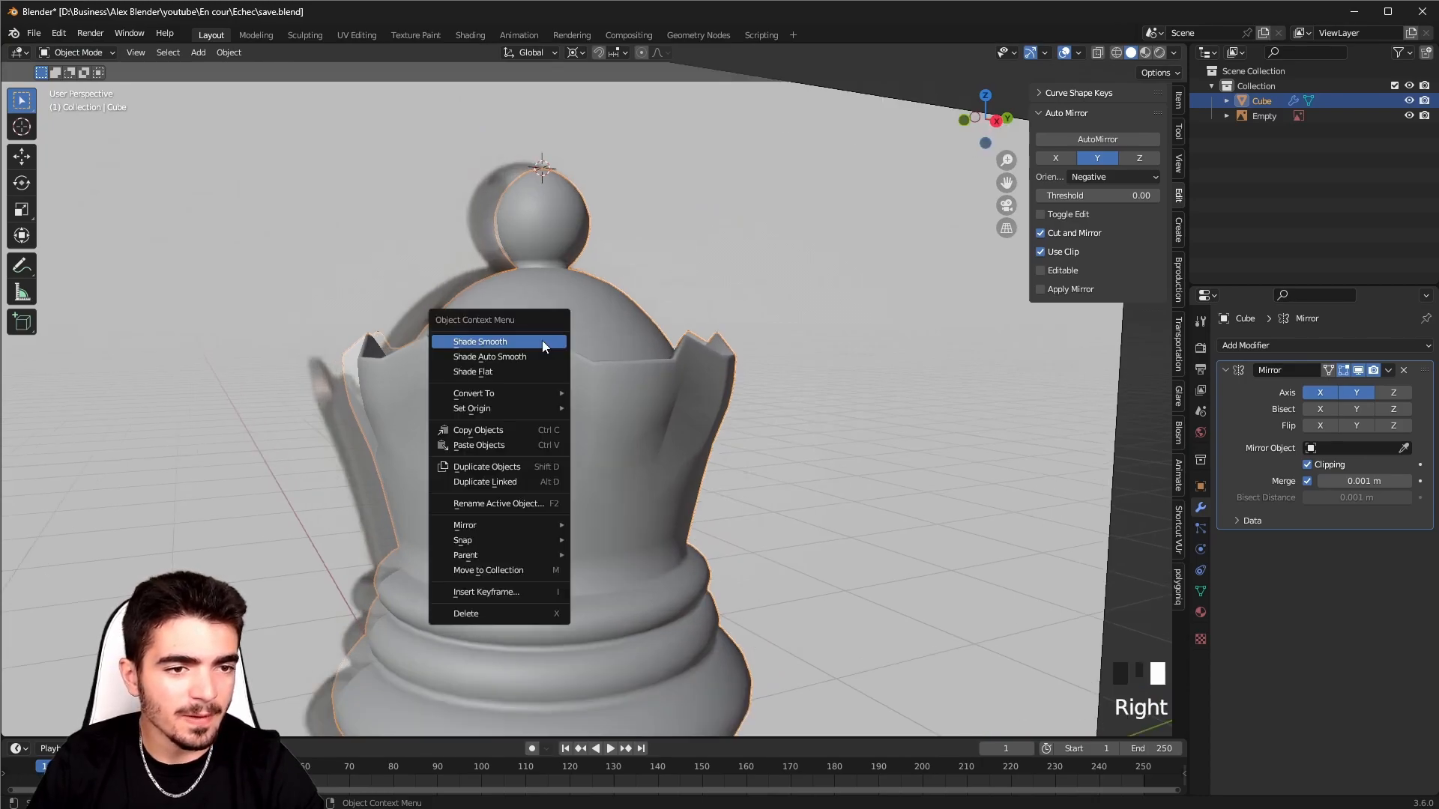
click(541, 342)
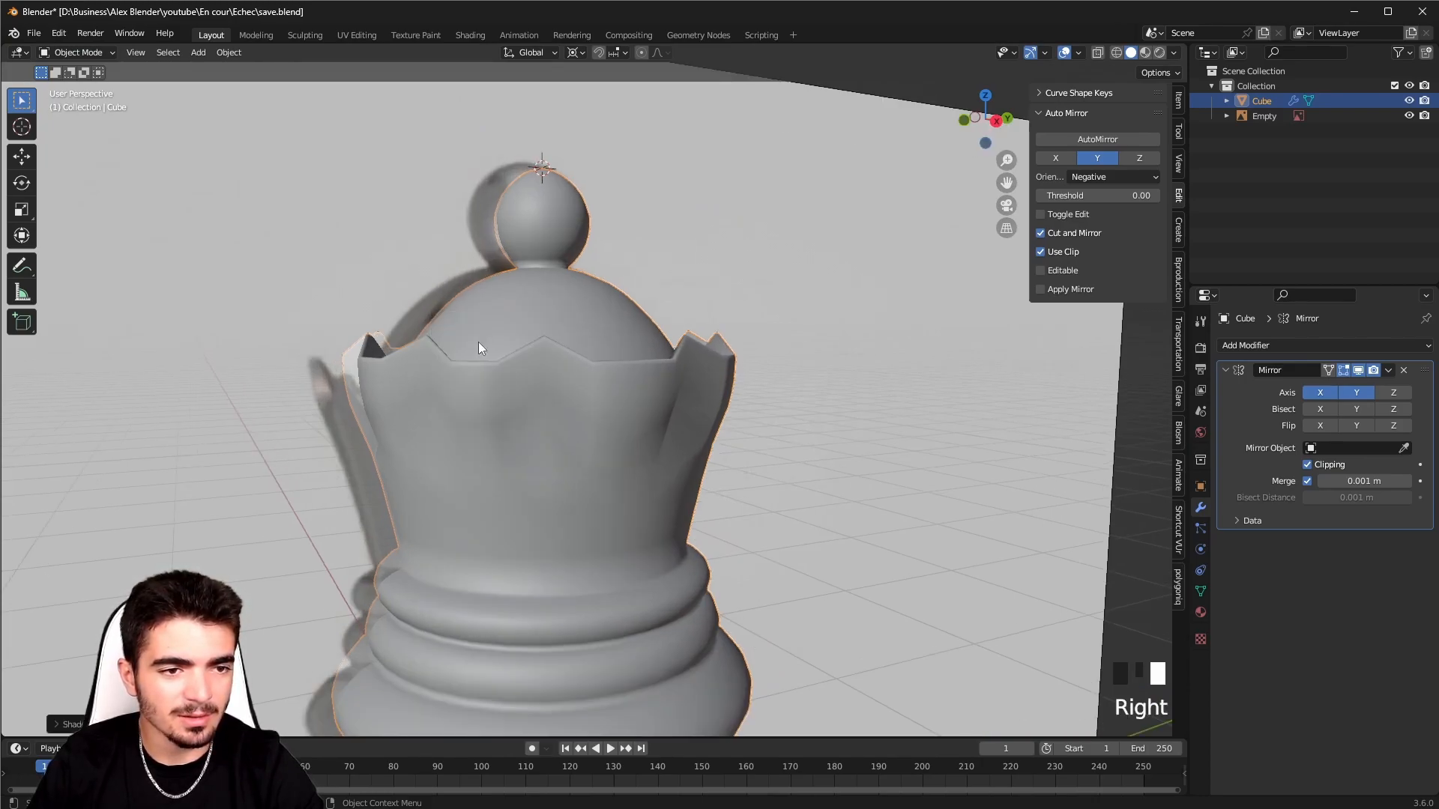
- Add a Subdivision Surface modifier to the queen and inspect the crown
middle_drag(569, 448, 606, 410)
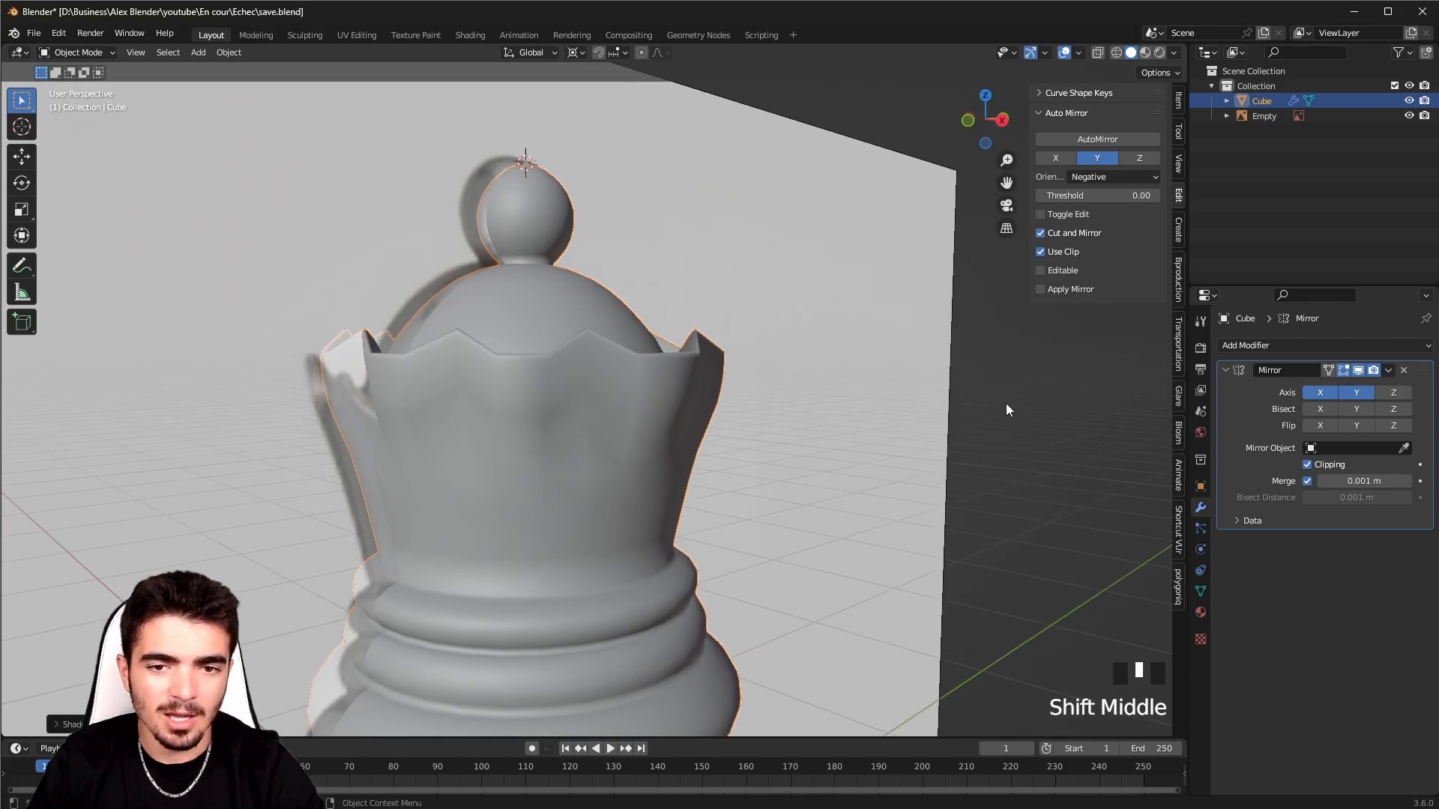
click(1268, 346)
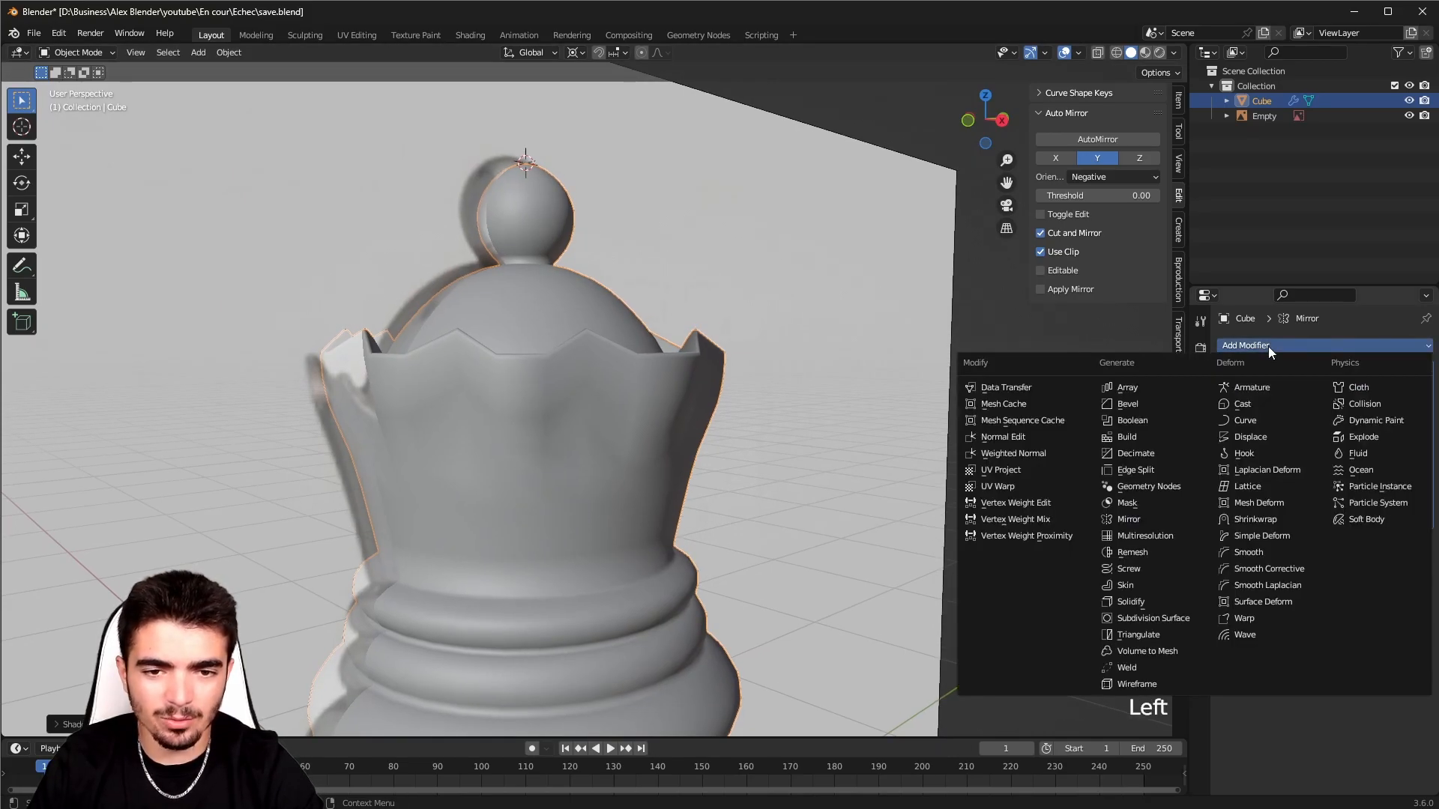
click(1162, 618)
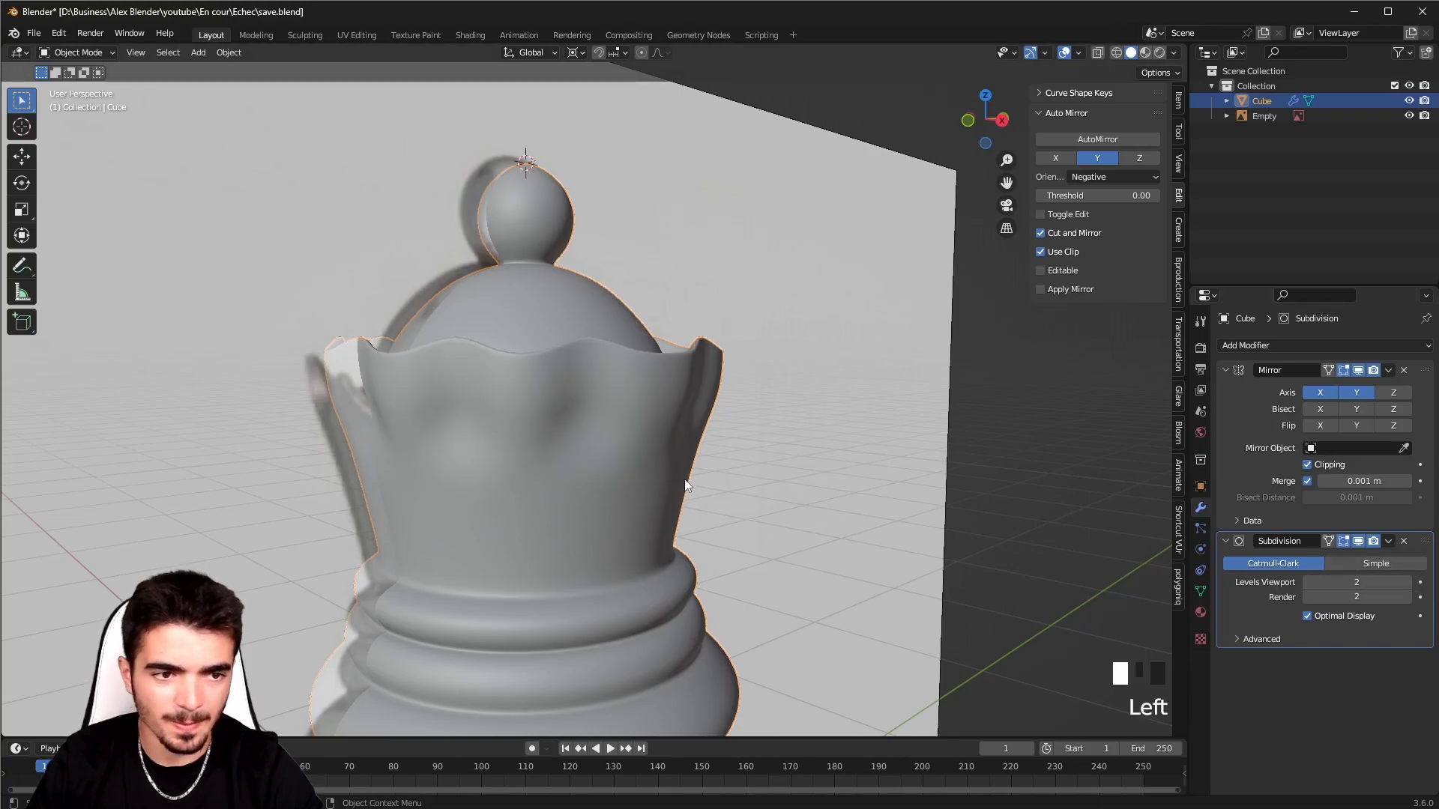
middle_drag(718, 494, 575, 394)
scroll(552, 447, up, 2)
middle_drag(552, 446, 714, 443)
- In Edit Mode, rescale the selected crown-point vertices relative to the 3D cursor to refine the points' outward flare
key(Tab)
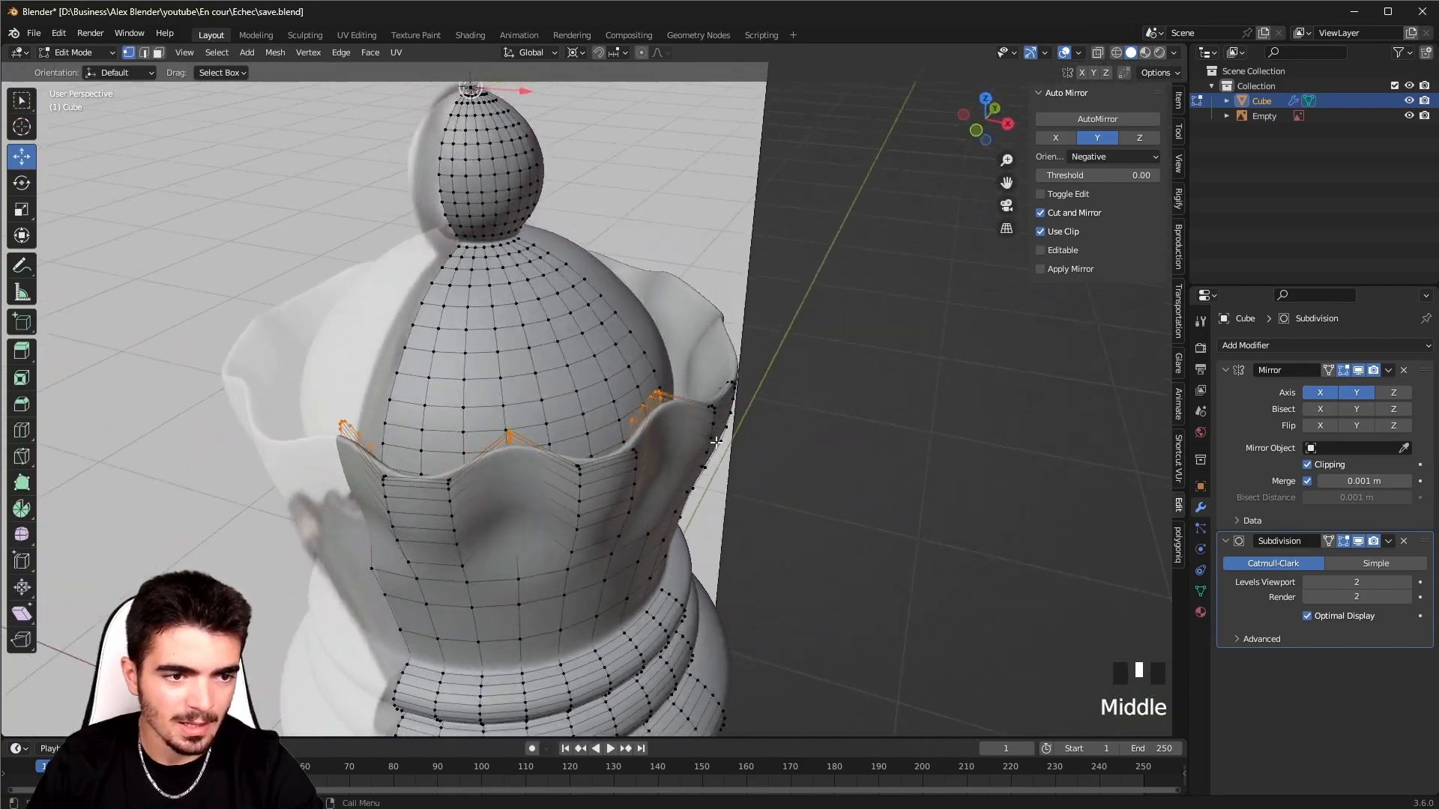
key(s)
right_click(768, 420)
shift+middle_drag(637, 473, 712, 463)
scroll(712, 462, up, 2)
key(s)
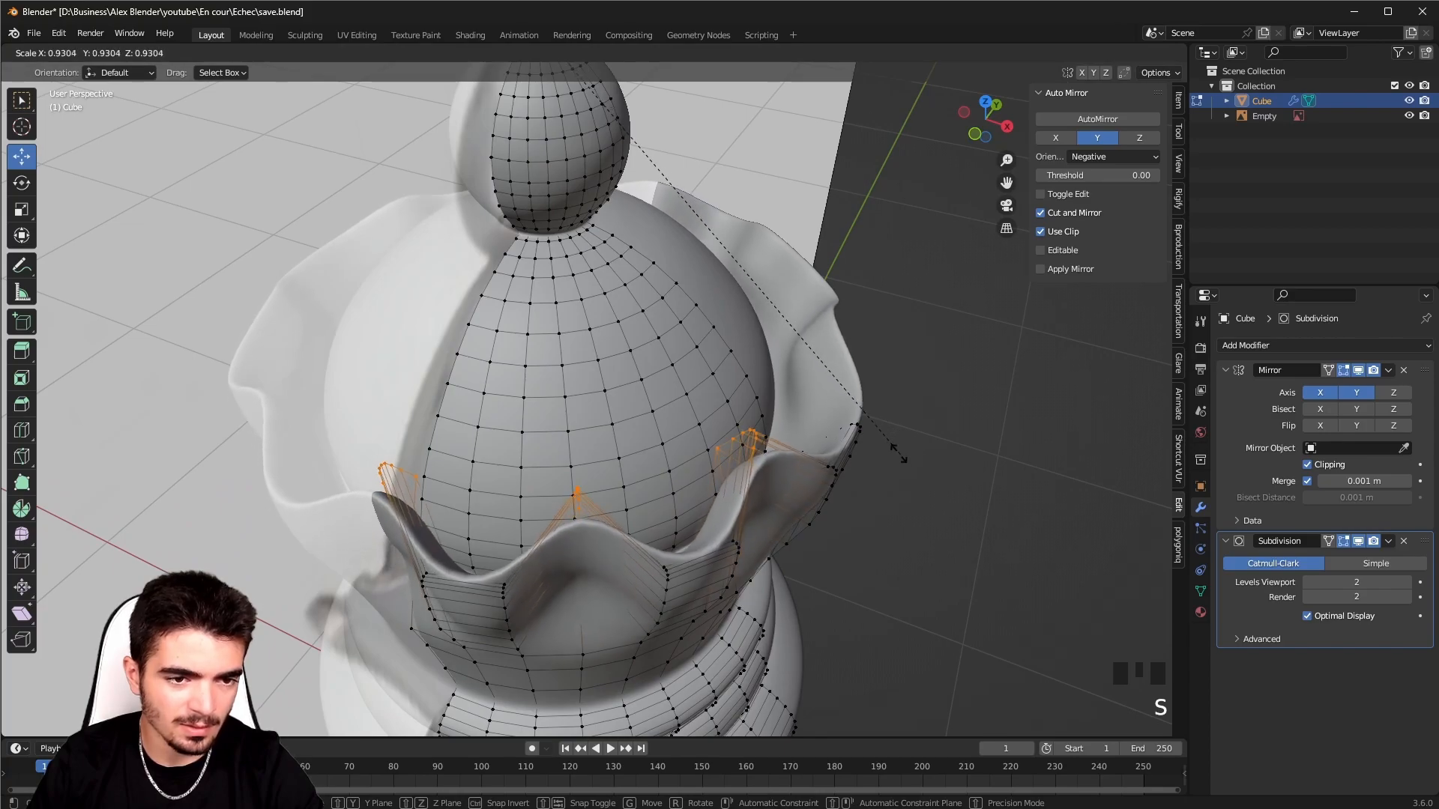
click(874, 442)
middle_drag(874, 442, 827, 360)
key(s)
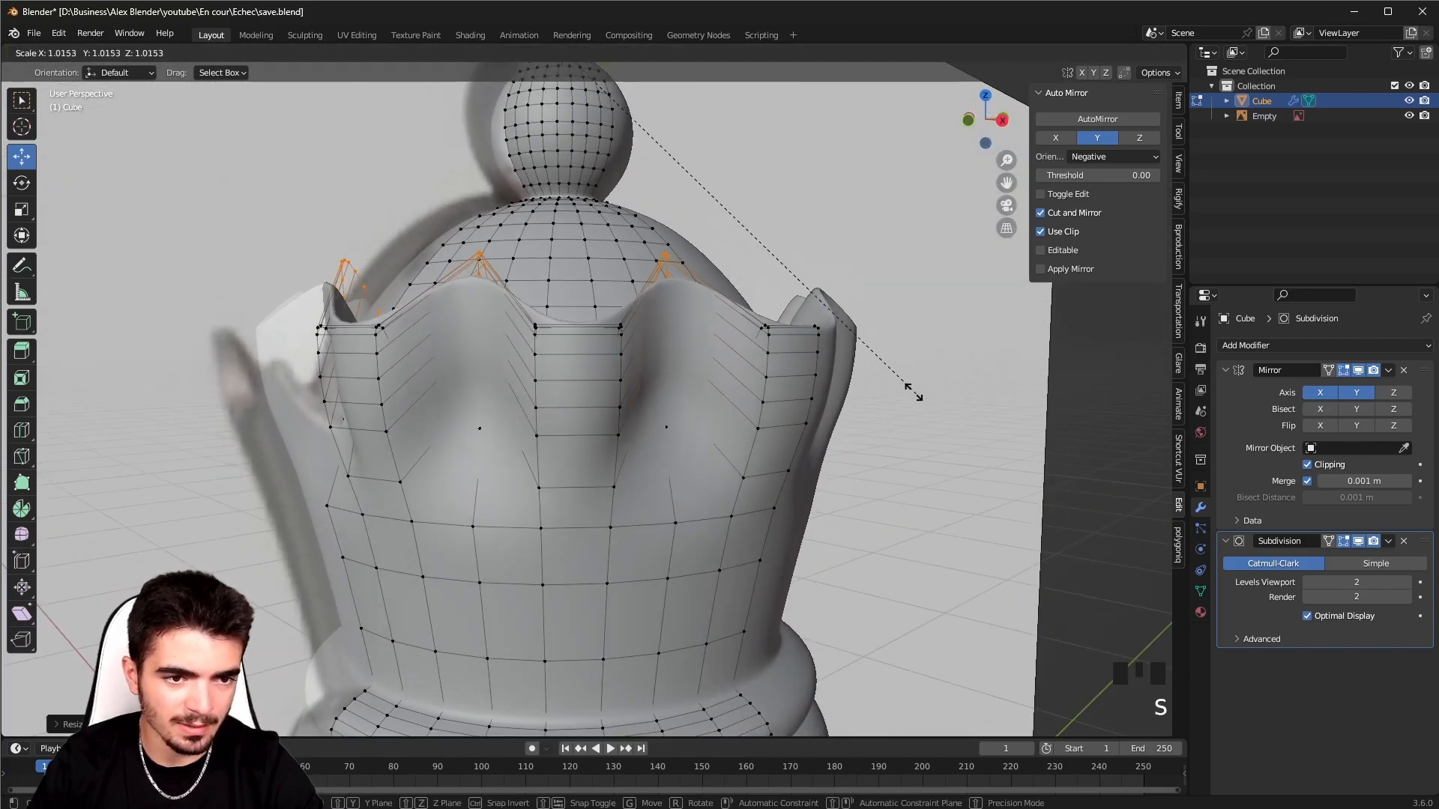
click(935, 401)
- Move the selected crown-point vertices along Z and return to Object Mode
middle_drag(935, 402, 668, 361)
key(g)
key(z)
click(780, 398)
scroll(668, 361, down, 5)
key(Tab)
- Examine the creases of the queen's base, collar rings and stem for edges softened by the subdivision
shift+middle_drag(649, 471, 633, 240)
shift+middle_drag(621, 420, 622, 313)
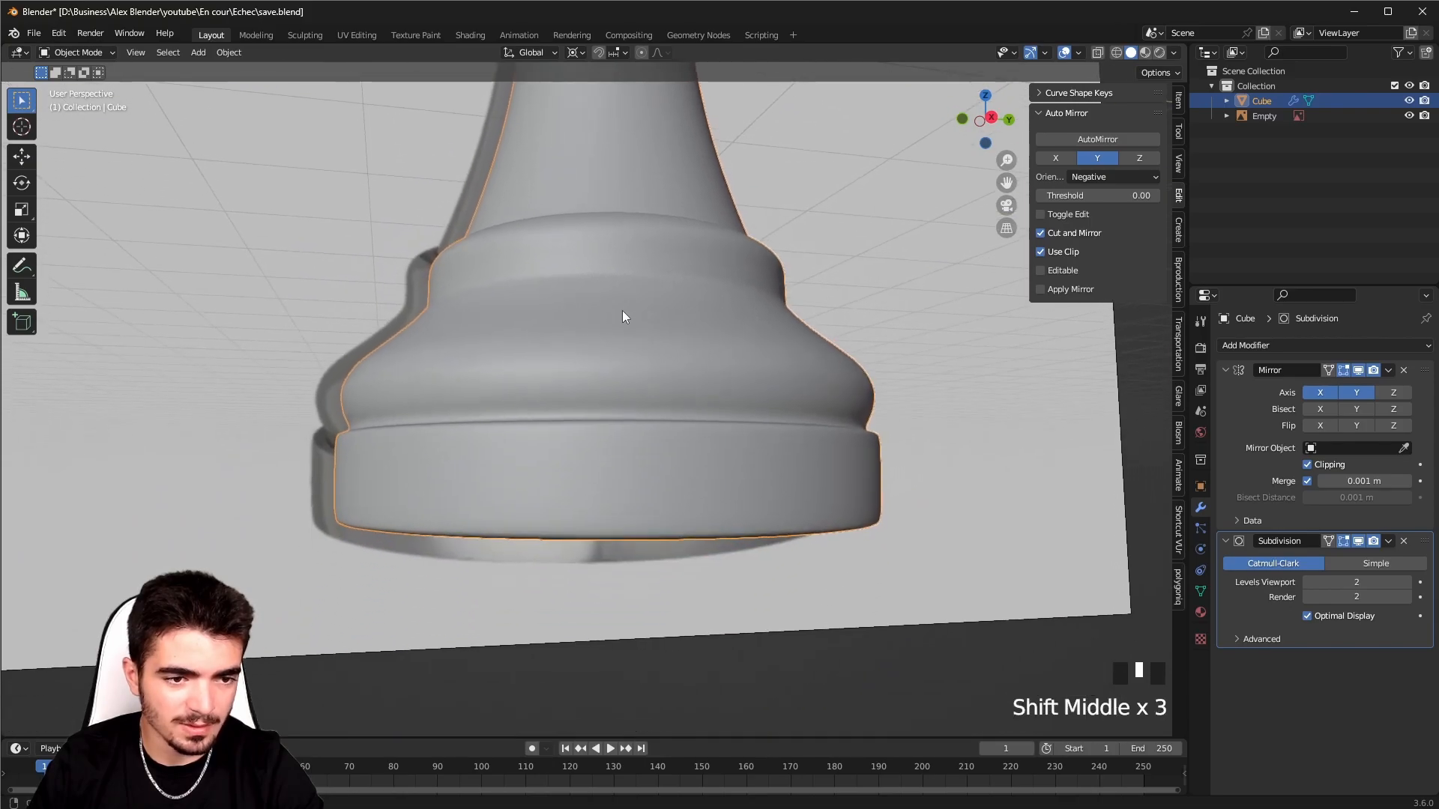
scroll(575, 439, up, 2)
middle_drag(575, 445, 578, 505)
scroll(622, 344, up, 2)
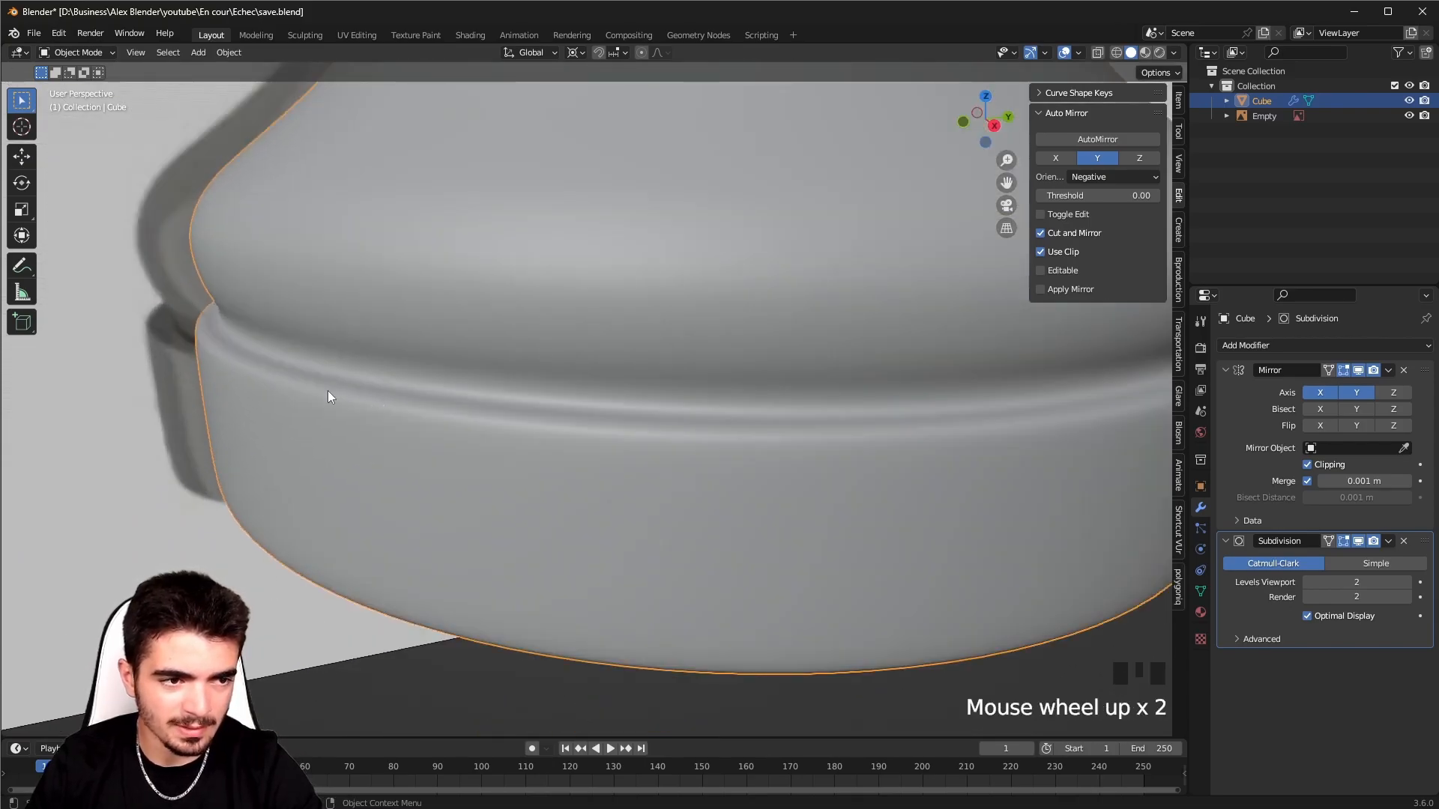
scroll(402, 365, down, 4)
shift+middle_drag(455, 370, 524, 439)
scroll(501, 491, up, 2)
scroll(426, 460, up, 2)
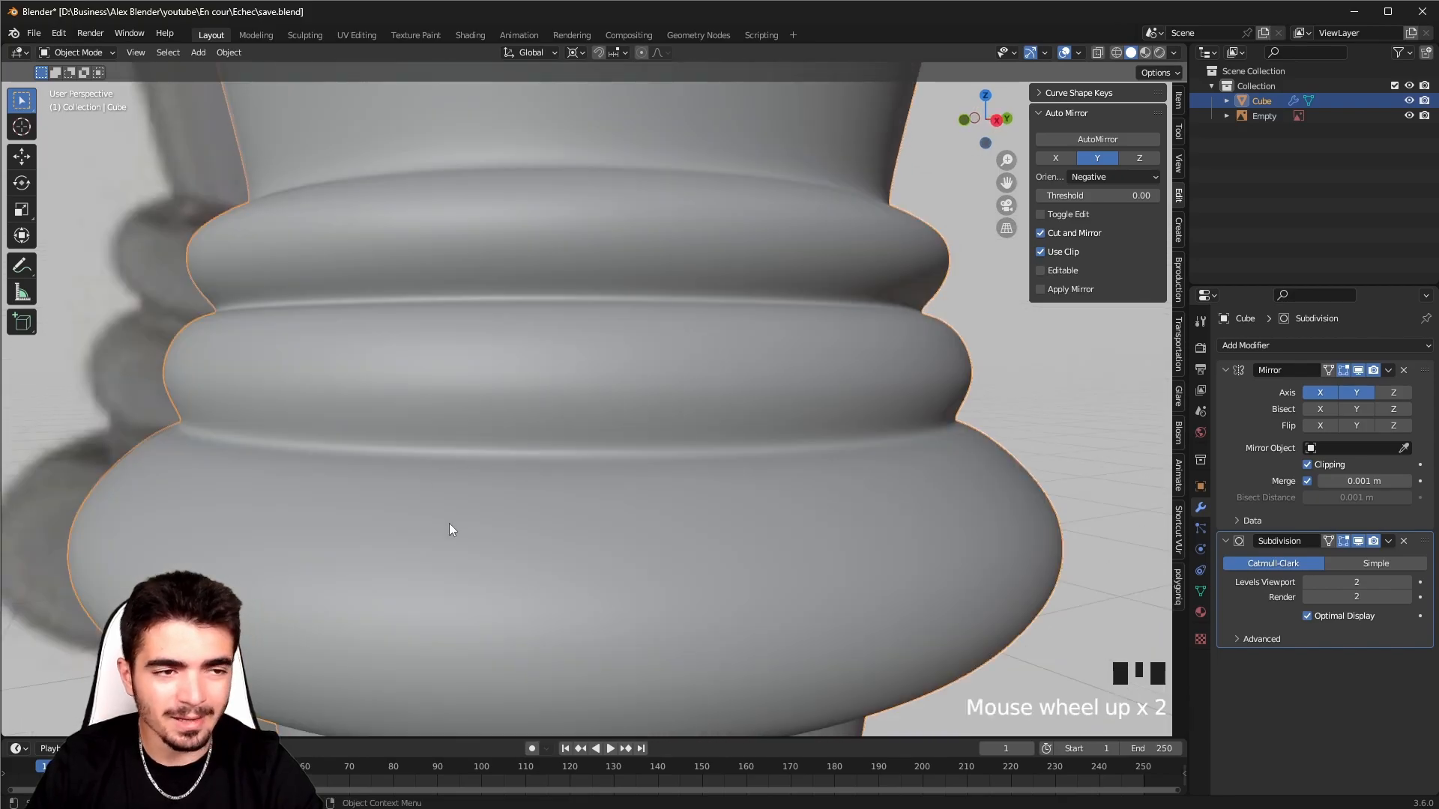
scroll(489, 480, down, 5)
middle_drag(600, 498, 598, 533)
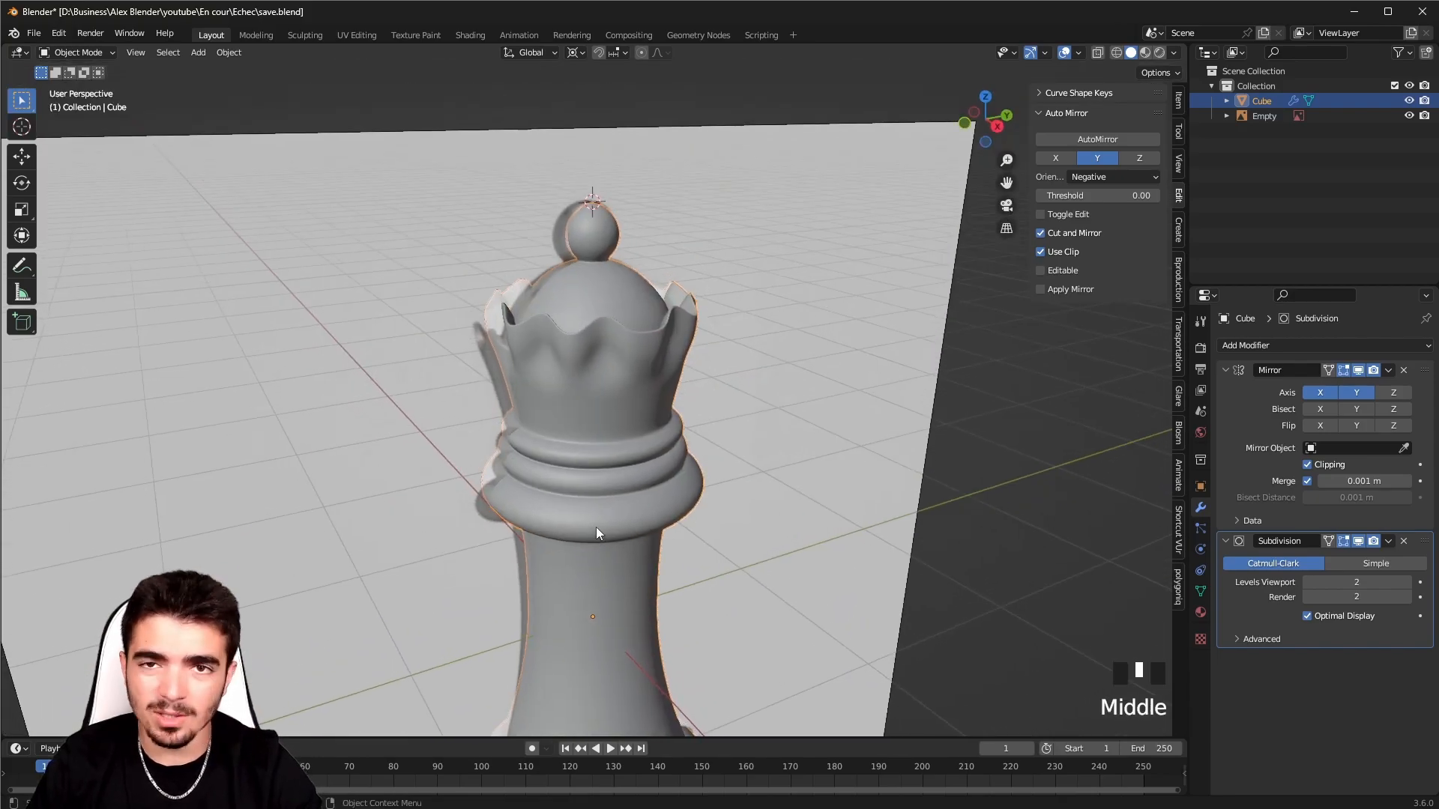
scroll(614, 582, up, 1)
scroll(604, 622, down, 4)
shift+middle_drag(604, 622, 524, 307)
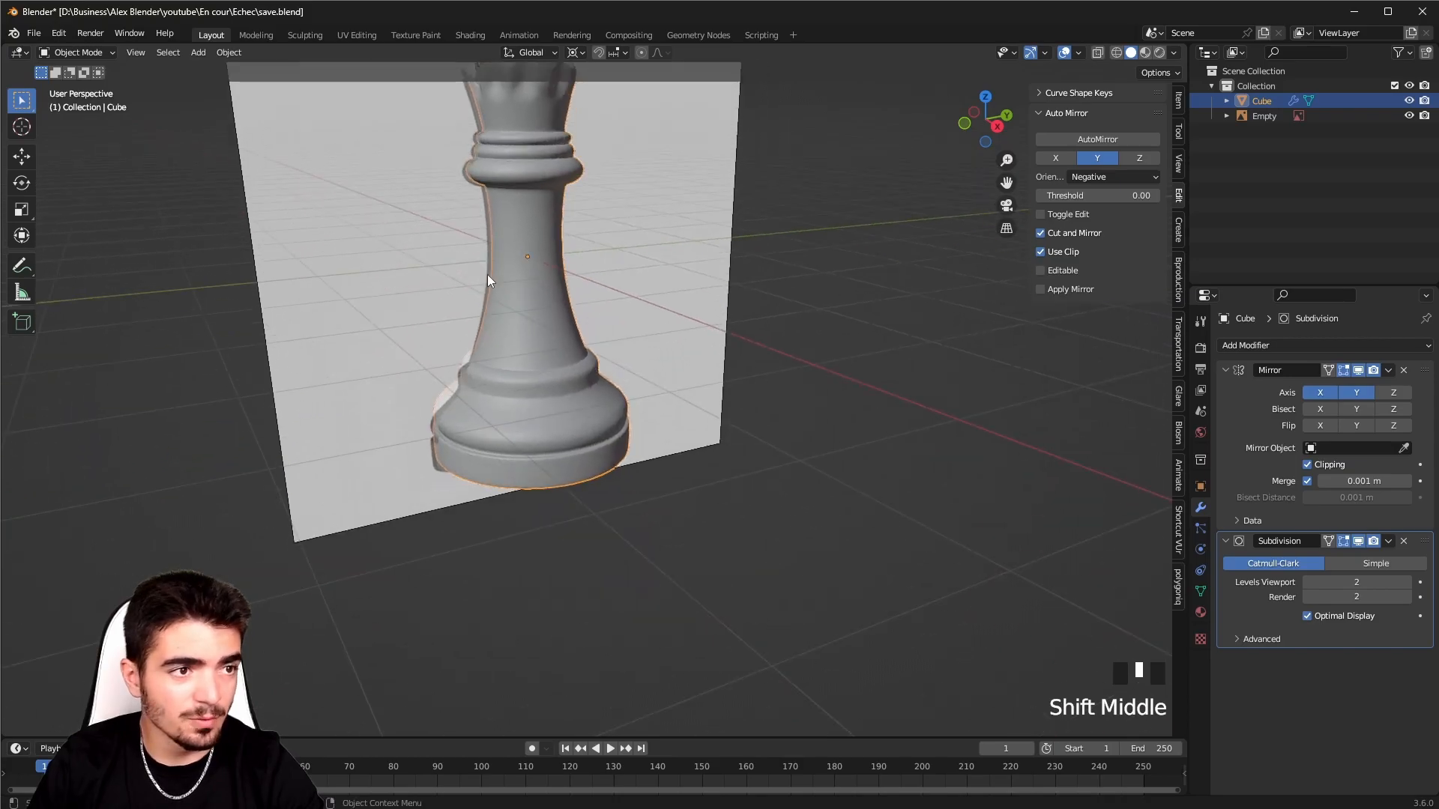
- Enter Edit Mode and add a horizontal loop cut along the upper rim edge of the base disc
click(61, 54)
click(79, 85)
scroll(490, 468, up, 4)
middle_drag(491, 468, 589, 369)
scroll(412, 436, up, 4)
scroll(588, 369, up, 5)
middle_drag(292, 427, 322, 466)
shift+middle_drag(266, 480, 454, 355)
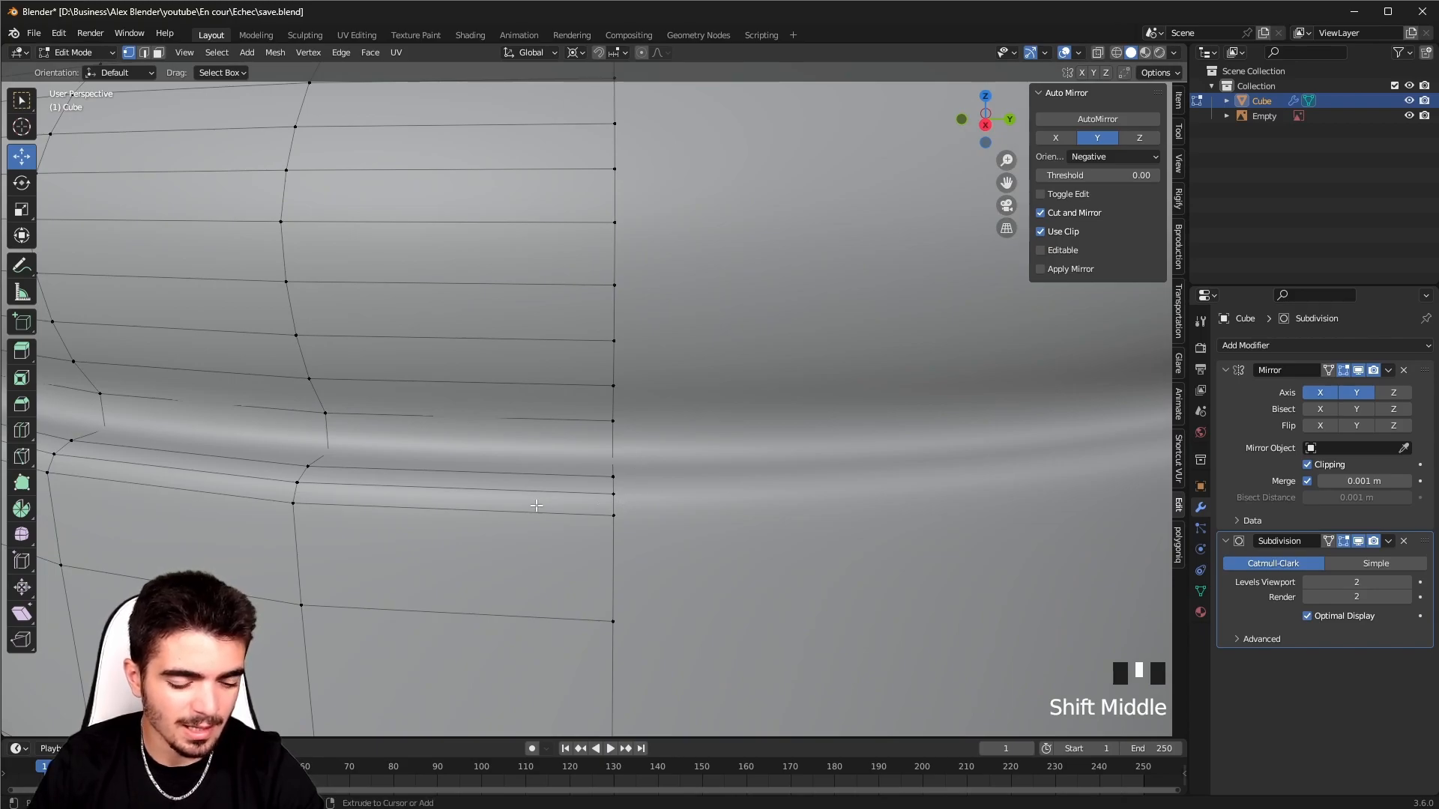
key(ctrl+r)
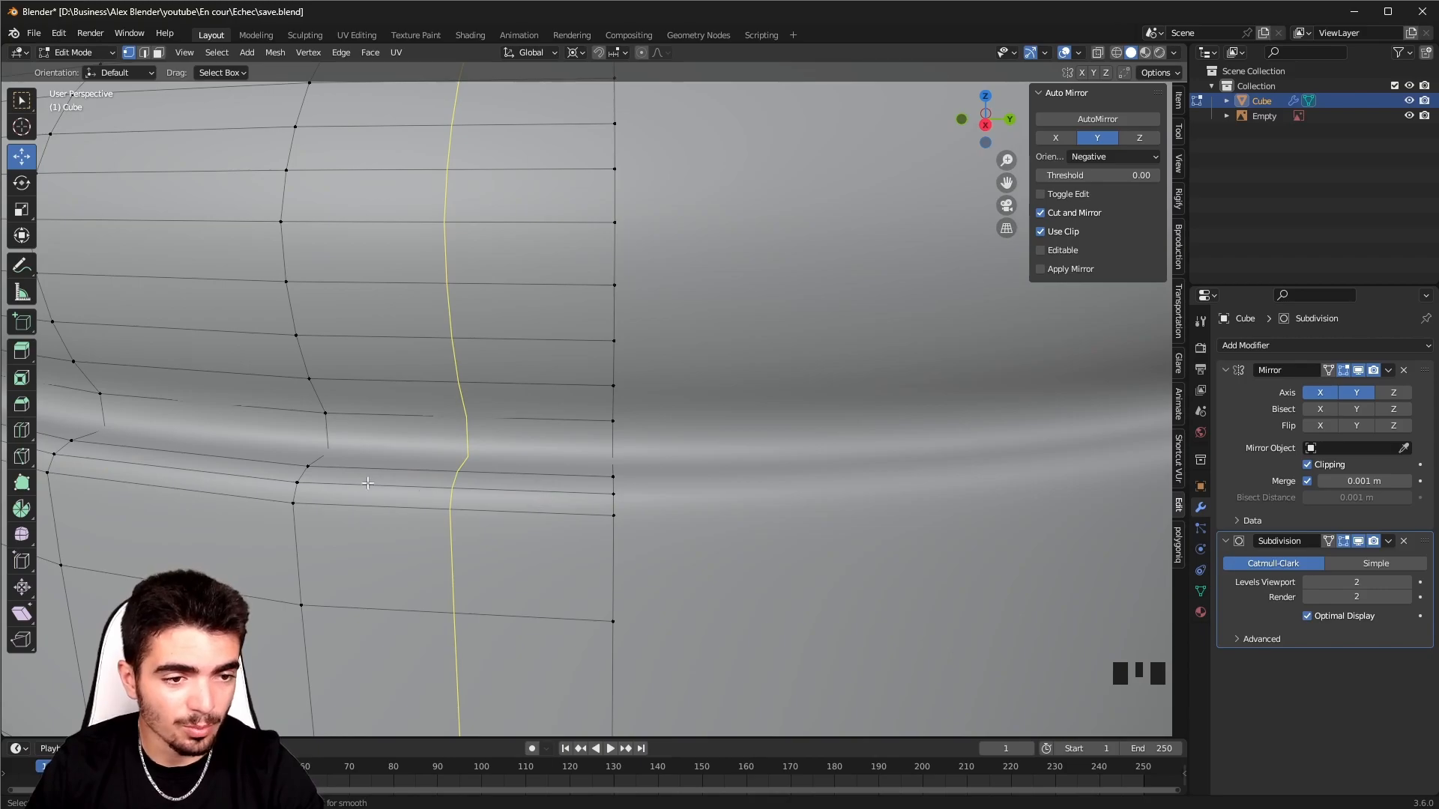
click(611, 509)
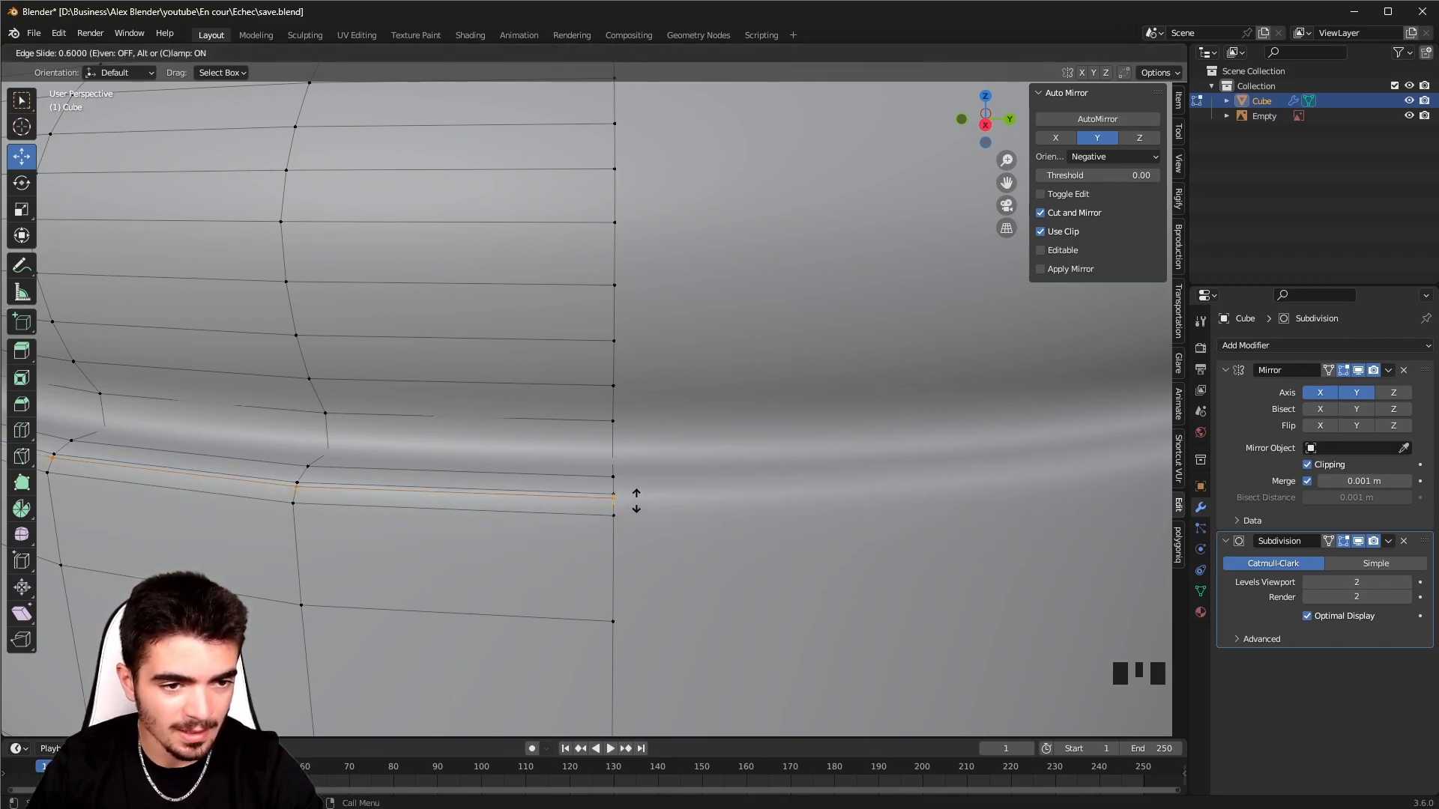
click(637, 499)
- Add a second loop cut close above the first on the base disc's rim and check the edge in Object Mode
scroll(589, 509, up, 2)
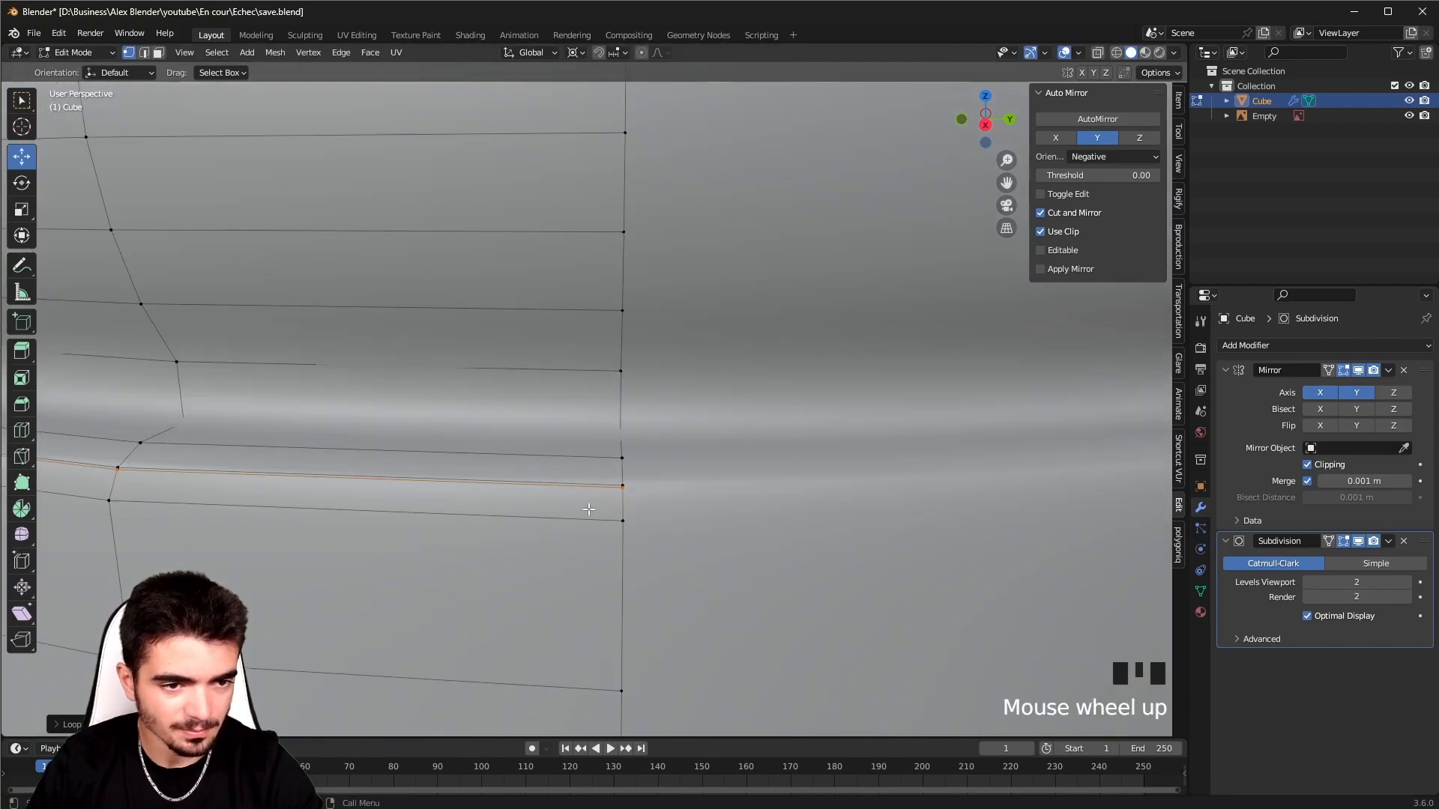
key(ctrl+r)
click(631, 470)
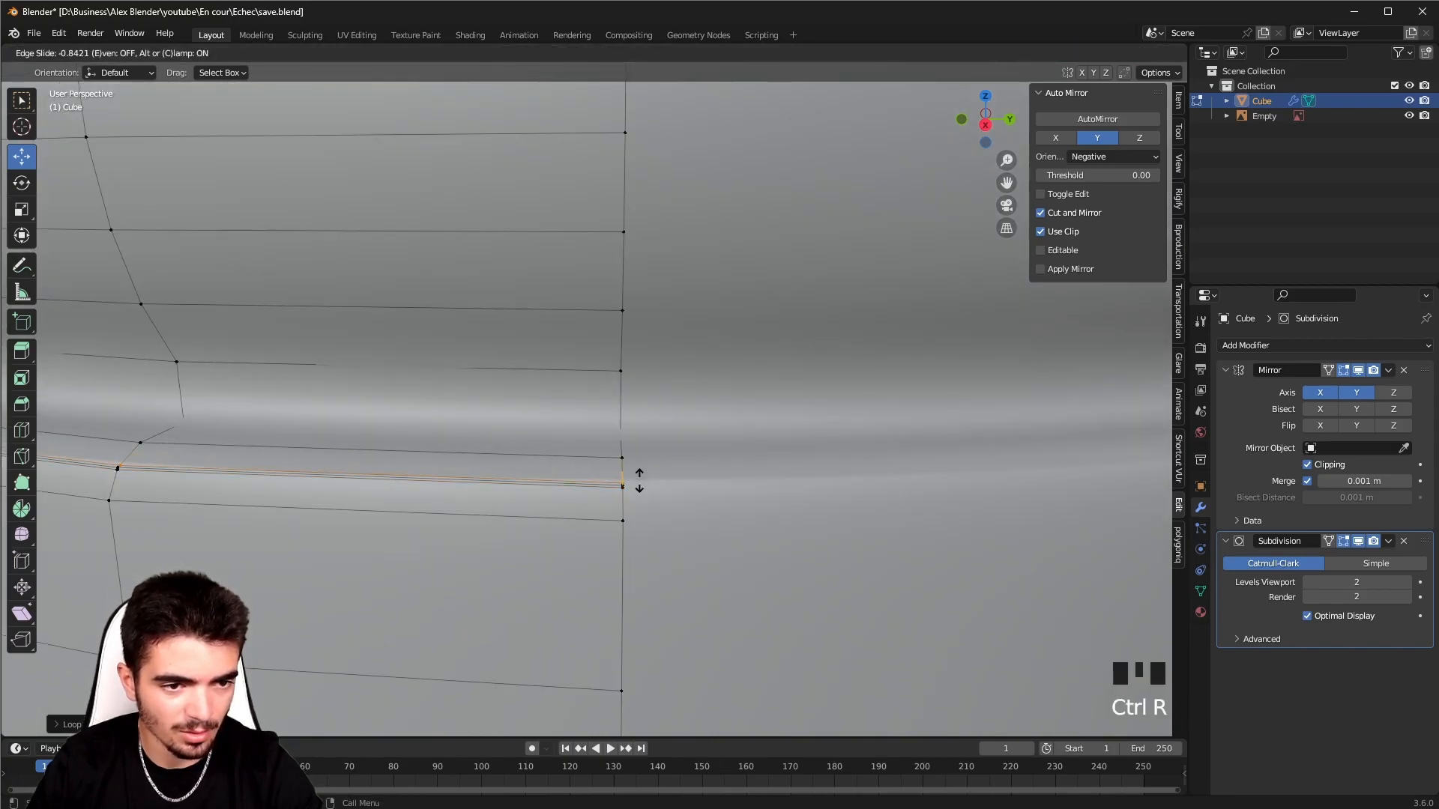
click(642, 476)
key(Tab)
scroll(875, 516, down, 3)
shift+middle_drag(875, 515, 959, 461)
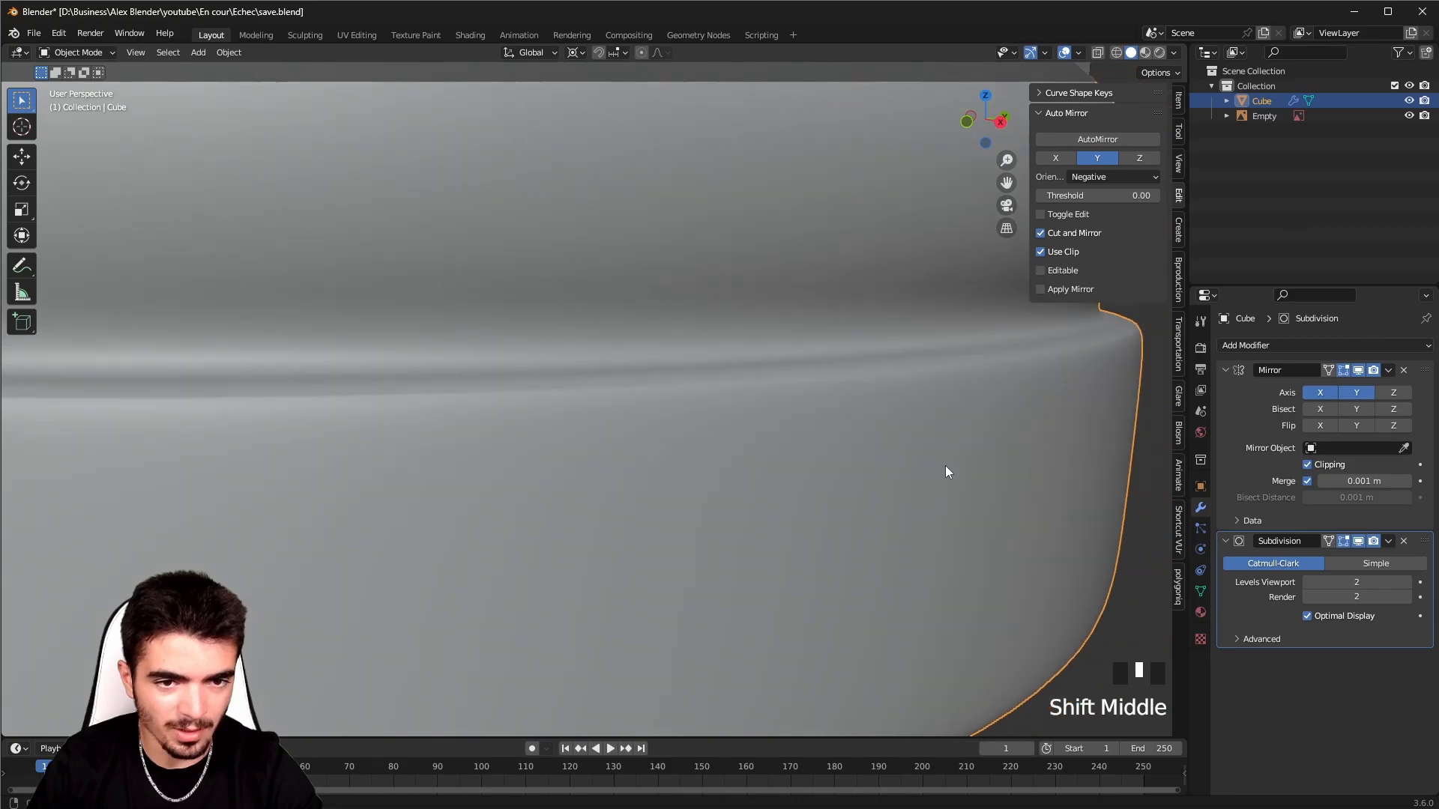
scroll(778, 538, up, 3)
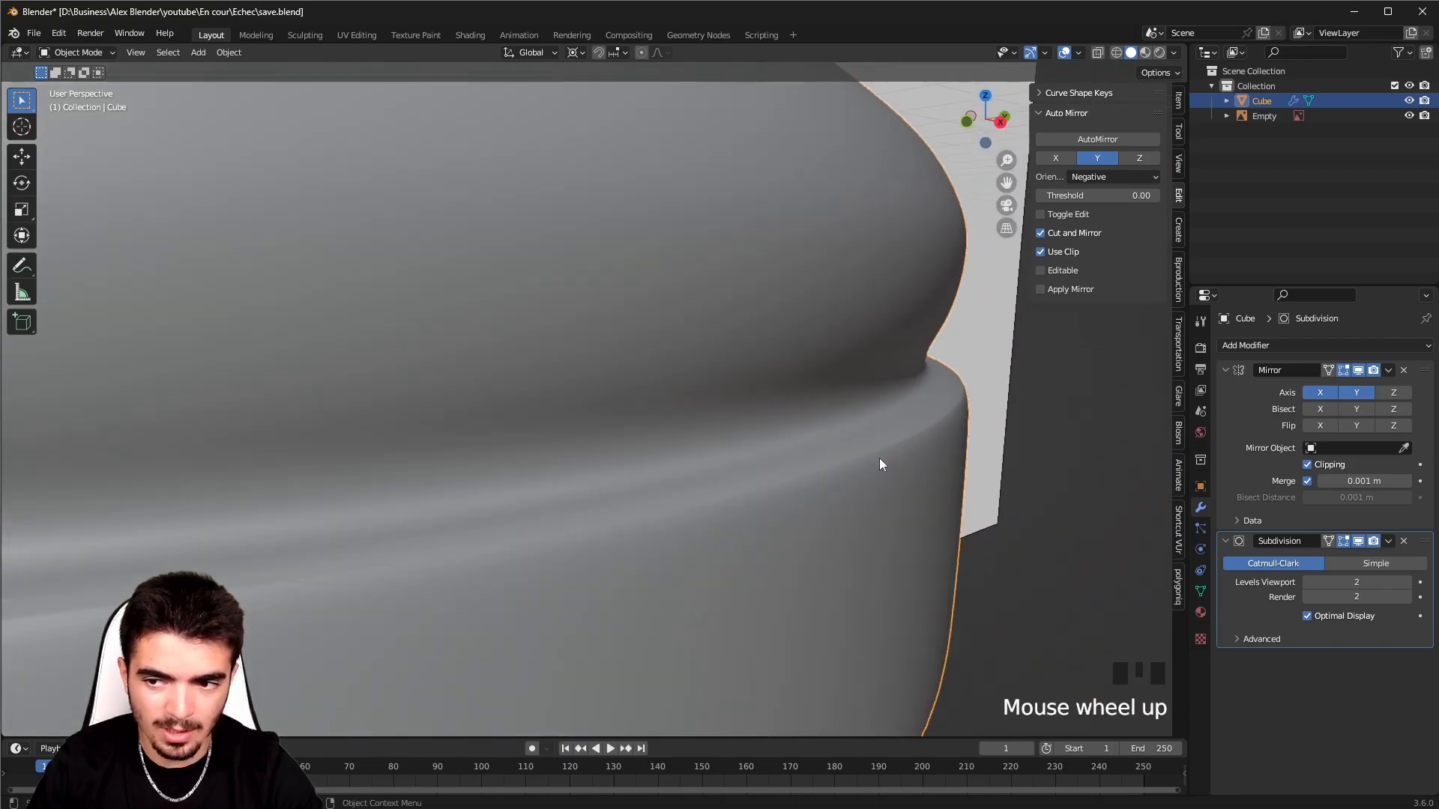
shift+middle_drag(821, 461, 819, 443)
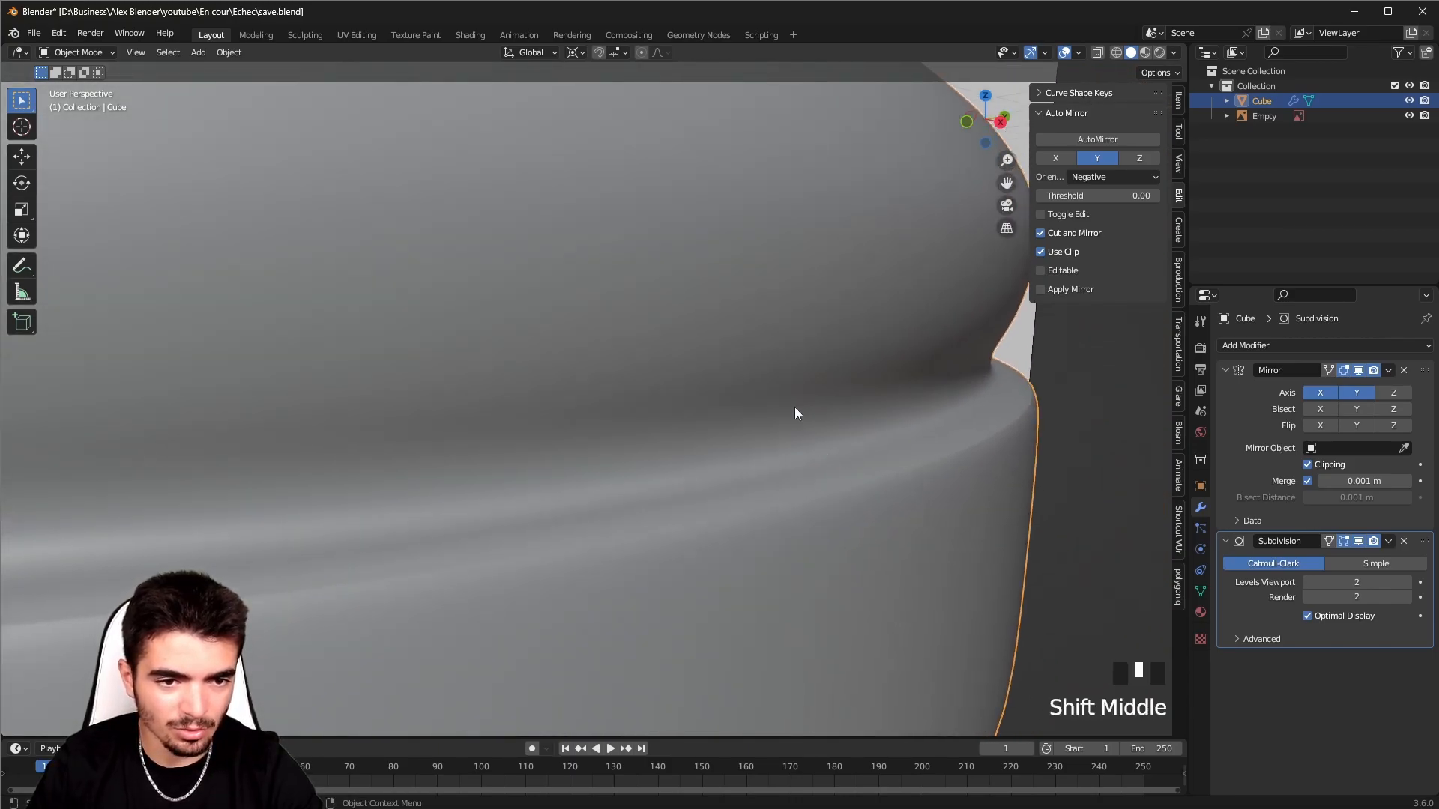
- In Edit Mode, add two loop cuts close to either side of the crease where the body meets the base disc
key(Tab)
shift+middle_drag(652, 476, 669, 475)
key(ctrl+r)
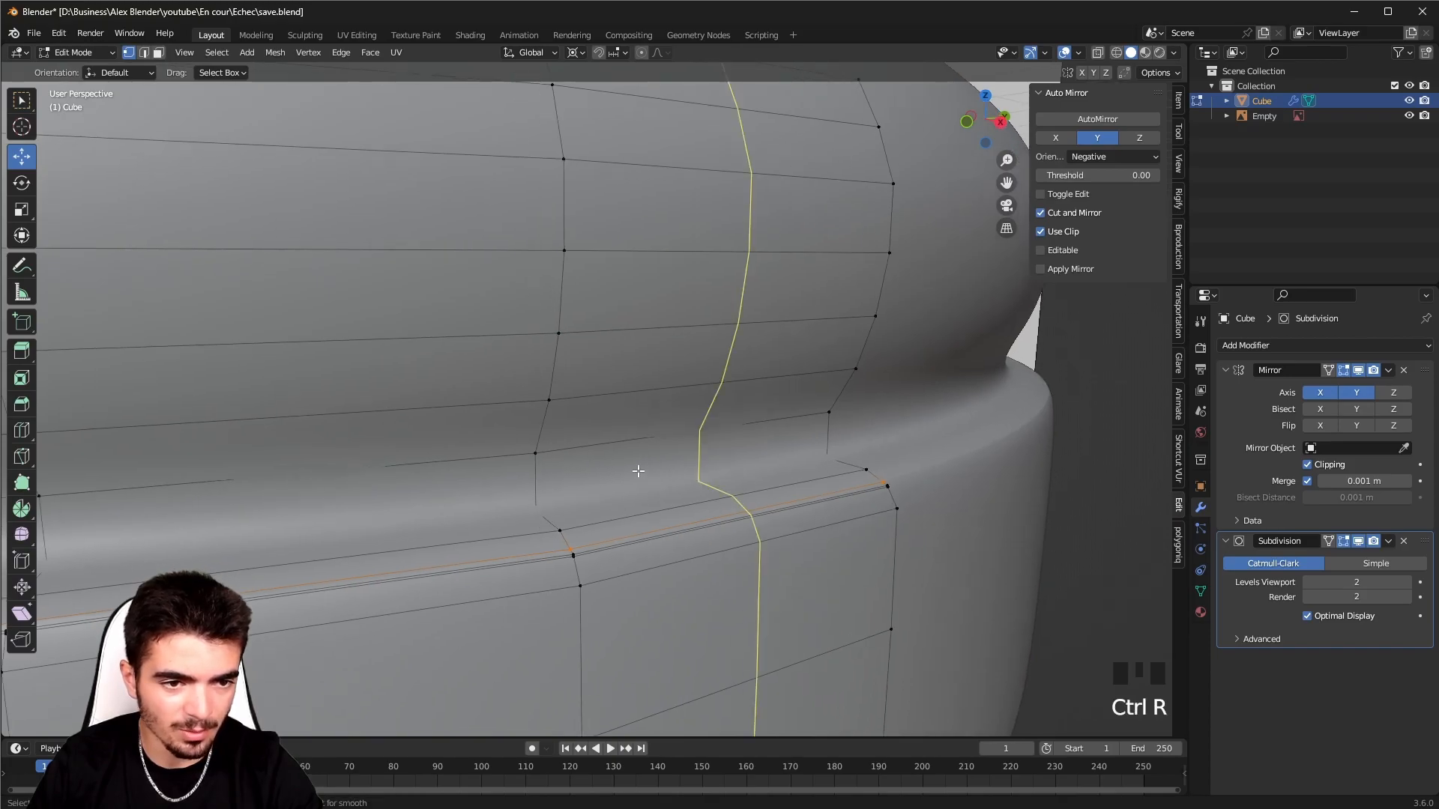
click(642, 475)
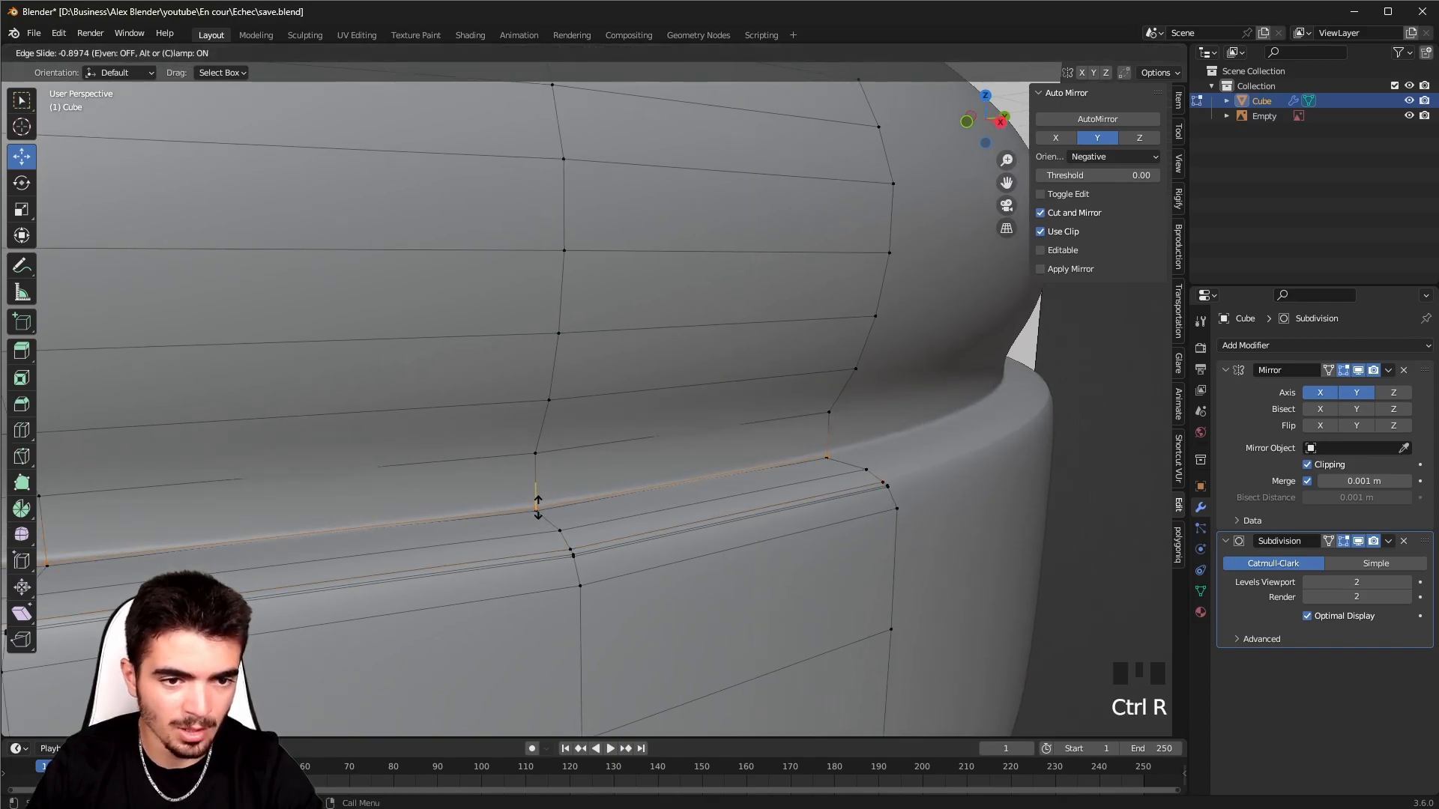
click(537, 505)
key(ctrl+r)
click(535, 512)
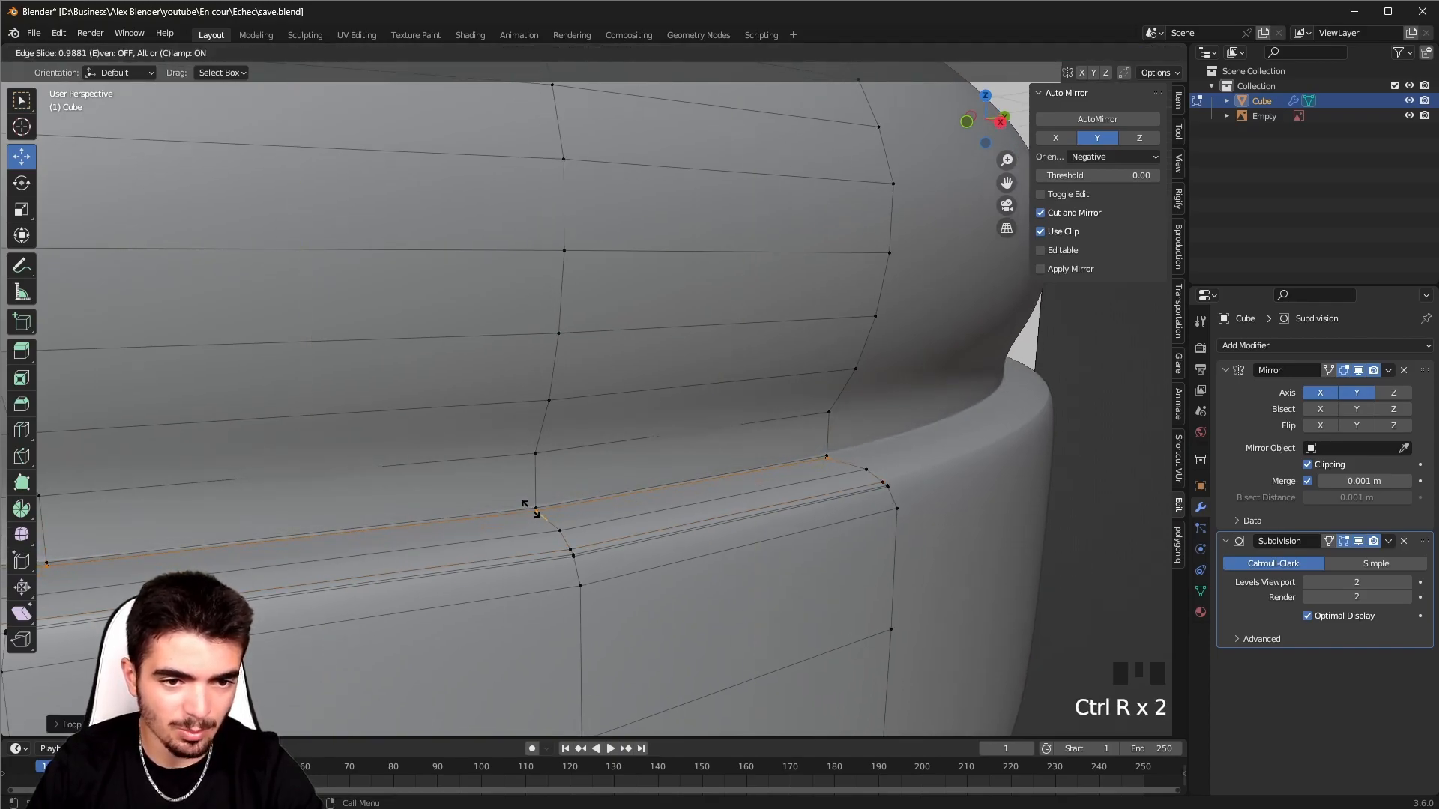
click(535, 511)
shift+middle_drag(535, 512, 721, 476)
scroll(721, 477, up, 3)
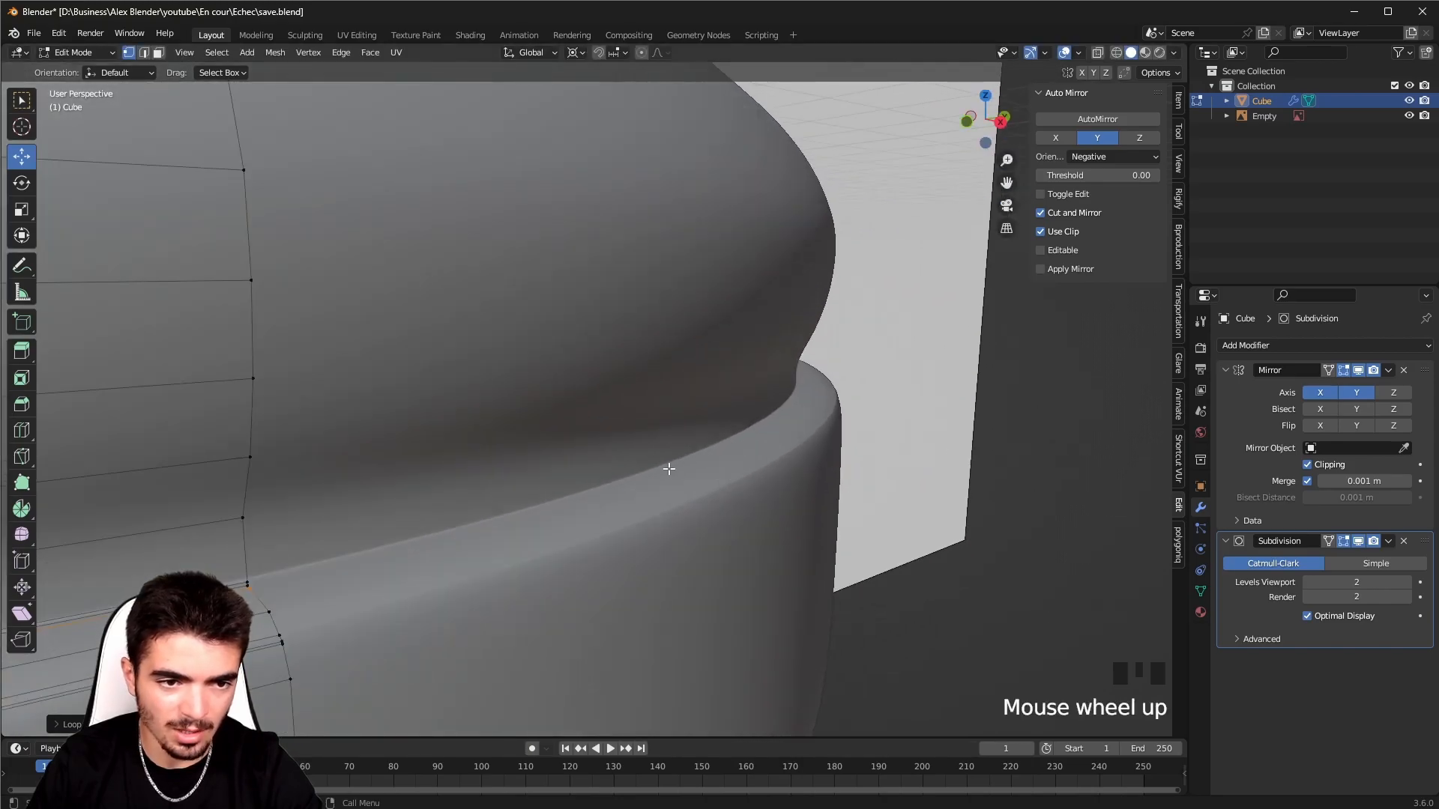
- Add a loop cut at the foot of the stem, close above its crease with the lower ring
scroll(569, 460, down, 2)
shift+middle_drag(569, 461, 588, 497)
scroll(562, 427, down, 1)
shift+middle_drag(562, 428, 606, 576)
scroll(600, 539, up, 2)
scroll(578, 497, up, 4)
middle_drag(620, 469, 713, 469)
key(ctrl+r)
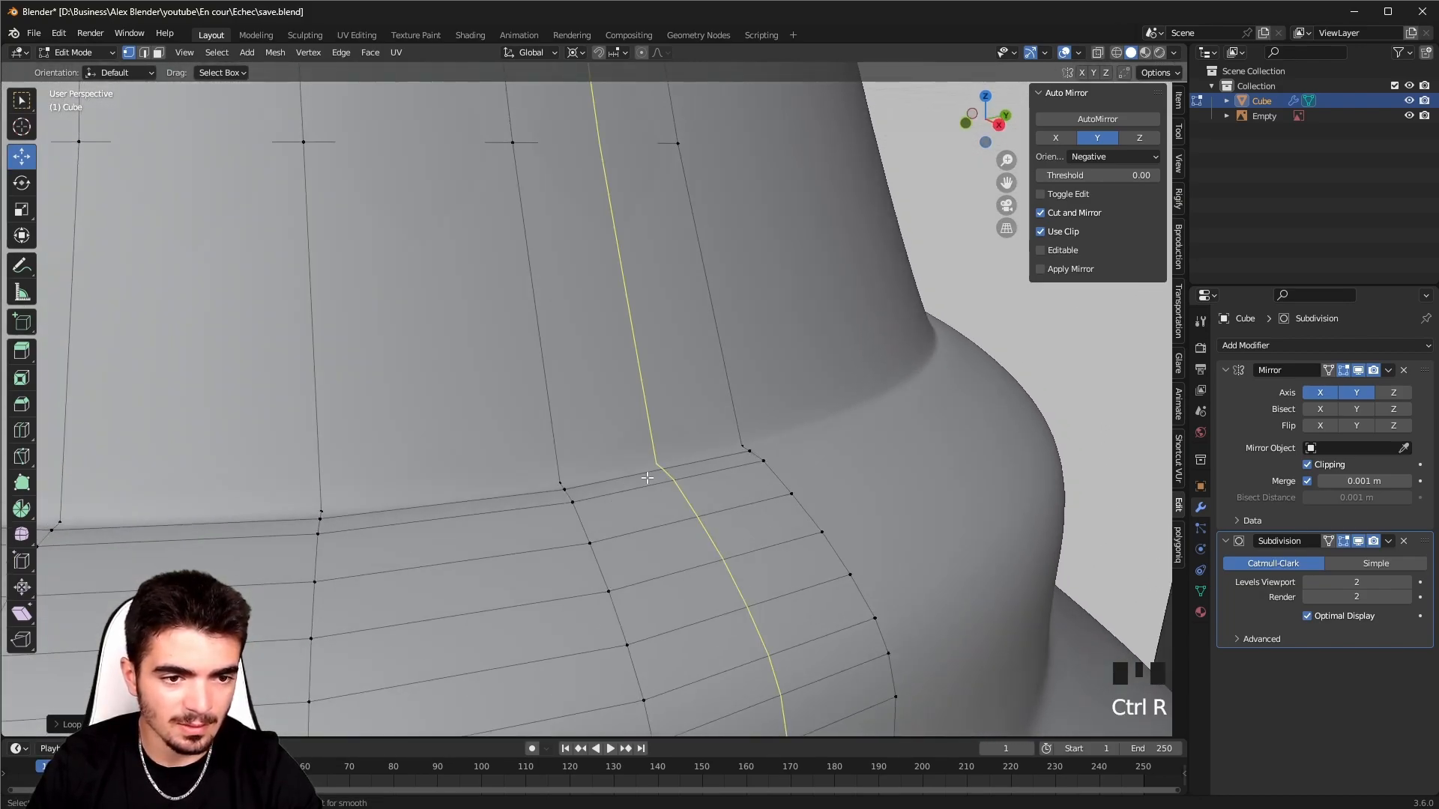
click(562, 487)
click(560, 478)
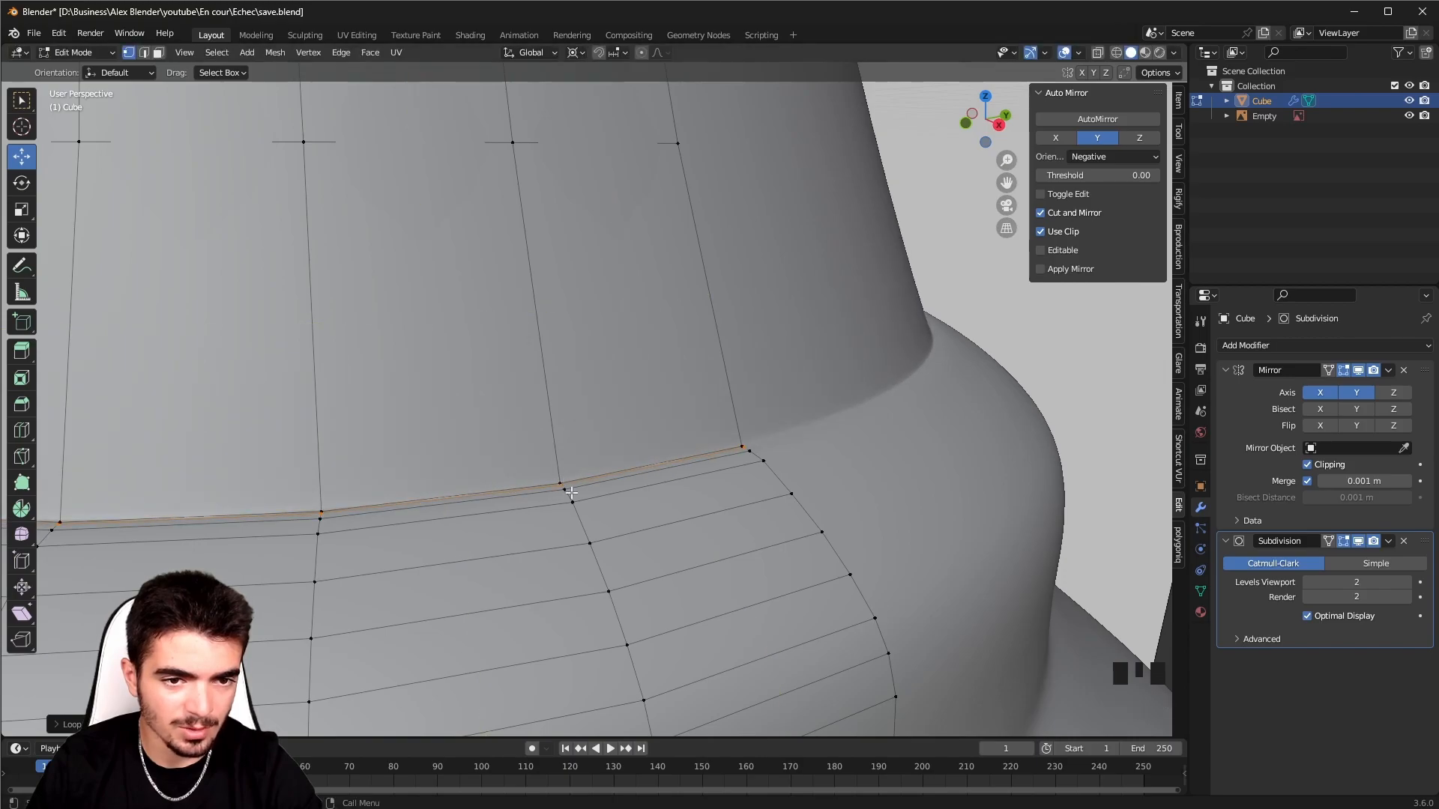
- Add two loop cuts around the crease beneath the lower ring and return to Object Mode
middle_drag(616, 521, 607, 488)
shift+middle_drag(686, 596, 674, 442)
key(ctrl+r)
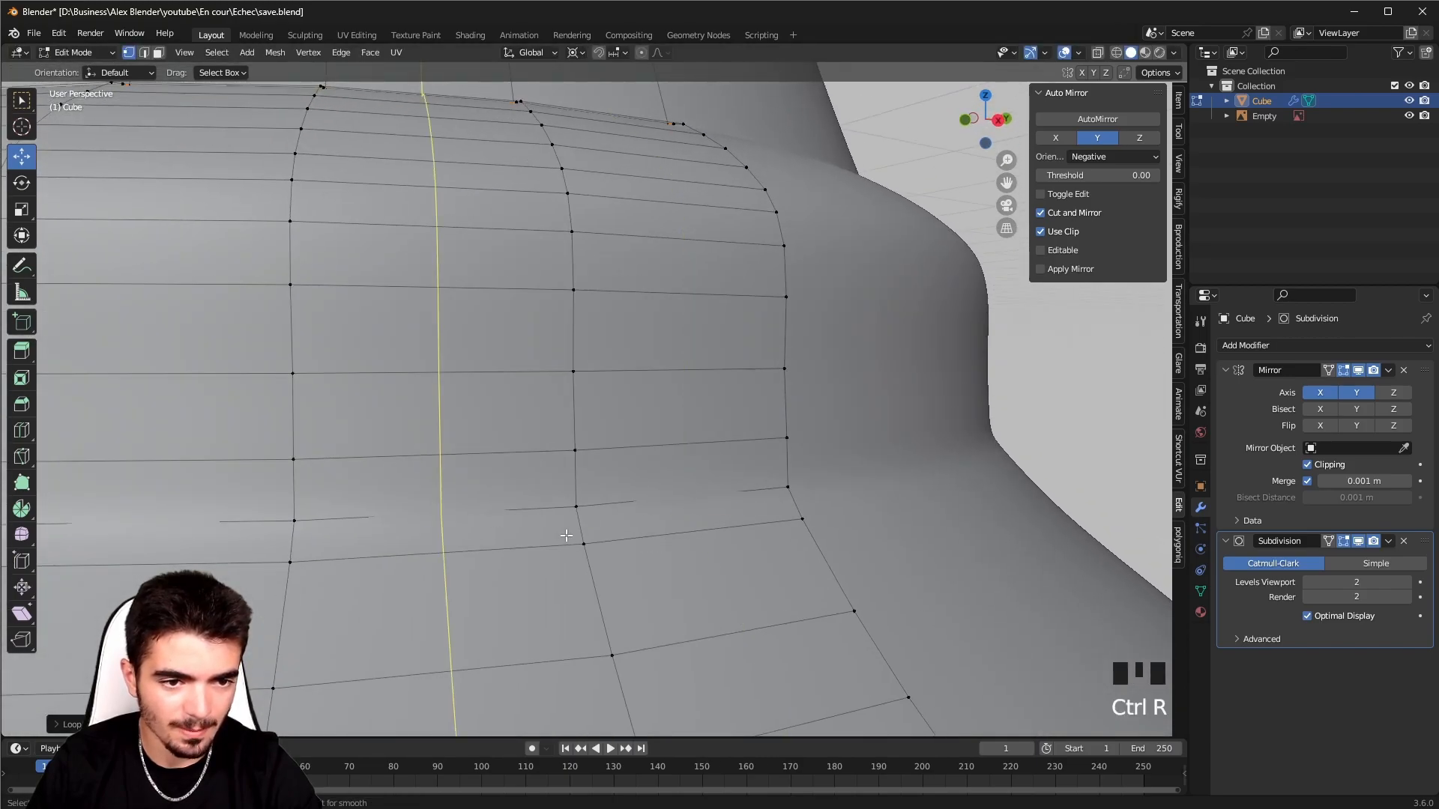
click(575, 522)
click(575, 518)
key(ctrl+r)
click(560, 487)
click(559, 500)
scroll(662, 428, down, 3)
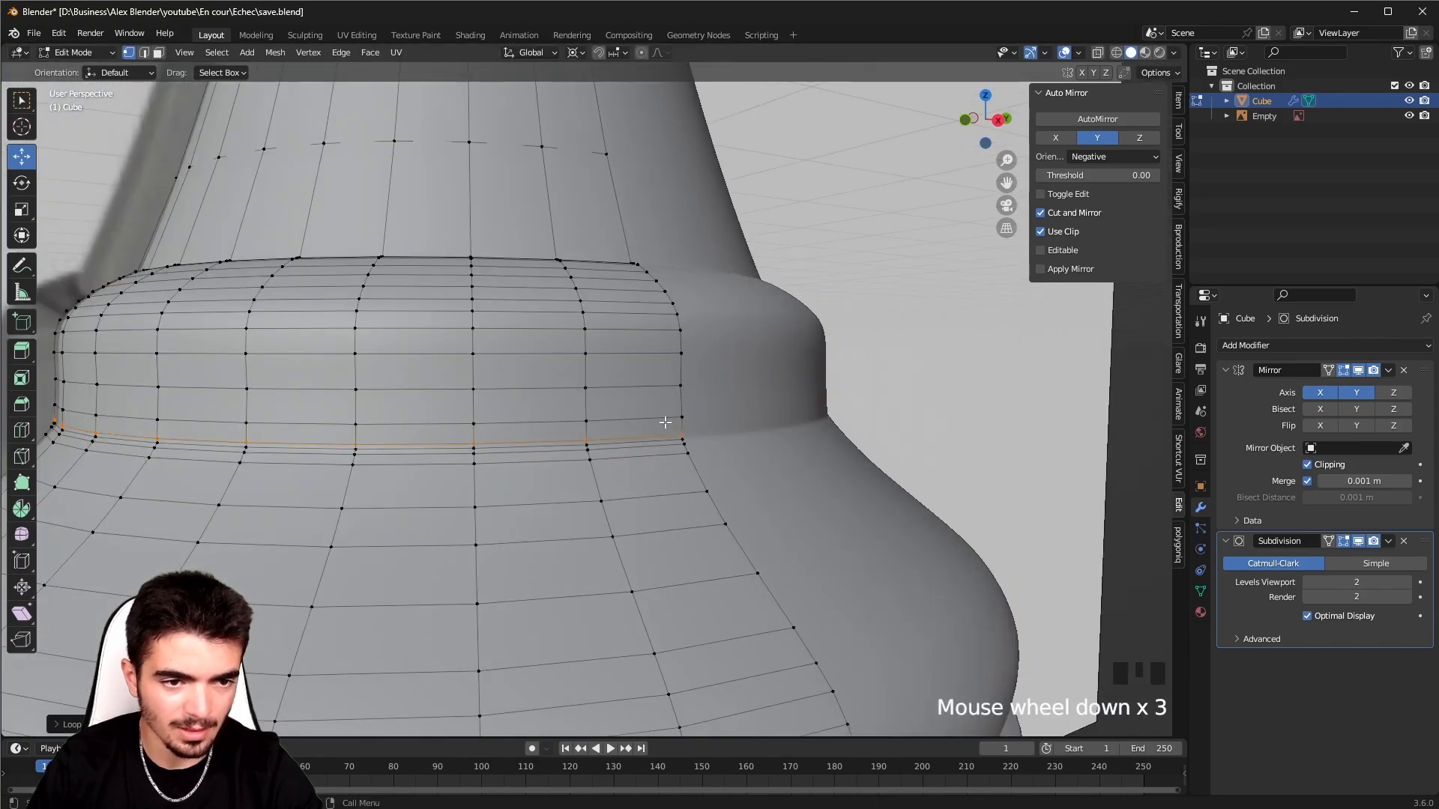
key(Tab)
- In Edit Mode, add a loop cut on the underside of the large collar ring, near its crease with the stem
scroll(697, 455, down, 2)
middle_drag(697, 455, 665, 425)
scroll(465, 619, down, 2)
middle_drag(465, 619, 537, 421)
scroll(519, 484, up, 2)
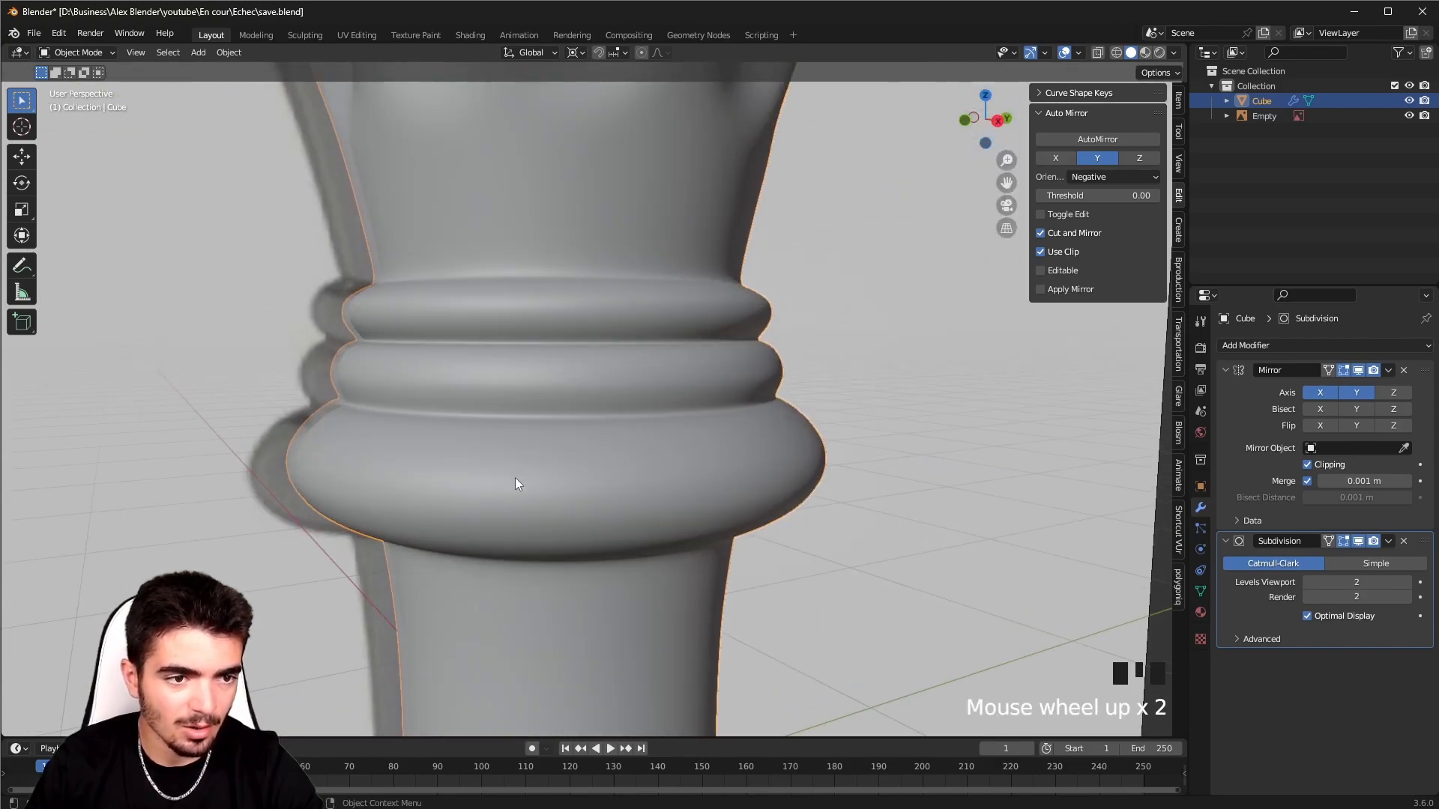
middle_drag(519, 484, 538, 438)
scroll(542, 551, up, 1)
shift+middle_drag(541, 546, 560, 502)
key(Tab)
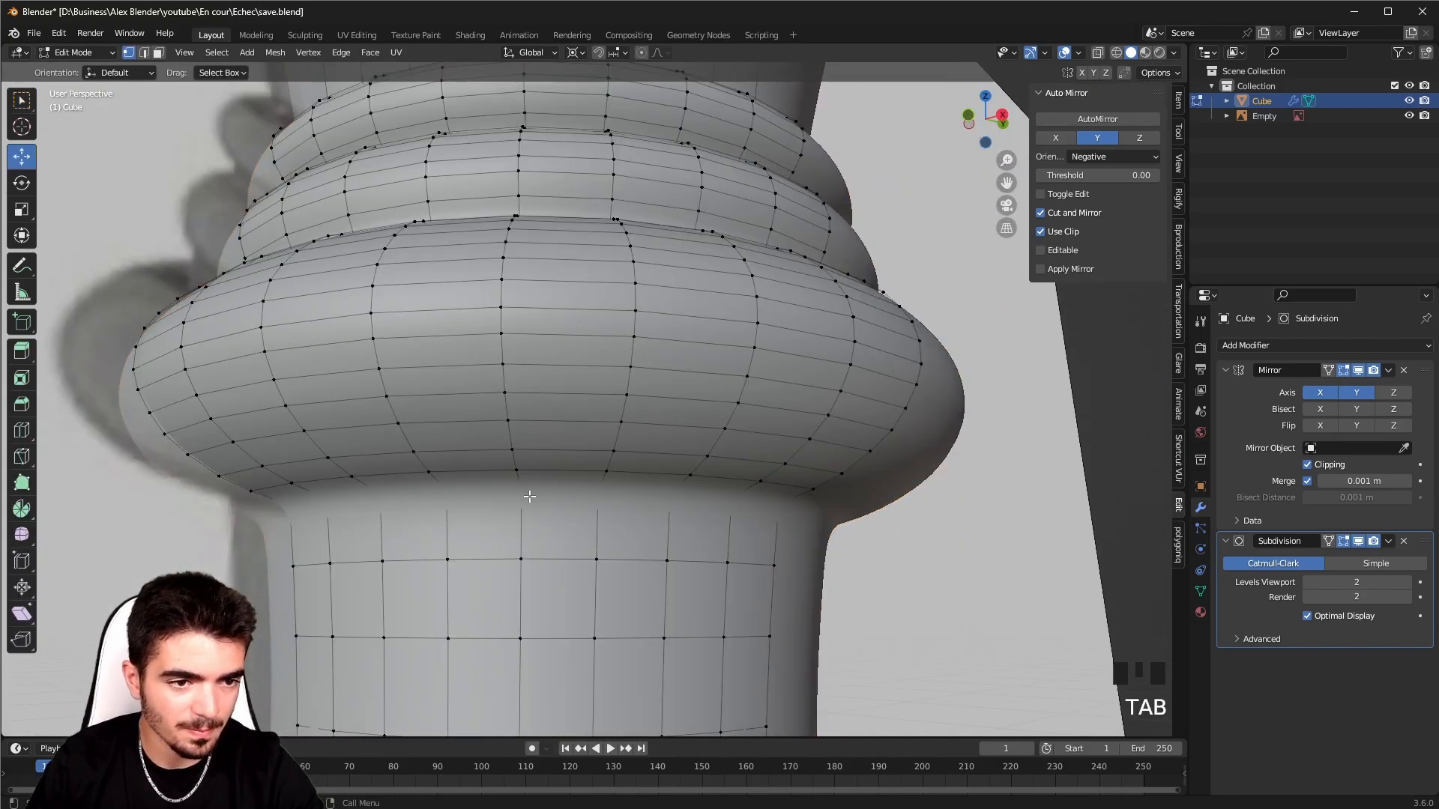
key(ctrl+r)
click(433, 481)
click(434, 483)
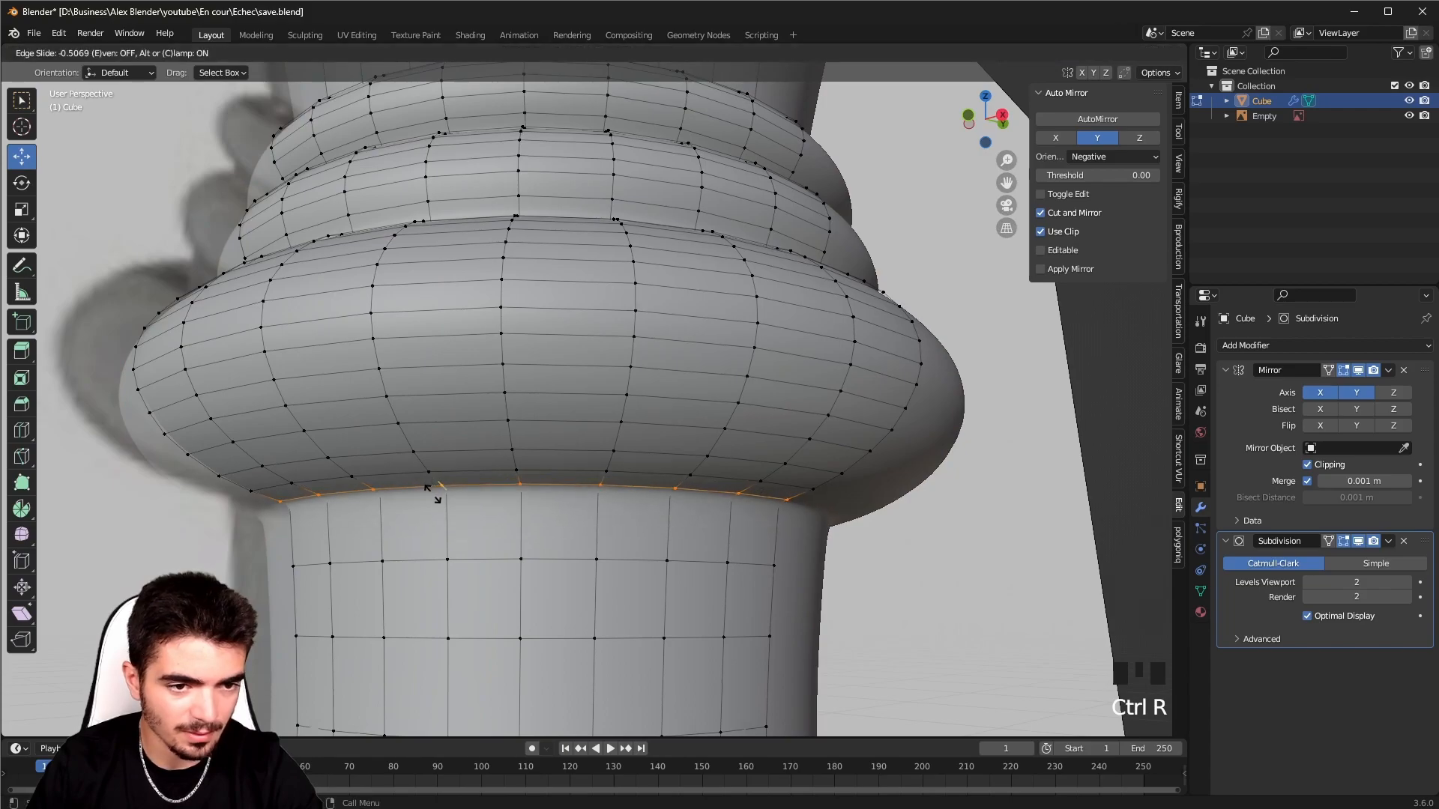
- Add a loop cut at the top of the stem, directly beneath the large collar ring, and check it in Object Mode
key(ctrl+r)
click(431, 484)
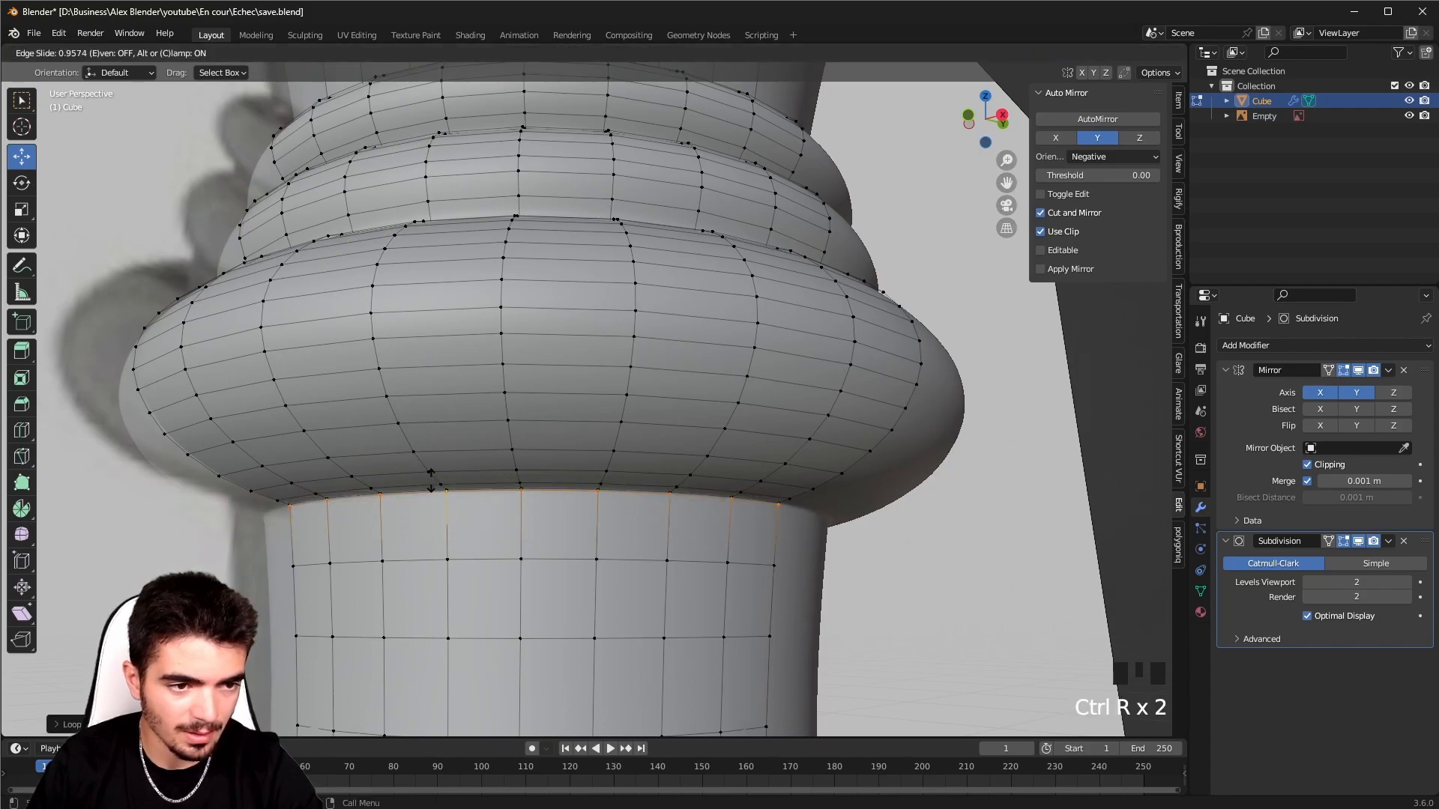
click(430, 483)
key(Tab)
middle_drag(429, 485, 487, 430)
- In Edit Mode, add two loop cuts around the crease between the crown and the top collar ring, and return to Object Mode
key(Tab)
key(ctrl+r)
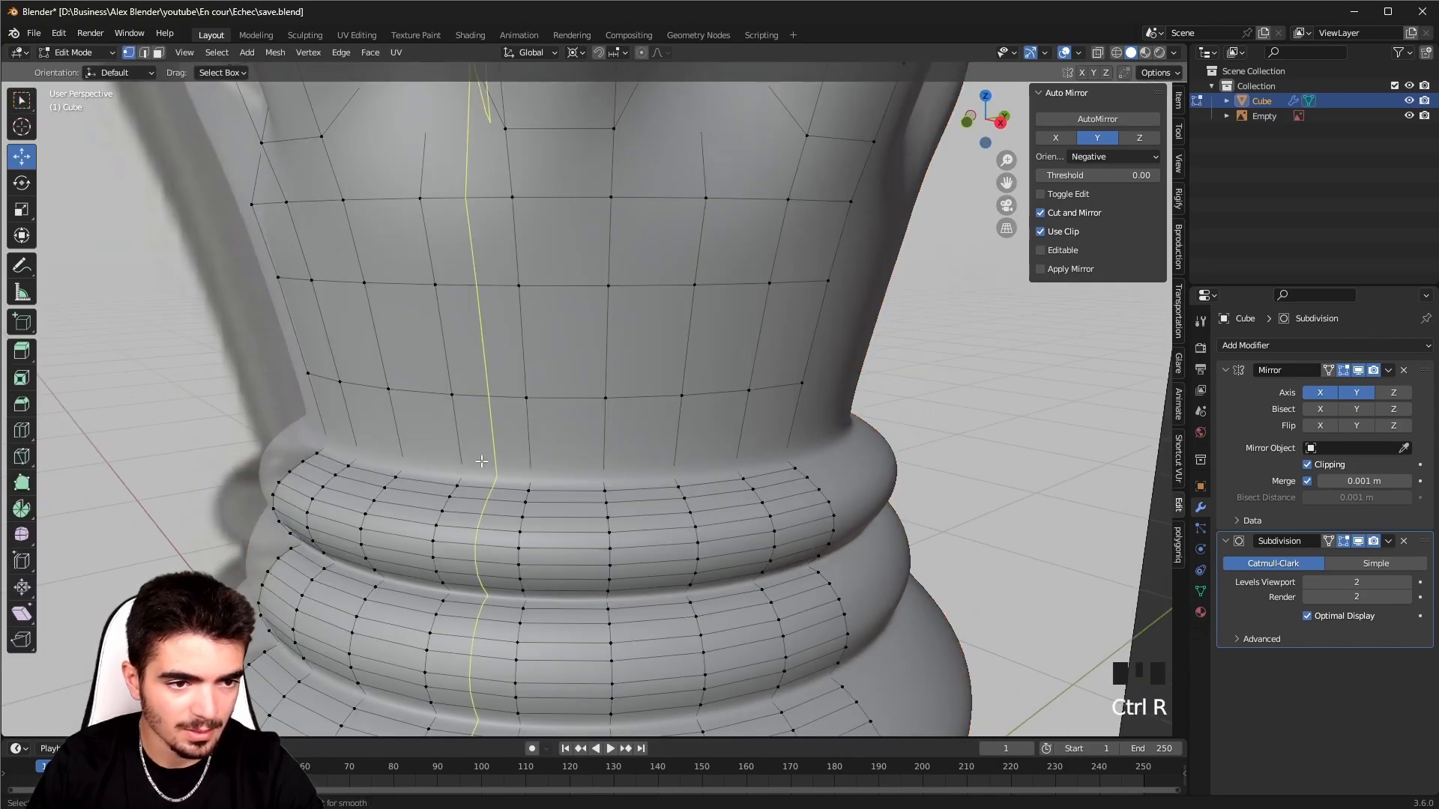
click(453, 434)
click(453, 496)
key(ctrl+r)
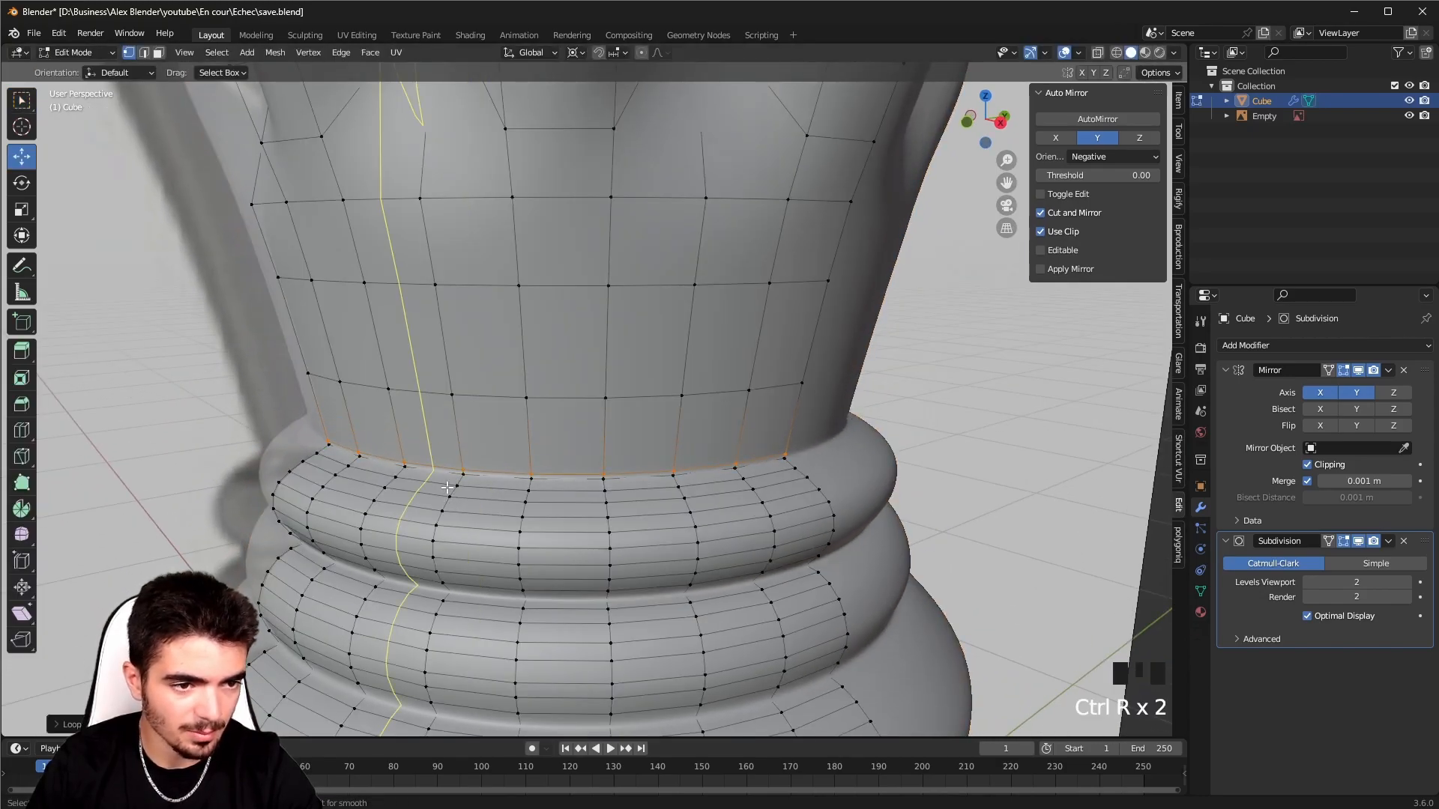
click(459, 481)
click(461, 476)
key(Tab)
scroll(500, 432, up, 3)
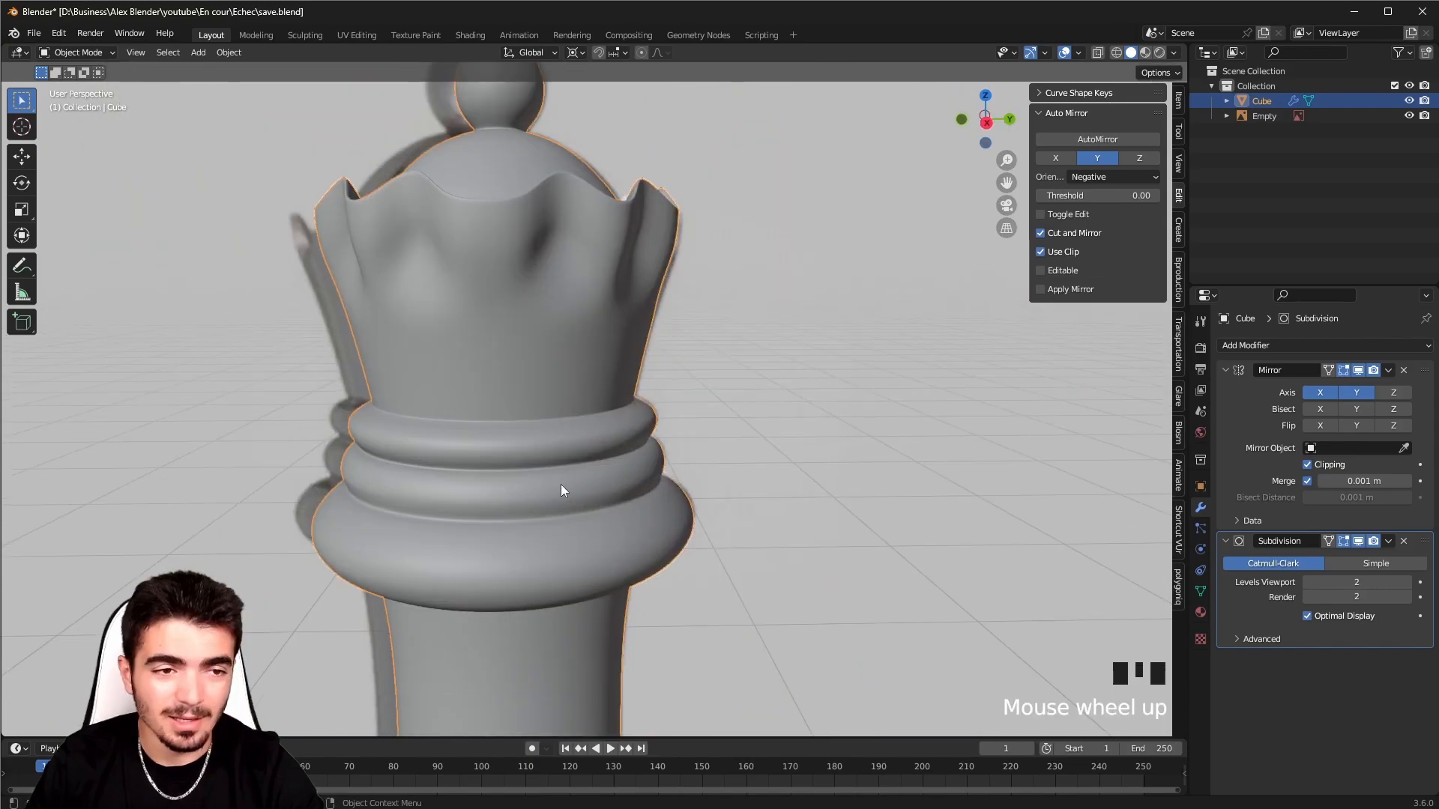
scroll(560, 486, down, 2)
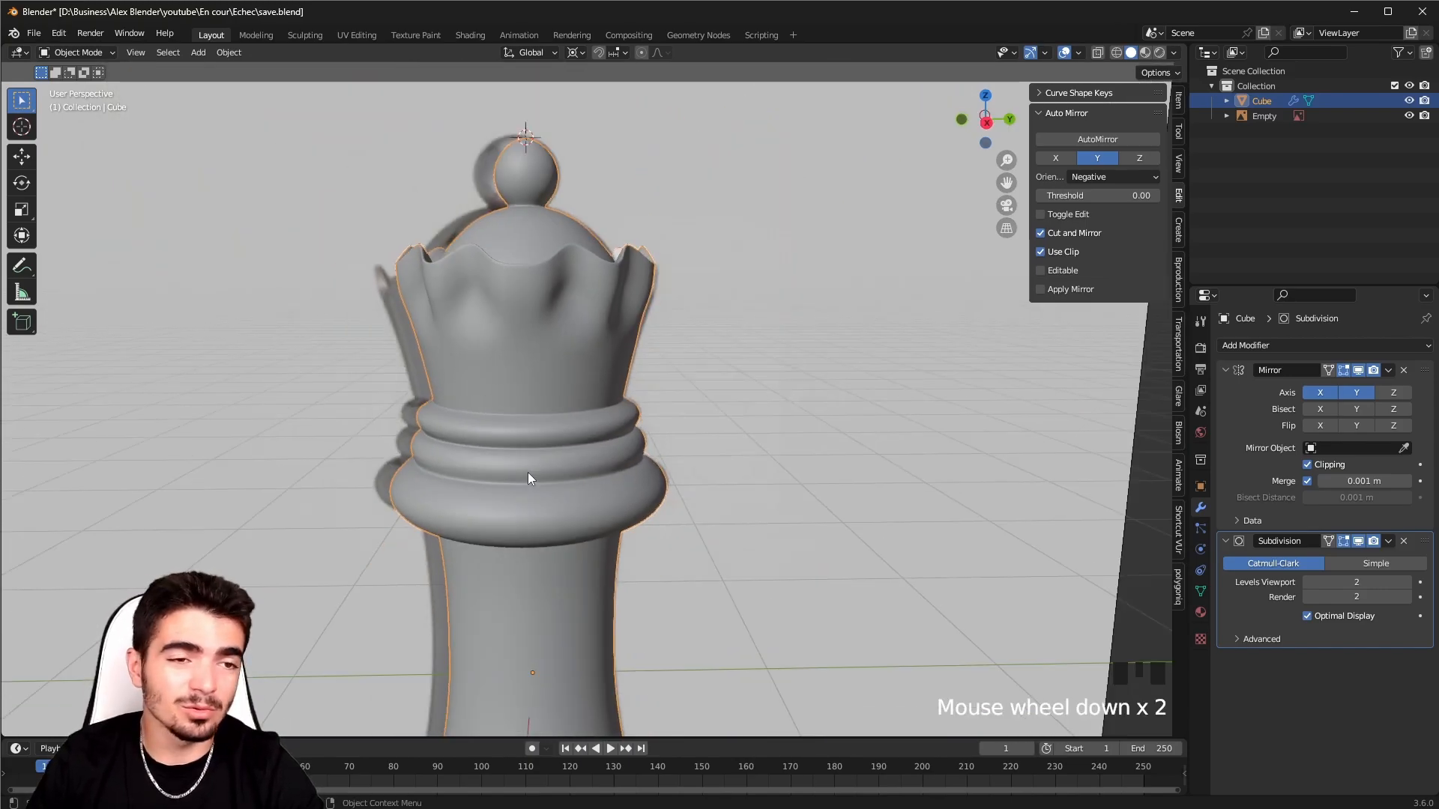
- Delete the background reference image behind the chess queen
scroll(632, 504, down, 4)
shift+drag(597, 563, 648, 495)
click(780, 441)
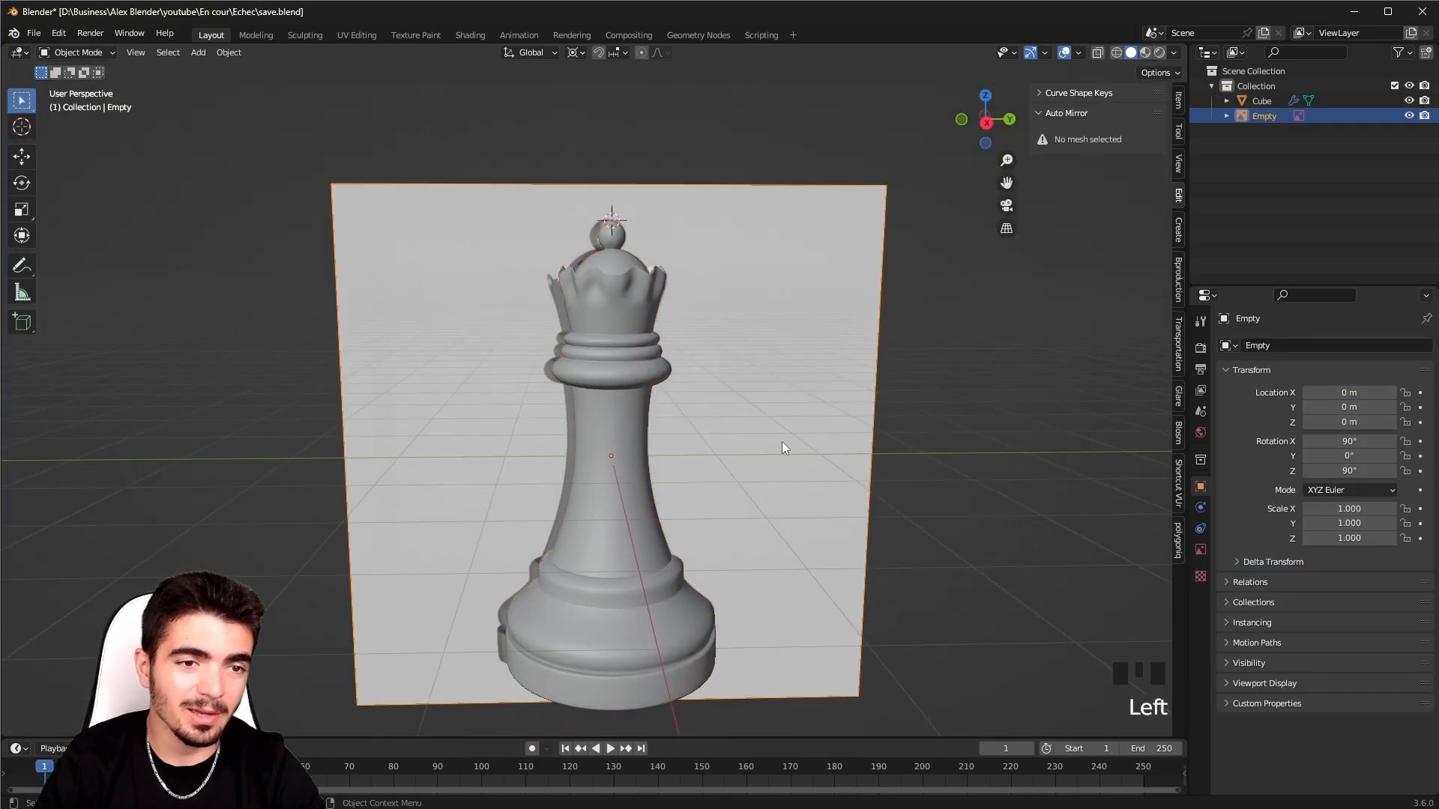
key(Delete)
- Summon the 3O_Marble_Calacatta material from materialiq's Stone / Rock / Marble category and apply it to the queen
click(634, 462)
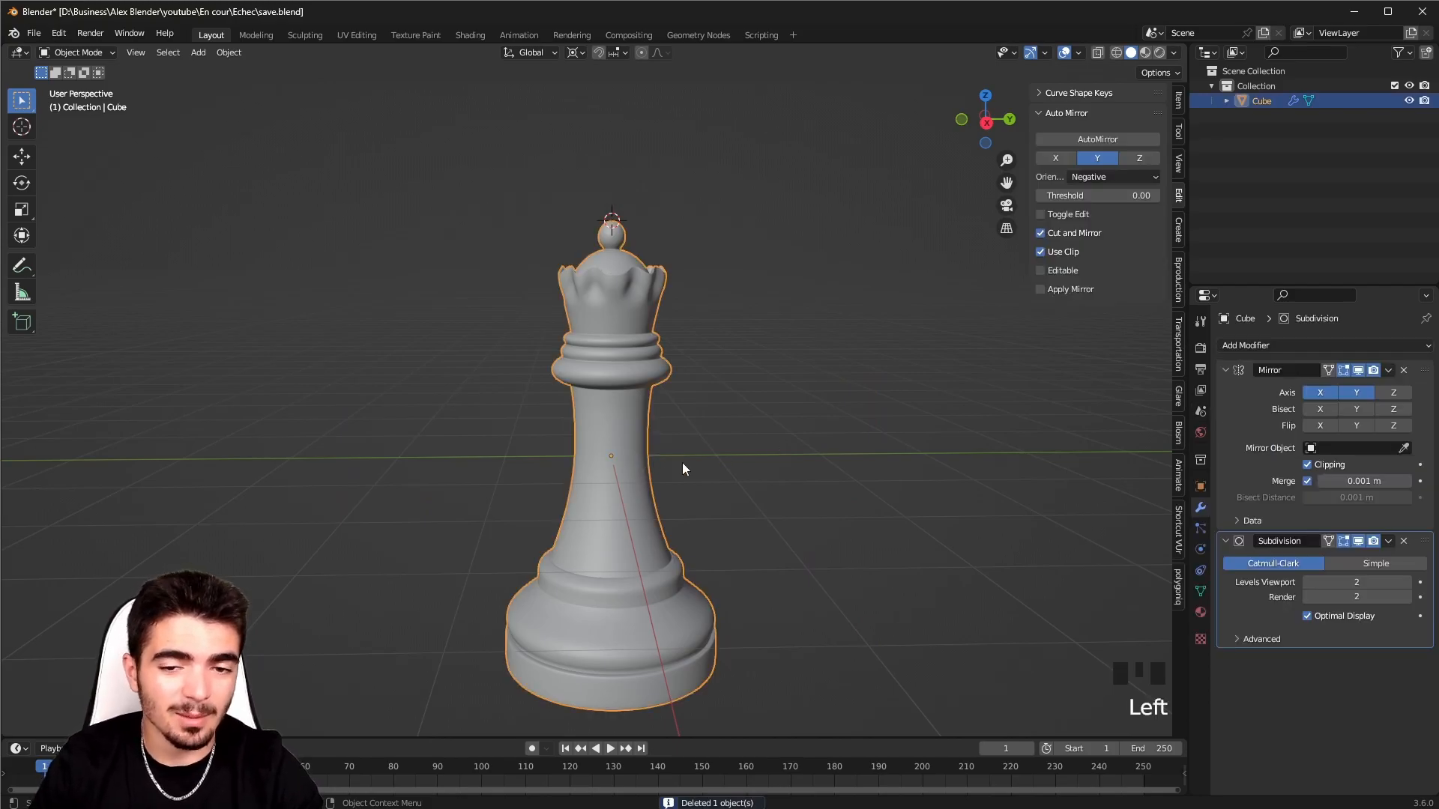
click(1200, 613)
scroll(1310, 548, down, 20)
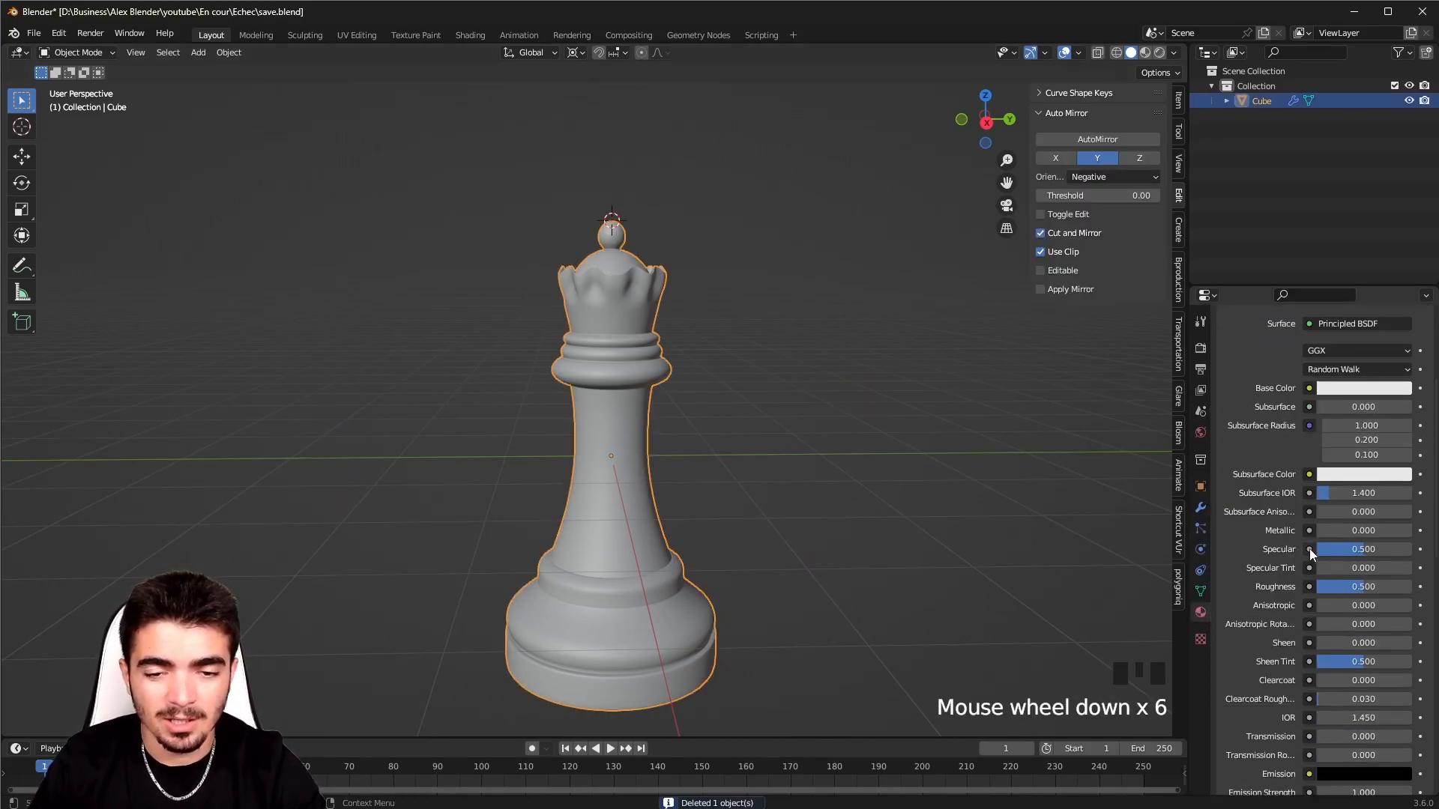
click(1292, 608)
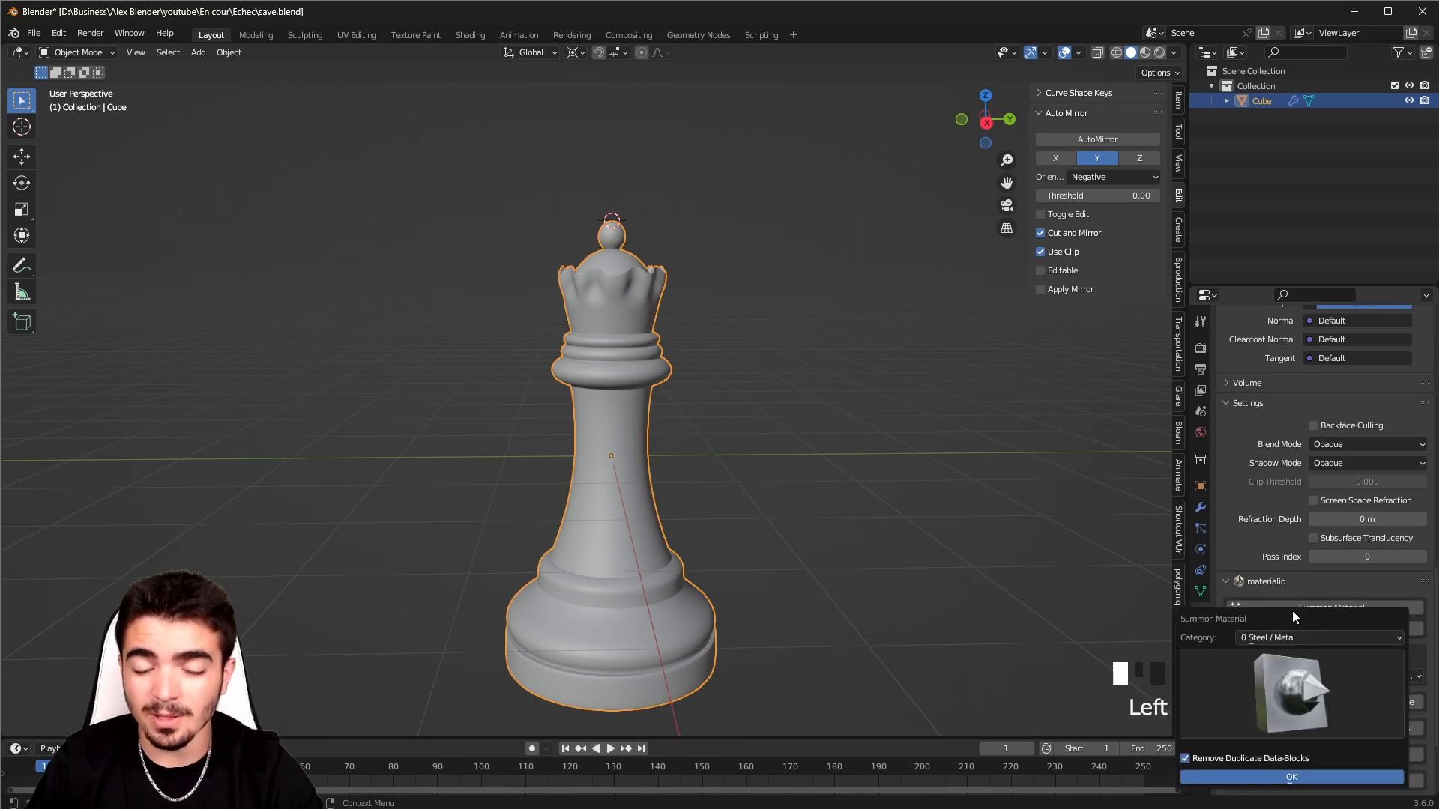
click(1274, 636)
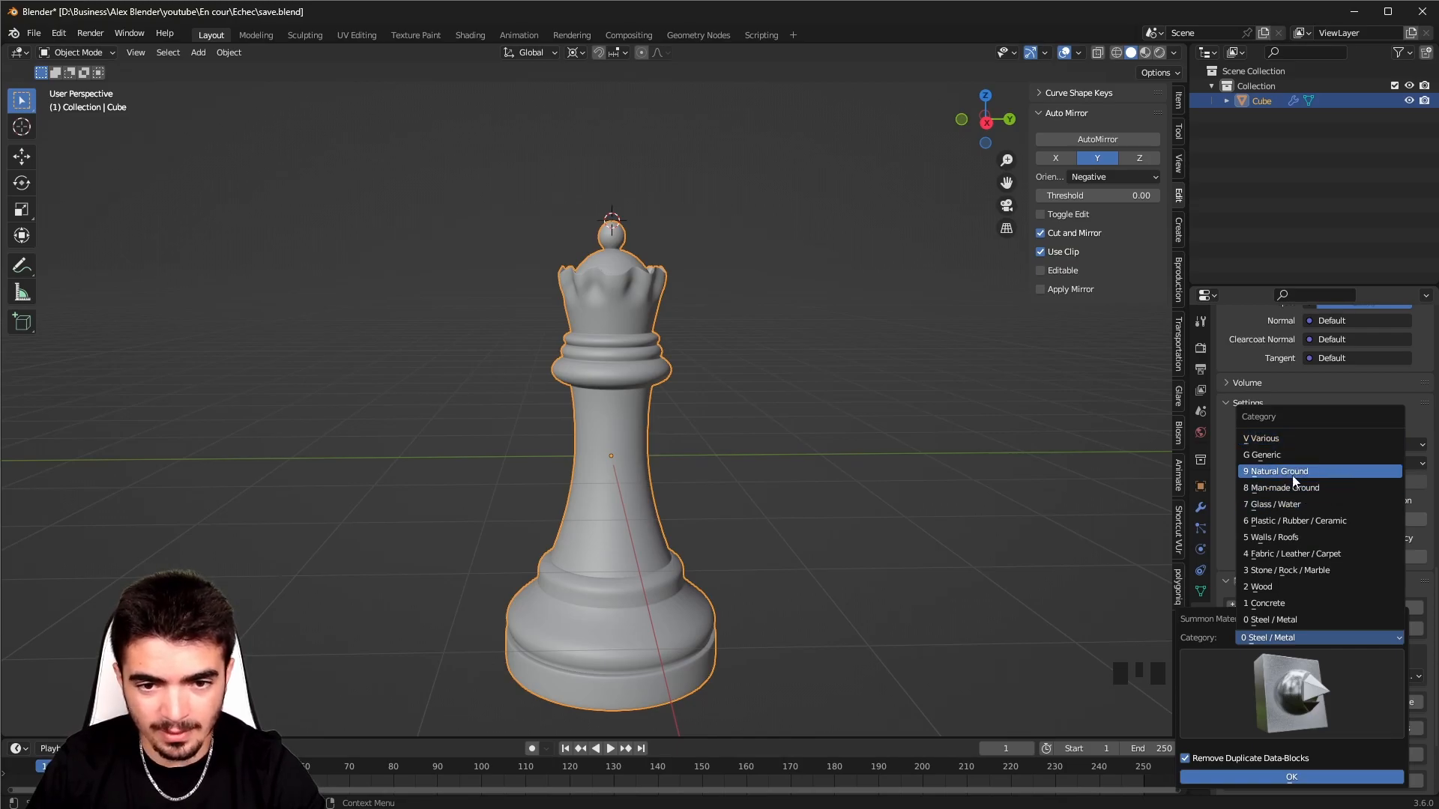
click(1300, 570)
click(1309, 677)
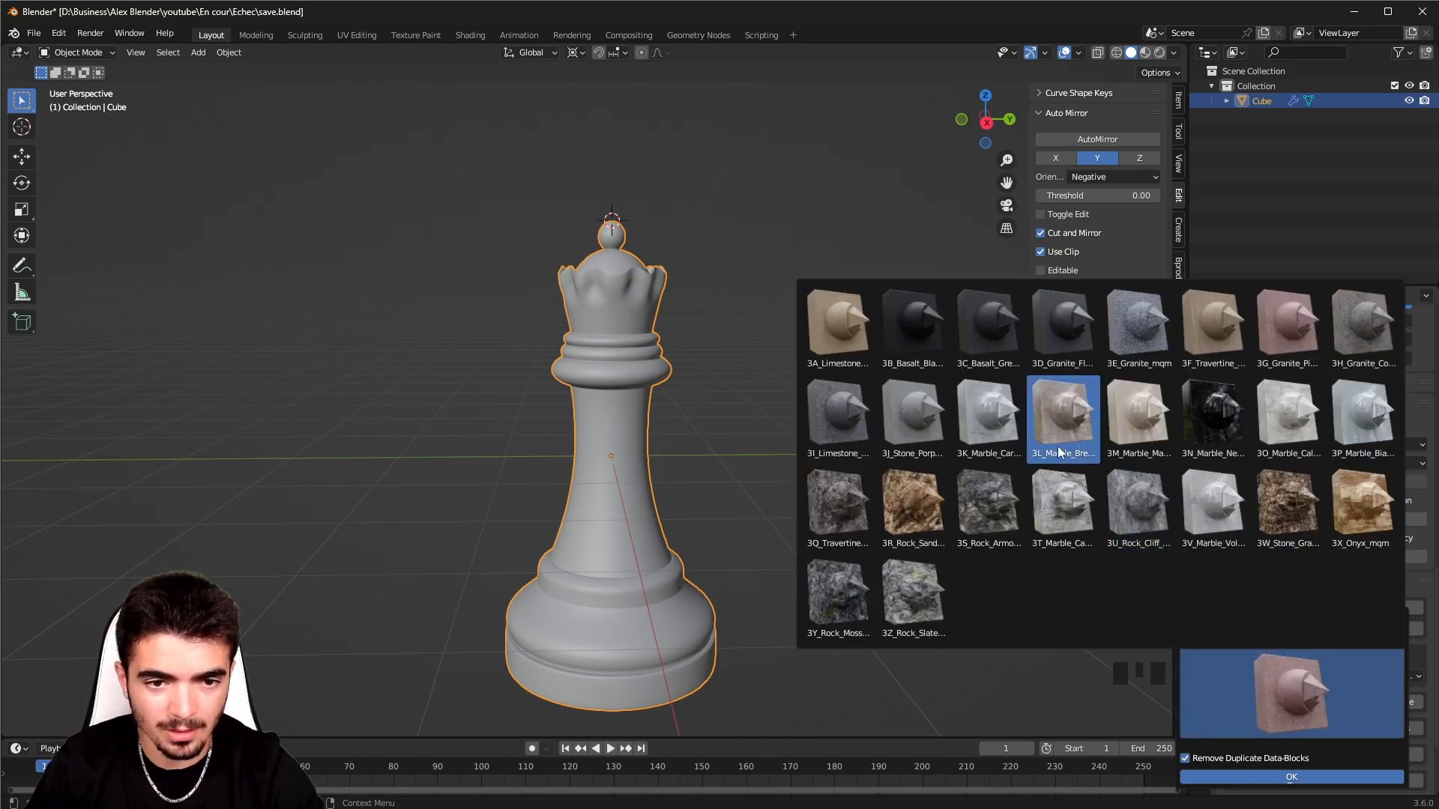
click(1287, 419)
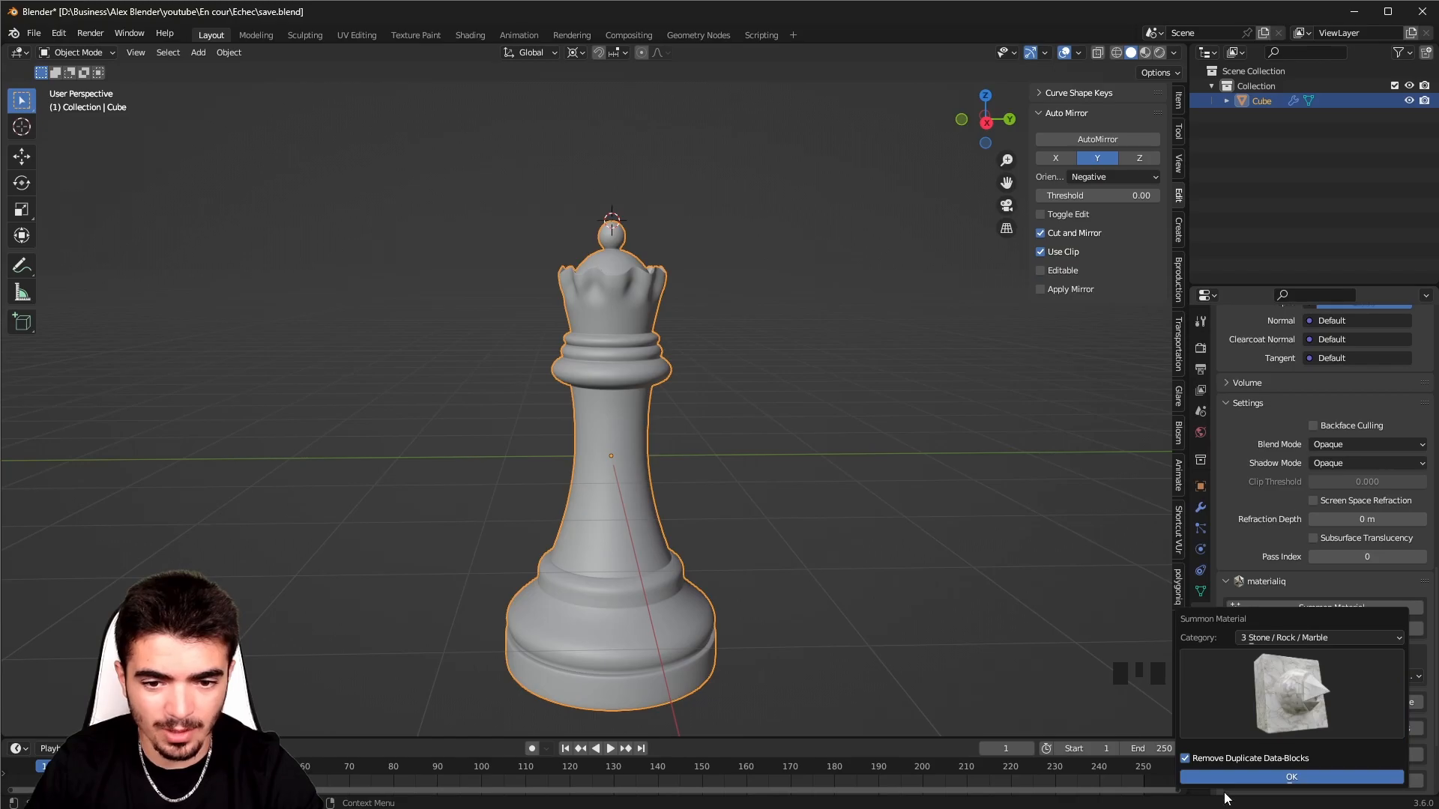
click(1258, 774)
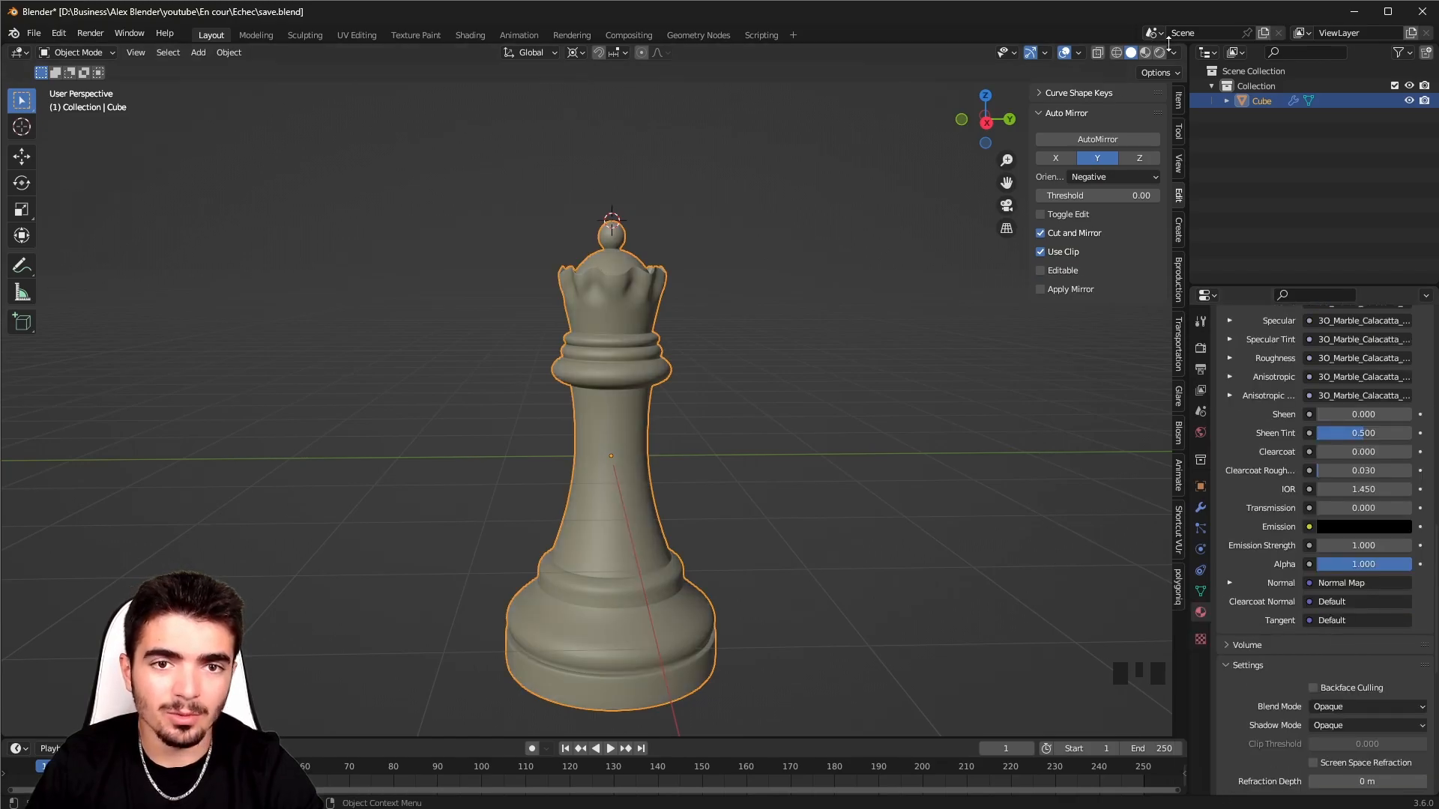
- Switch the viewport to rendered shading and inspect the marble queen from around its base
click(1159, 52)
scroll(551, 563, up, 4)
mouse_move(564, 587)
middle_down()
mouse_move(626, 505)
mouse_move(610, 420)
mouse_move(747, 457)
middle_up()
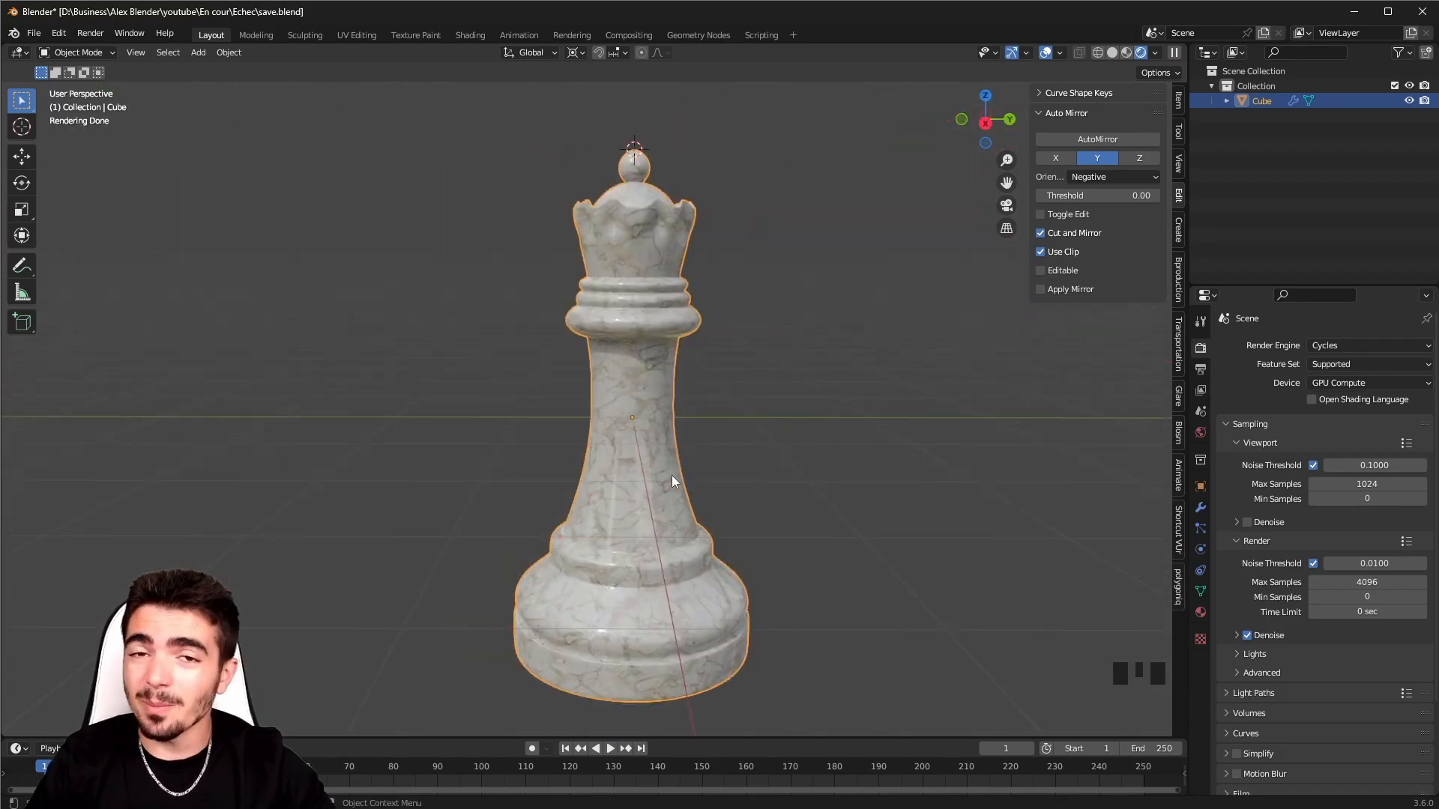